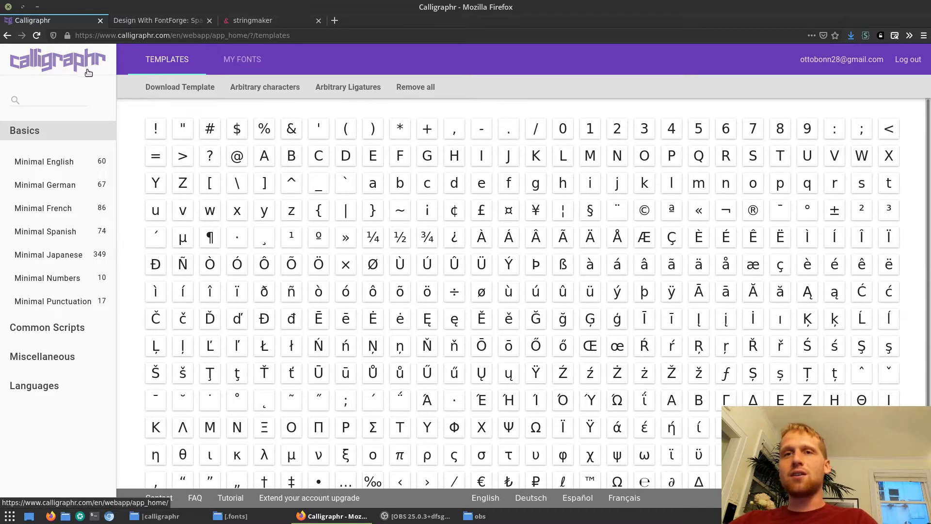
Look over the full character grid of the current font template.
left_click(88, 70)
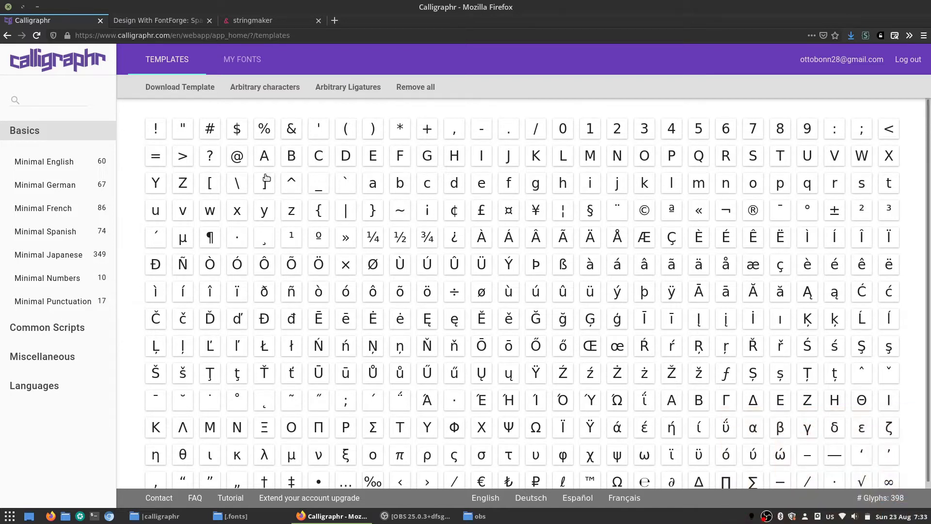
scroll(618, 157, "down", 1)
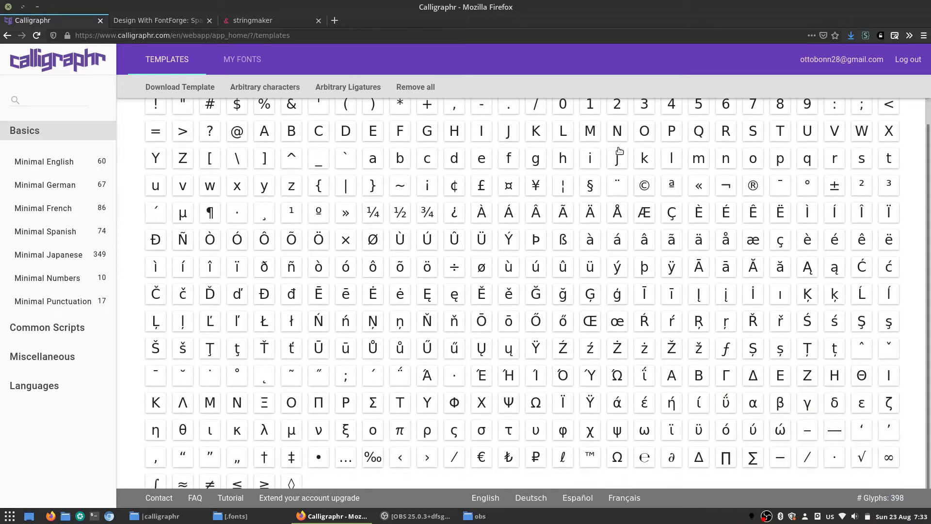
scroll(618, 159, "up", 1)
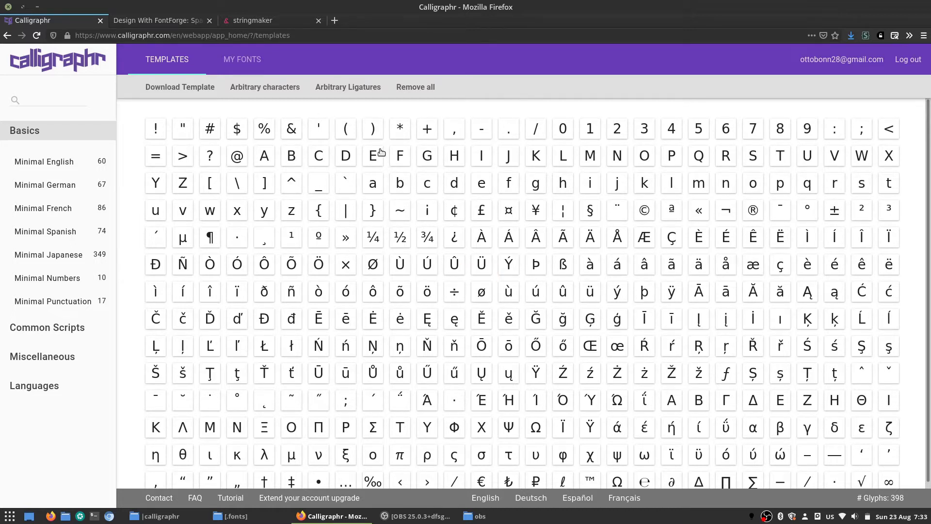
scroll(380, 154, "down", 1)
scroll(194, 156, "up", 1)
left_click(165, 60)
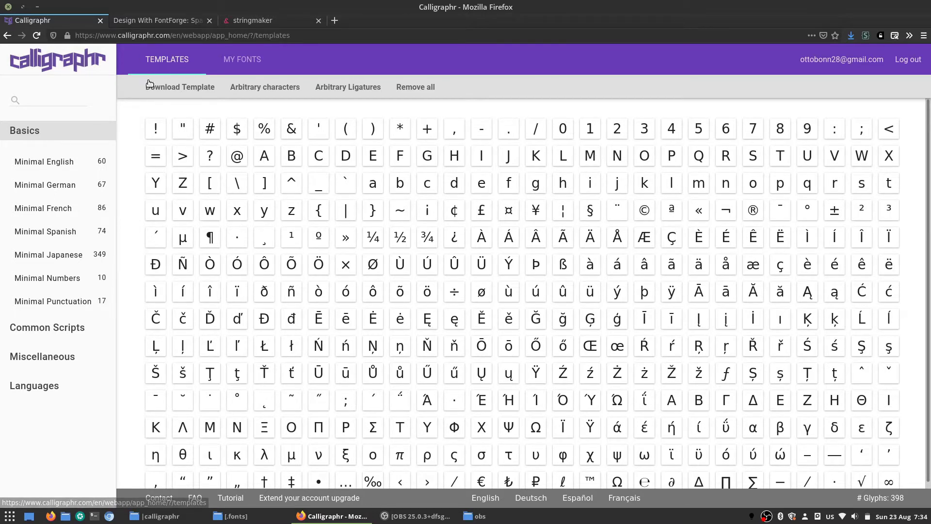
Examine the character sets in the Miscellaneous category, including Ligatures, and return to the Basics sets.
mouse_move(59, 166)
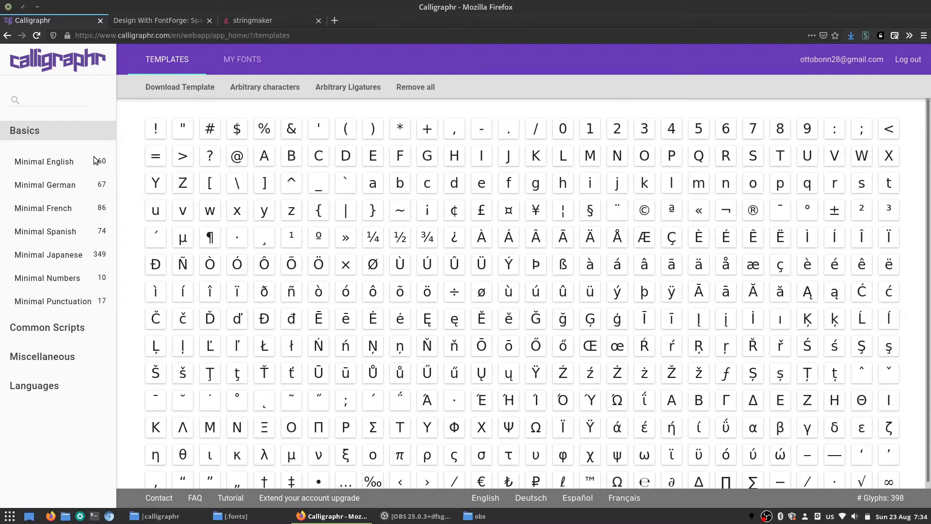
left_click(49, 359)
scroll(53, 348, "down", 1)
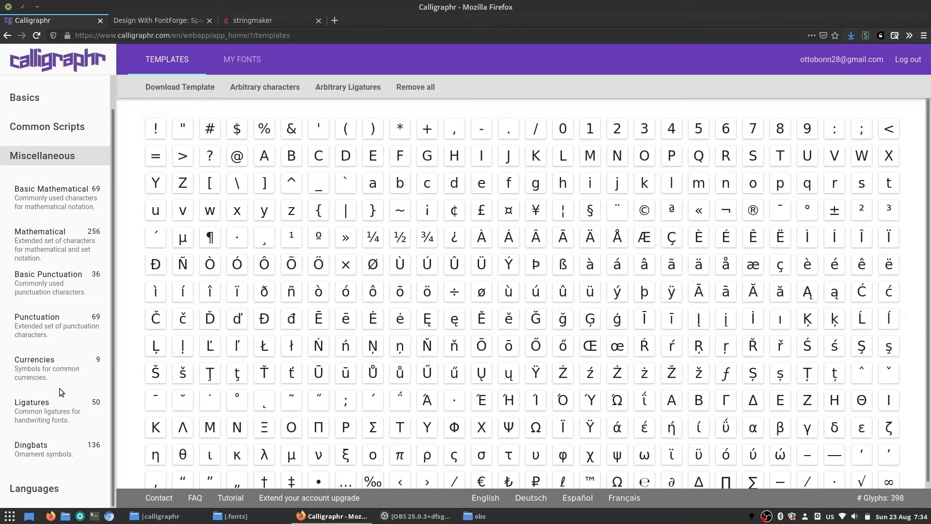
mouse_move(62, 392)
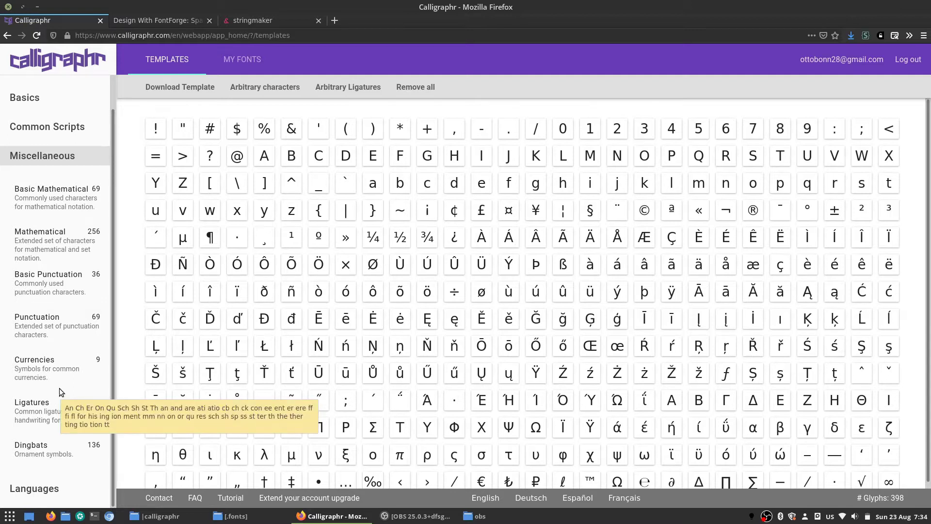
scroll(29, 237, "up", 2)
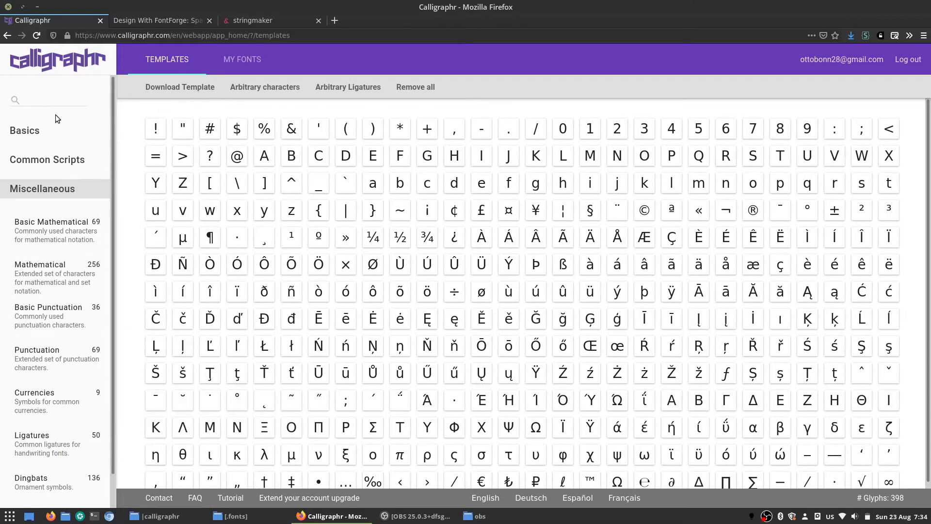
left_click(52, 130)
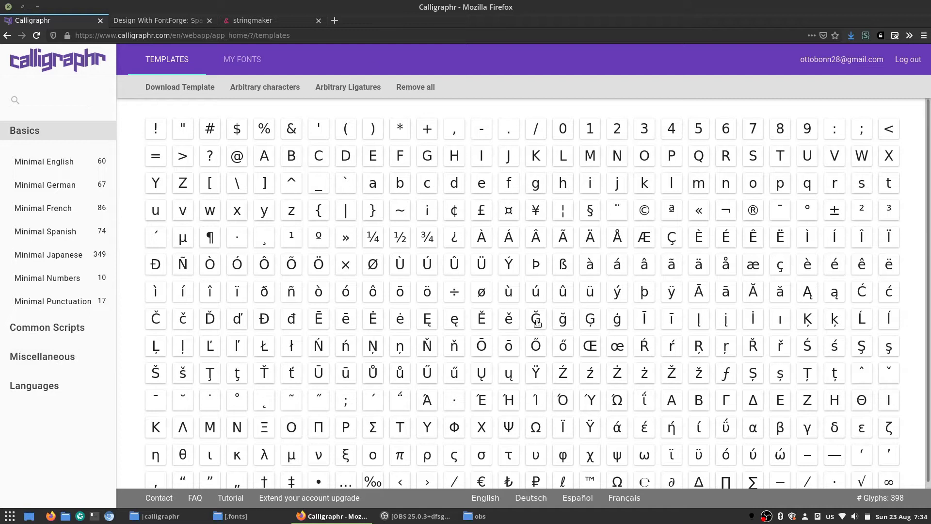
scroll(344, 243, "down", 1)
scroll(344, 243, "up", 1)
Preview which template characters belong to the Minimal English and Minimal German sets.
left_click(46, 161)
left_click(57, 185)
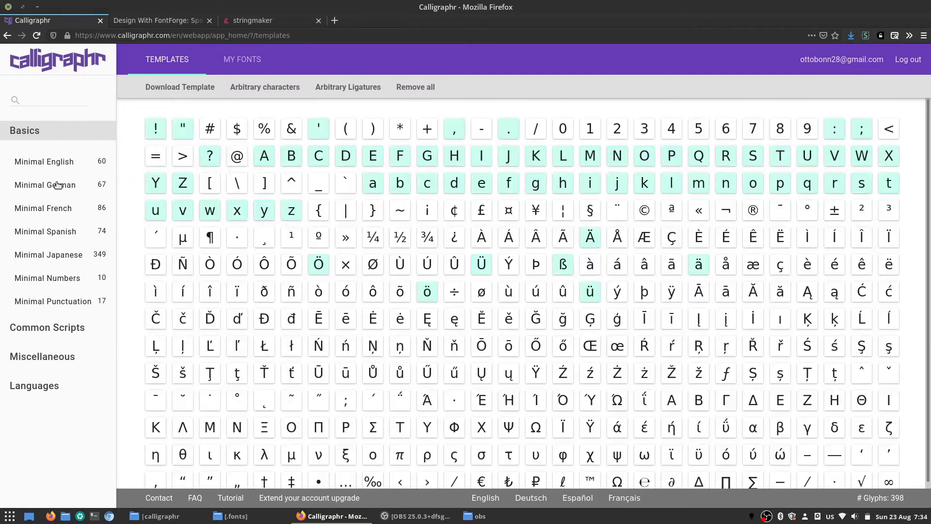
left_click(57, 185)
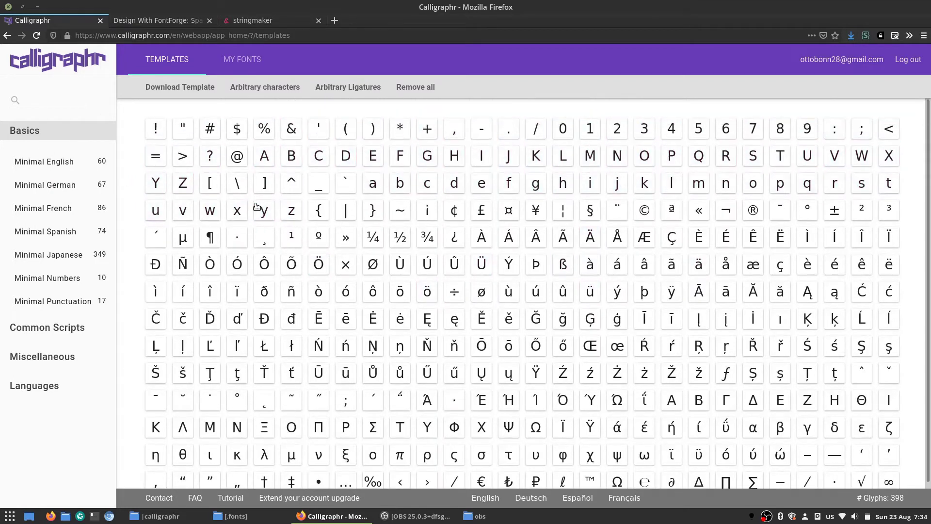
Remove all characters from the template and add the Minimal English character set.
left_click(415, 89)
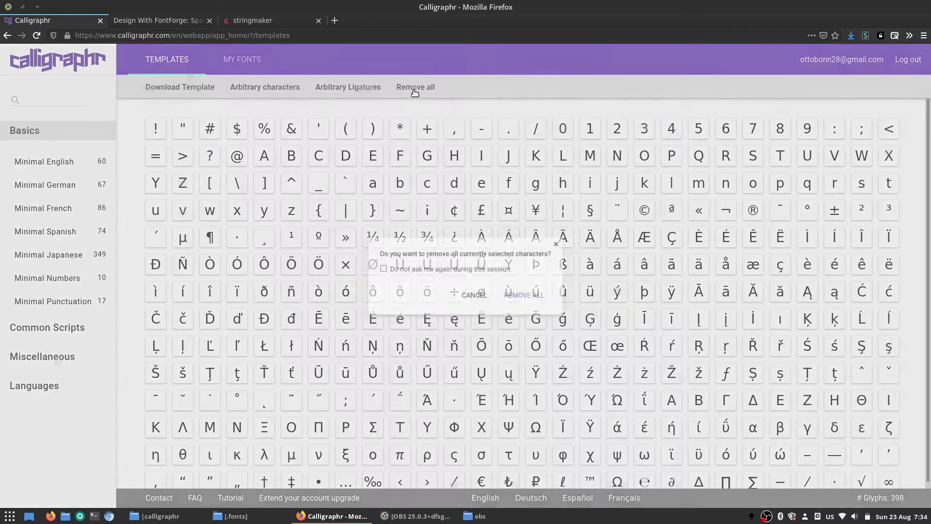
left_click(523, 296)
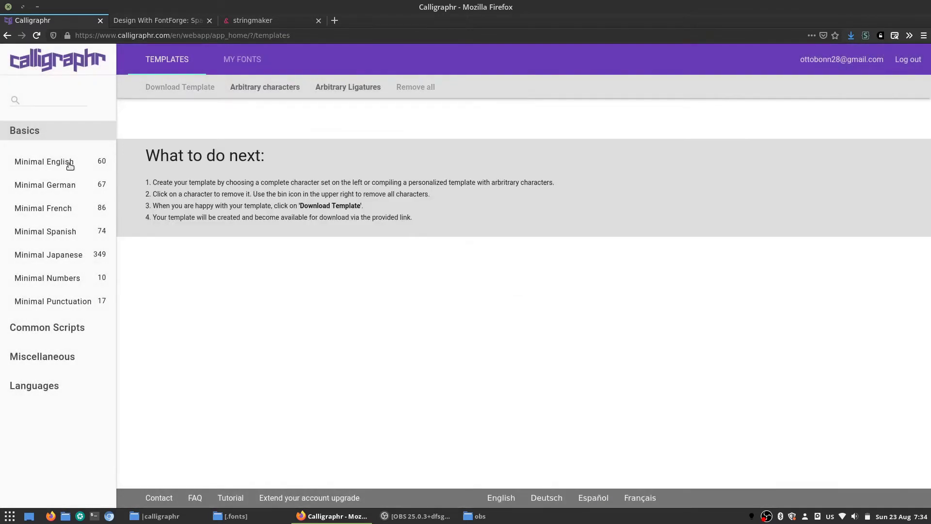
left_click(69, 164)
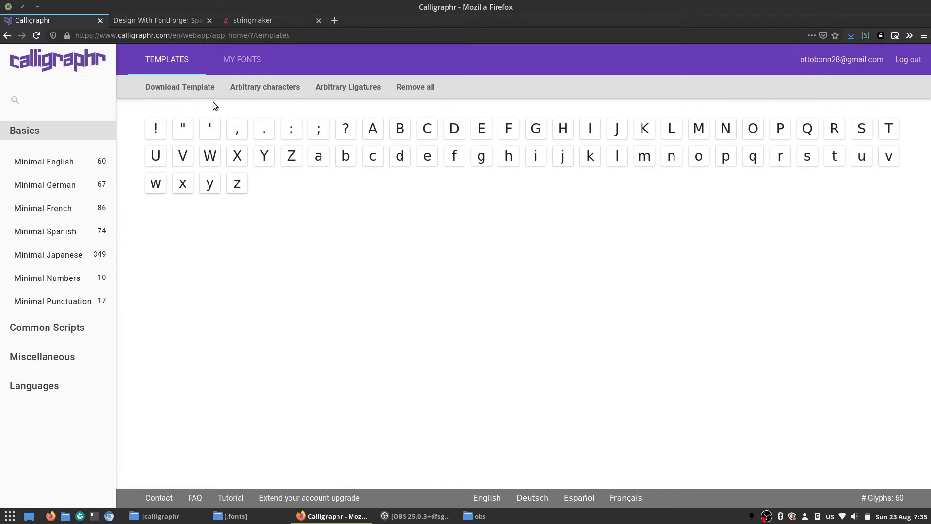
Review the template download options and close the dialog without downloading.
left_click(188, 90)
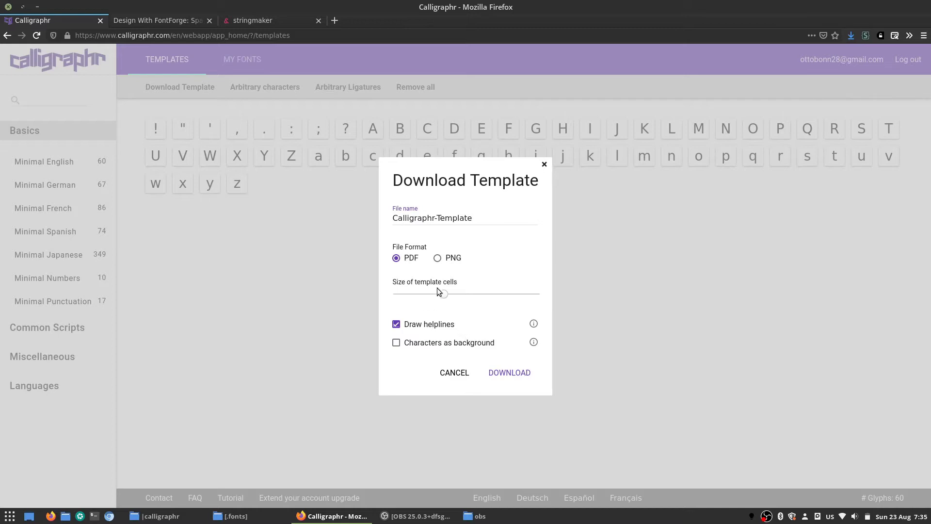
left_click(544, 164)
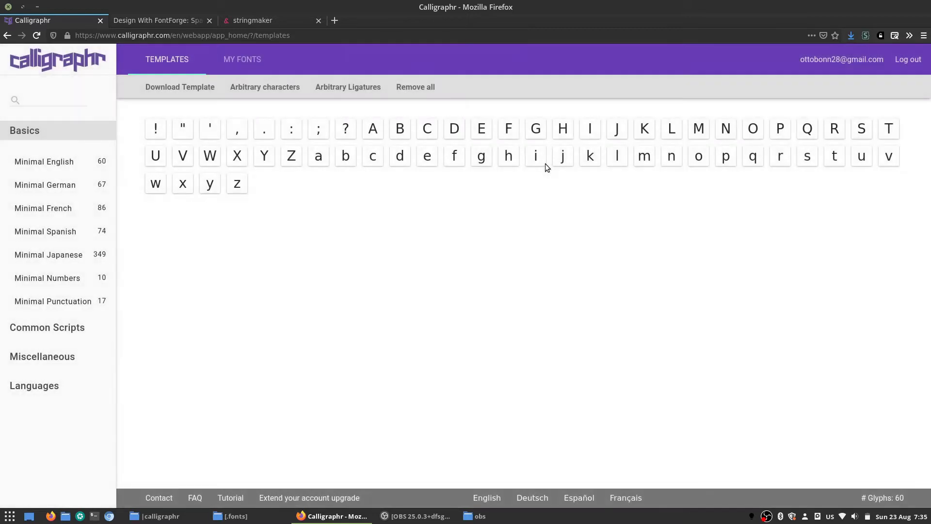
Switch to the calligraphr folder, look through the blank template Calligraphr-Template.pdf and close it.
left_click(164, 518)
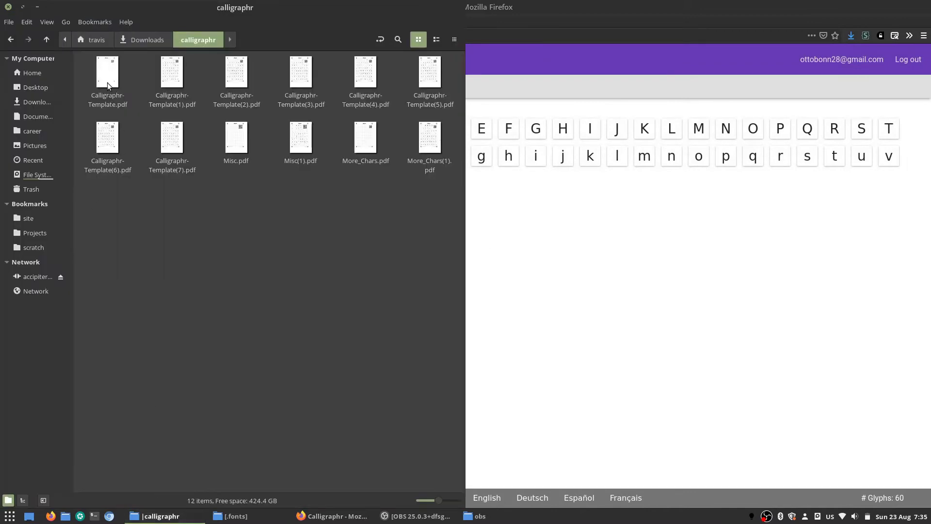
double_click(108, 63)
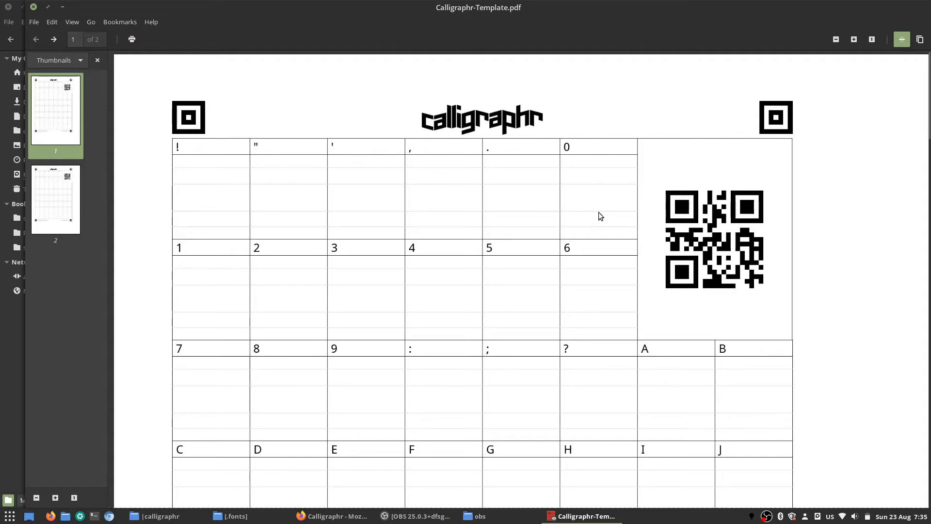
scroll(255, 198, "down", 15)
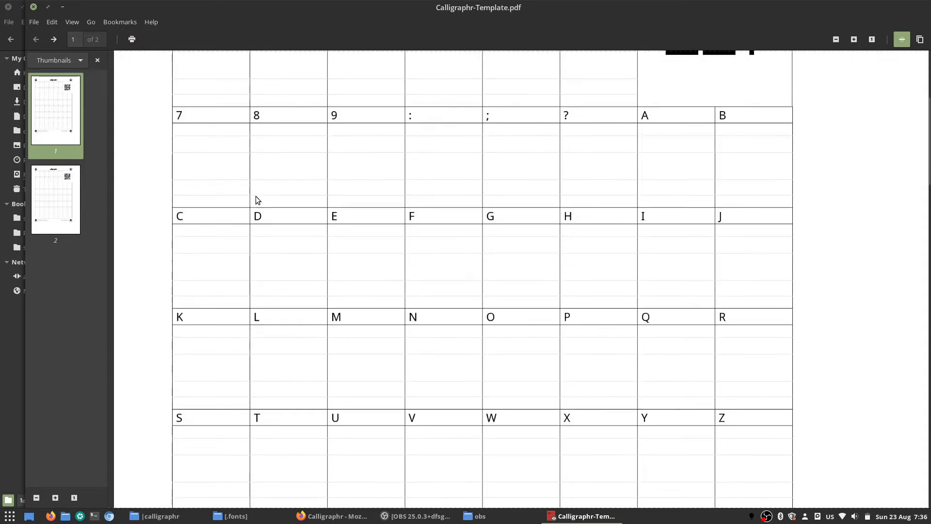
scroll(254, 199, "down", 10)
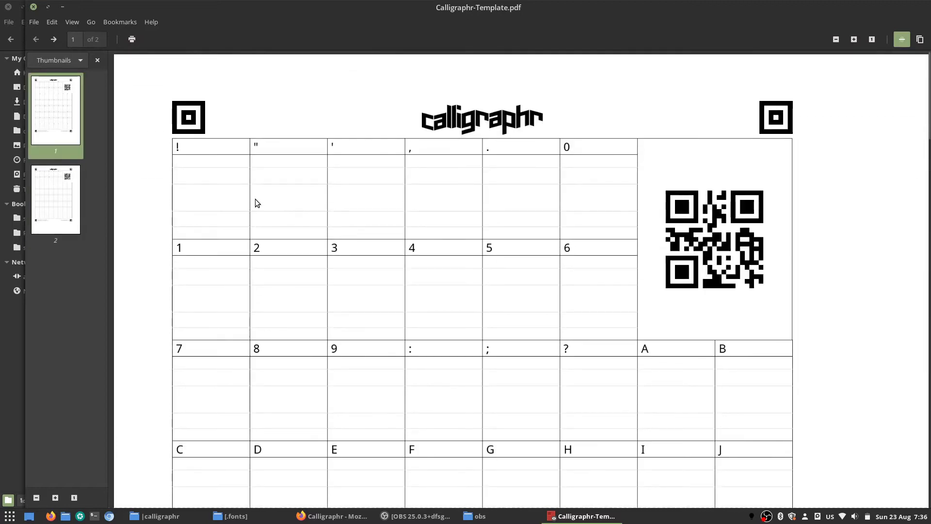
scroll(256, 199, "down", 2)
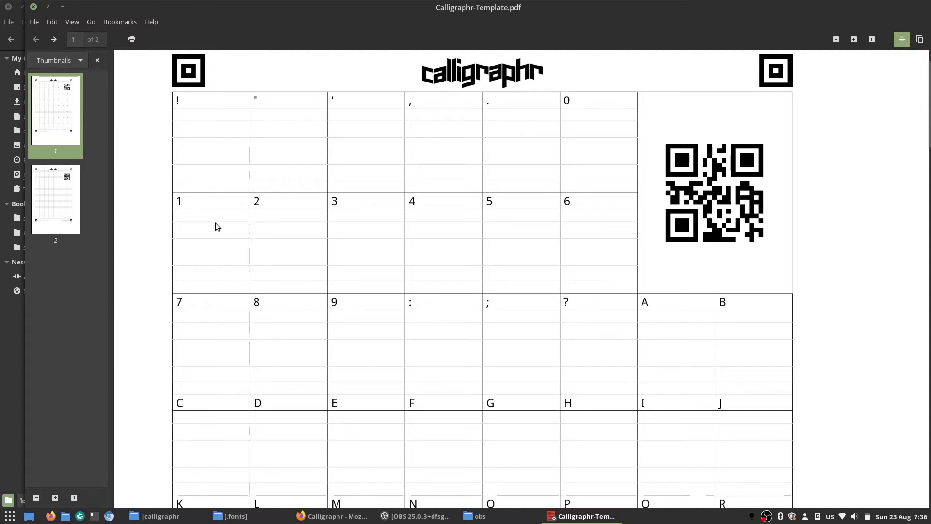
scroll(230, 259, "up", 2)
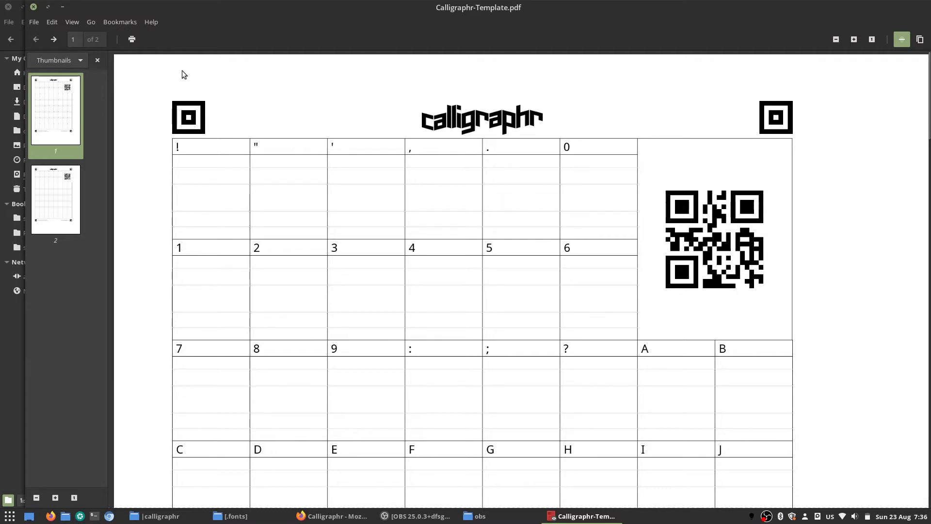
left_click(32, 7)
Open the filled-in Calligraphr-Template(1).pdf, examine the handwritten characters on both pages and close it.
double_click(168, 73)
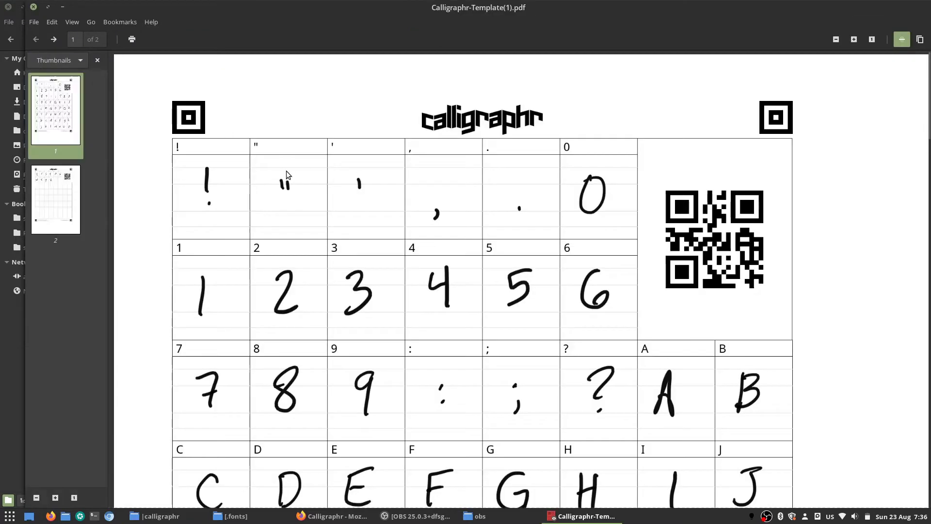
scroll(286, 175, "down", 1)
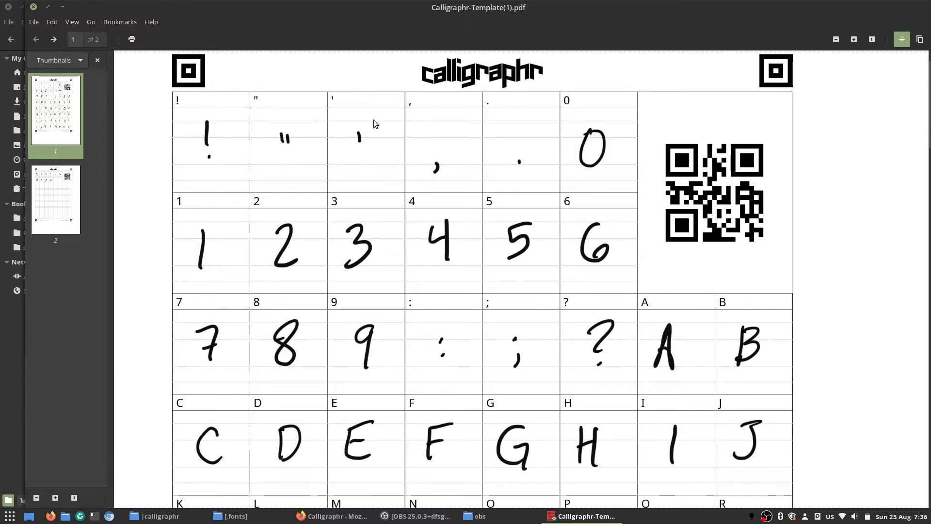
scroll(373, 120, "down", 10)
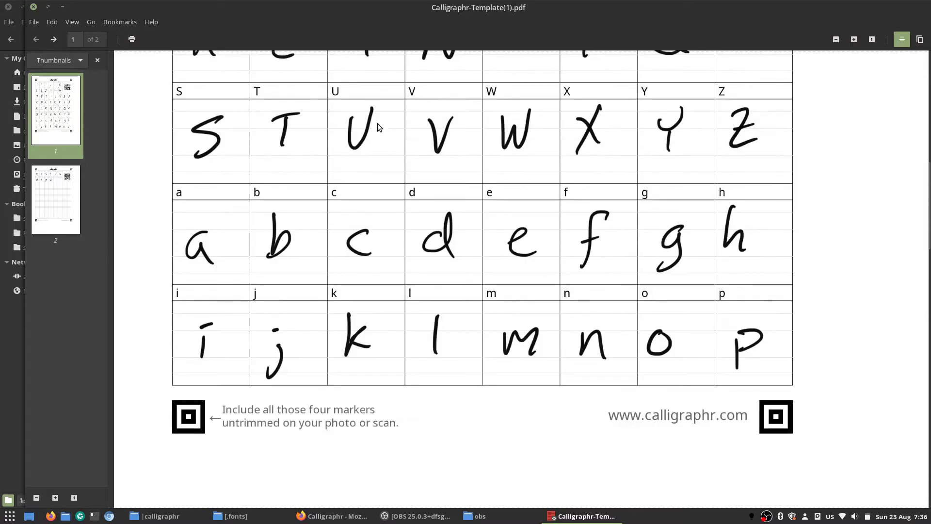
scroll(376, 126, "down", 12)
scroll(371, 124, "up", 6)
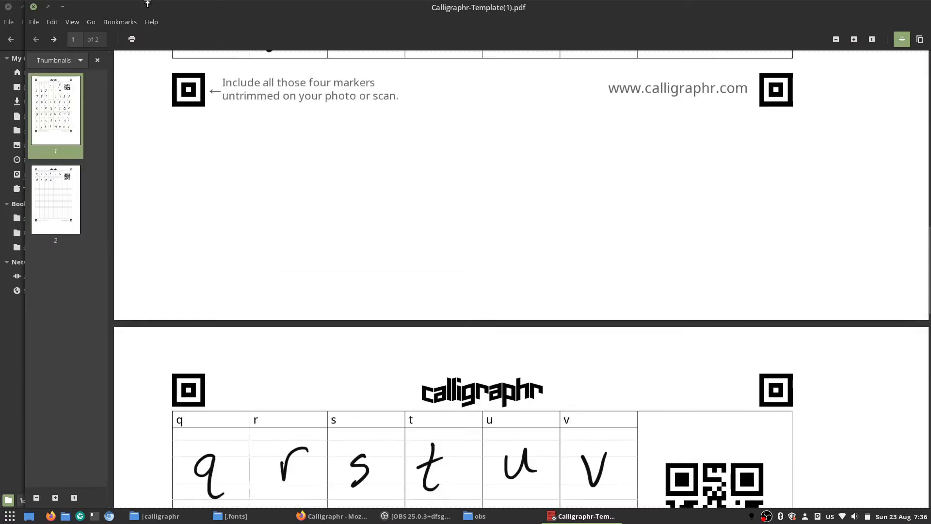
left_click(33, 7)
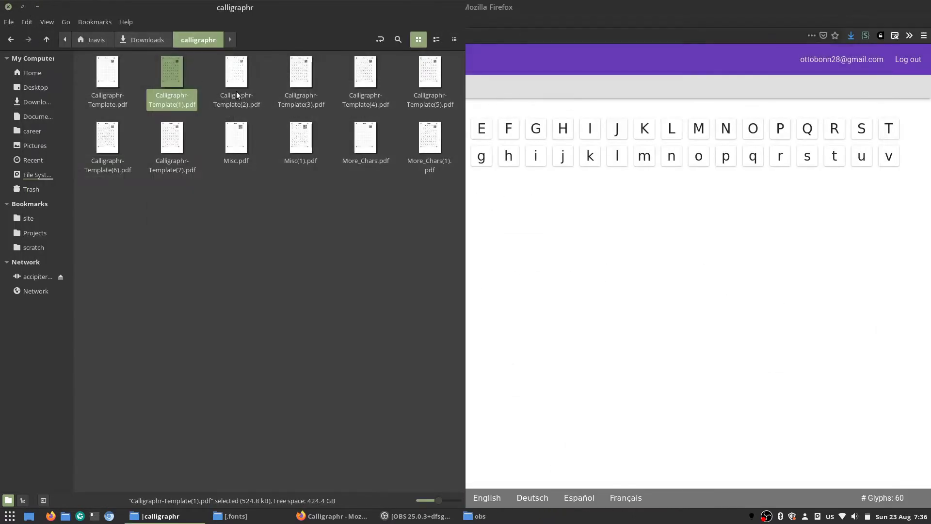
View the handwriting on both pages of Calligraphr-Template(2).pdf and close the document.
double_click(239, 77)
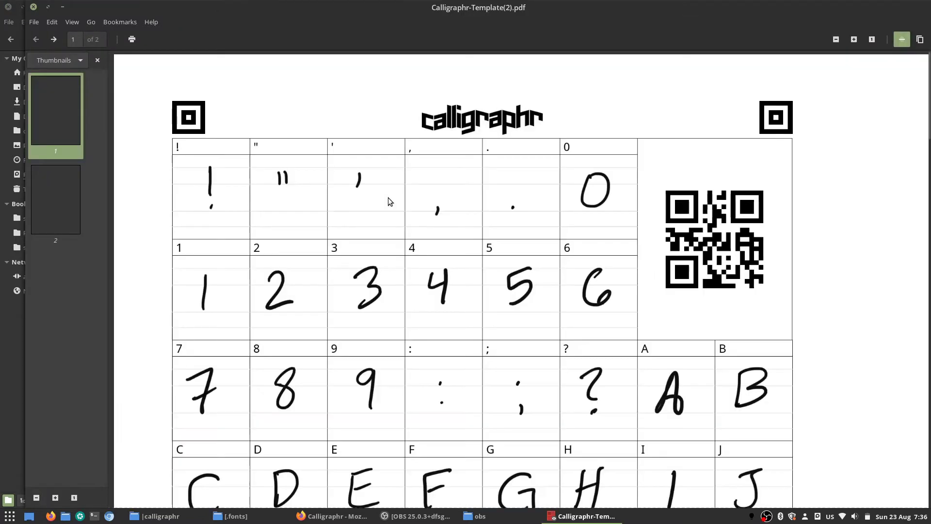
scroll(388, 196, "down", 14)
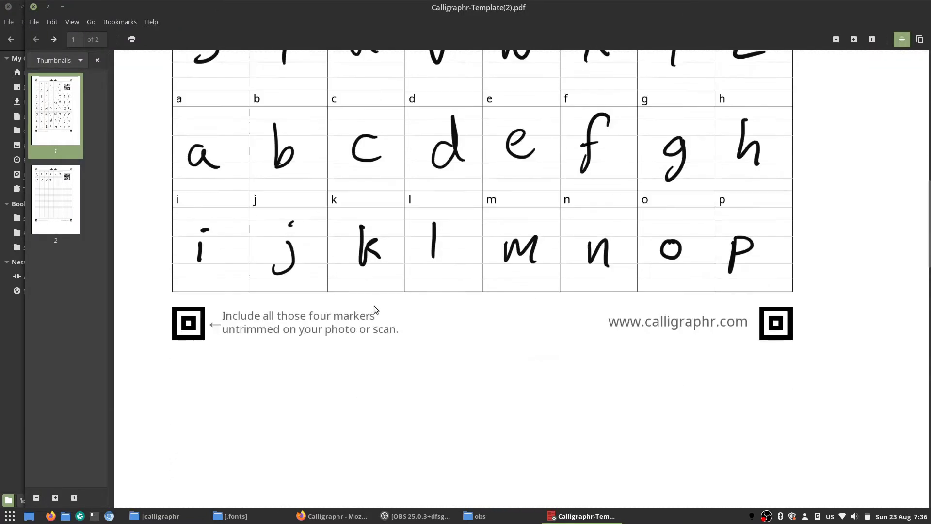
scroll(371, 303, "down", 8)
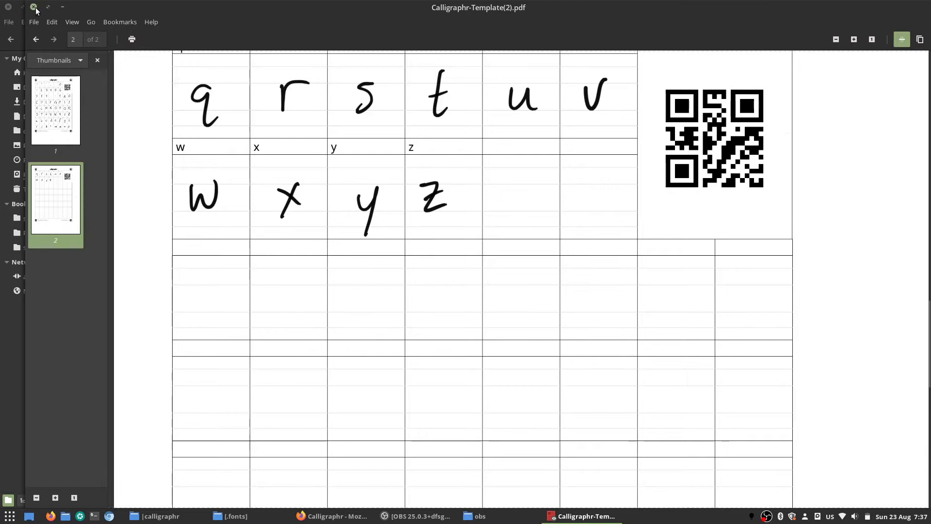
left_click(35, 8)
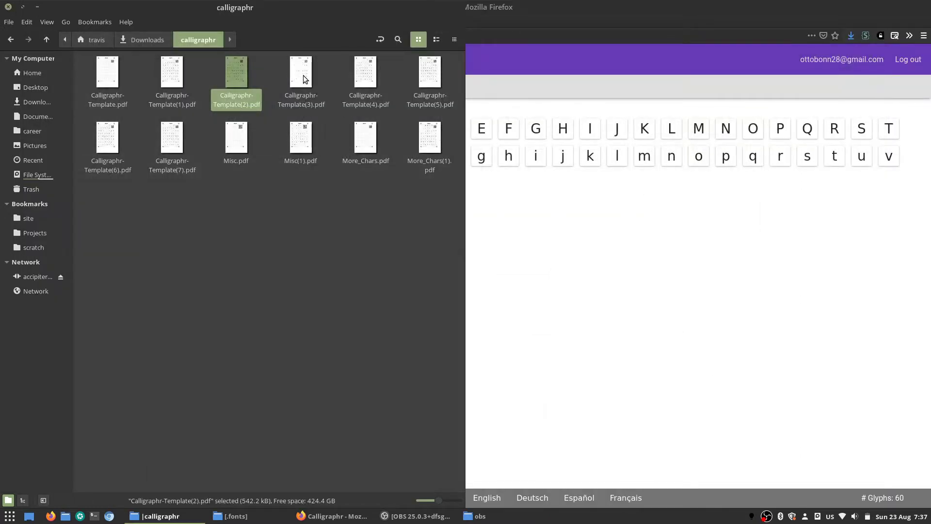
Look through the handwritten characters in Calligraphr-Template(3).pdf and close it.
double_click(304, 78)
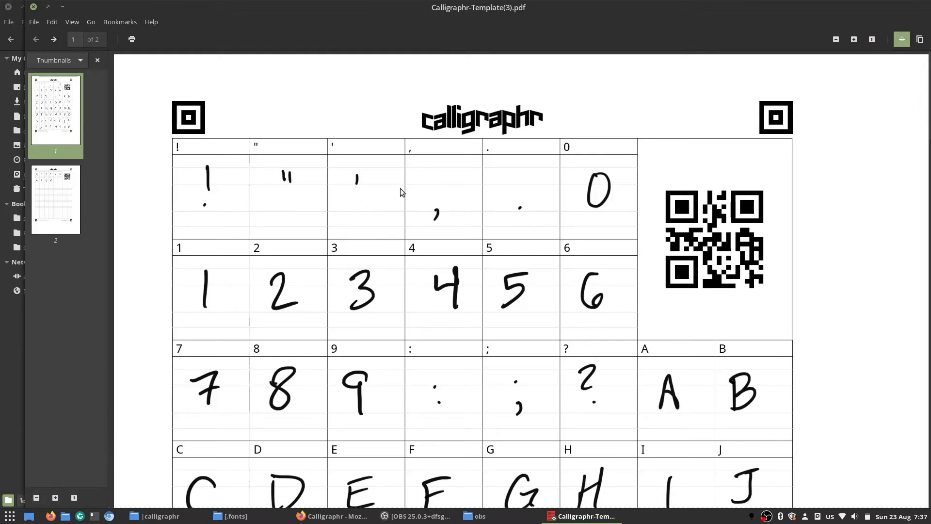
scroll(400, 188, "down", 5)
scroll(400, 186, "down", 15)
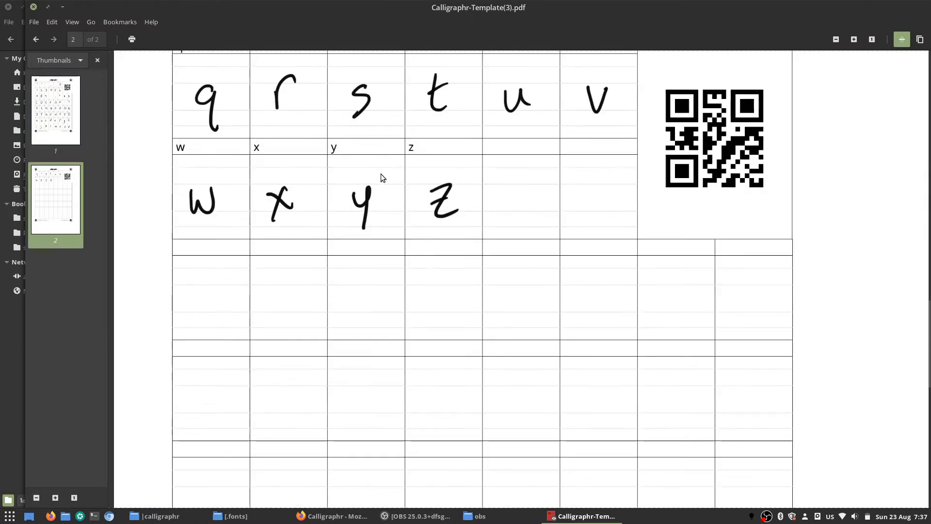
left_click(32, 6)
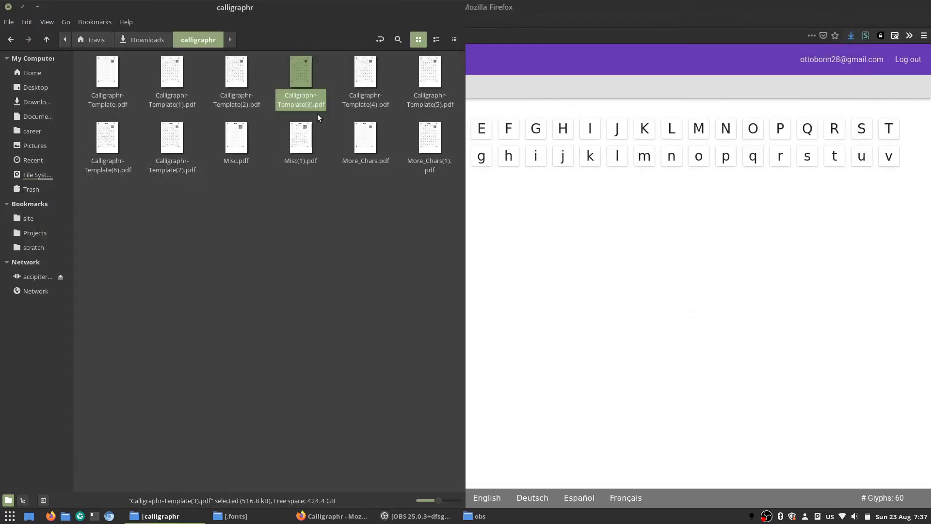
Open Calligraphr-Template(4).pdf, look through the handwritten letters on both pages and close it.
double_click(371, 77)
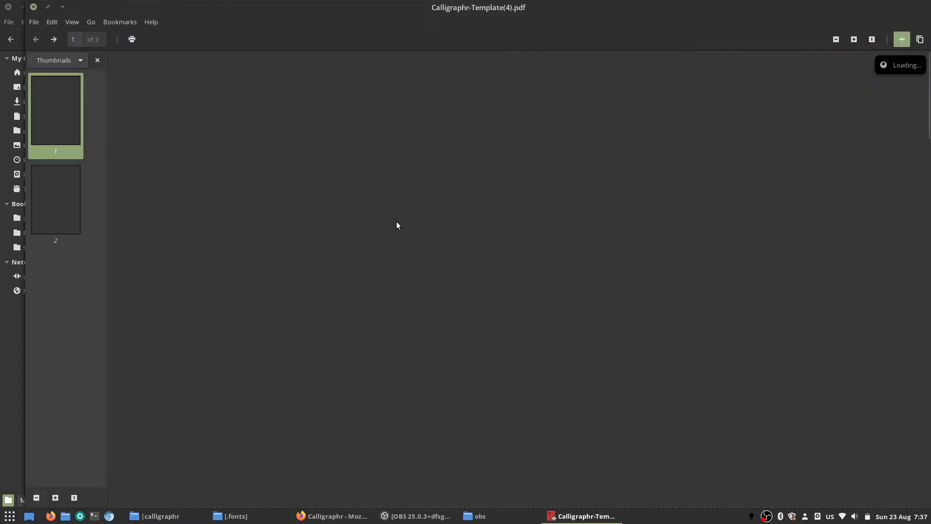
scroll(396, 219, "down", 14)
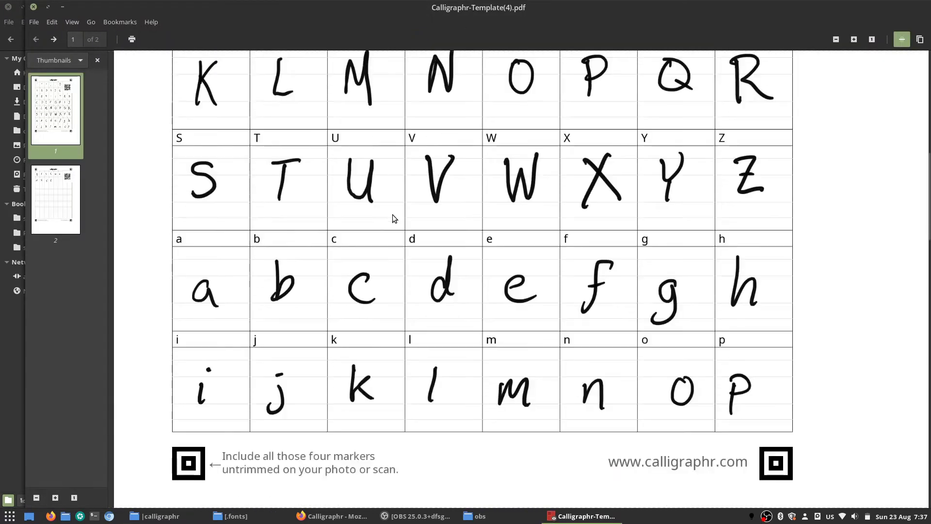
scroll(392, 215, "down", 8)
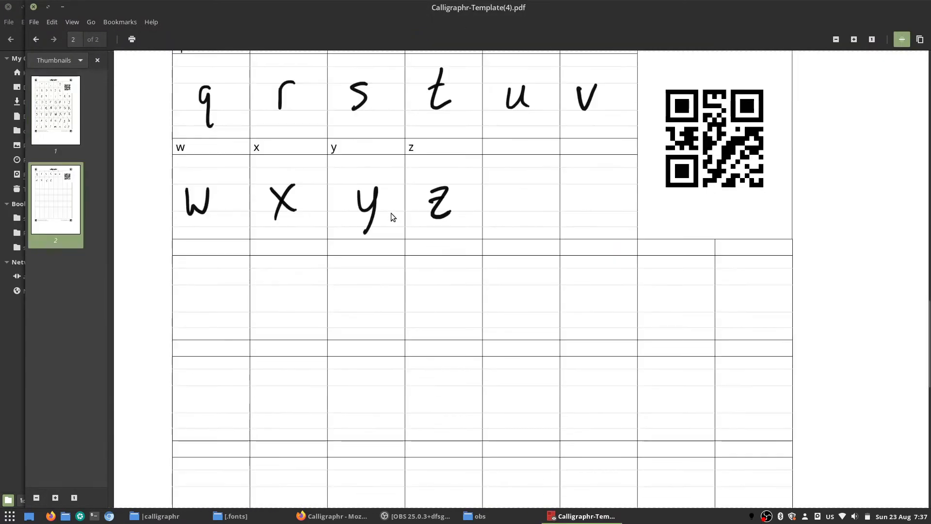
left_click(33, 6)
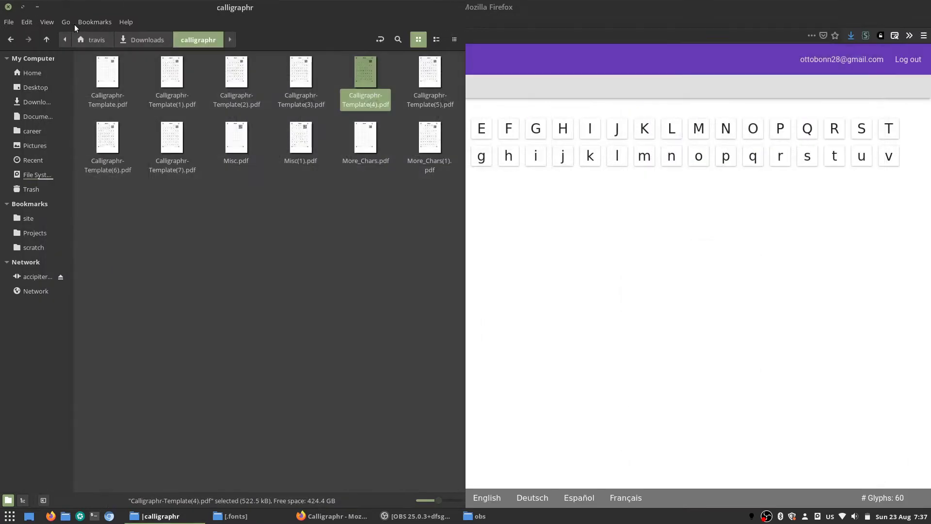
Open the blank template More_Chars.pdf and examine the characters listed on its first two pages.
double_click(370, 136)
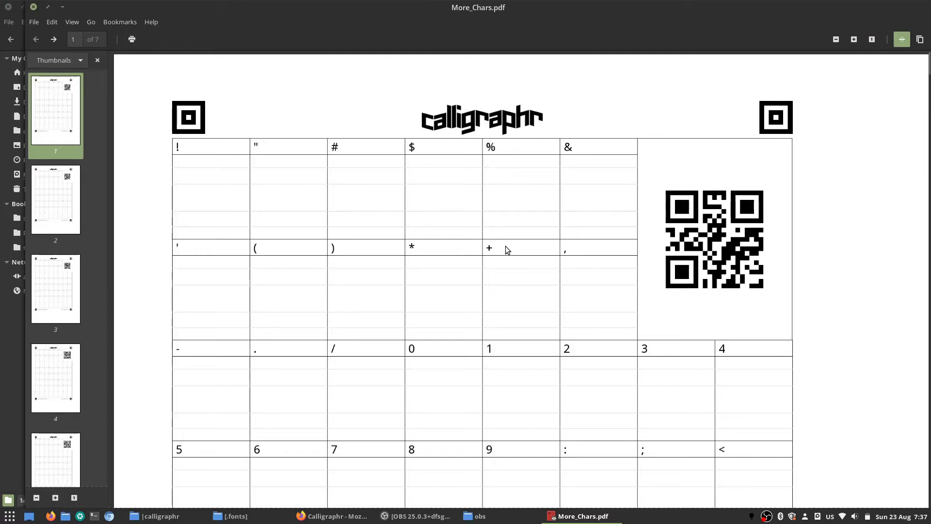
scroll(506, 246, "down", 2)
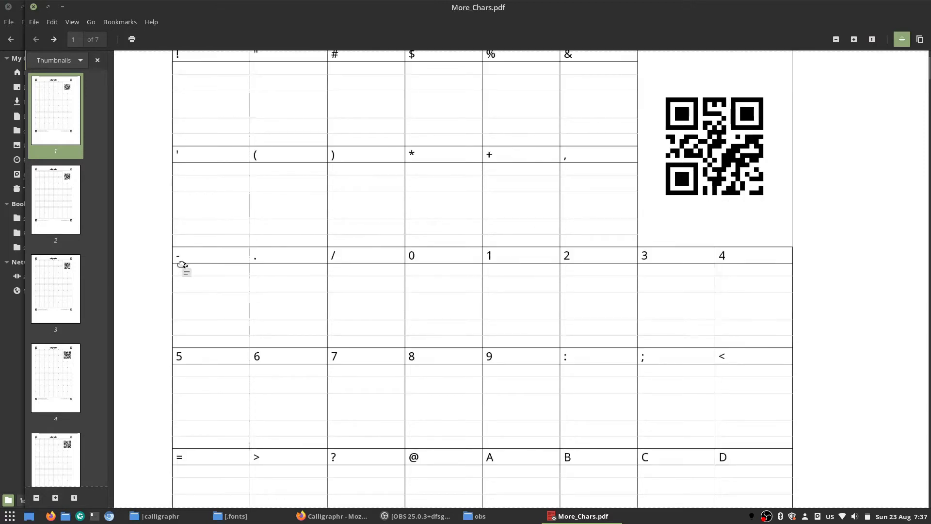
scroll(192, 267, "down", 15)
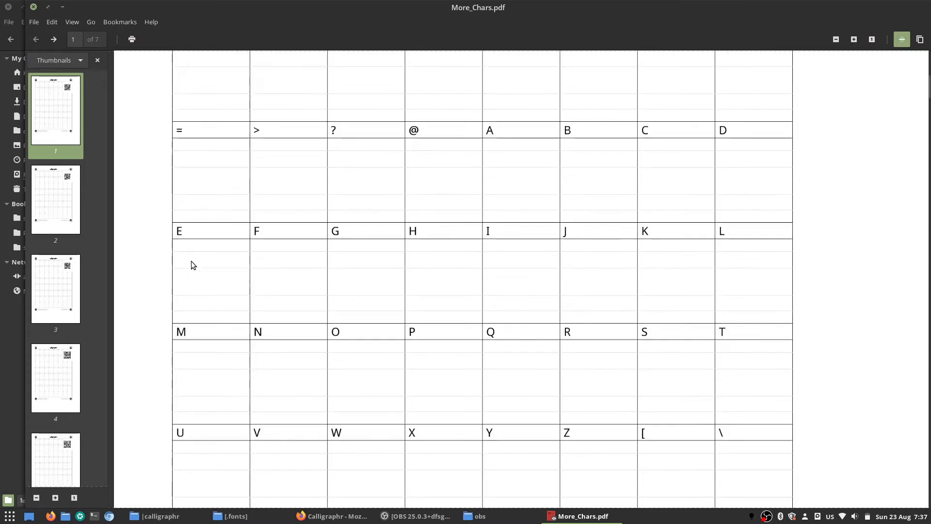
scroll(191, 264, "down", 3)
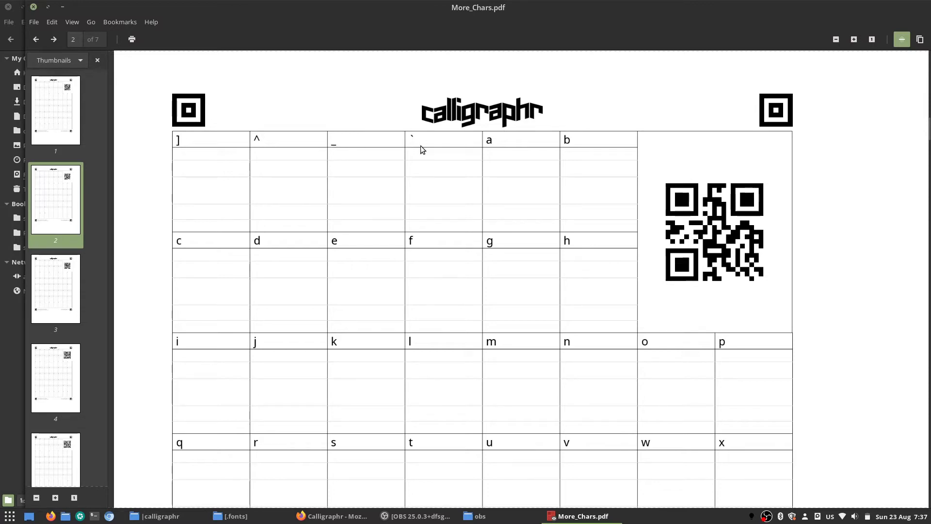
scroll(417, 144, "down", 10)
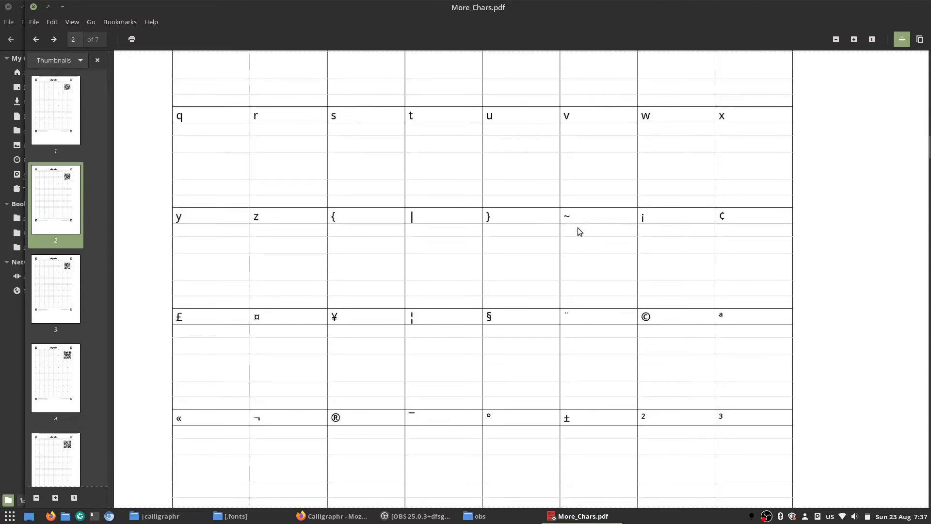
scroll(581, 220, "down", 3)
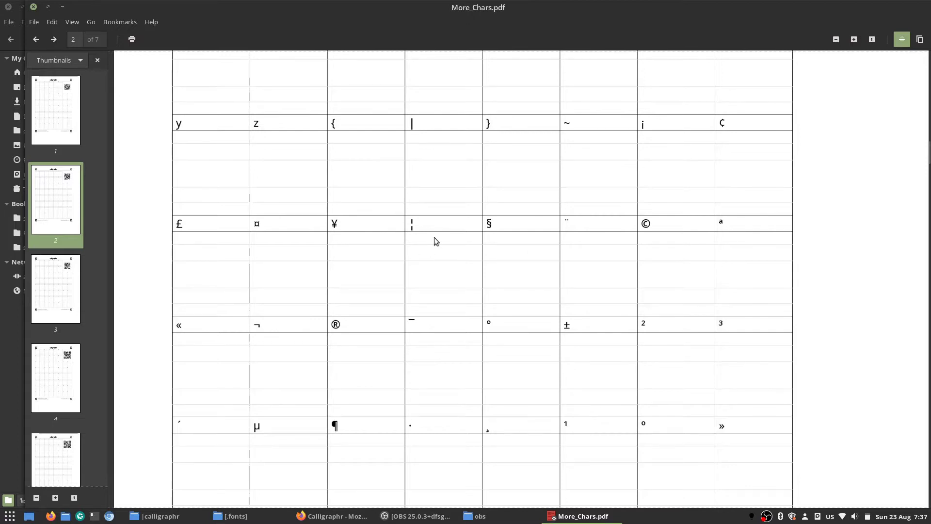
scroll(414, 160, "down", 3)
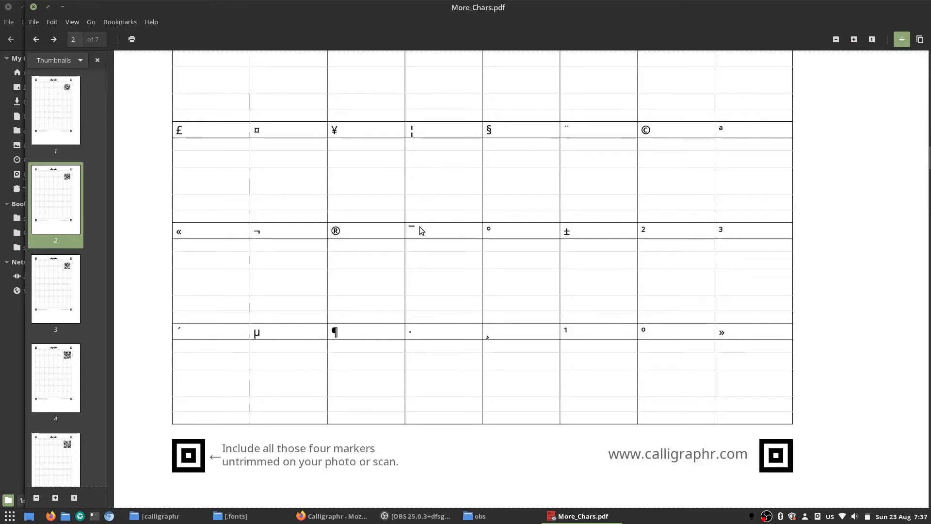
Review the fractions, accented letters and diacritical marks on pages 3 to 5 of More_Chars.pdf.
scroll(325, 274, "down", 15)
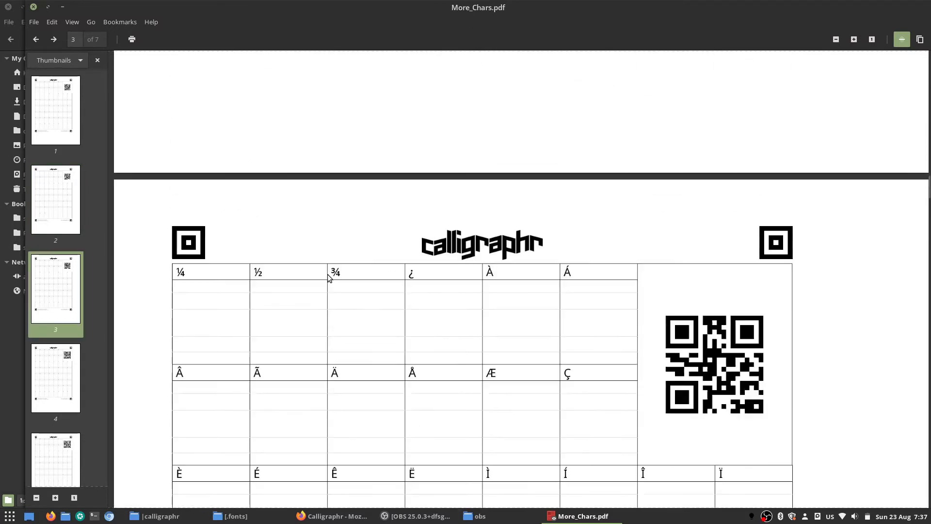
scroll(339, 261, "down", 6)
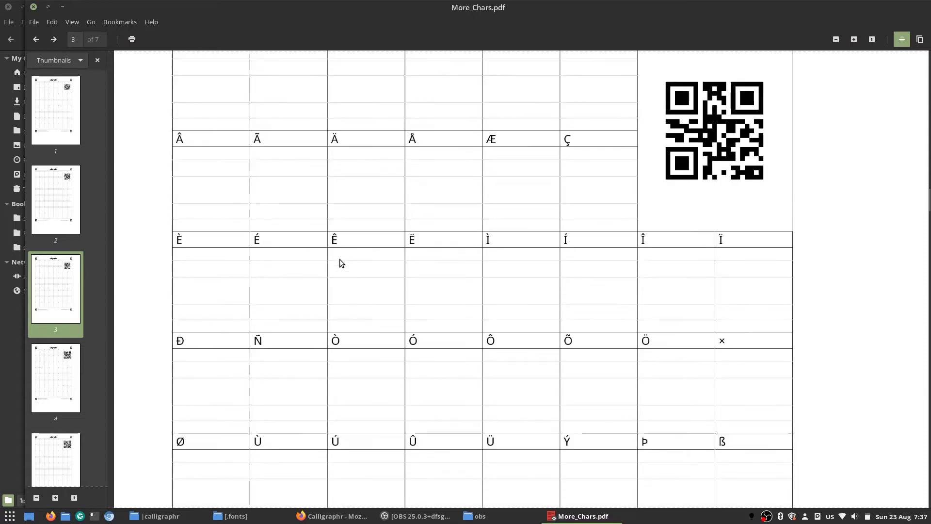
scroll(340, 265, "down", 10)
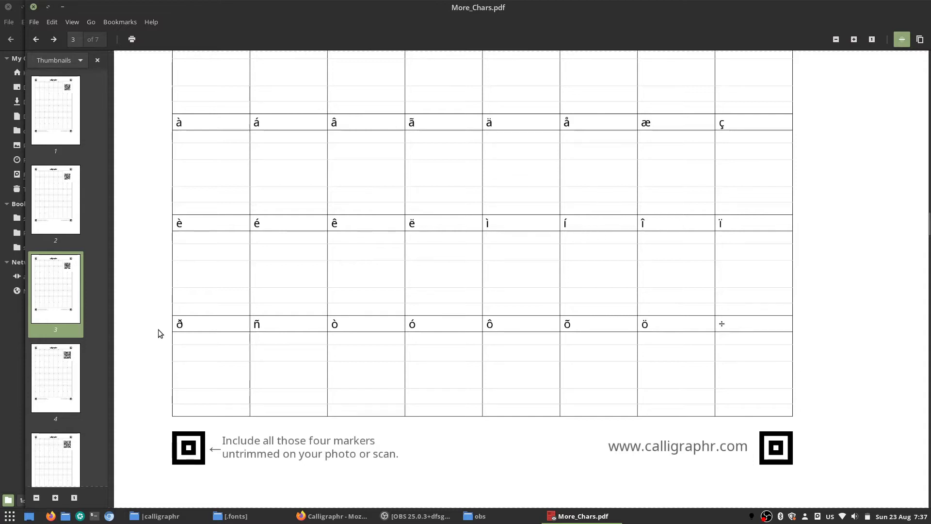
scroll(386, 232, "down", 20)
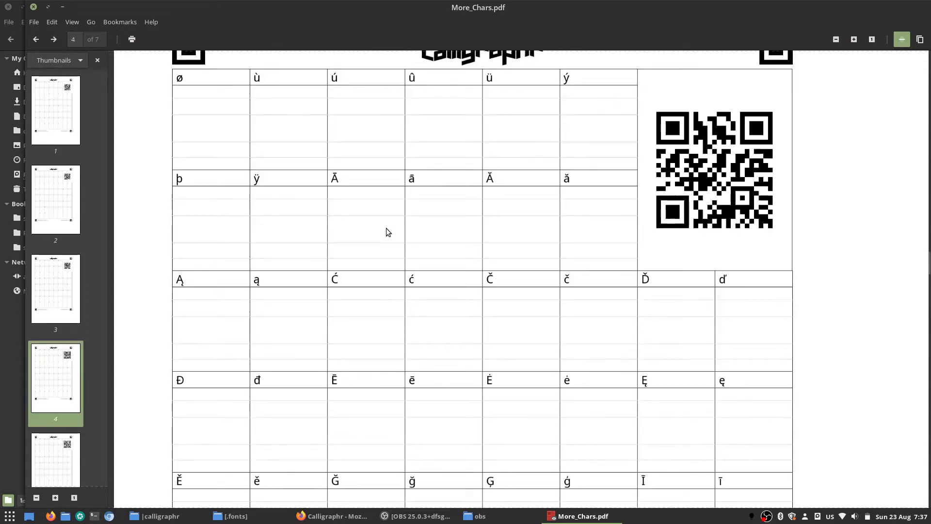
scroll(387, 232, "down", 18)
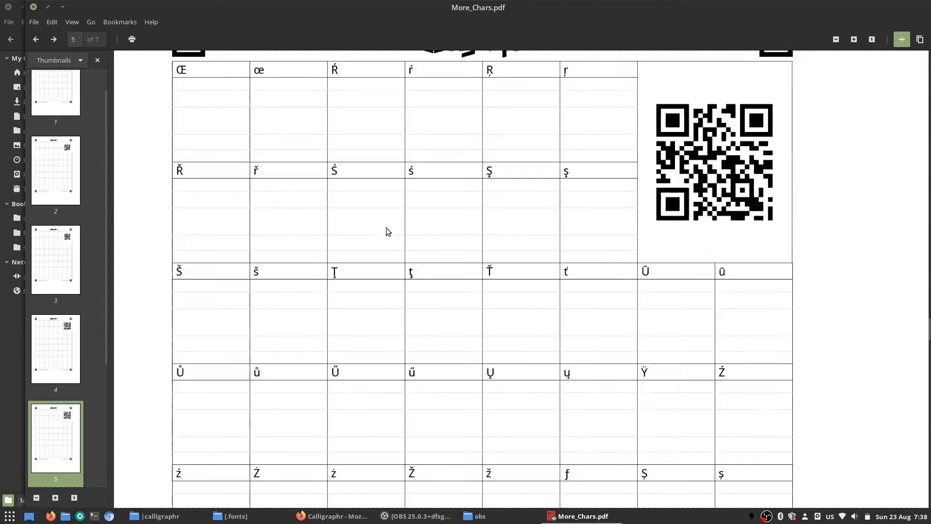
scroll(387, 231, "down", 5)
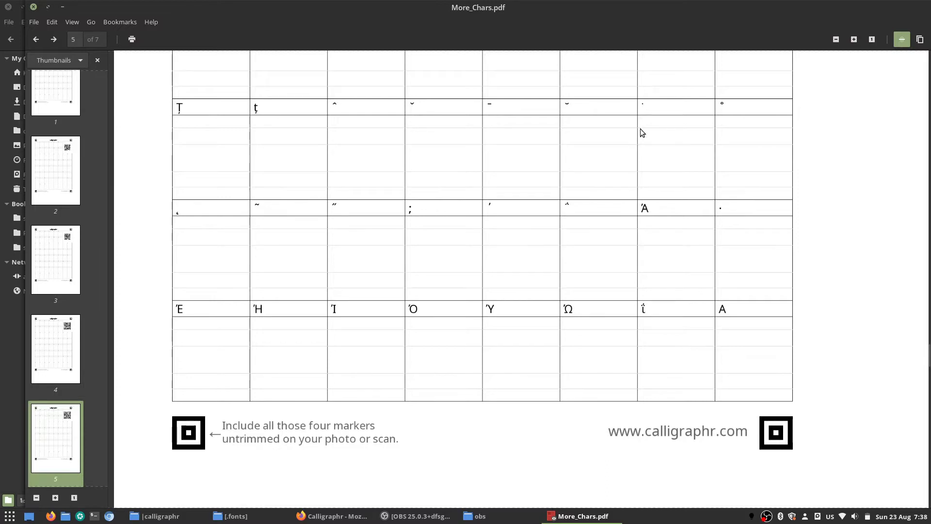
scroll(640, 129, "up", 3)
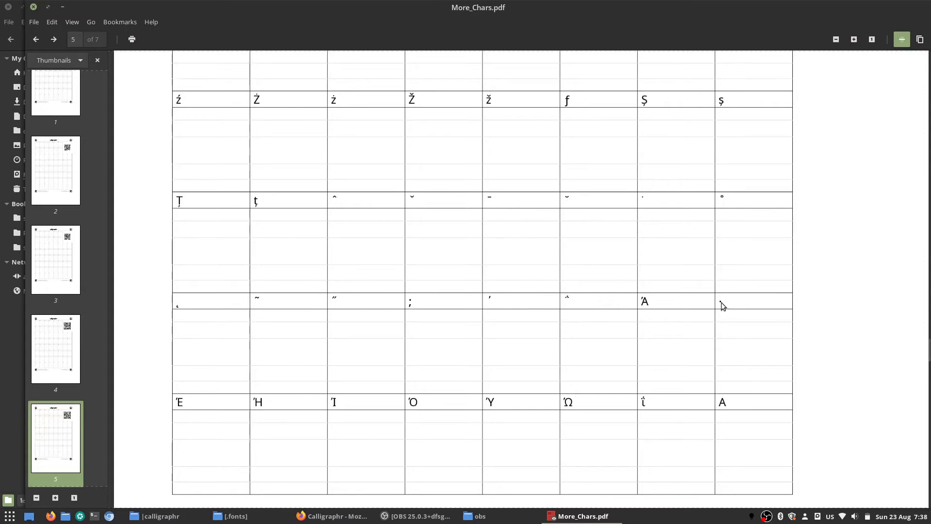
Examine the Greek letters on page 6 and the punctuation and math symbols on page 7, then close More_Chars.pdf.
scroll(721, 304, "down", 10)
scroll(698, 291, "down", 12)
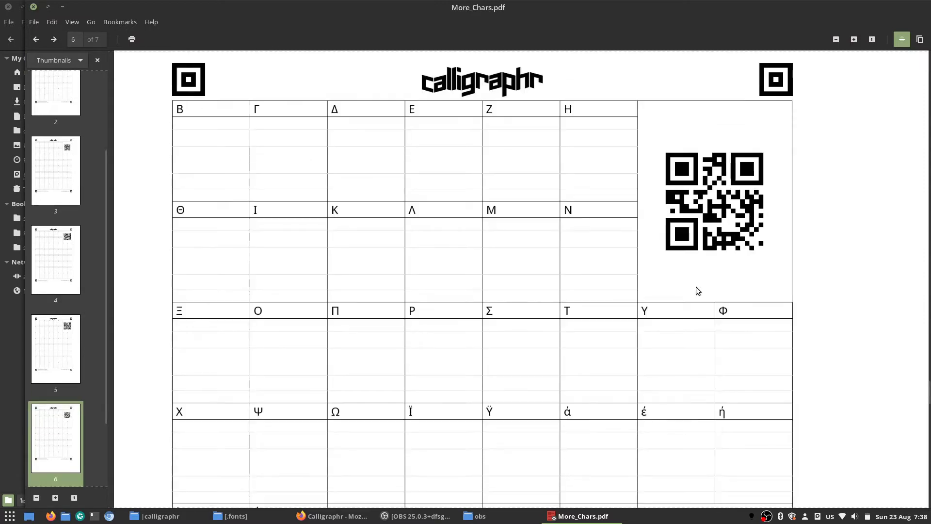
scroll(695, 290, "down", 15)
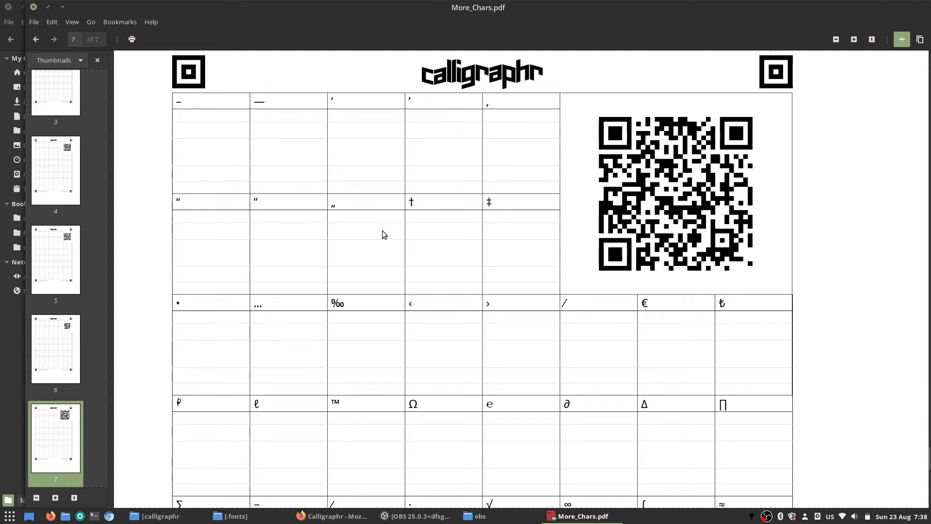
scroll(374, 238, "down", 2)
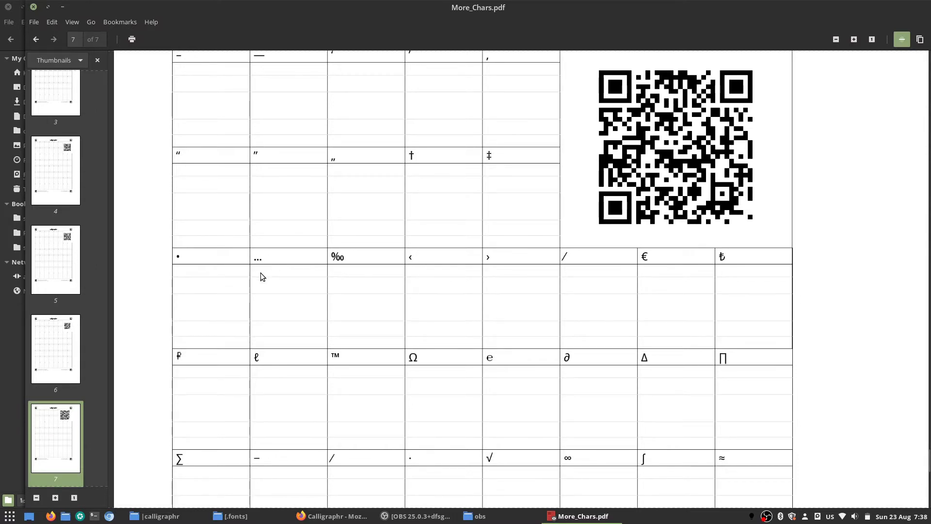
scroll(261, 273, "down", 4)
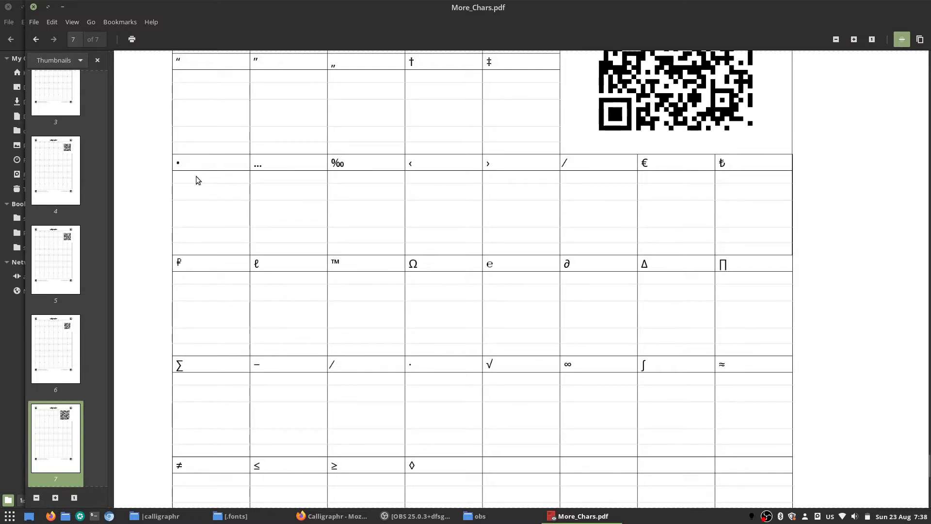
scroll(236, 169, "down", 10)
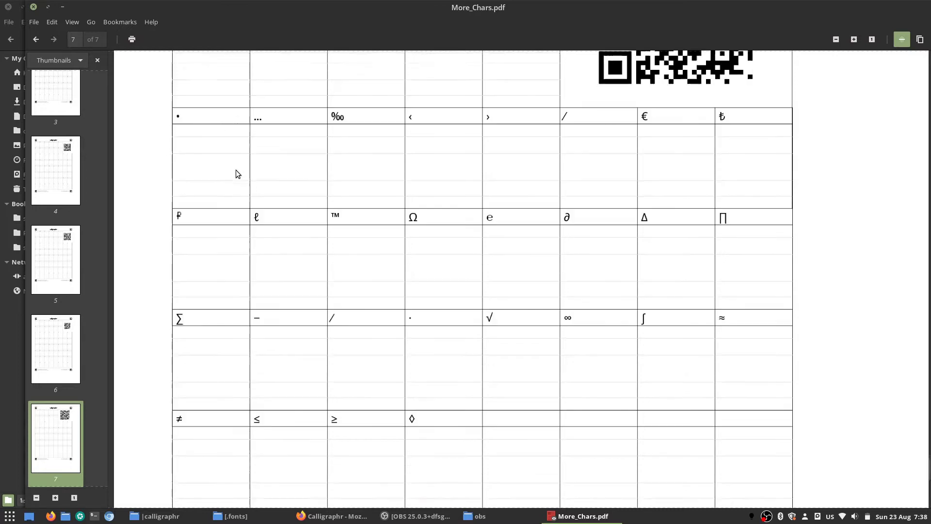
scroll(236, 169, "up", 10)
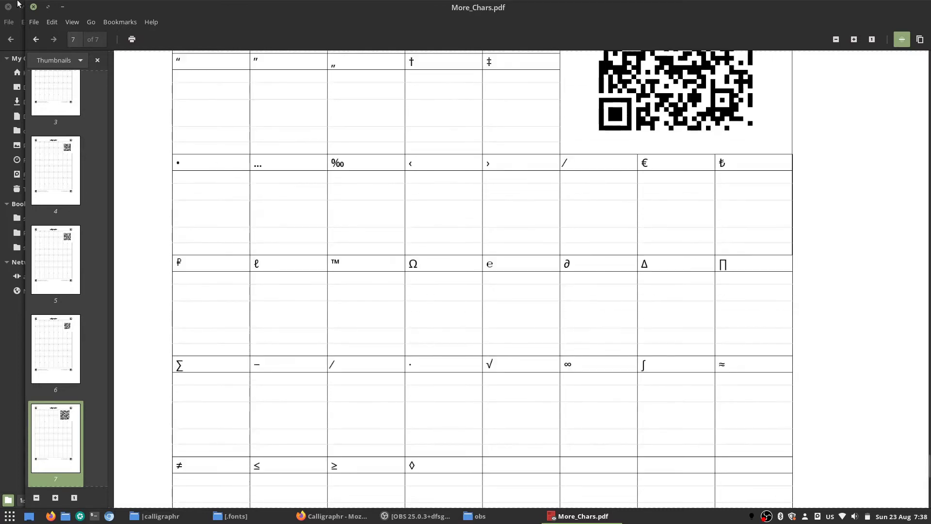
left_click(33, 7)
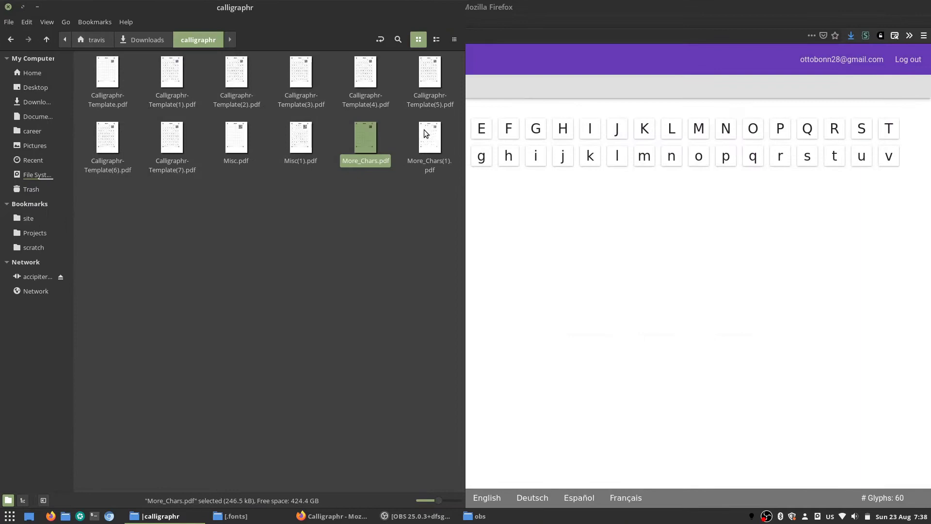
Open the filled-in More_Chars(1).pdf, look over the handwritten characters on its first page and close it.
double_click(425, 133)
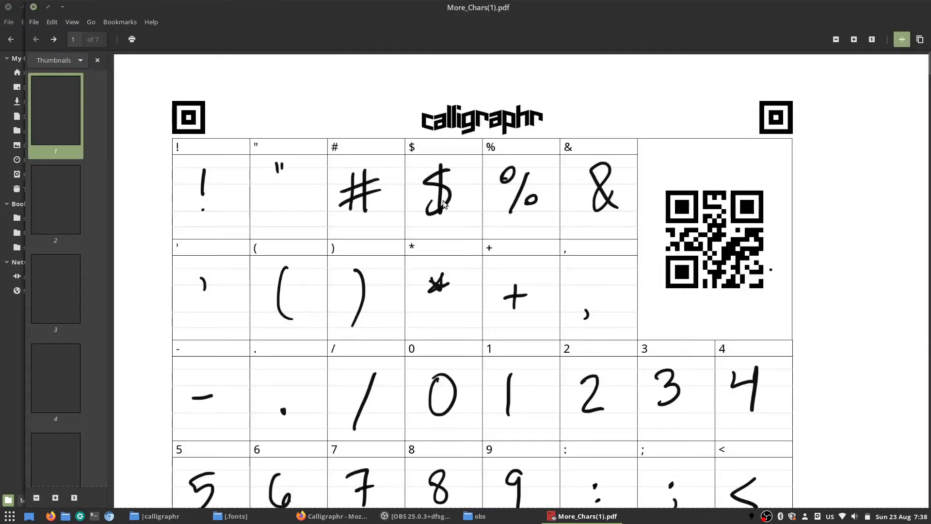
scroll(442, 193, "down", 14)
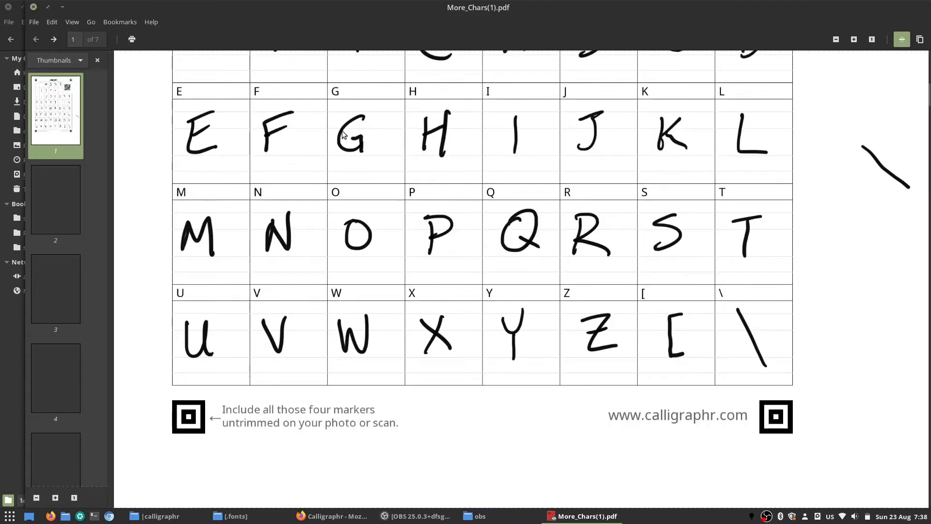
left_click(34, 6)
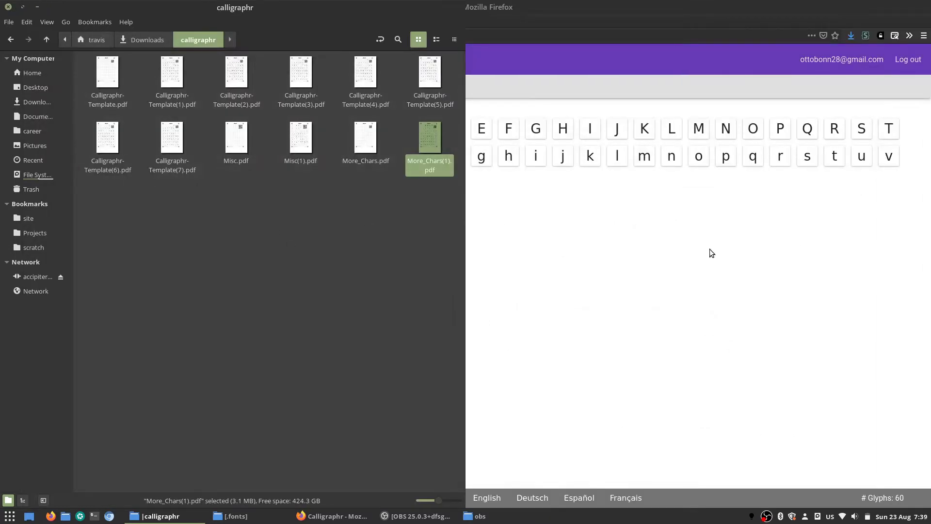
Switch to Calligraphr in Firefox and show the glyph overview of the existing handwriting font.
left_click(709, 249)
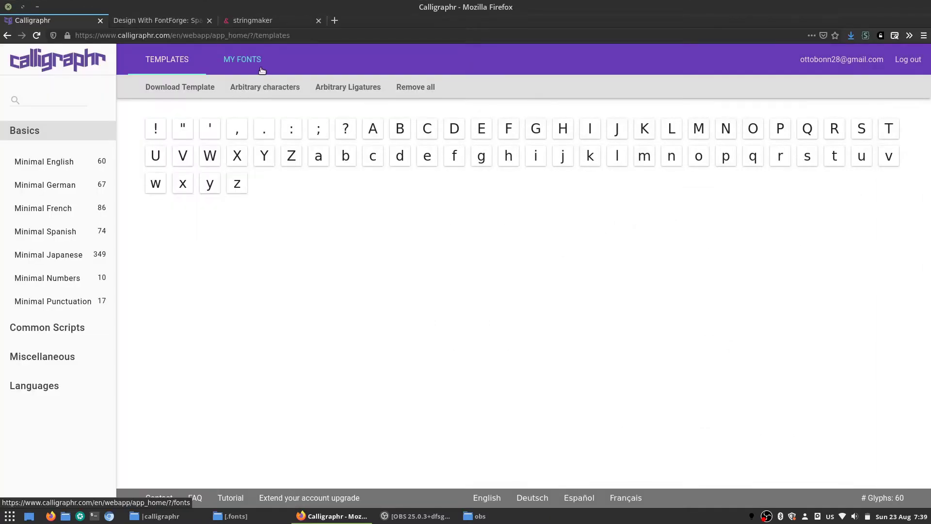
left_click(244, 59)
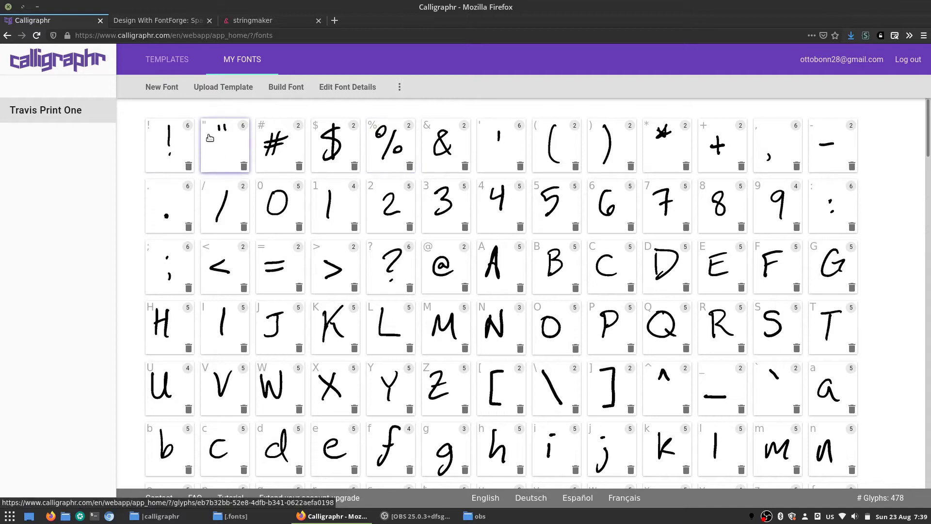
View the handwritten variants of the double quotation mark and of the capital K, returning to the font's glyph overview after each.
left_click(225, 131)
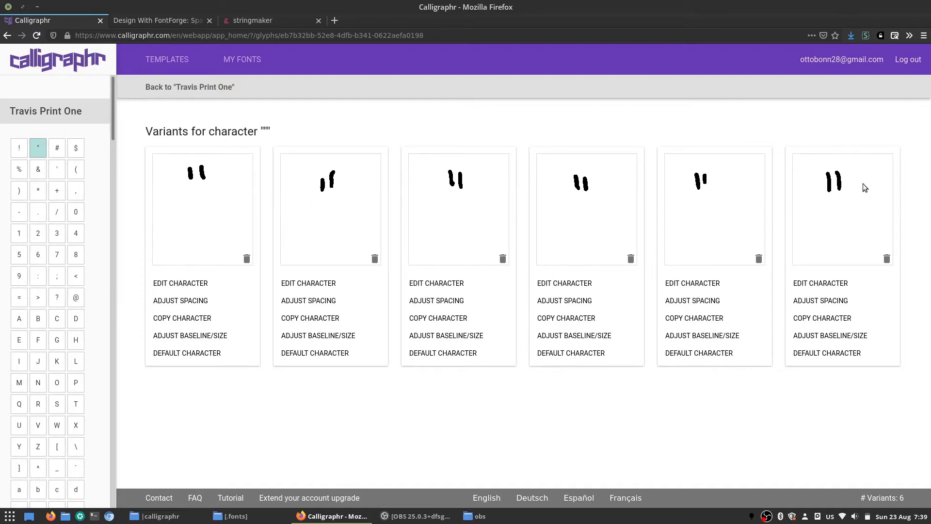
left_click(8, 35)
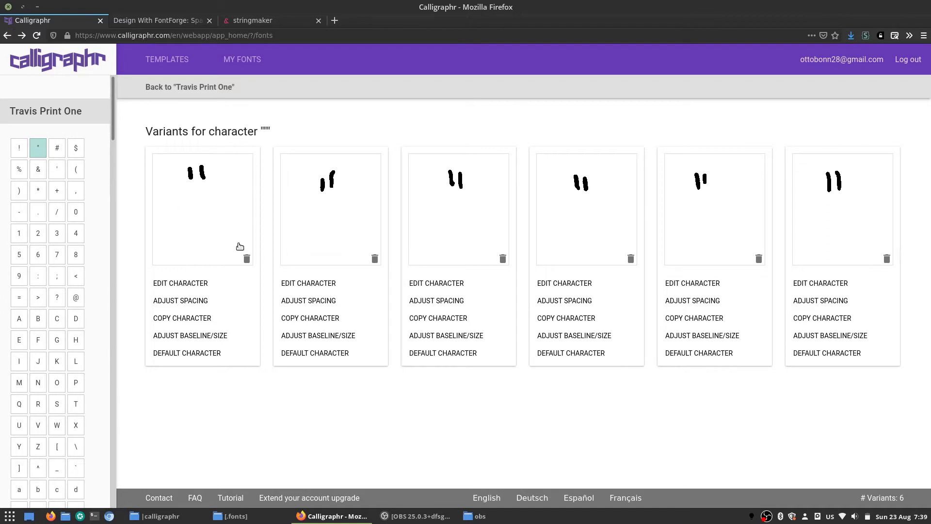
left_click(244, 200)
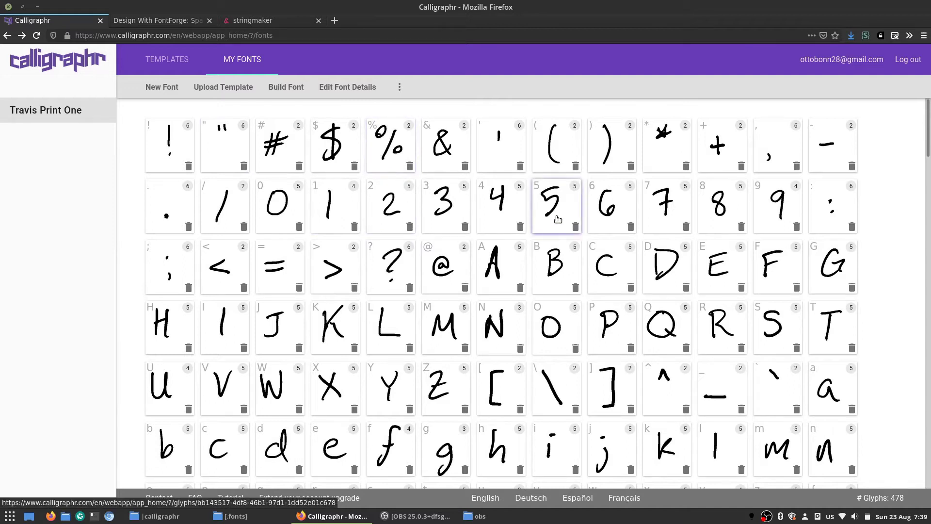
left_click(322, 319)
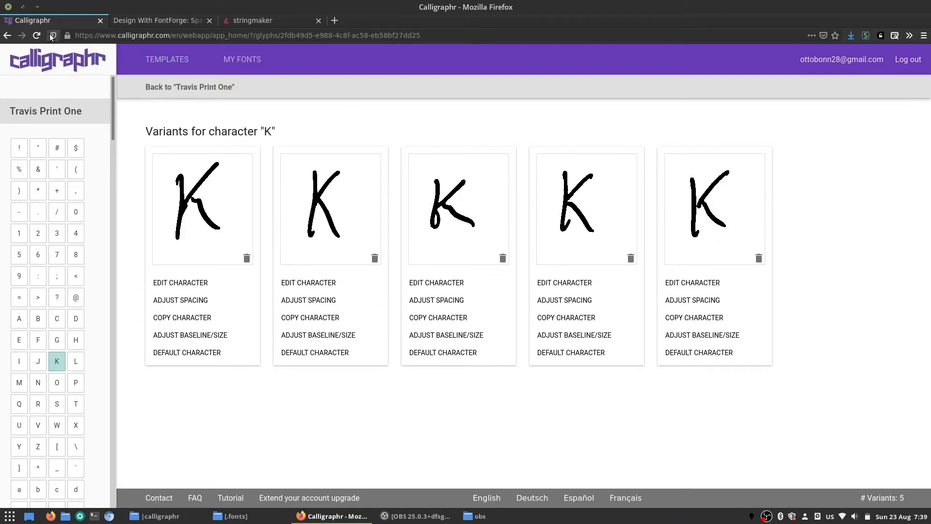
left_click(7, 36)
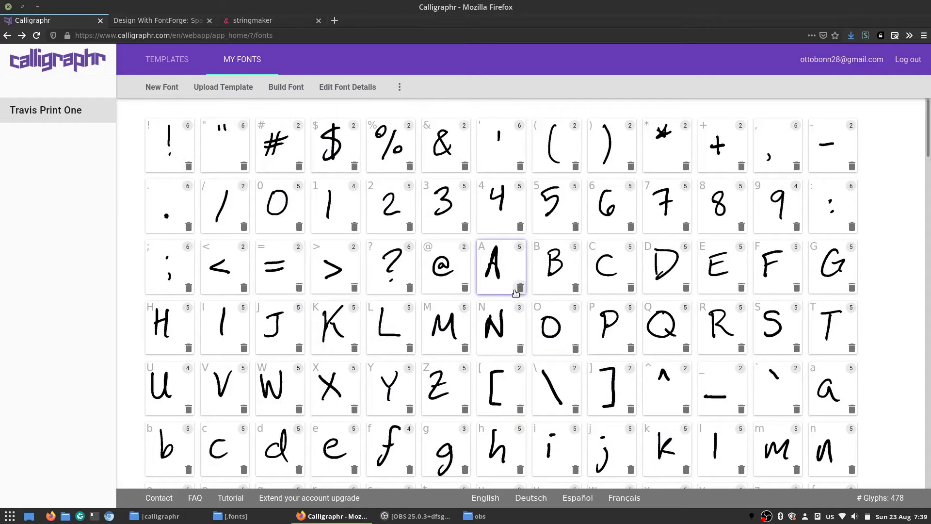
Create a new font named "Test Font" with the default letter spacing, font size and word spacing.
scroll(513, 291, "down", 2)
scroll(513, 291, "up", 2)
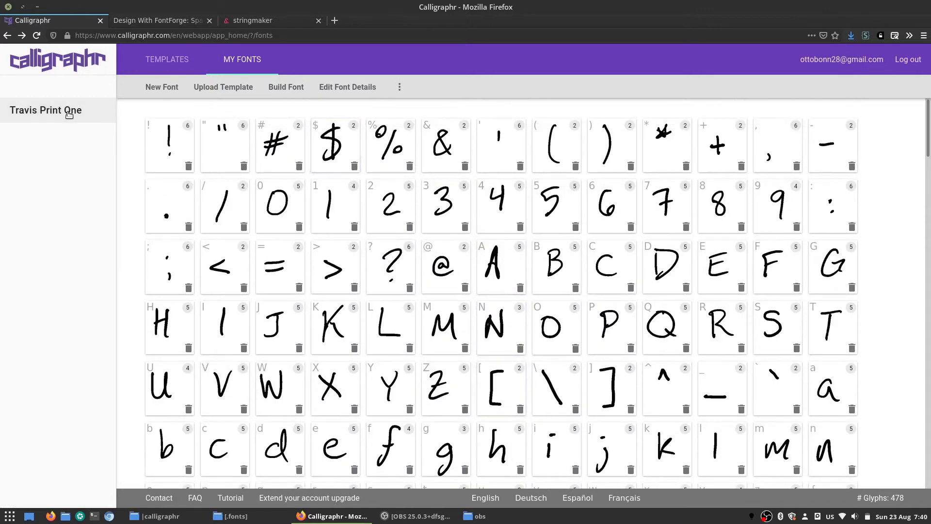
left_click(165, 88)
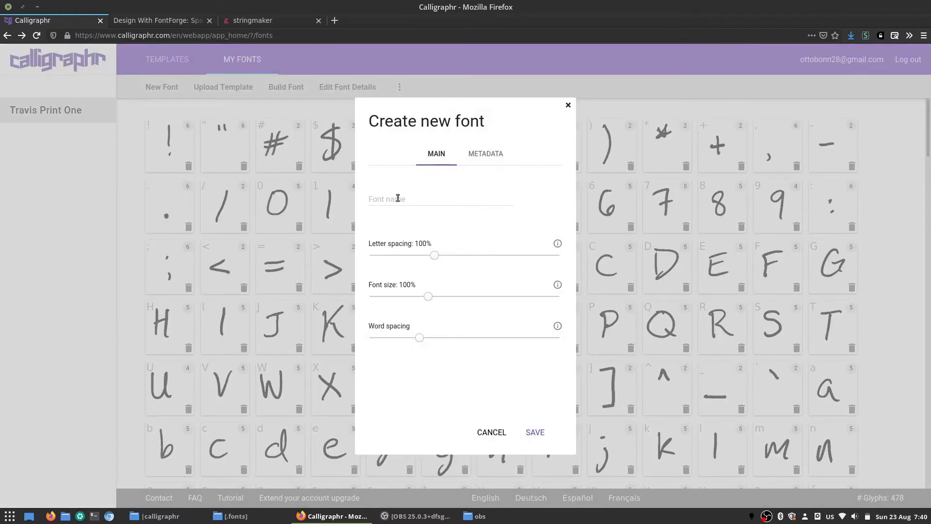
left_click(419, 199)
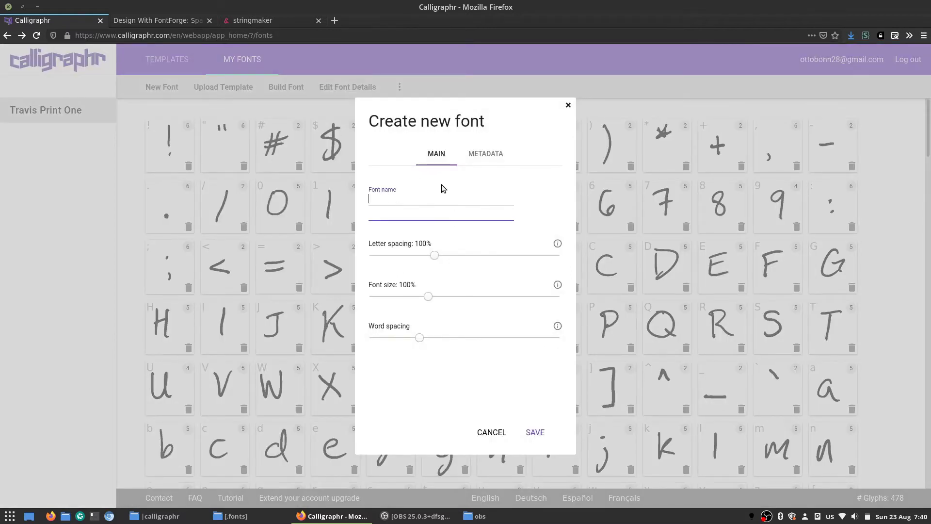
type("Test Font")
left_click(538, 433)
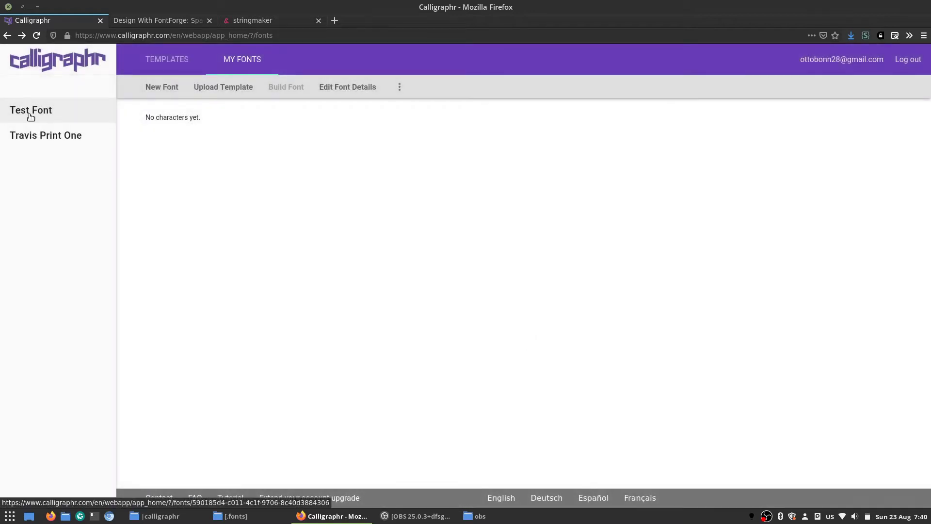
Upload More_Chars(1).pdf from the Downloads/calligraphr folder to Test Font with automatic cleaning, and add the detected characters to the font.
left_click(28, 114)
left_click(210, 92)
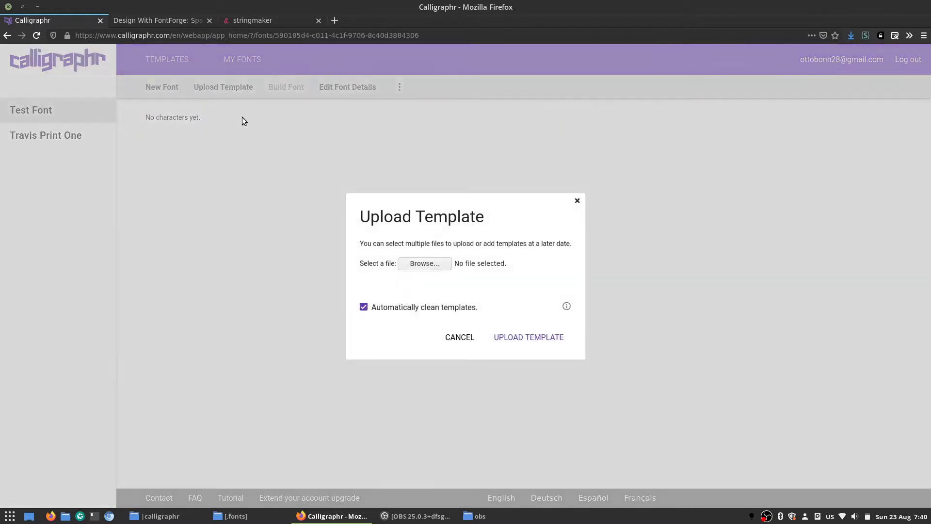
left_click(423, 263)
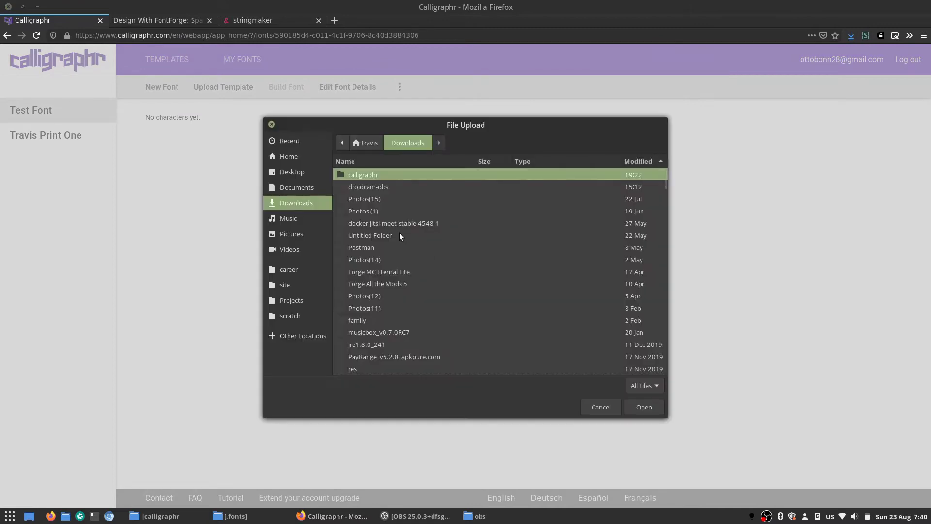
left_click(304, 200)
double_click(381, 175)
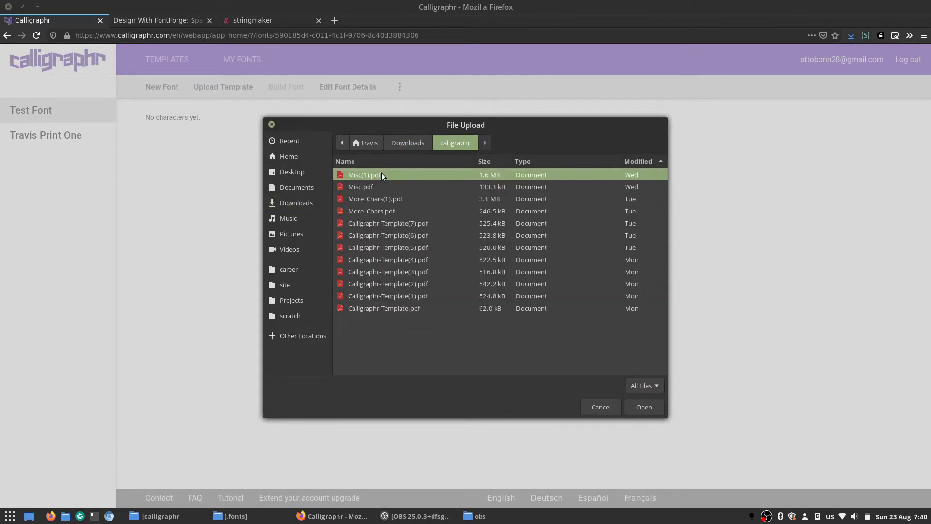
double_click(385, 199)
left_click(508, 334)
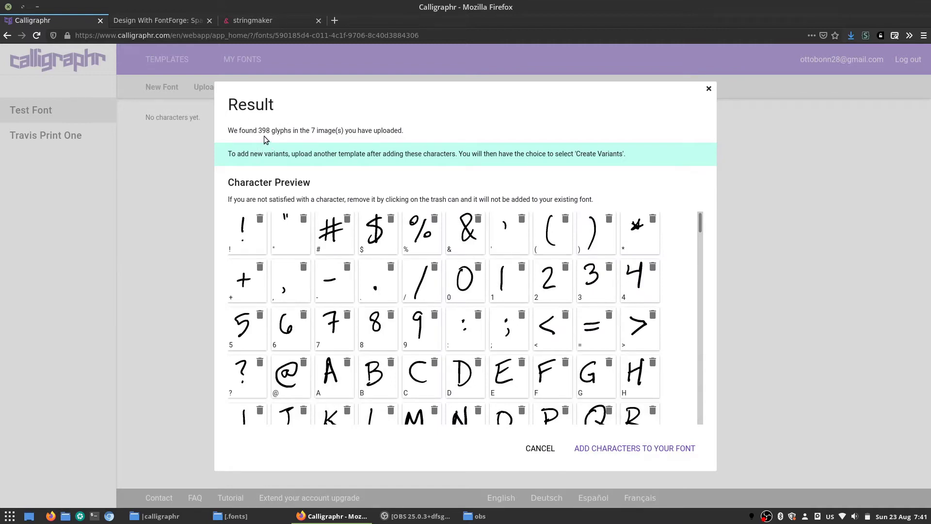
left_click(632, 447)
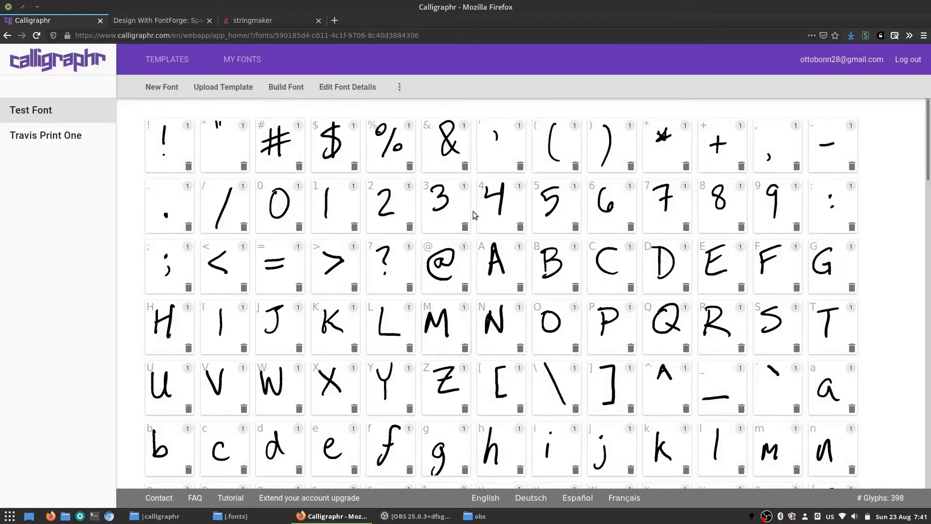
Look over Test Font's glyph overview and build the font under the name "Test Font".
scroll(475, 214, "down", 3)
scroll(474, 214, "up", 3)
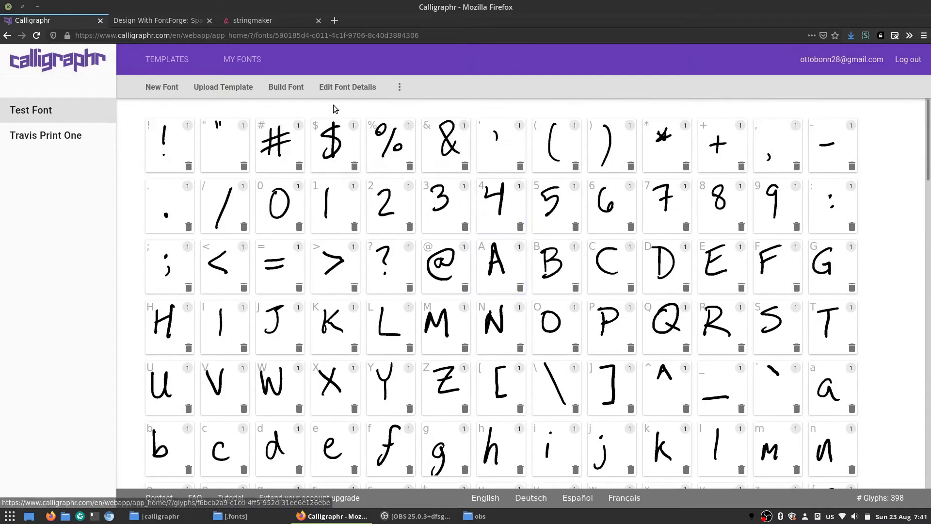
left_click(281, 89)
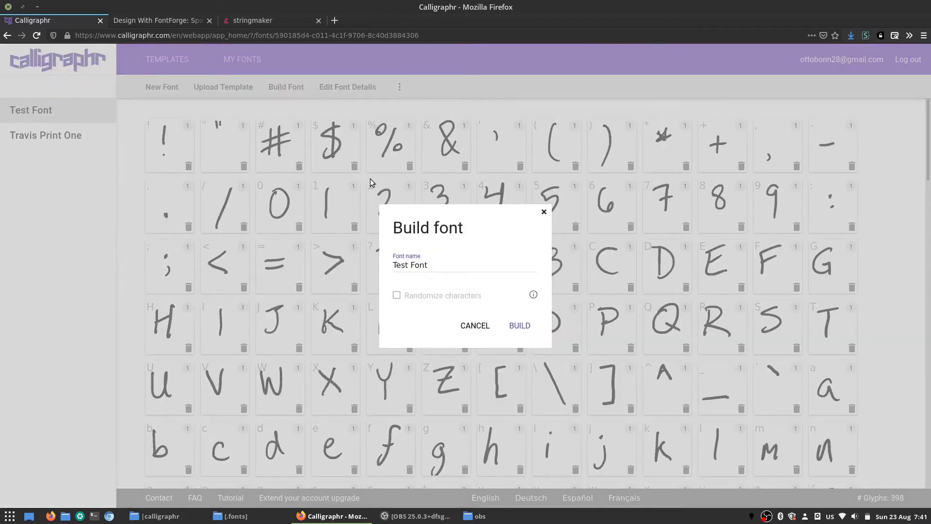
left_click(534, 333)
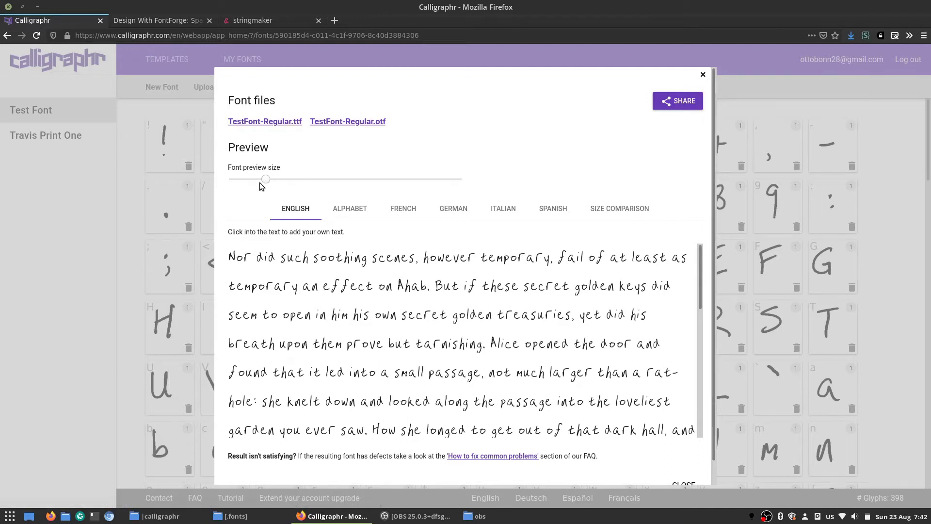
Enlarge the font preview and examine the handwriting in the first lines of the English sample text.
left_click_drag(267, 179, 297, 178)
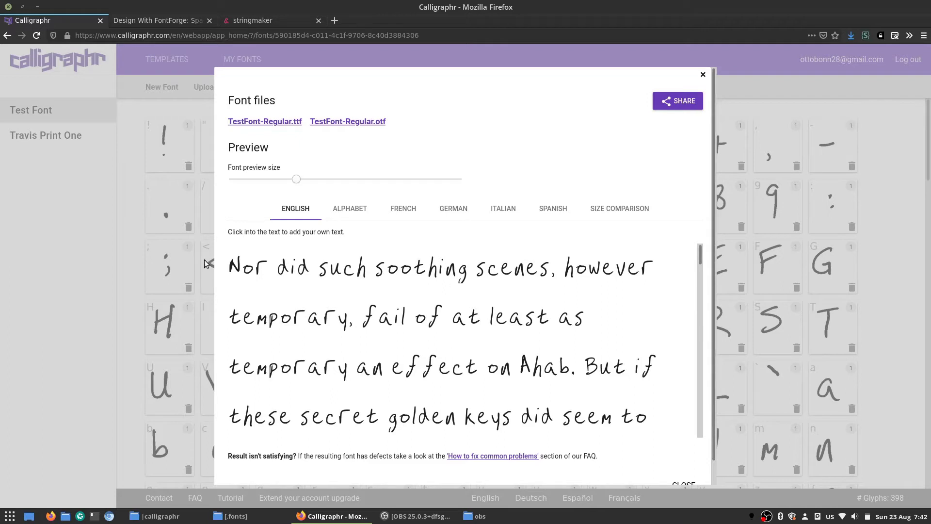
left_click_drag(226, 271, 389, 262)
left_click(413, 266)
scroll(412, 266, "down", 4)
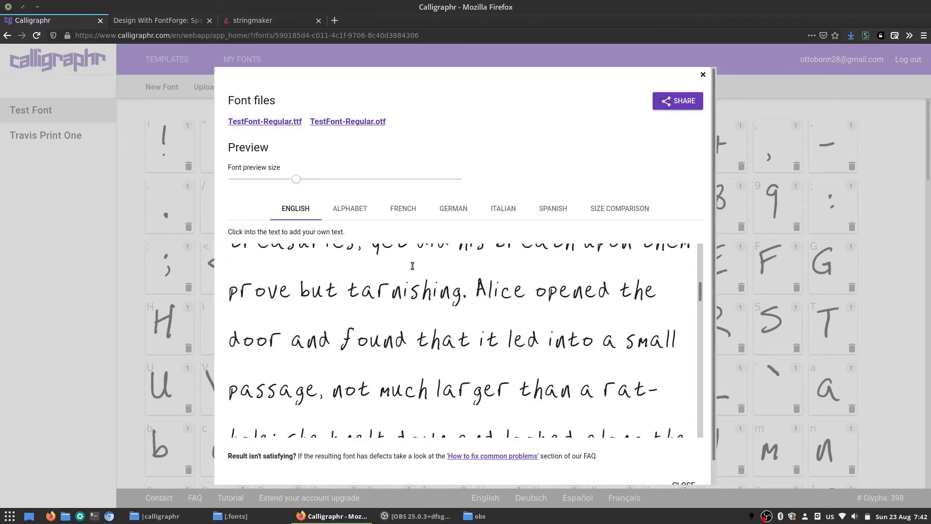
scroll(412, 266, "up", 2)
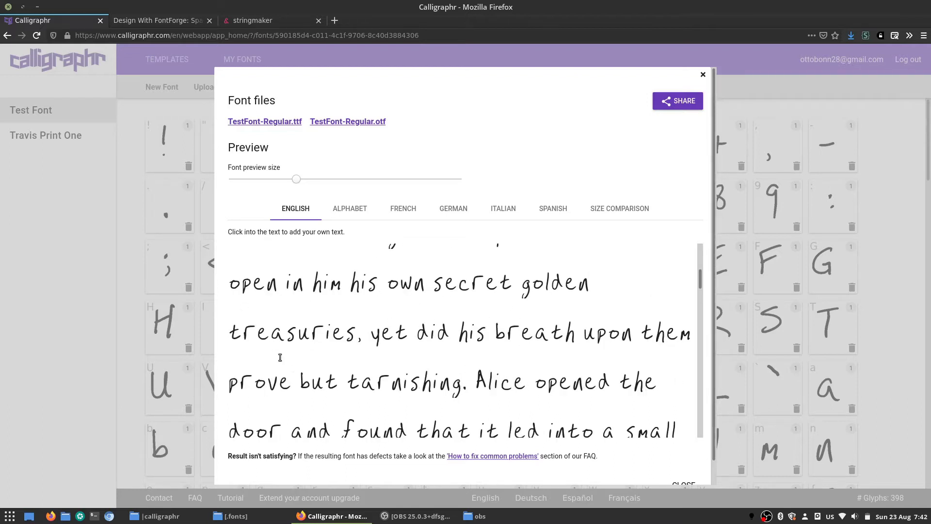
scroll(280, 357, "down", 3)
scroll(281, 349, "up", 7)
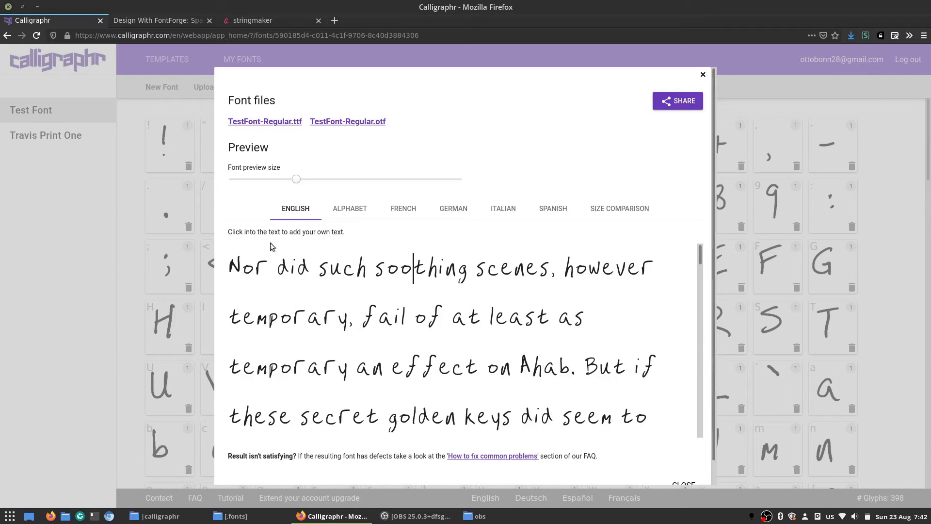
Reduce the preview size and read the English sample text to its end, checking the letters in "found" and other words.
left_click_drag(296, 180, 271, 180)
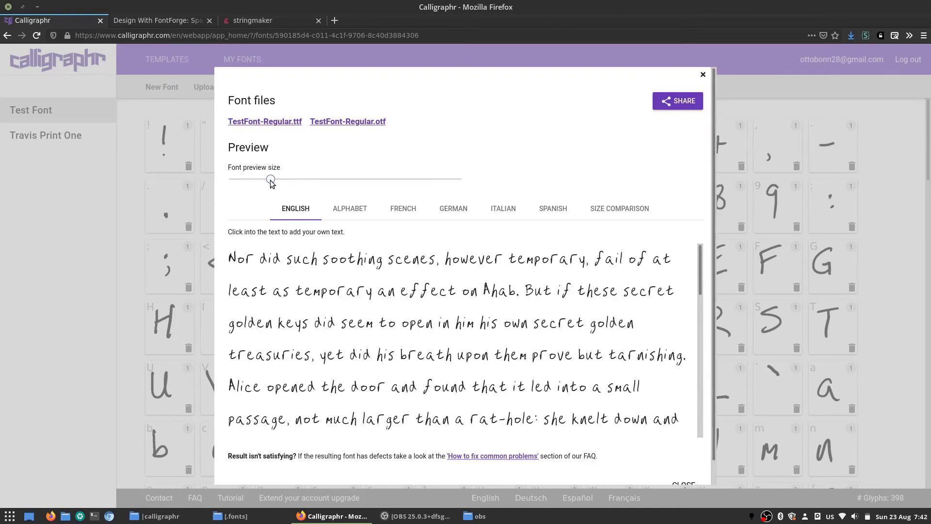
scroll(435, 322, "down", 2)
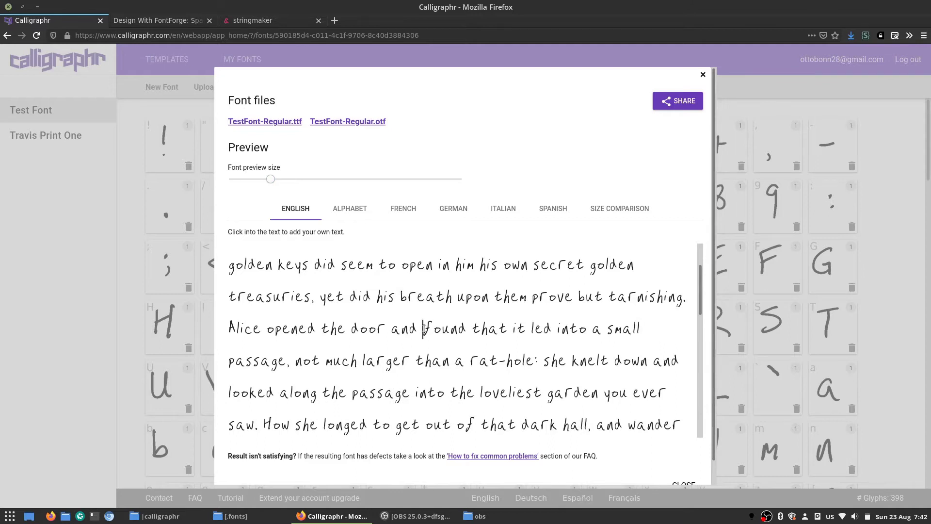
left_click_drag(424, 328, 456, 346)
double_click(439, 329)
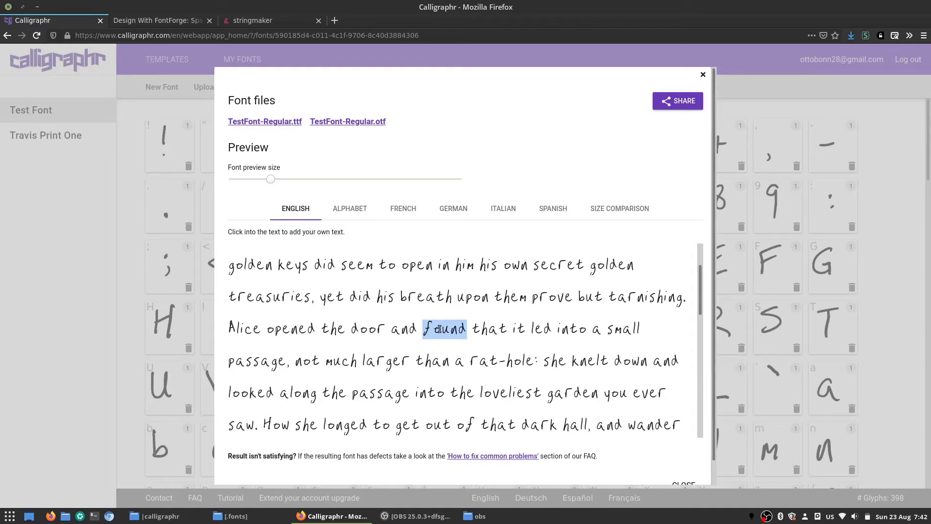
scroll(439, 329, "down", 5)
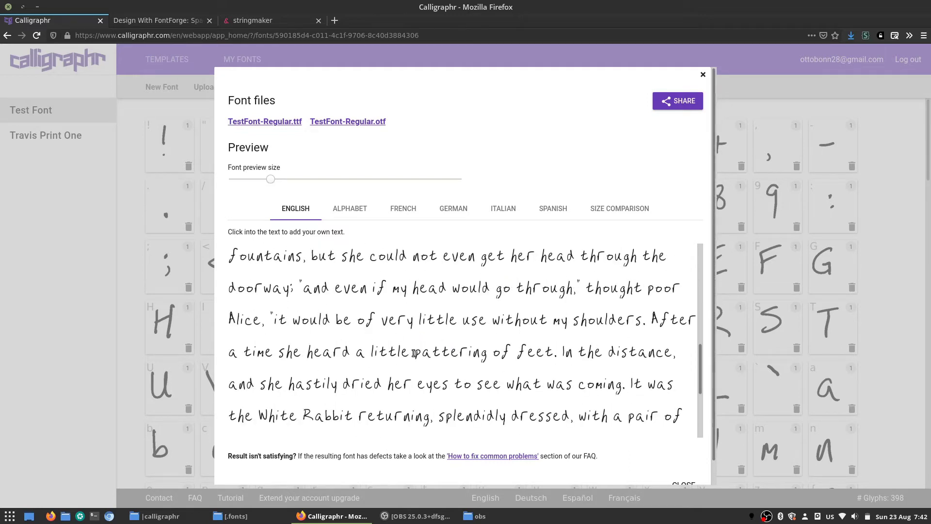
left_click_drag(286, 351, 551, 353)
left_click(540, 353)
scroll(534, 351, "down", 3)
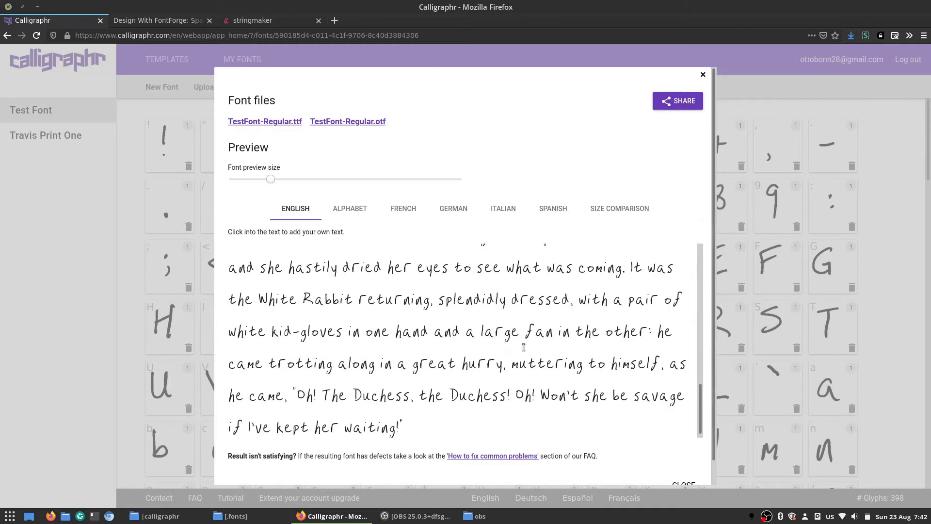
scroll(415, 398, "down", 1)
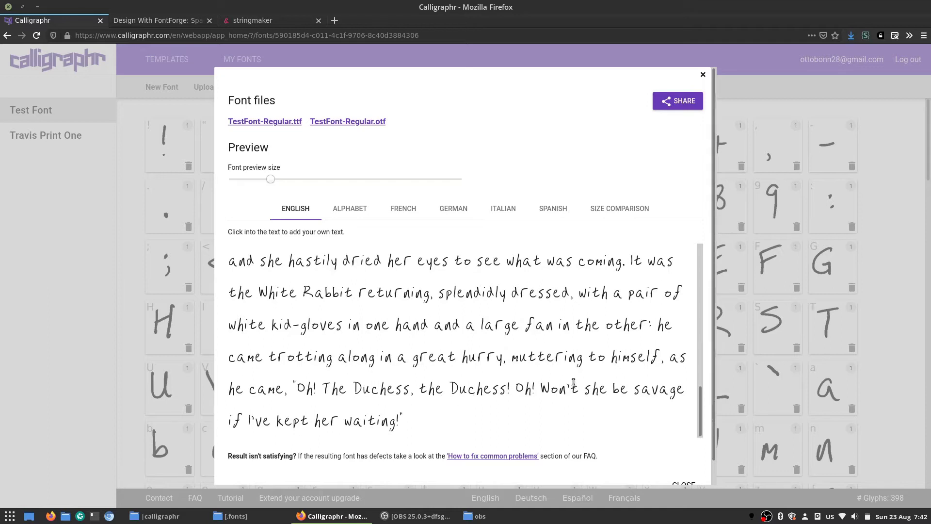
Inspect the "Oh! Won't" passage in the sample's last lines, return to its opening words and close the font preview.
left_click_drag(518, 387, 529, 387)
left_click_drag(579, 388, 518, 382)
left_click(512, 388)
left_click(532, 387)
scroll(518, 382, "up", 2)
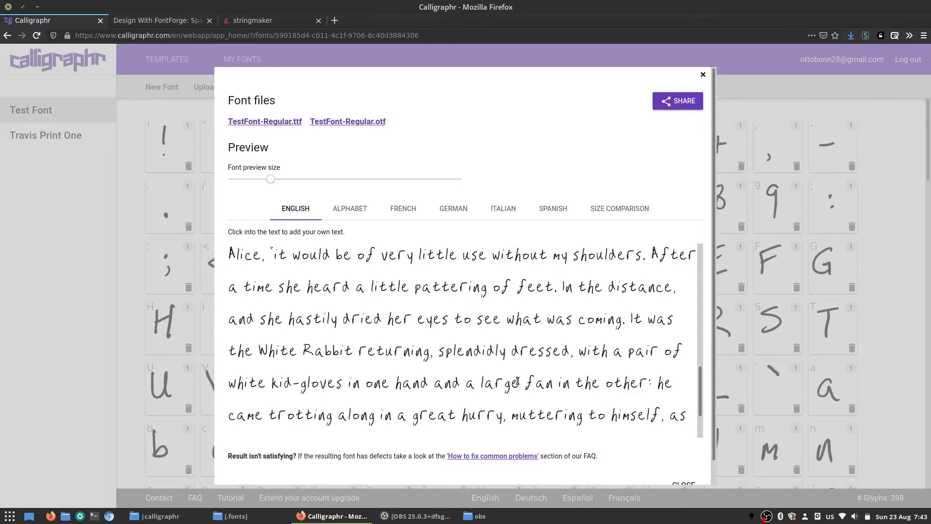
scroll(519, 383, "down", 2)
scroll(518, 377, "up", 10)
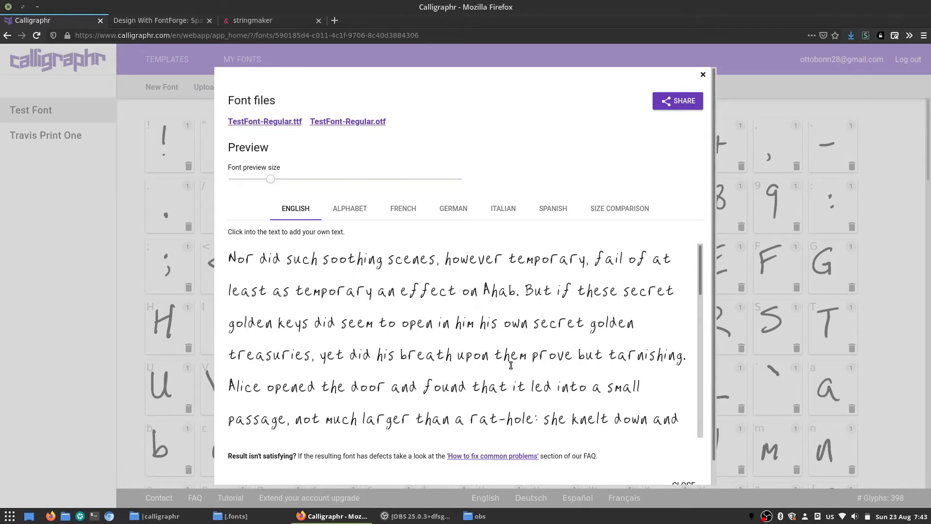
left_click_drag(228, 258, 341, 257)
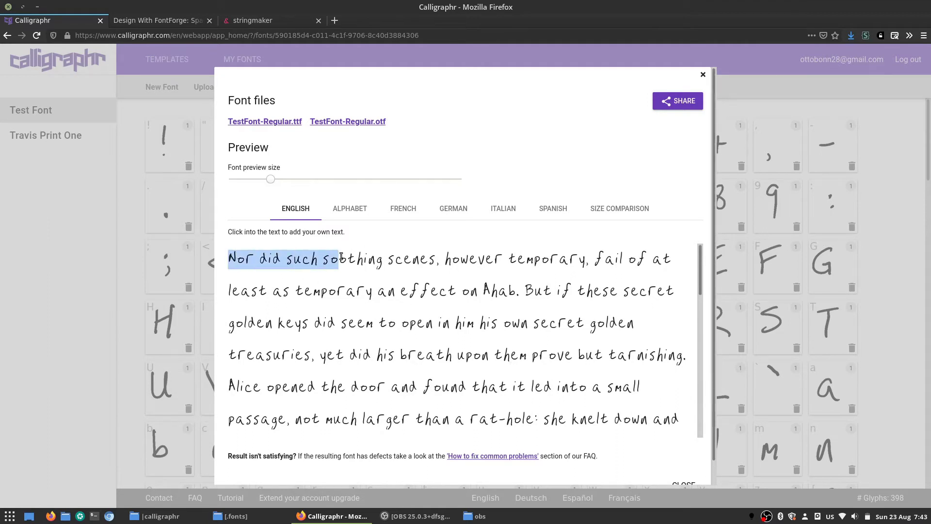
left_click(703, 76)
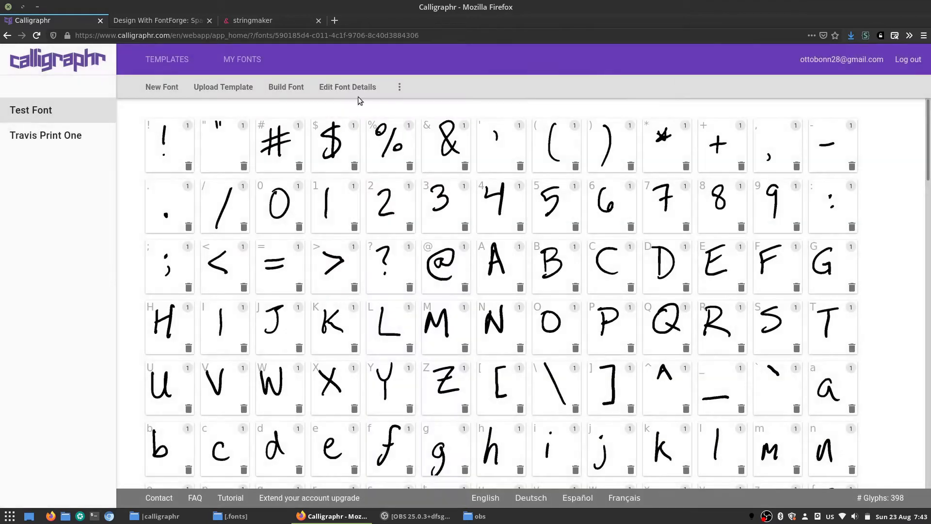
Upload Calligraphr-Template(1).pdf to Test Font with automatic cleaning and add its characters as variants of the existing ones.
left_click(248, 92)
left_click(417, 266)
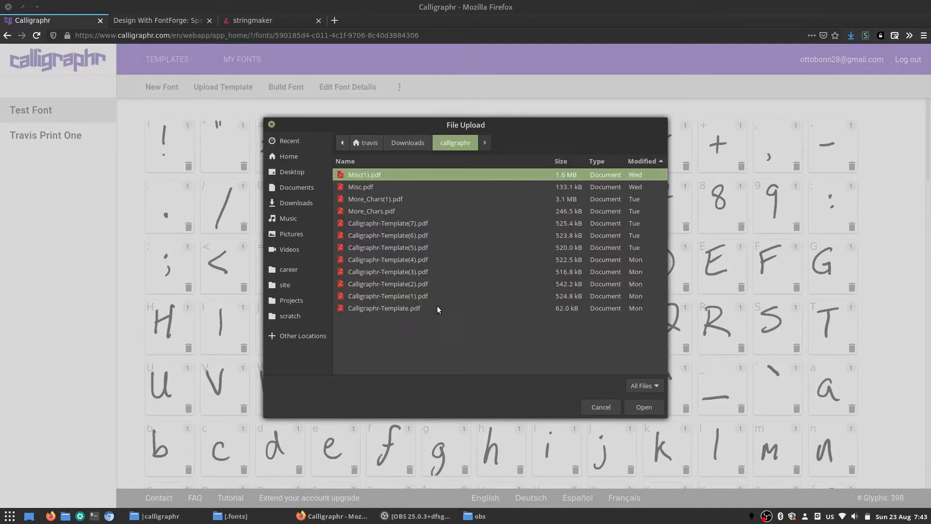
left_click(409, 299)
left_click(662, 409)
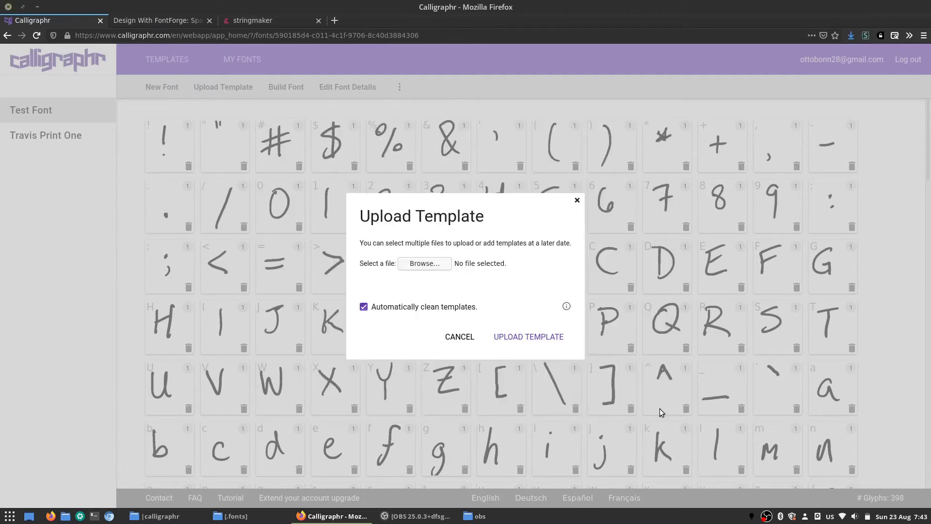
left_click(525, 337)
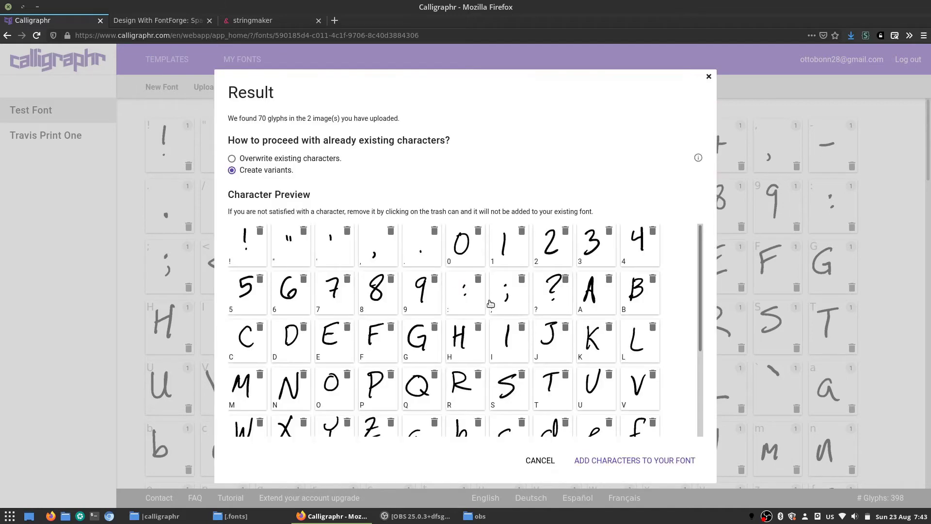
left_click(603, 461)
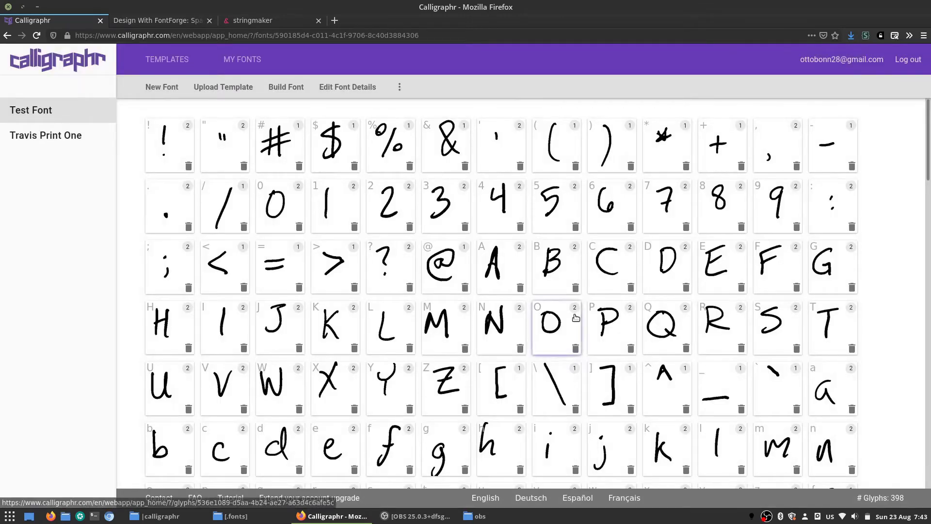
Build Test Font with randomized characters and clear the English sample text in the preview.
left_click(290, 89)
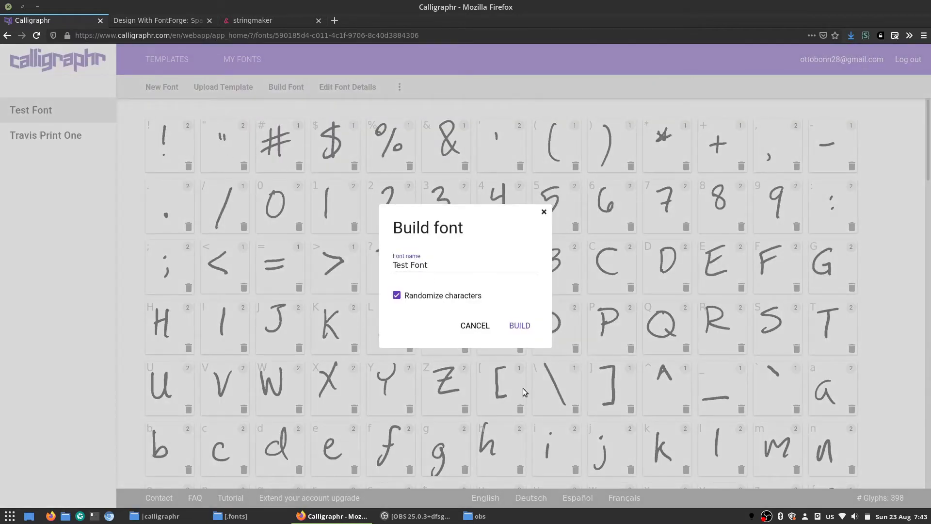
left_click(520, 325)
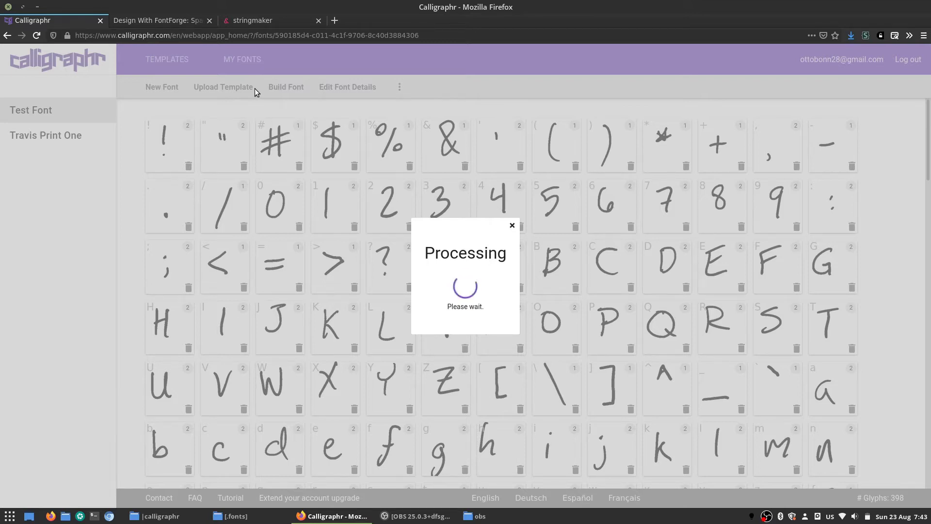
key("ctrl+a")
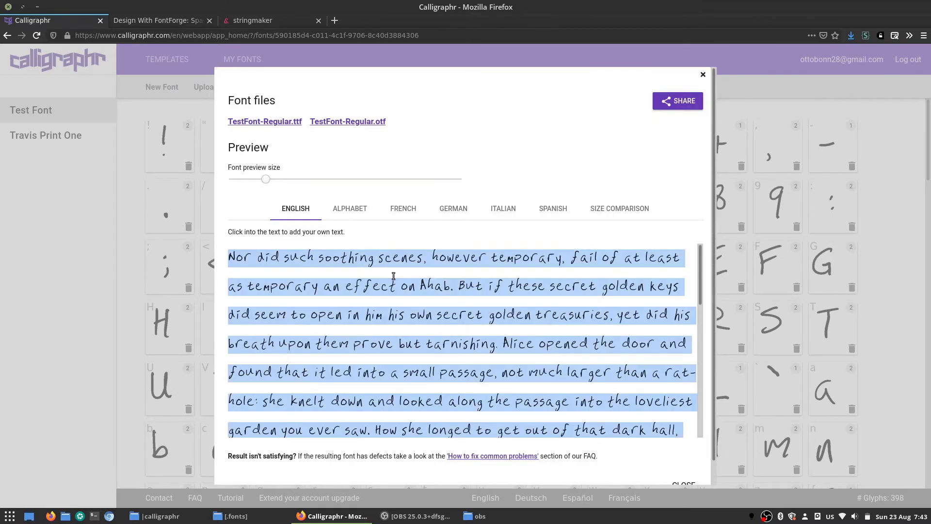
key("BackSpace")
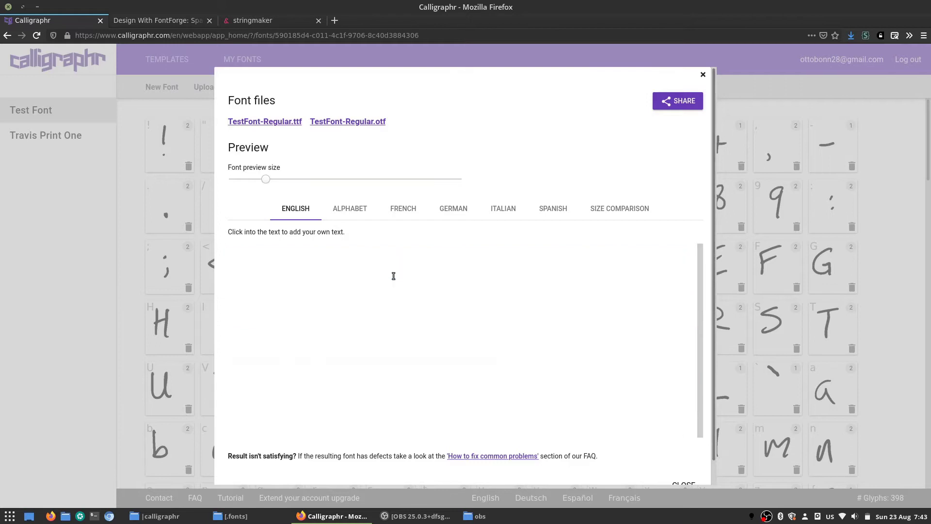
Enlarge the preview slightly, enter "testing" as sample text, retype its ending and select the last letters to compare glyph variants.
left_click(270, 178)
left_click(334, 266)
type("testing")
key("BackSpace")
key("BackSpace")
type("n")
key("BackSpace")
type("ng")
key("BackSpace")
type("g")
key("BackSpace")
type("g")
left_click_drag(271, 263, 298, 262)
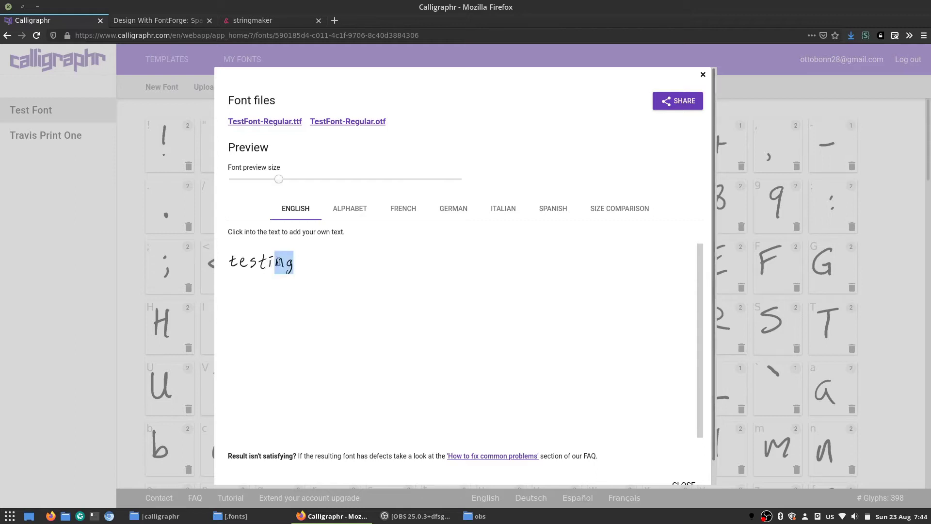
Replace the sample text in the preview with "prffffffff".
left_click(277, 262)
key("BackSpace")
key("BackSpace")
key("BackSpace")
key("BackSpace")
key("BackSpace")
key("BackSpace")
key("BackSpace")
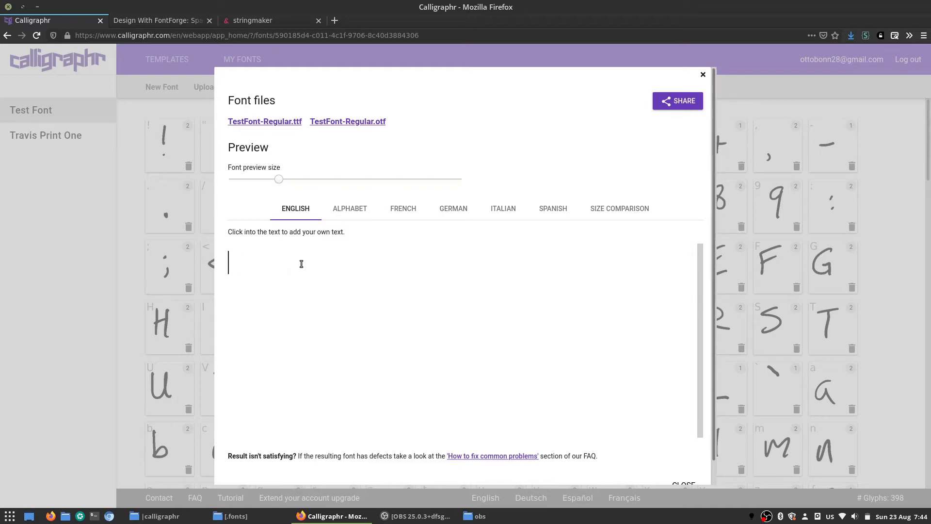
type("prffffffff")
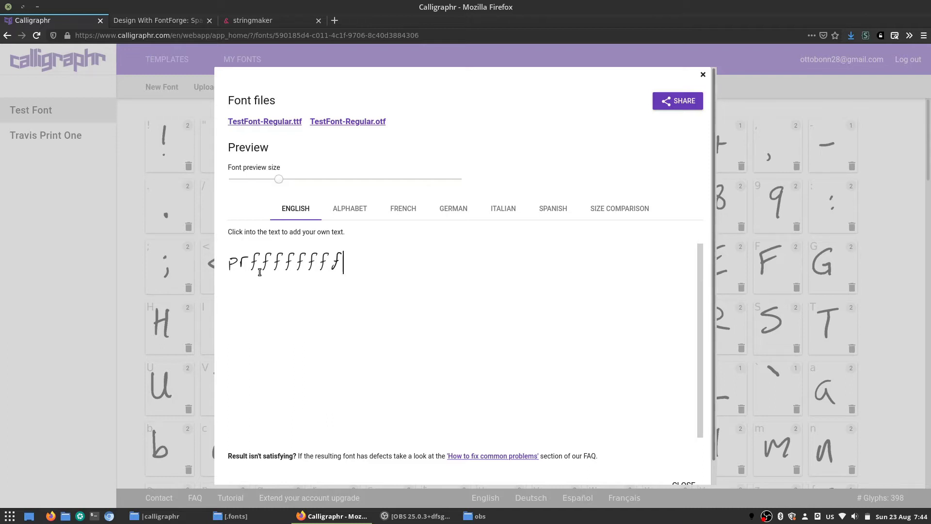
Select groups of the repeated f letters to compare their alternating variants, and close the font preview.
mouse_move(254, 267)
left_mouse_down()
mouse_move(282, 267)
mouse_move(272, 267)
left_mouse_up()
left_click(346, 263)
left_click_drag(346, 263, 301, 265)
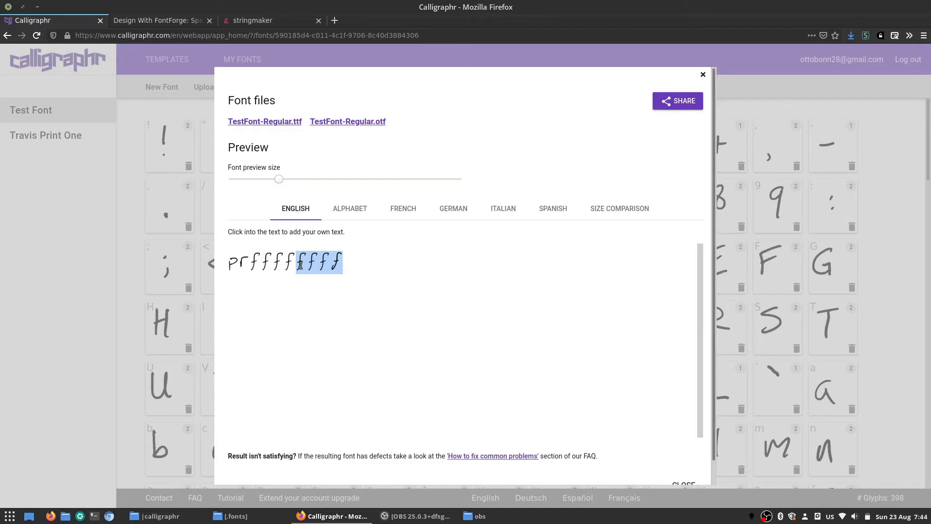
left_click(347, 257)
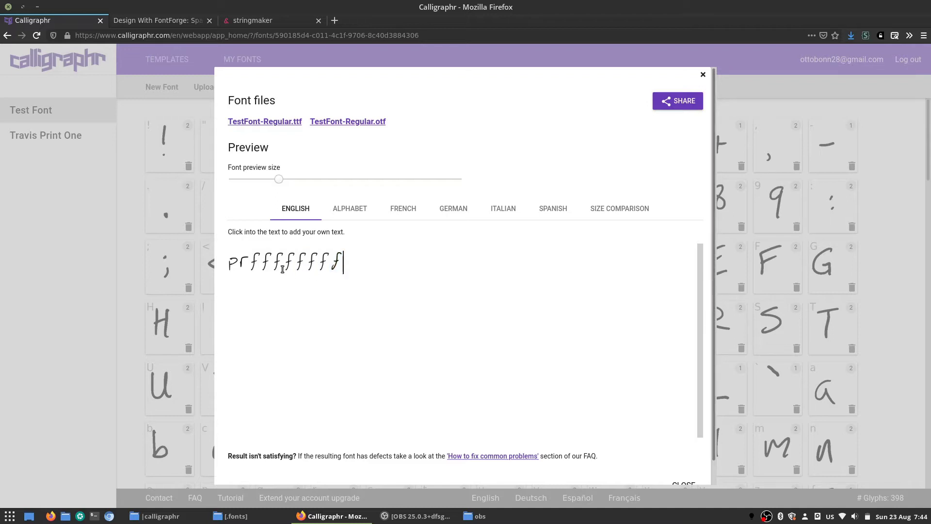
left_click_drag(251, 264, 364, 266)
left_click(335, 263)
left_click(363, 266)
left_click(703, 76)
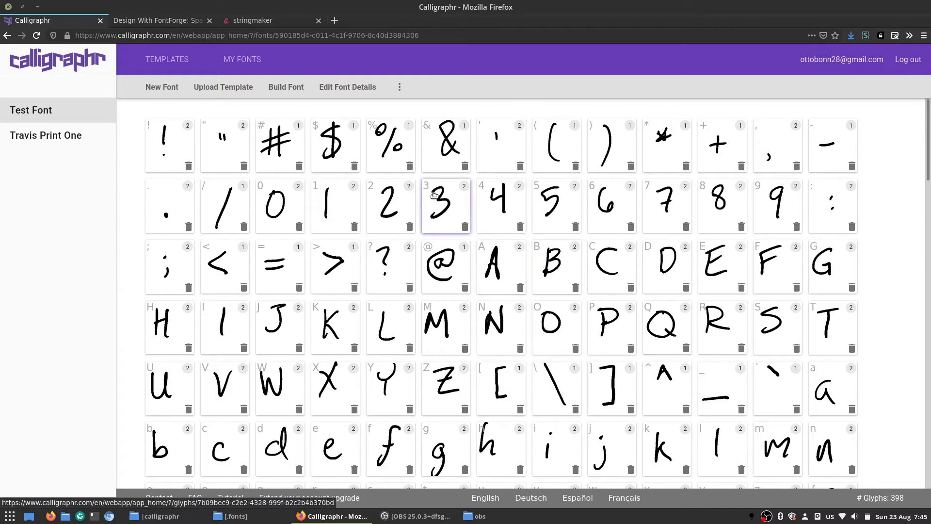
Reduce Test Font's letter spacing, increase its word spacing slightly and save the font details.
left_click(329, 87)
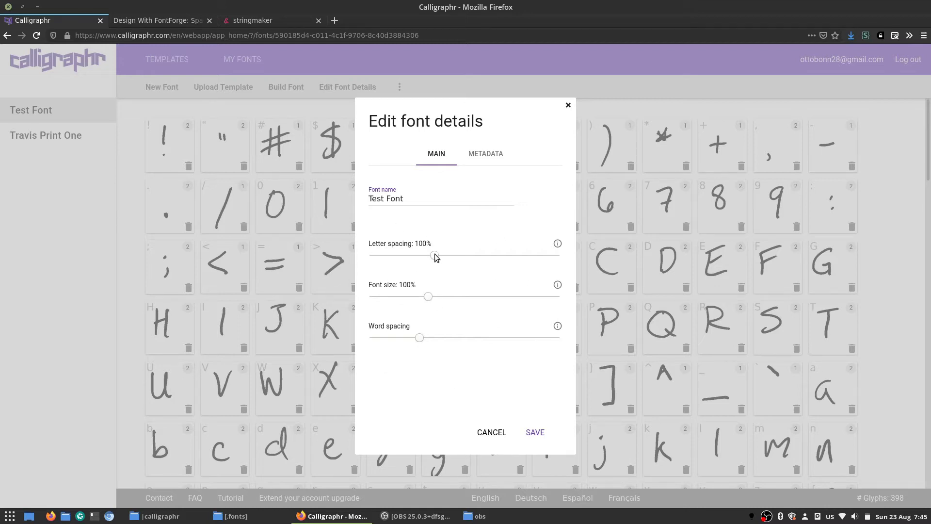
left_click_drag(435, 257, 404, 255)
left_click_drag(420, 344, 430, 340)
left_click(536, 432)
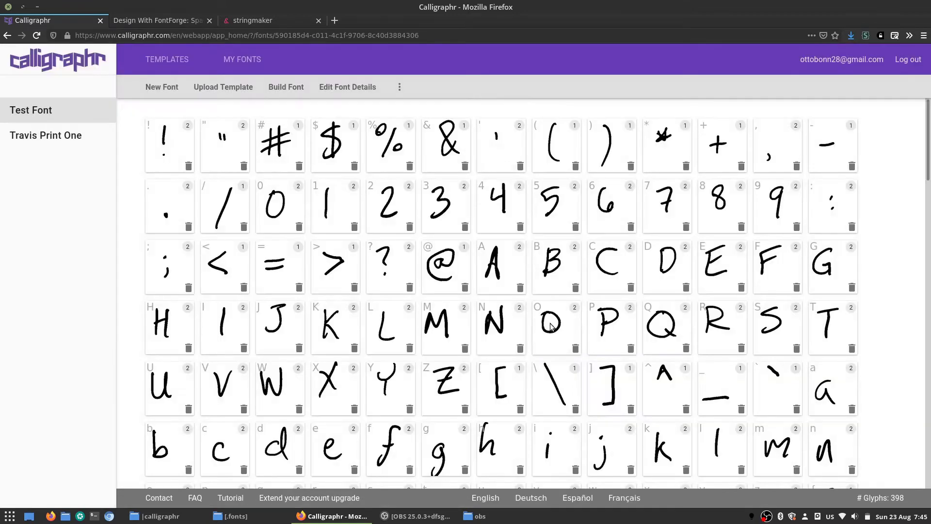
Build Test Font with randomized characters and enlarge the preview of the English sample text slightly.
left_click(285, 95)
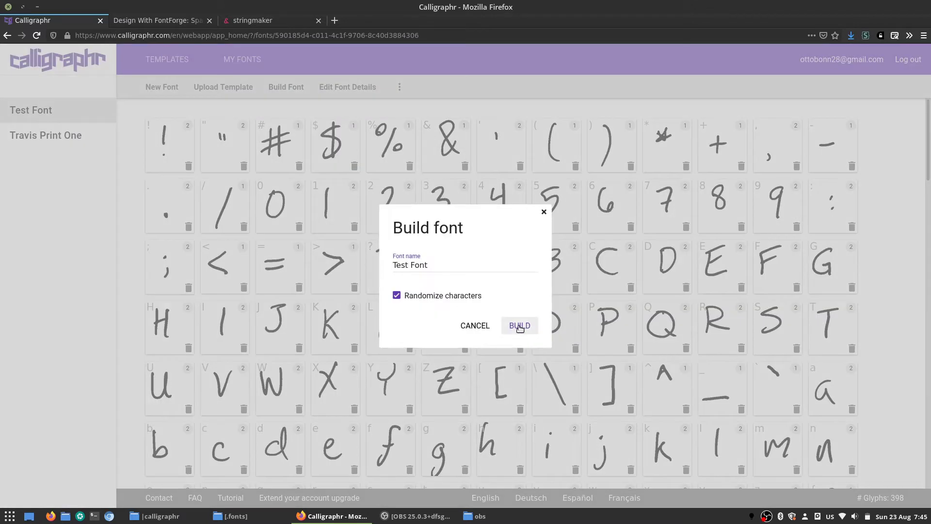
left_click(520, 328)
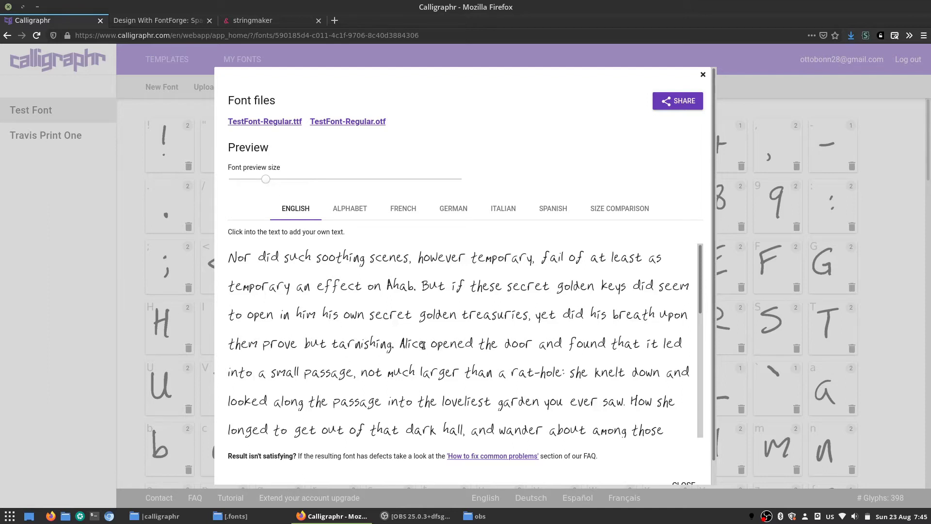
scroll(423, 346, "down", 5)
scroll(423, 346, "up", 3)
scroll(423, 346, "up", 2)
left_click_drag(267, 179, 273, 179)
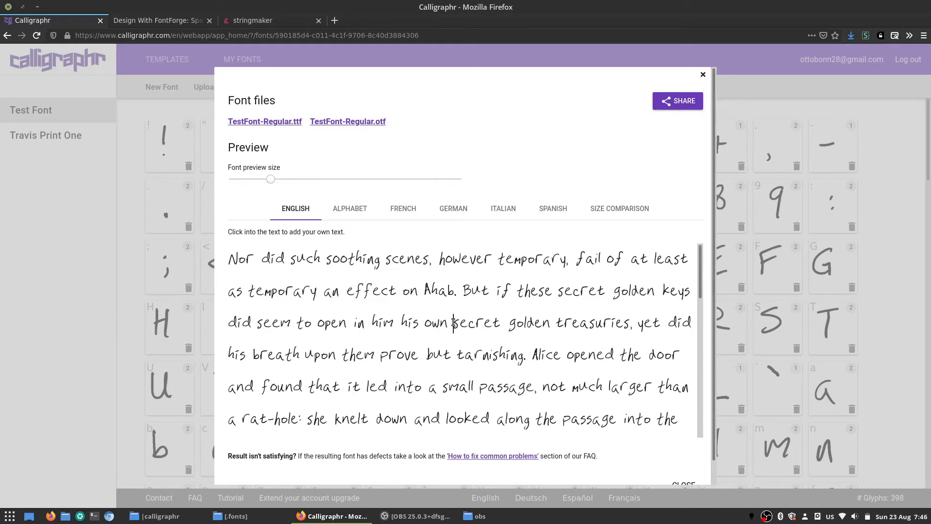
Examine letter and word spacing in the sample text, especially around "secret" and "however", and close the font preview.
left_click_drag(454, 322, 498, 322)
left_click(500, 356)
scroll(500, 357, "down", 5)
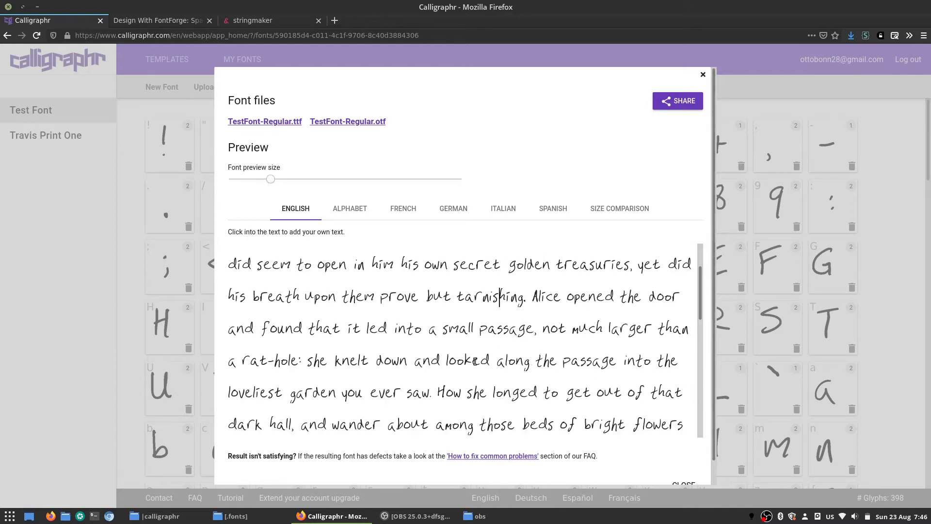
scroll(473, 357, "up", 5)
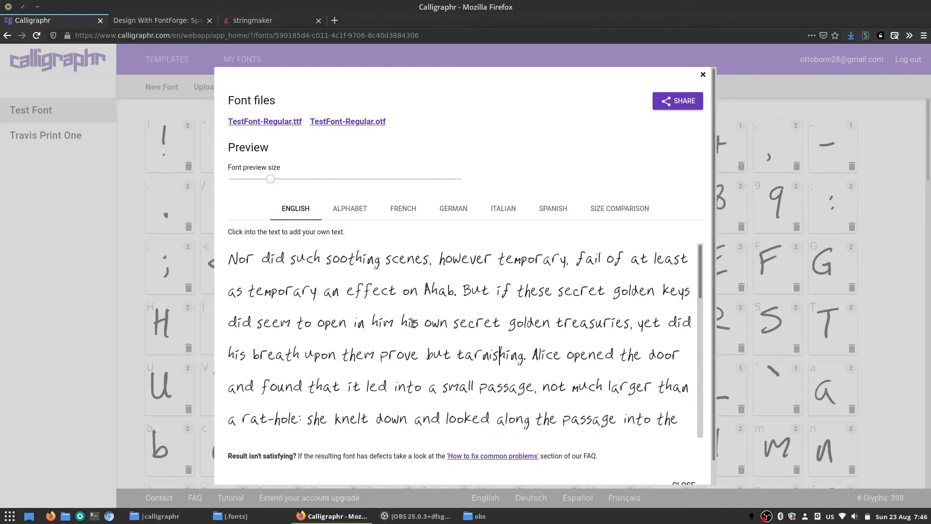
left_click_drag(439, 264, 467, 266)
left_click(410, 265)
left_click_drag(436, 260, 492, 260)
scroll(492, 260, "down", 5)
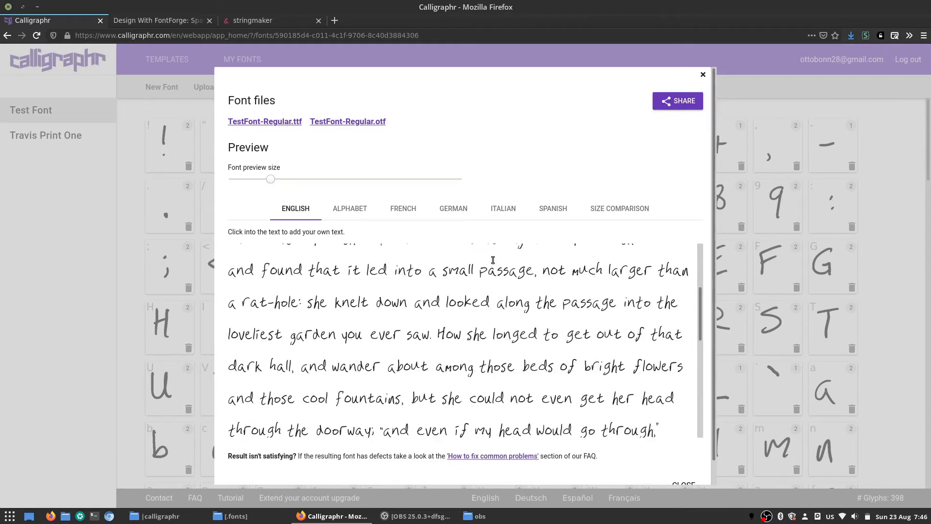
scroll(492, 260, "up", 5)
left_click_drag(433, 259, 490, 253)
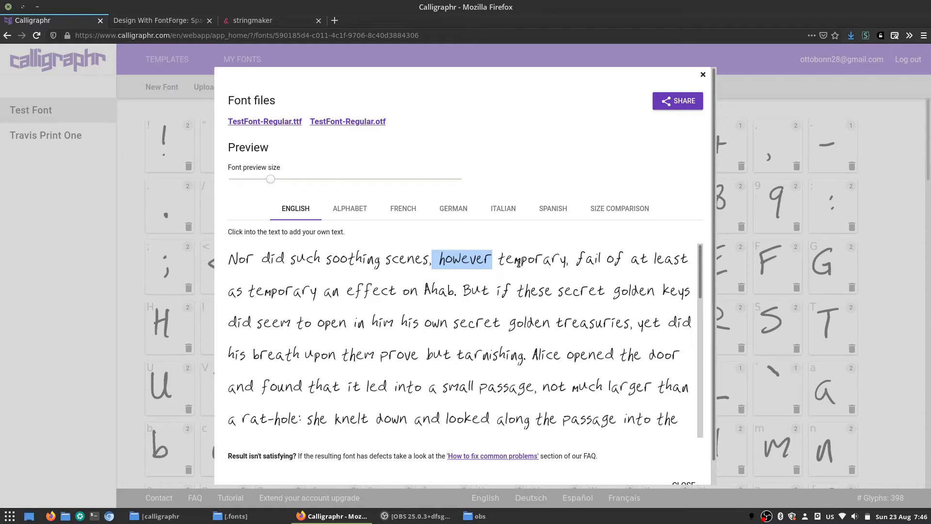
key("Right")
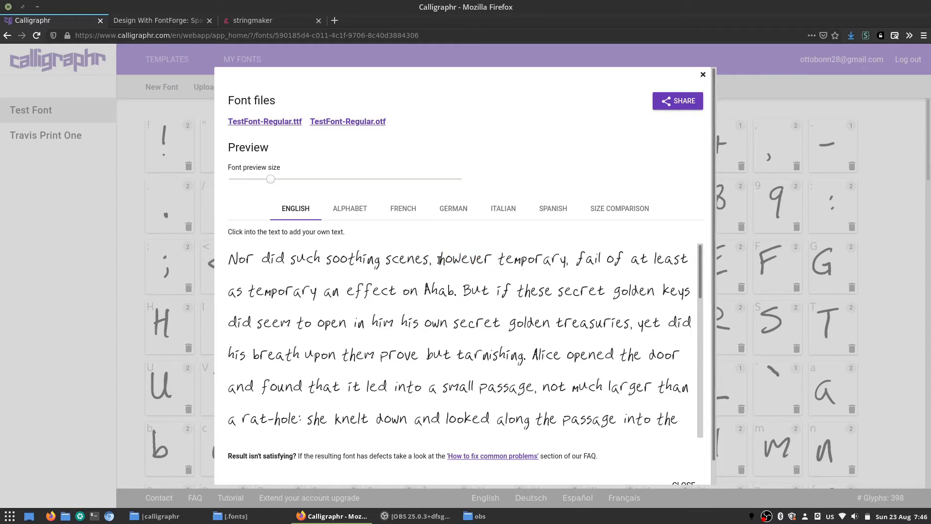
left_click_drag(439, 260, 453, 260)
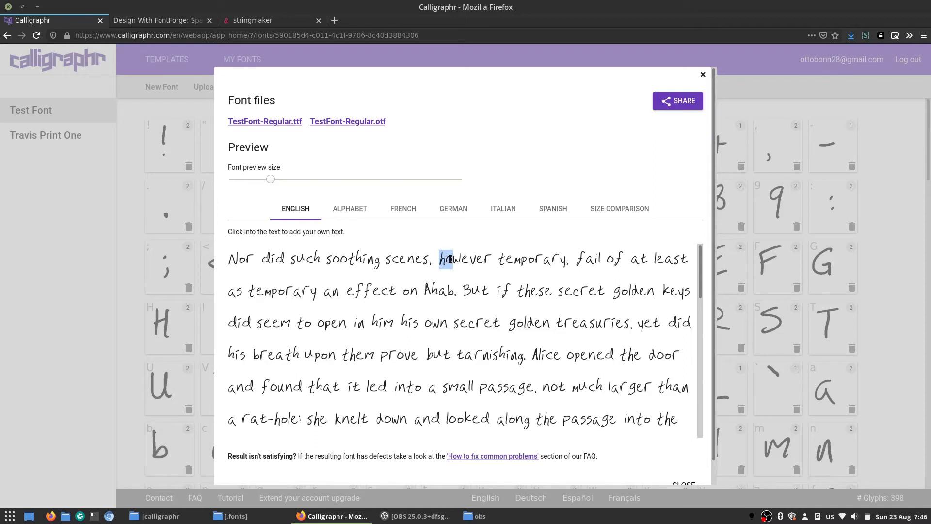
left_click(702, 75)
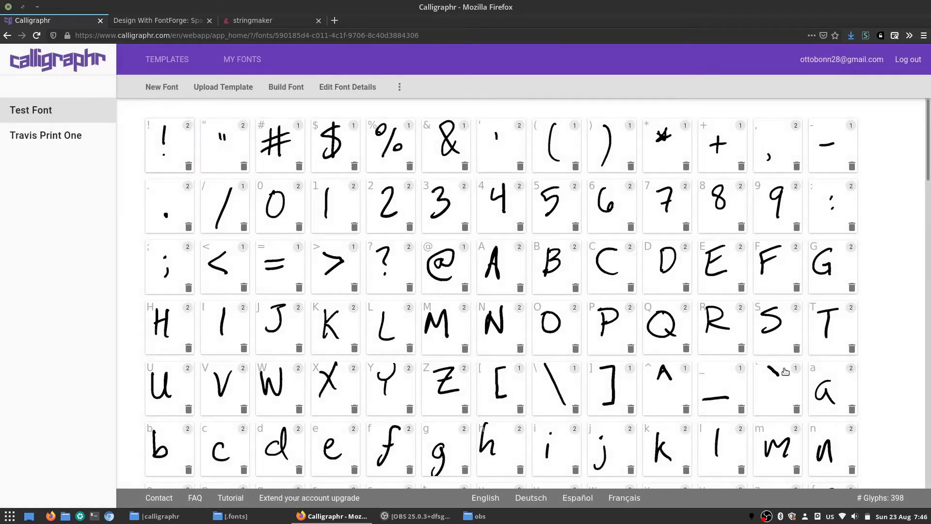
Open baseline and size adjustment for the first variant of "h" and lower the letter with a baseline value of 10%.
scroll(660, 328, "down", 4)
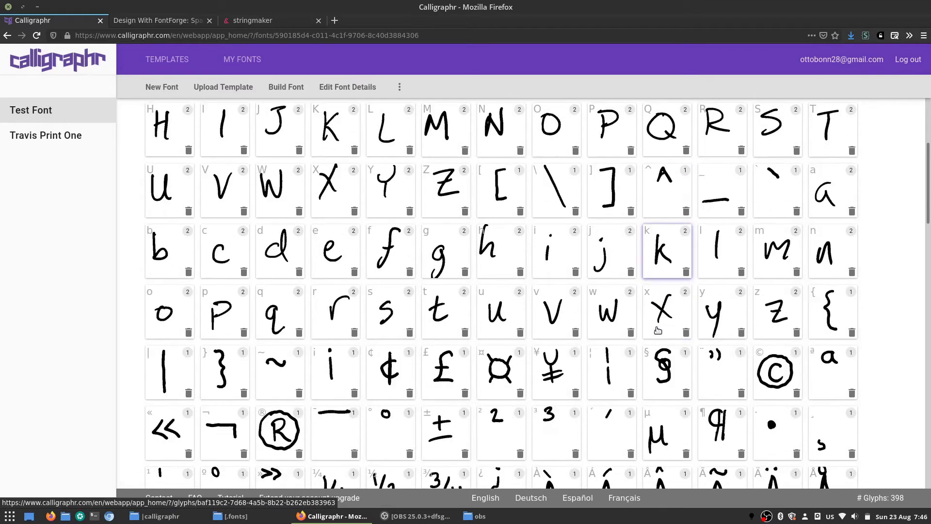
left_click(505, 252)
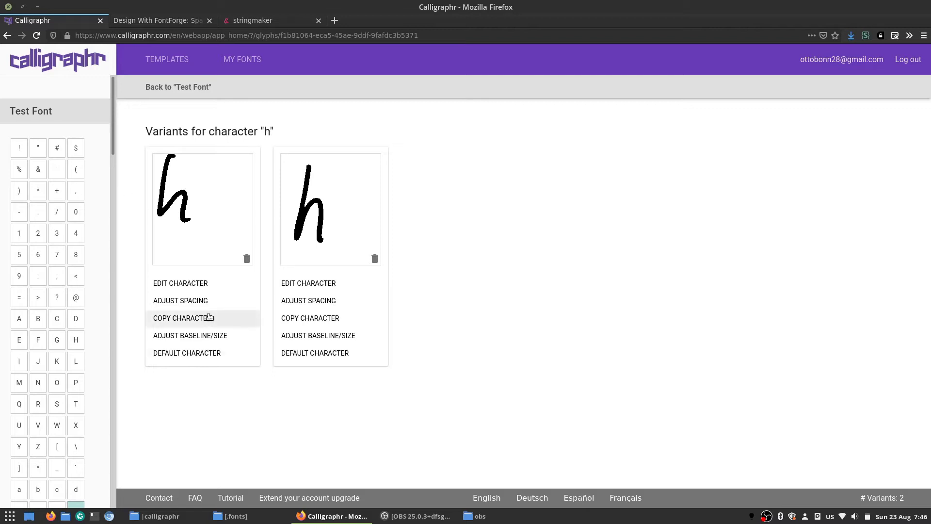
left_click(200, 334)
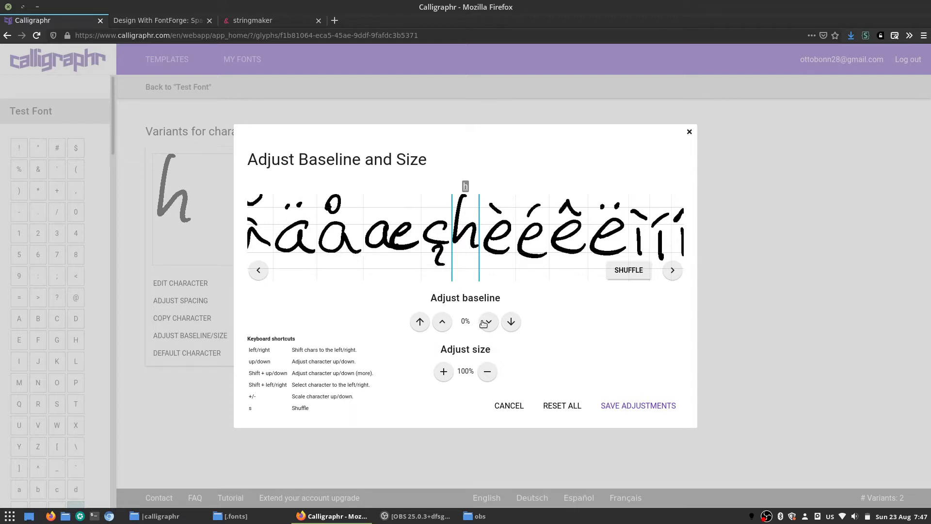
key("Down")
key("Down")
key("Down")
key("Down")
key("Down")
key("Down")
key("Down")
key("Down")
key("Down")
key("Down")
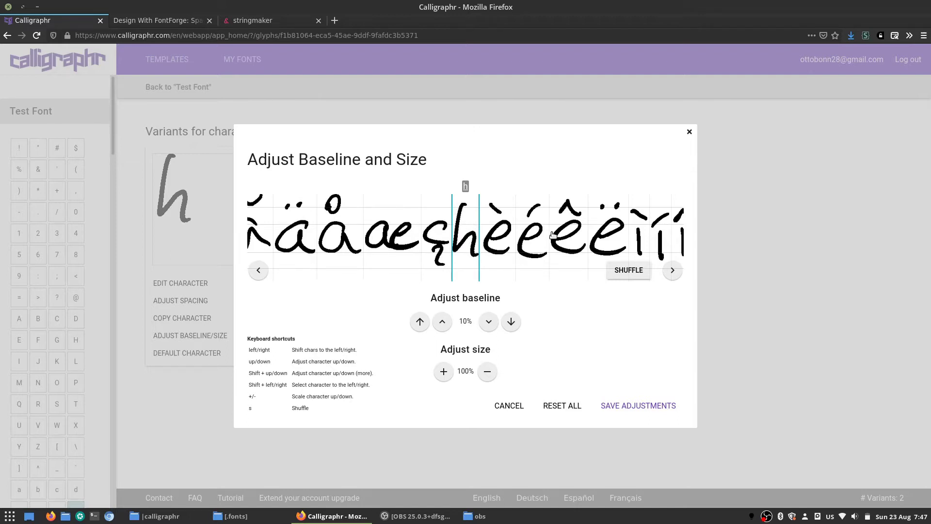
Select the neighbouring "ç" and lower it with a baseline value of 10%.
left_click(433, 238)
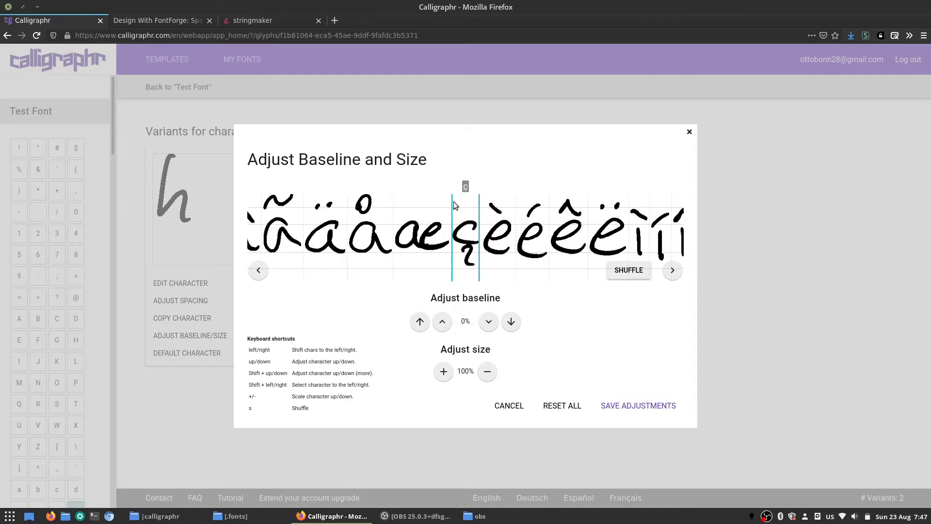
key("Down")
key("Down")
key("Down")
key("Down")
key("Down")
key("Down")
key("Down")
key("Down")
key("Down")
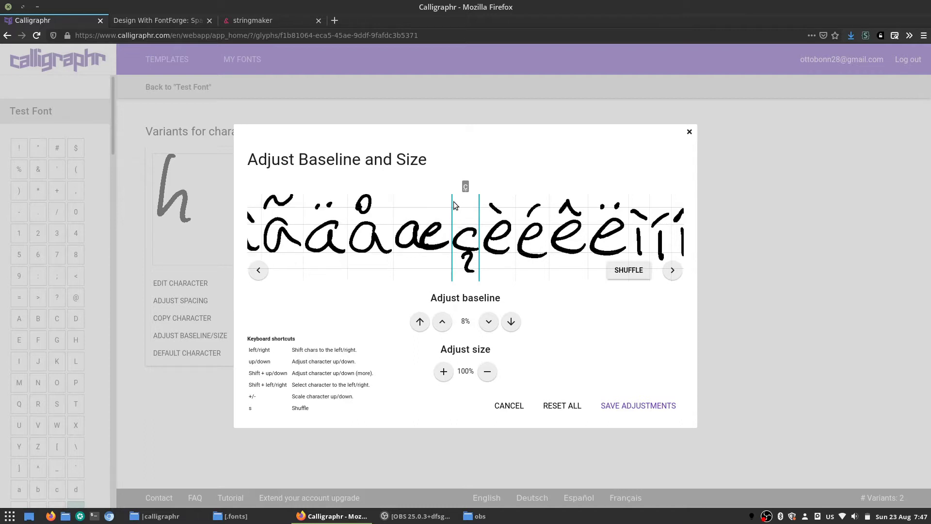
key("Down")
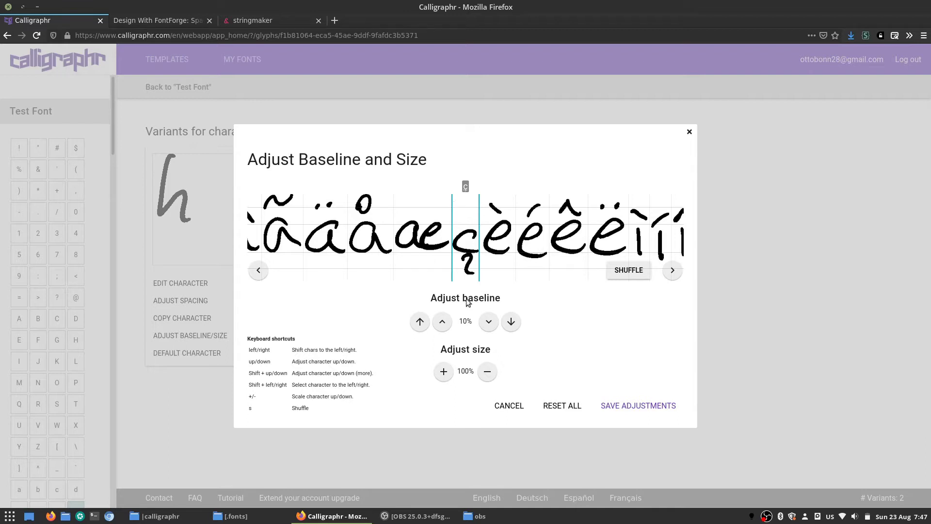
Select "é" and raise it with a baseline value of -5%.
left_click(531, 223)
key("Up")
key("Up")
key("Up")
key("Up")
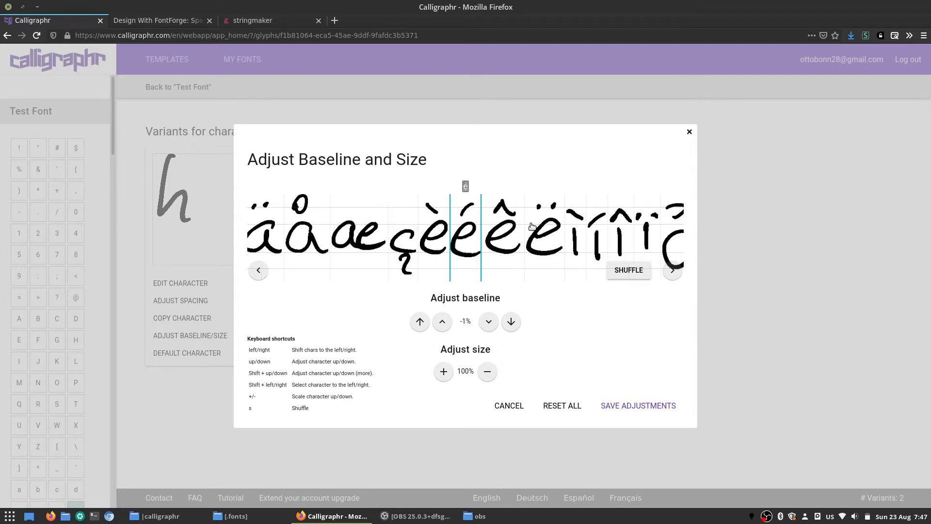
key("Up")
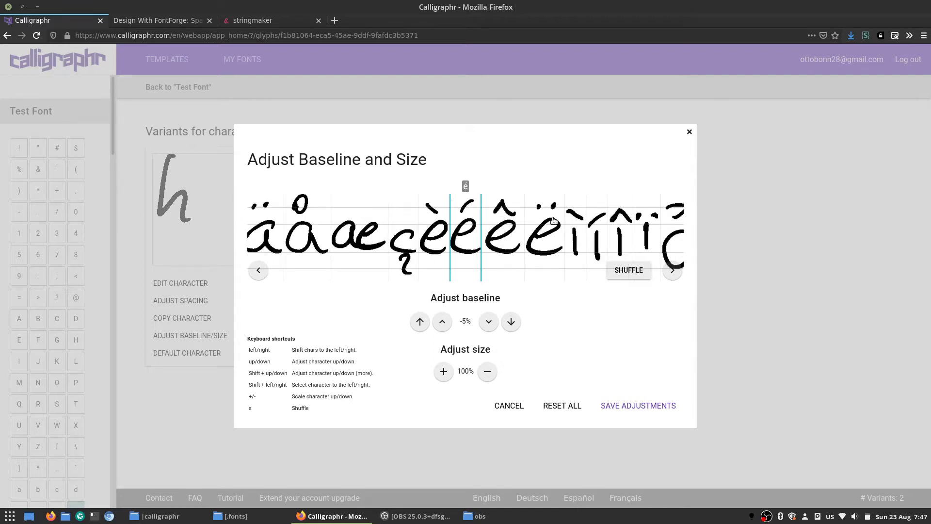
Select "í" and raise it until it sits on the baseline like its neighbours.
left_click(600, 232)
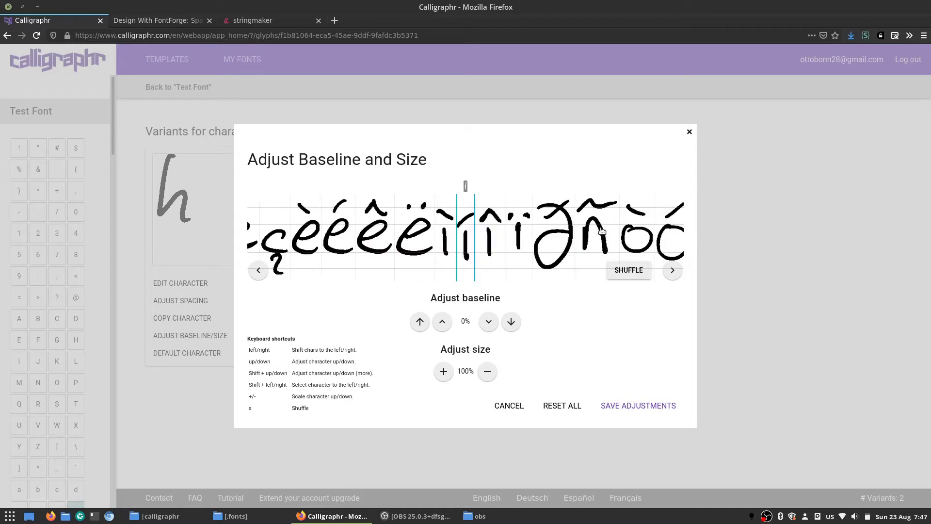
key("Up")
key("Up")
key("Up")
key("Up")
key("Up")
key("Up")
key("Up")
Select "ì" and raise it with a baseline value of -2%.
left_click(449, 235)
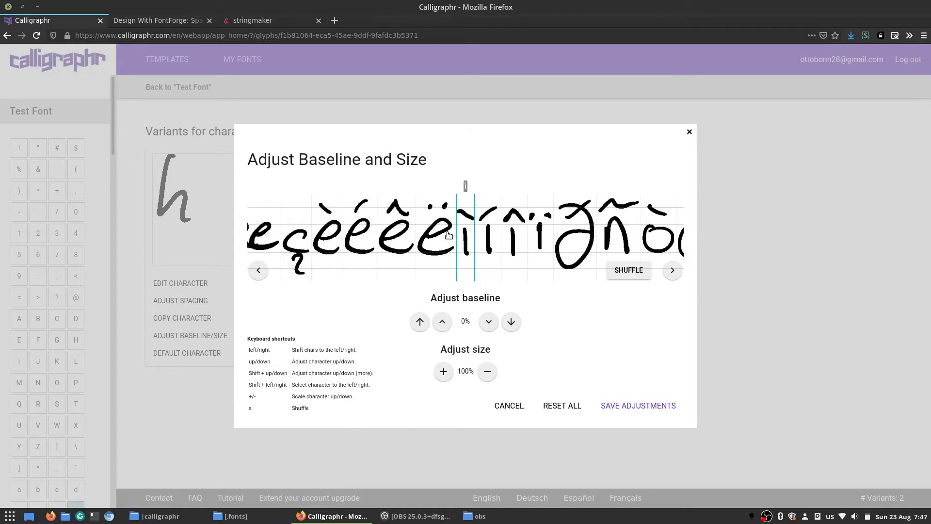
key("Up")
key("Up")
Shuffle the surrounding characters several times to check the alignment of "ì" against random neighbours.
left_click(617, 277)
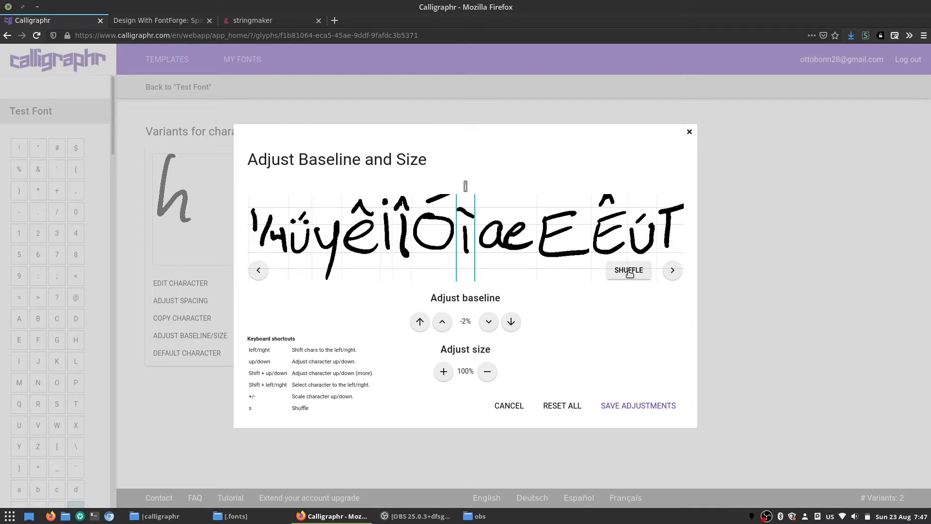
left_click(629, 272)
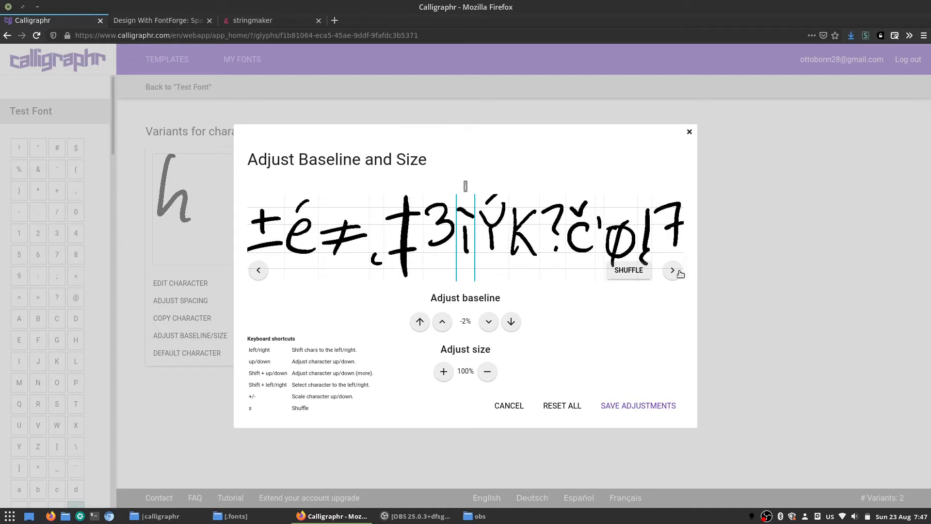
left_click(639, 274)
left_click(640, 275)
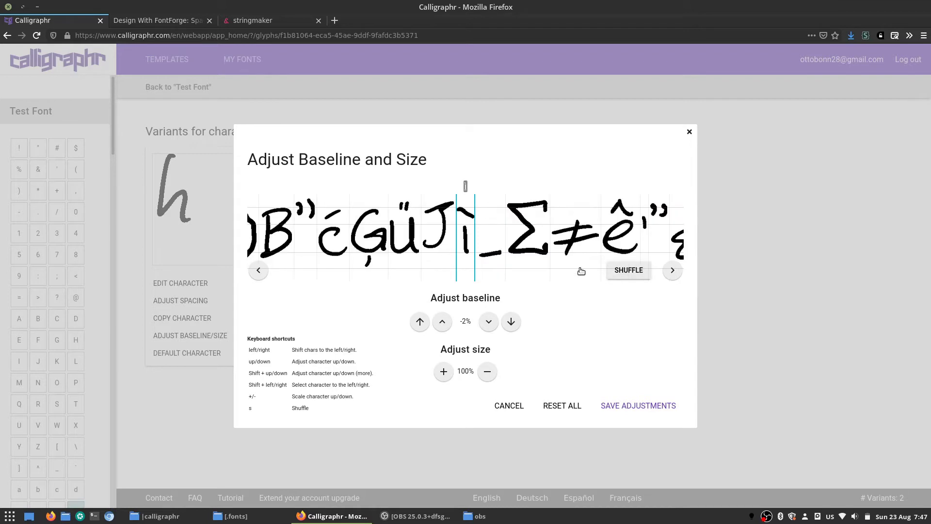
left_click(622, 273)
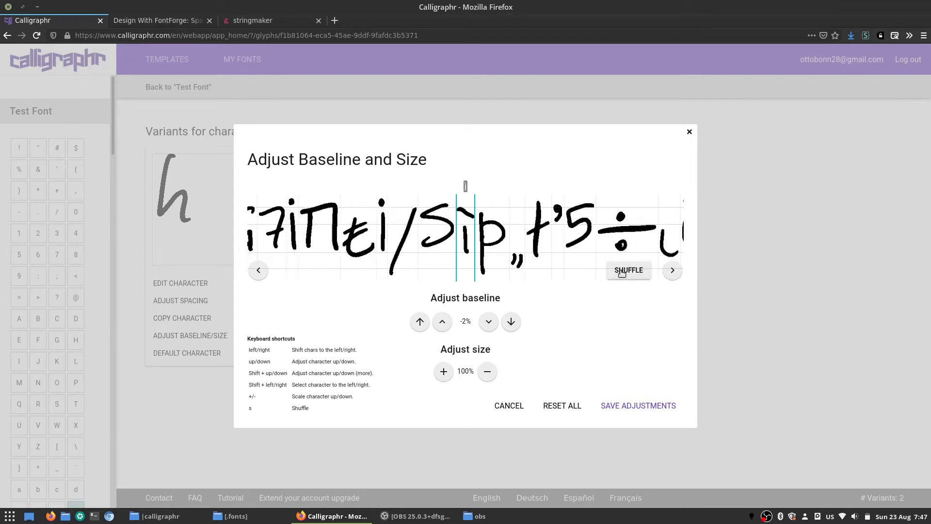
Shift the surrounding characters past "ì", shuffle them once more and move through the new row to compare alignment.
key("Left")
key("Left")
key("Left")
key("Left")
key("Left")
key("Left")
key("Left")
key("Left")
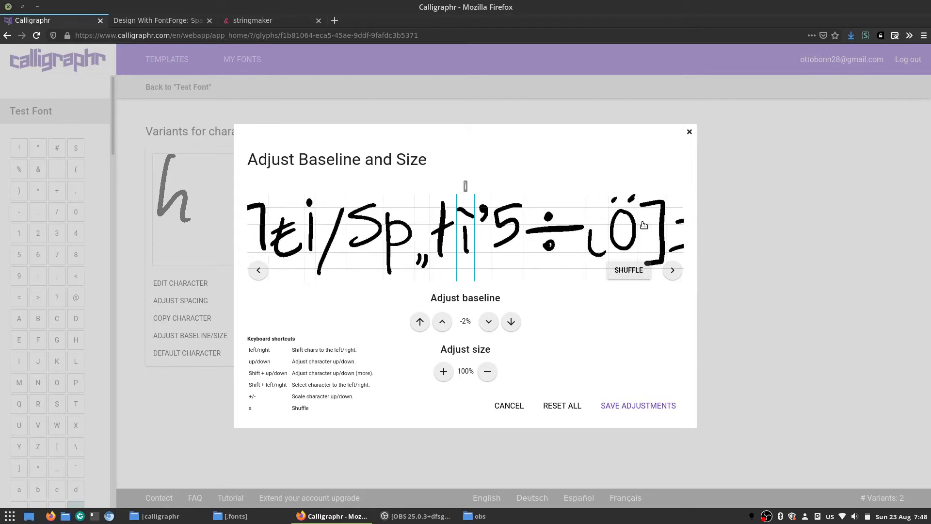
key("s")
key("Left")
key("Left")
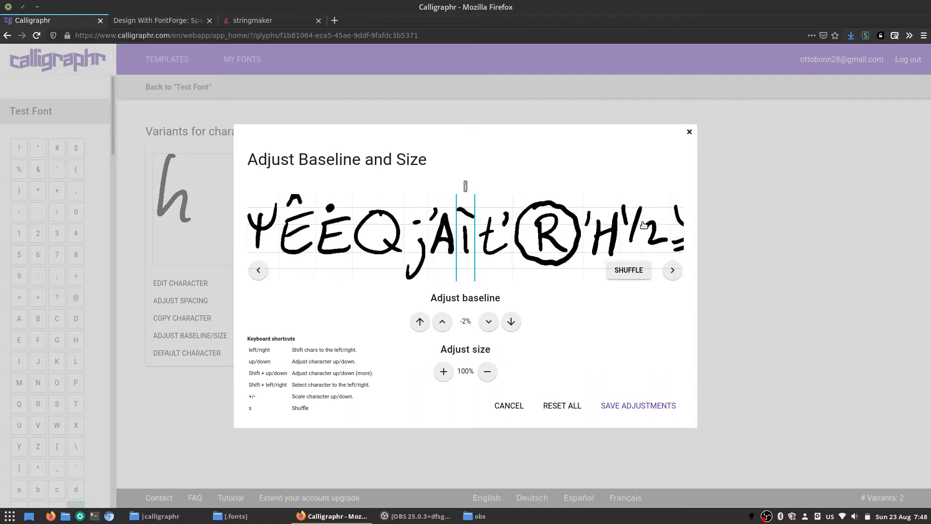
key("Right")
key("Left")
key("Left")
key("Left")
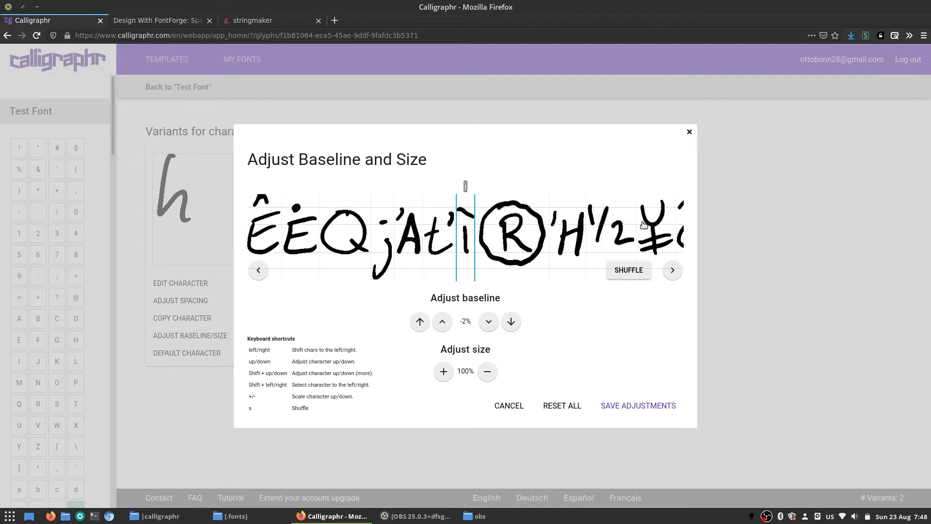
Check "ì" against a newly shuffled row of characters and close the baseline and size adjustments without saving.
key("s")
key("Left")
key("Left")
key("Left")
key("Left")
key("Left")
key("Left")
key("Left")
key("Left")
key("Left")
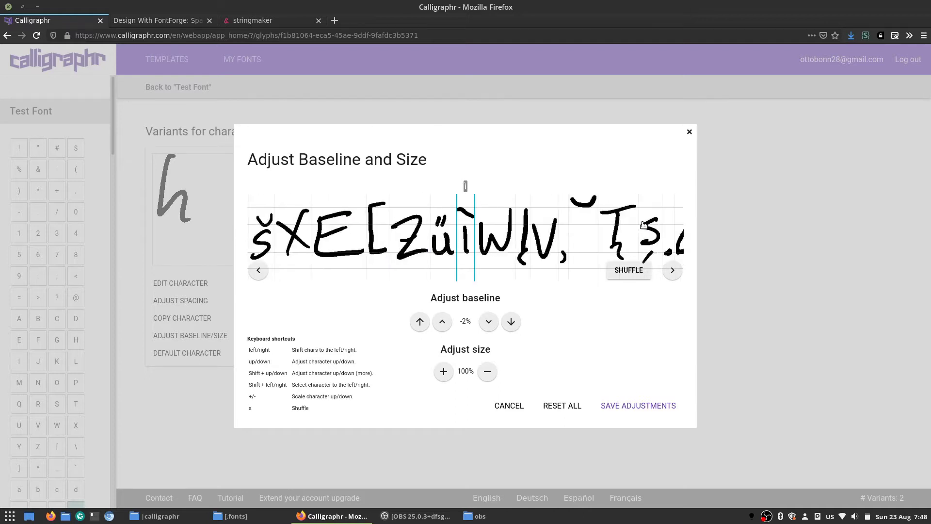
key("Left")
key("Left")
key("Left")
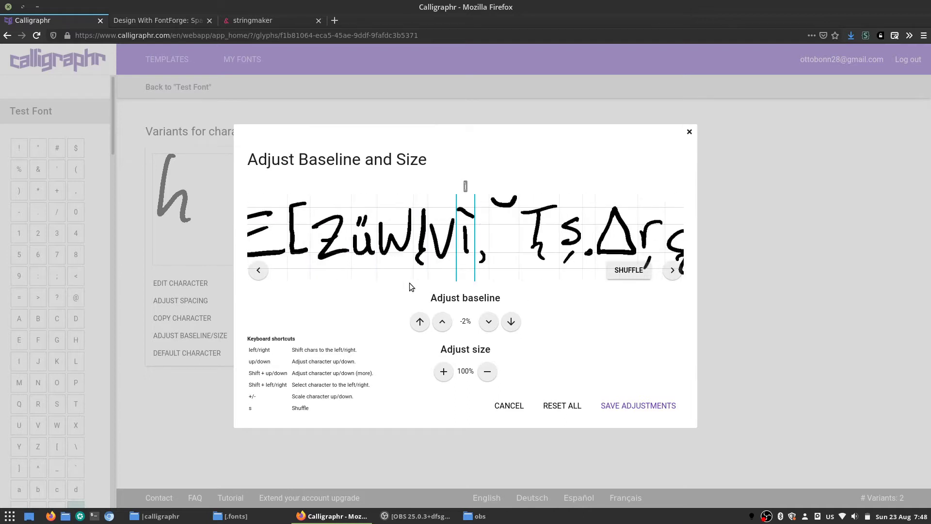
key("Right")
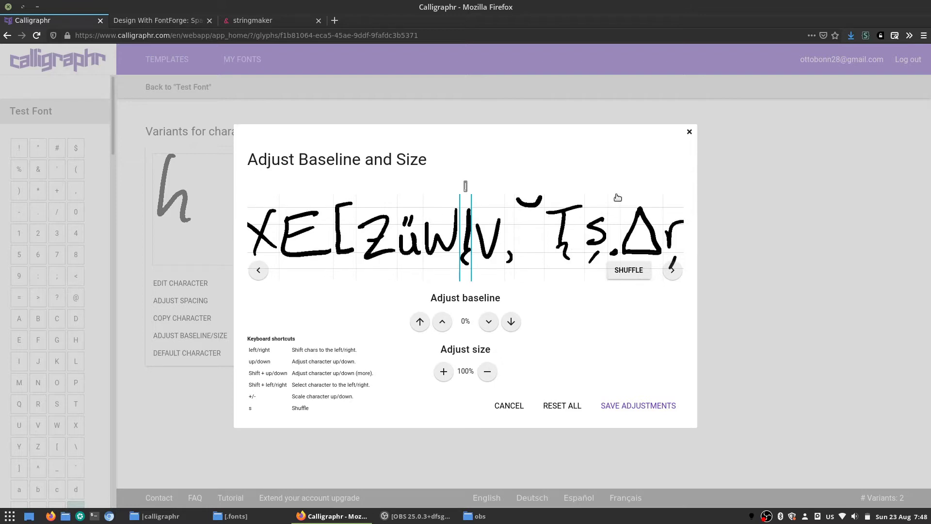
left_click(689, 132)
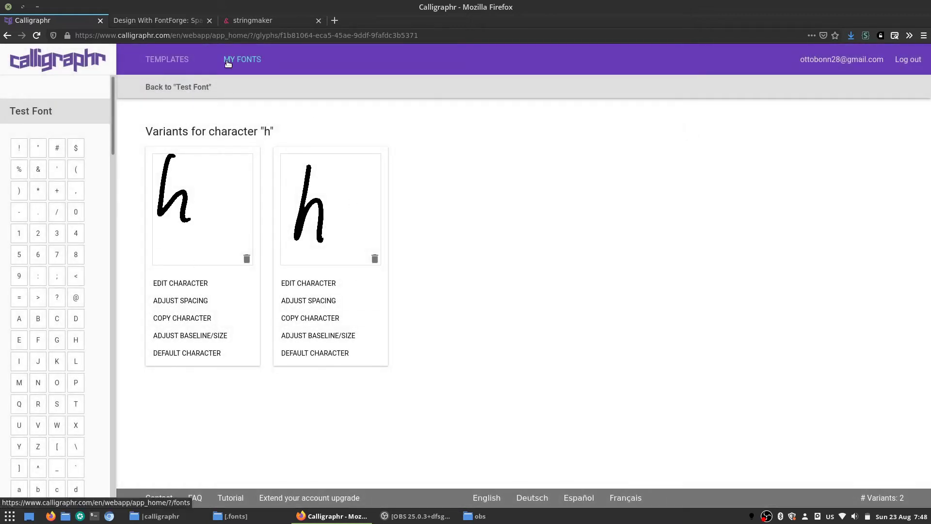
Return to the "Test Font" overview and build the font with randomized characters.
left_click(192, 88)
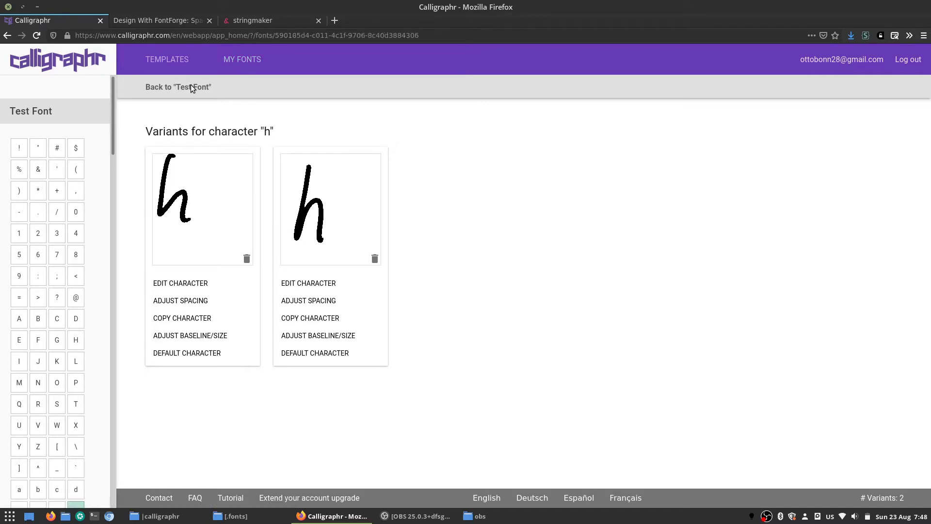
left_click(299, 87)
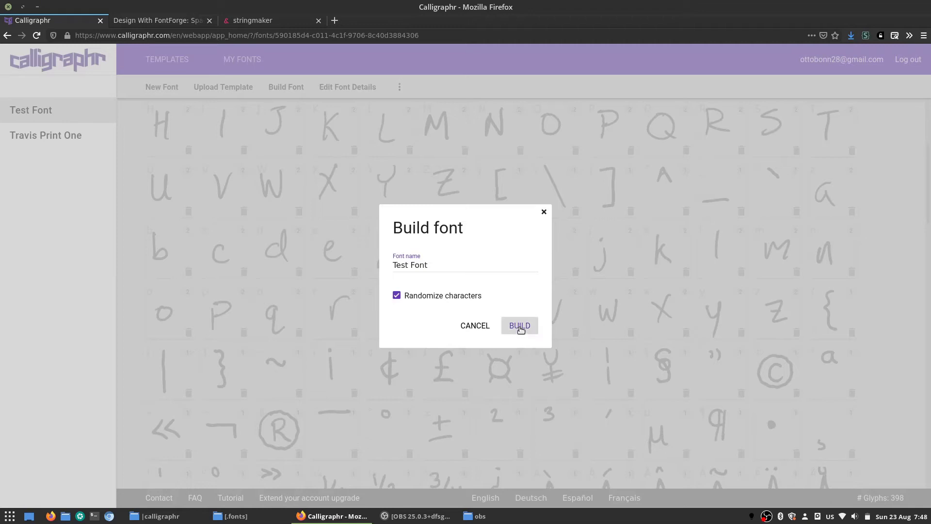
left_click(520, 325)
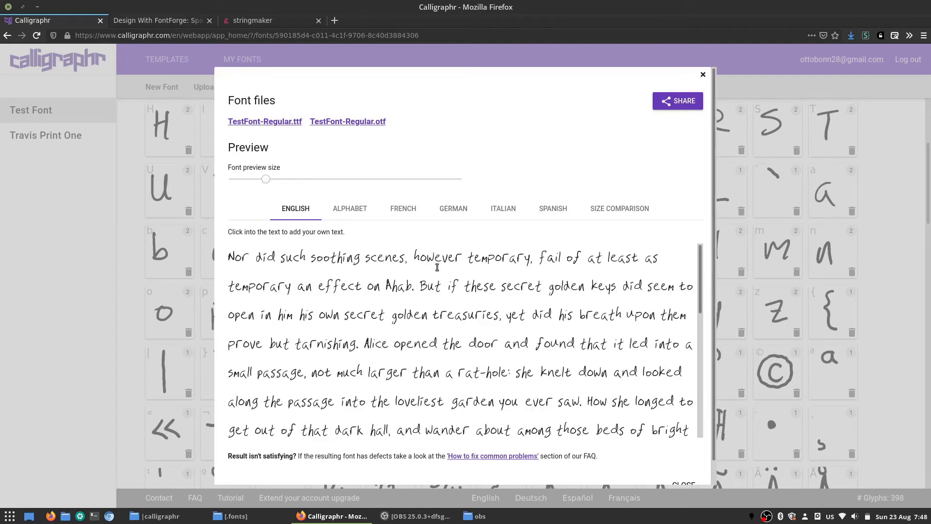
Enlarge the font preview and examine how the "h" in "however" and other words sits in the English sample text.
left_click_drag(262, 181, 286, 183)
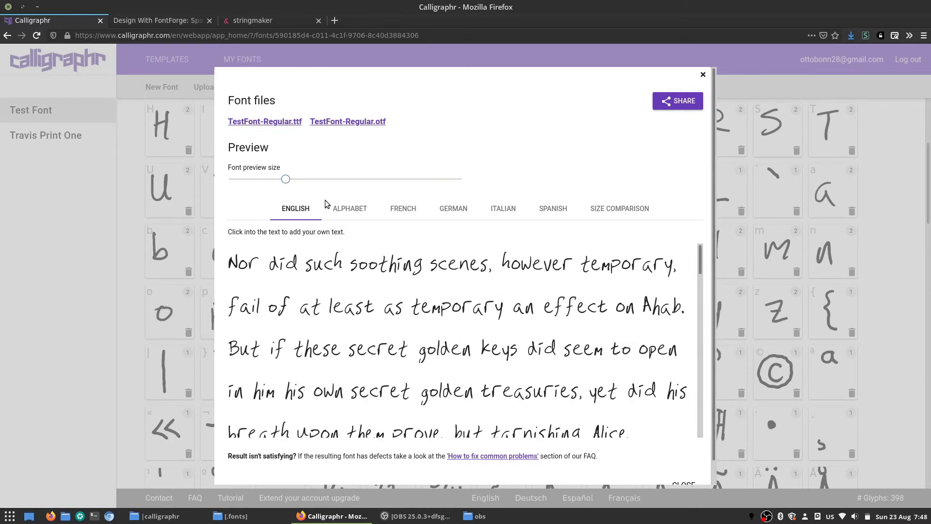
left_click_drag(501, 264, 572, 261)
left_click(502, 262)
key("shift+Right")
scroll(487, 270, "down", 3)
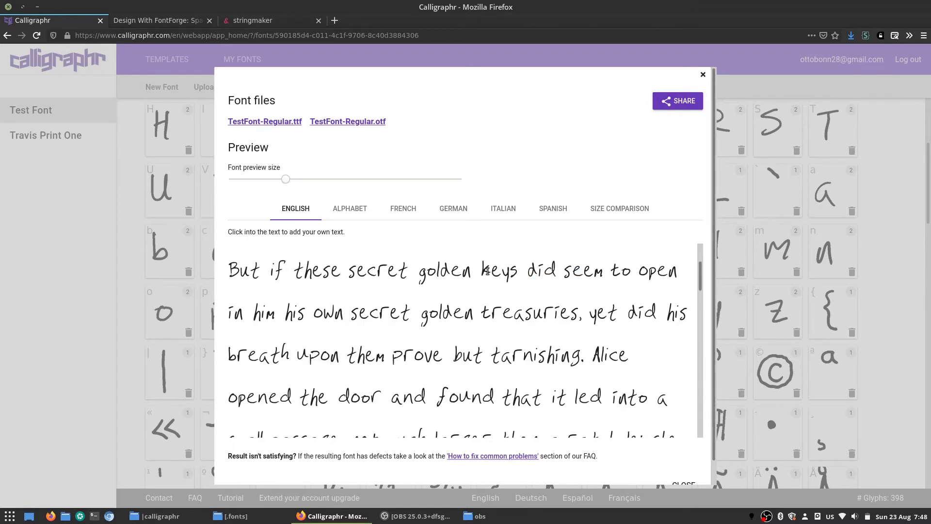
scroll(488, 271, "up", 3)
scroll(466, 279, "down", 3)
Insert an extra "h" into "secret" in the preview, compare it with the rest of the text, and close the preview.
key("Right")
key("Up")
key("Right")
left_click(396, 313)
type("h")
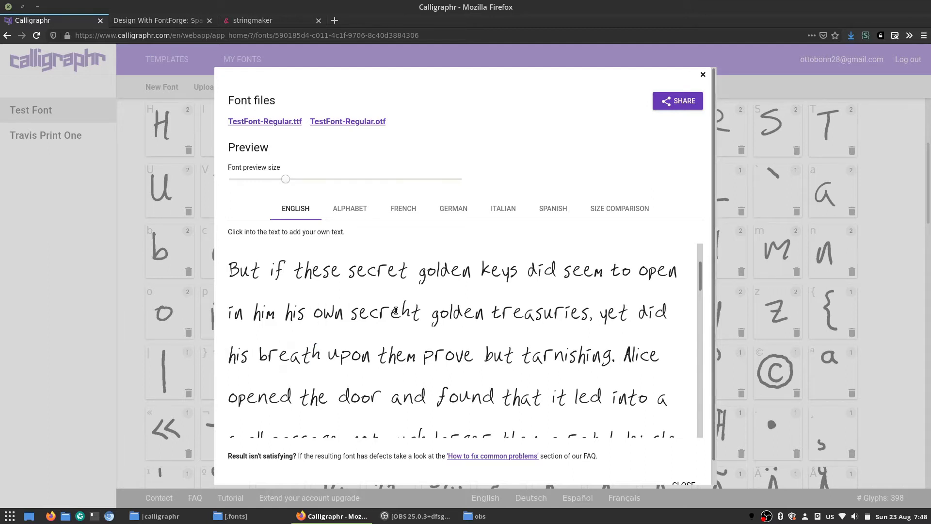
scroll(452, 313, "up", 3)
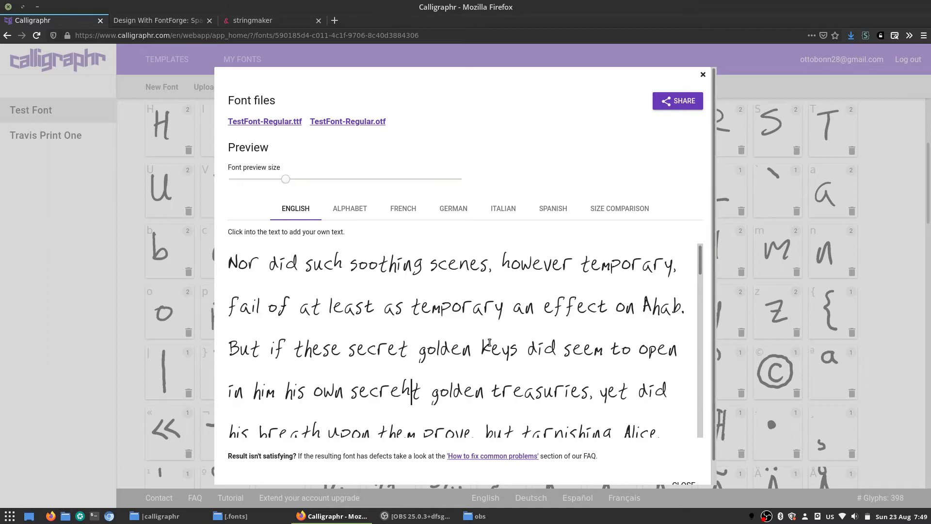
scroll(388, 301, "down", 10)
scroll(238, 285, "up", 12)
key("Escape")
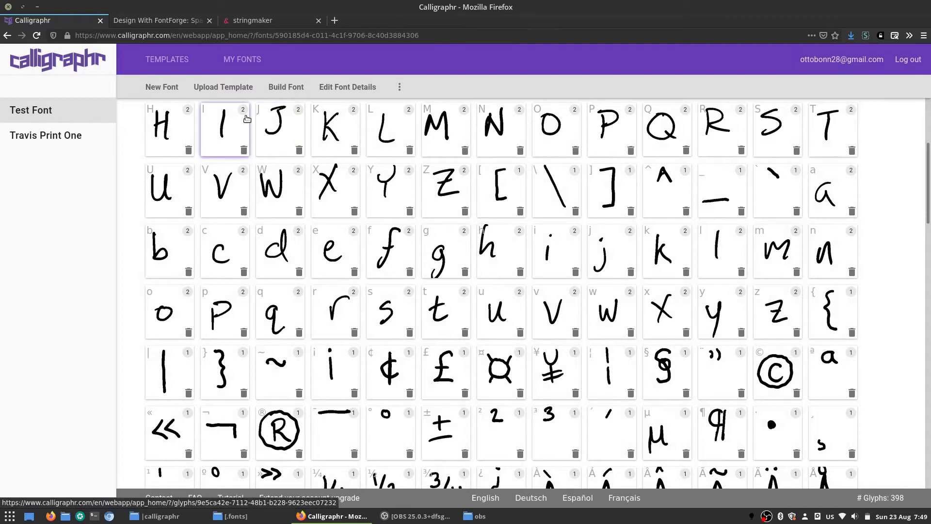
Rebuild "Test Font" with randomized characters and replace the English preview text with "testing the quick brown fox lorem ipsum".
left_click(280, 86)
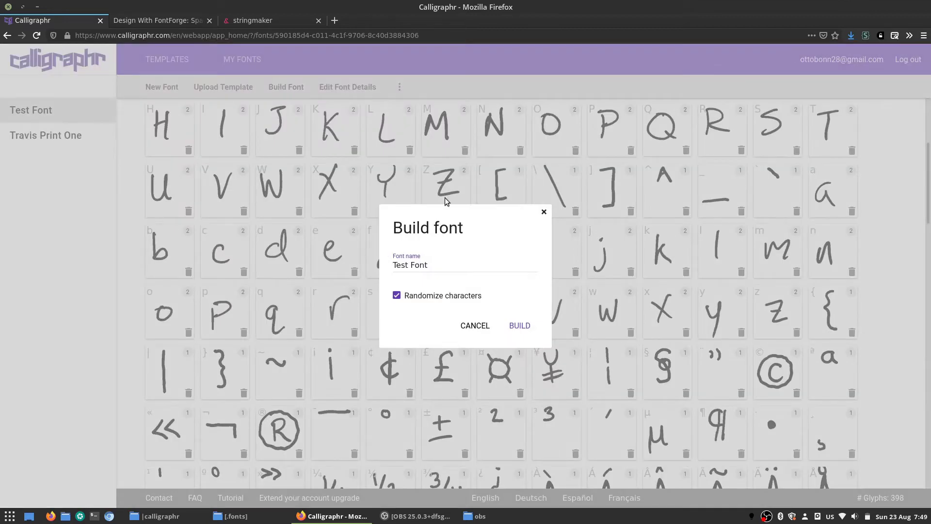
left_click(520, 326)
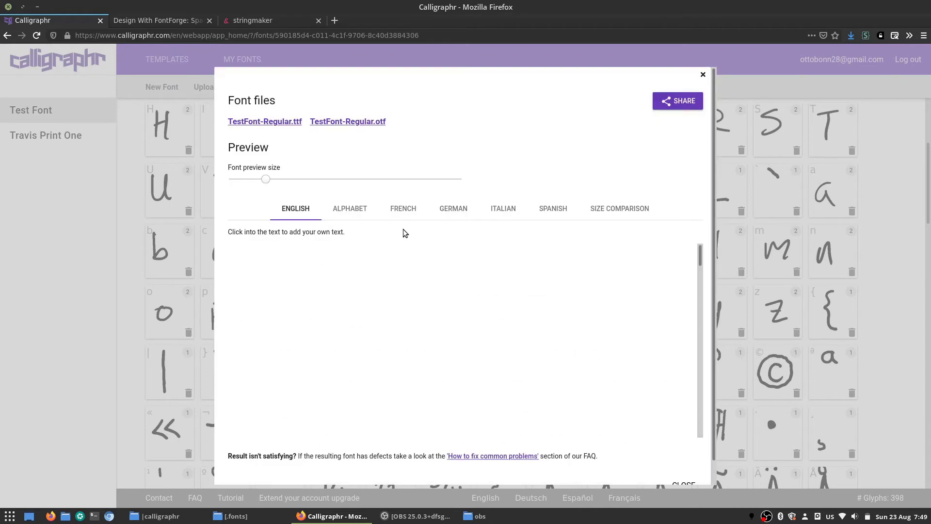
double_click(409, 261)
key("ctrl+a")
type("testing the quick brown ")
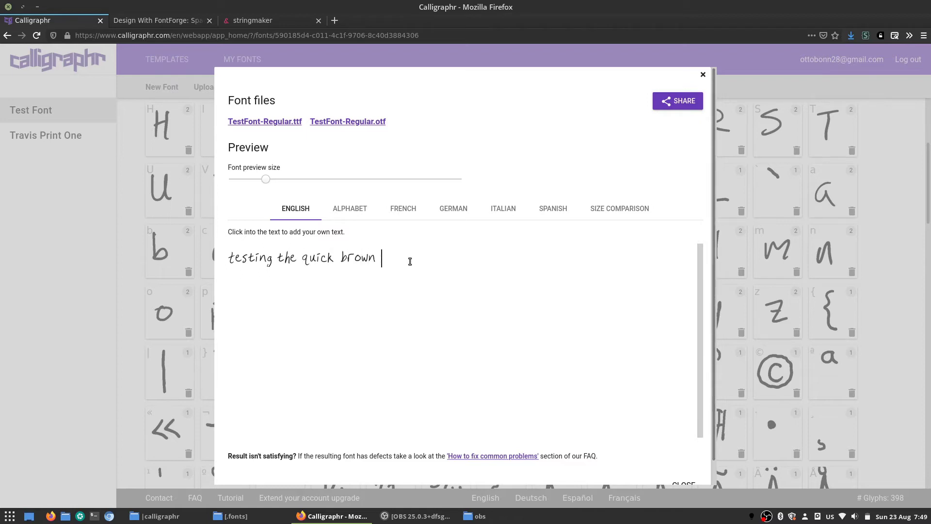
type("fox lorem ipsum")
Highlight the words of the preview sentence to examine the letter shapes and spacing.
left_click_drag(485, 259, 409, 259)
left_click(411, 260)
left_click_drag(229, 265, 444, 265)
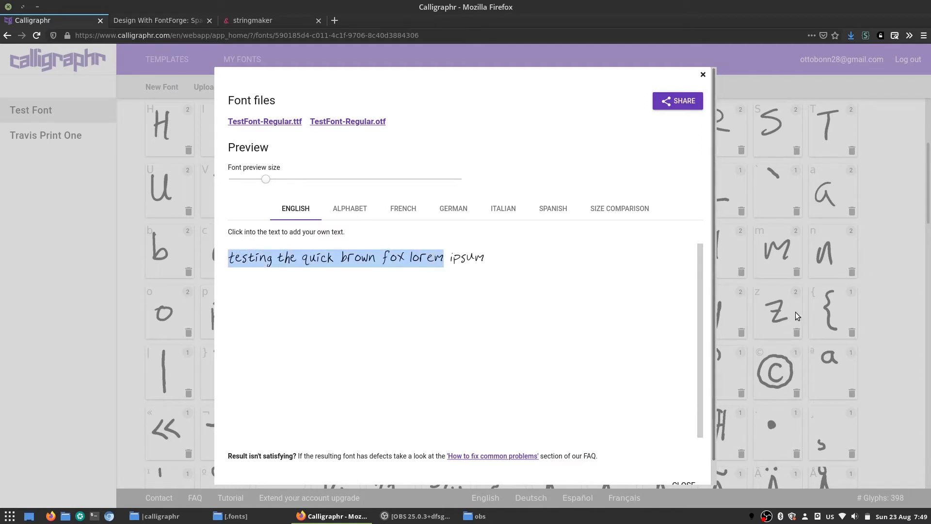
left_click(450, 257)
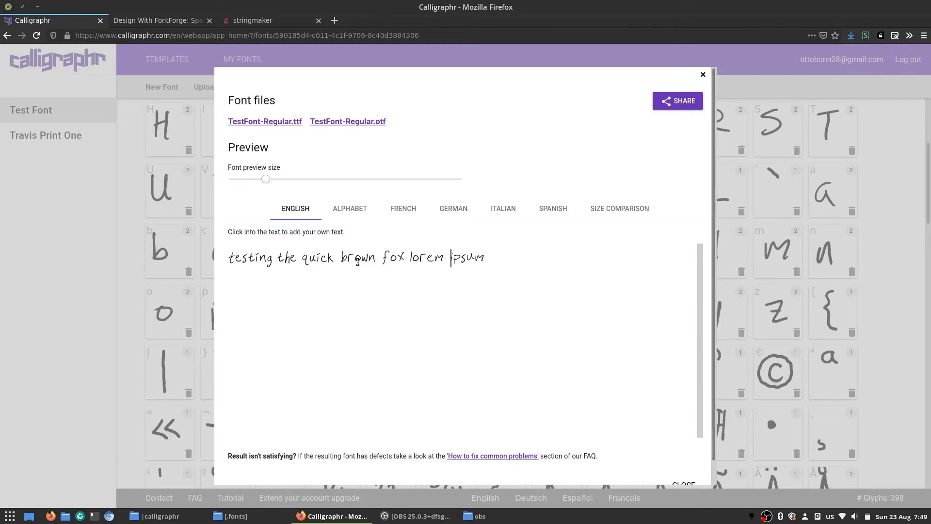
Add a second preview line with the letter pairs "Tj", "Fj" and "oj" to test the spacing before "j".
left_click(530, 272)
key("Return")
type("hoj")
key("BackSpace")
key("BackSpace")
type("Tj Fj oj oj")
key("BackSpace")
key("BackSpace")
Examine the gaps in the test pairs on the second line and close the font preview.
mouse_move(247, 285)
left_mouse_down()
mouse_move(260, 285)
mouse_move(235, 290)
mouse_move(244, 289)
left_mouse_up()
left_click(259, 291)
left_click(336, 291)
type("ff")
key("BackSpace")
key("BackSpace")
key("BackSpace")
double_click(230, 286)
left_click(291, 293)
mouse_move(241, 291)
left_mouse_down()
mouse_move(228, 290)
mouse_move(237, 293)
left_mouse_up()
left_click(242, 288)
left_click(703, 75)
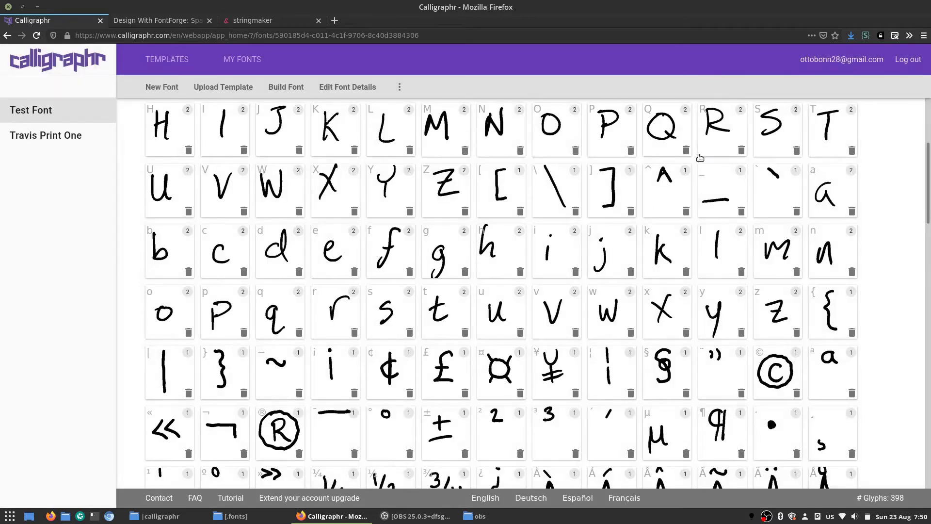
Open the variants of "j" and tighten the first variant's left side spacing so its boundary crosses the tail, saving the change.
left_click(610, 257)
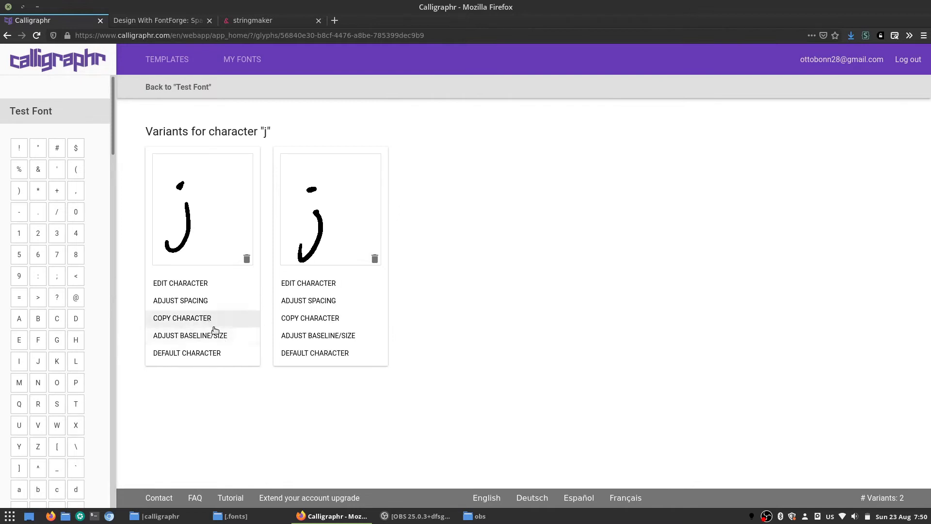
left_click(199, 300)
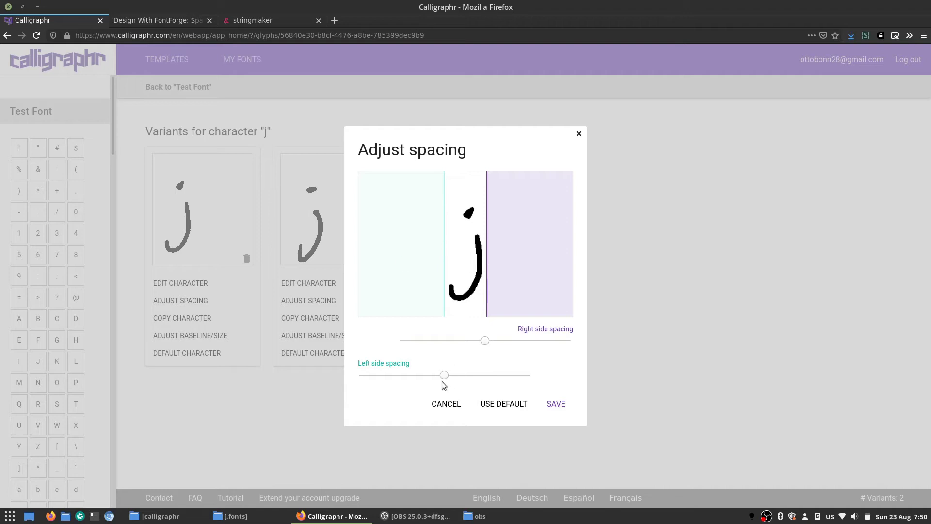
left_click_drag(445, 375, 456, 376)
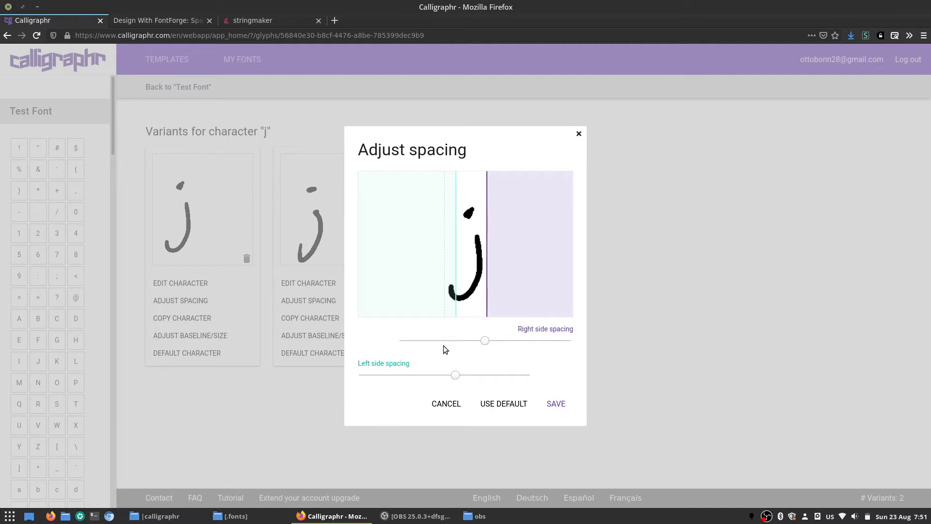
left_click_drag(452, 380, 451, 380)
left_click(555, 404)
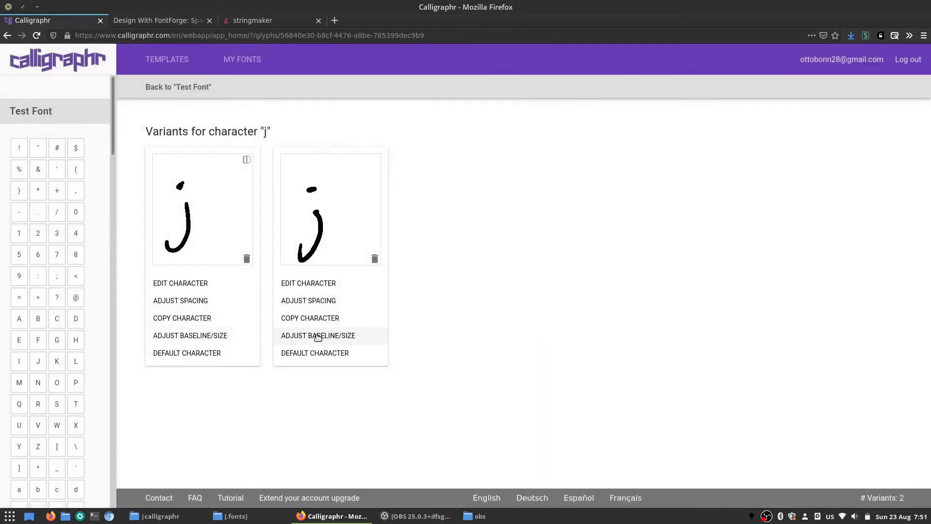
Tighten the left side spacing of the second "j" variant slightly and save it.
left_click(315, 301)
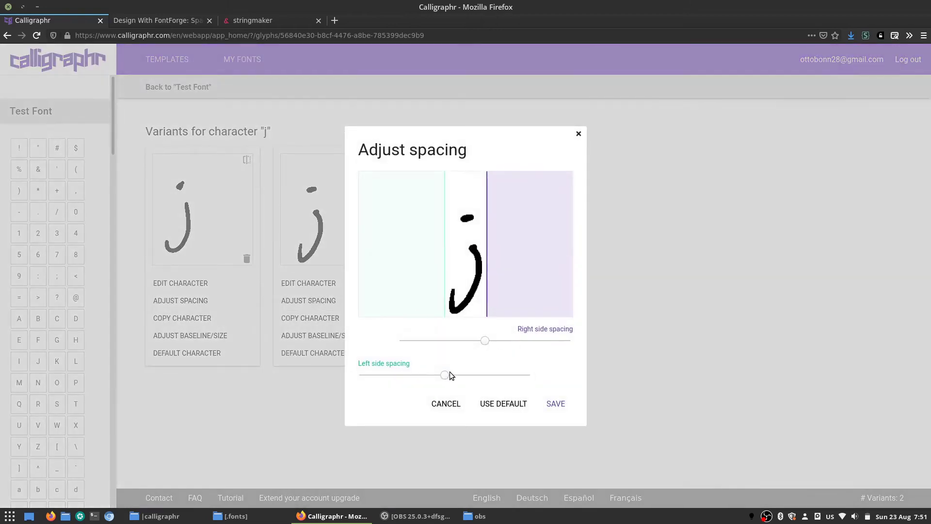
left_click_drag(447, 375, 454, 378)
left_click(557, 403)
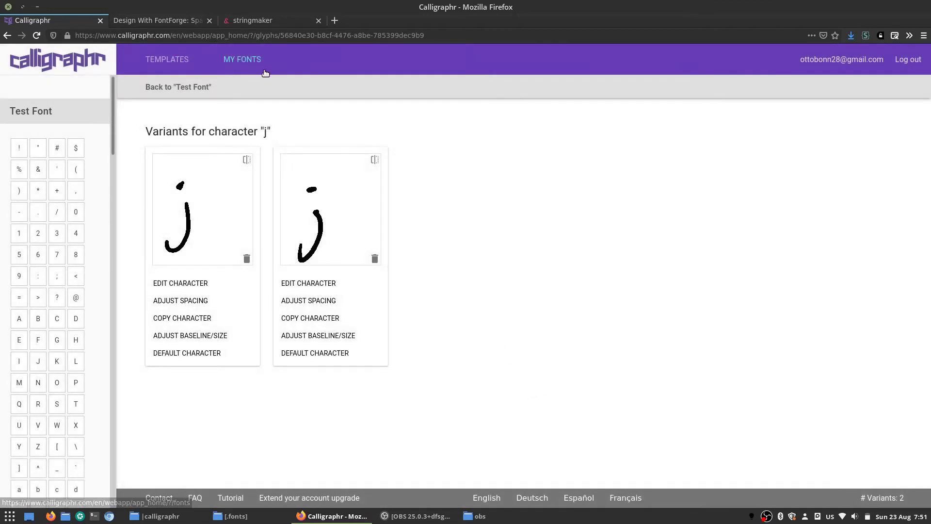
Go back to "Test Font" and rebuild it with randomized characters to apply the new "j" spacing.
left_click(192, 85)
left_click(289, 92)
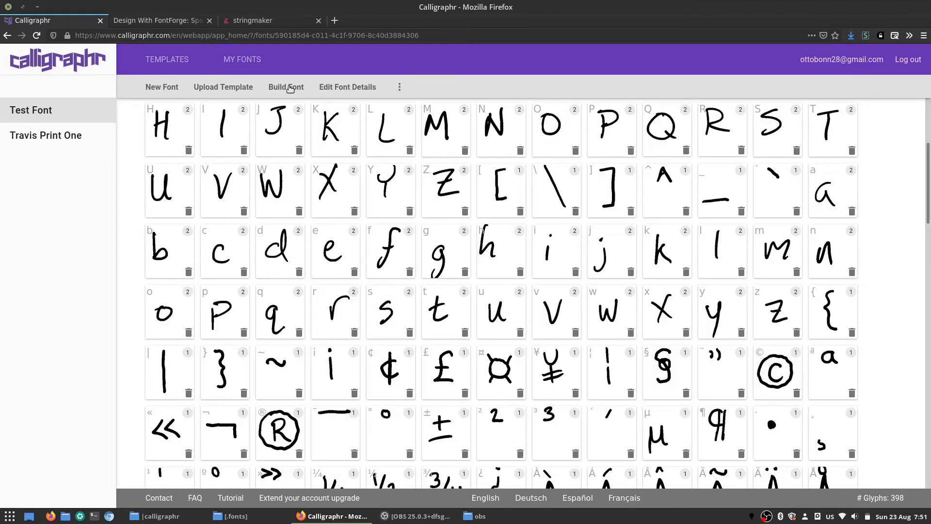
left_click(290, 88)
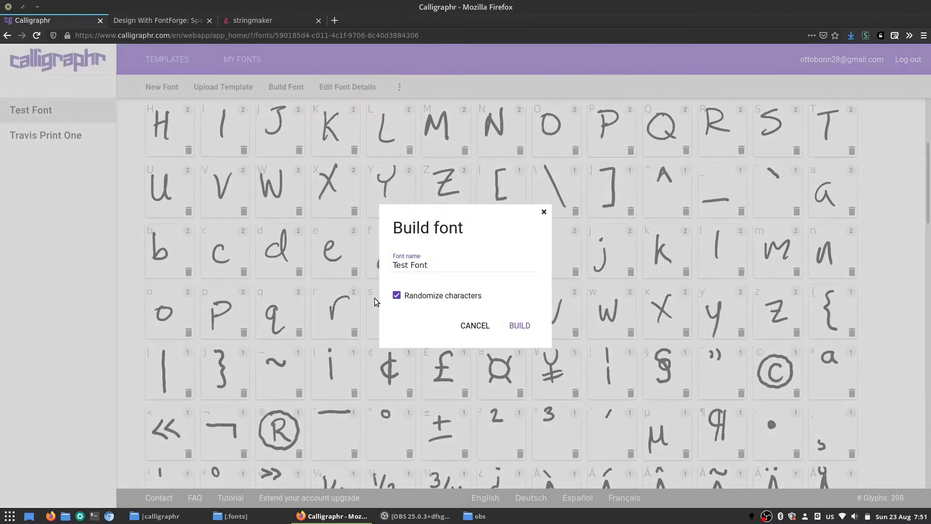
left_click(520, 322)
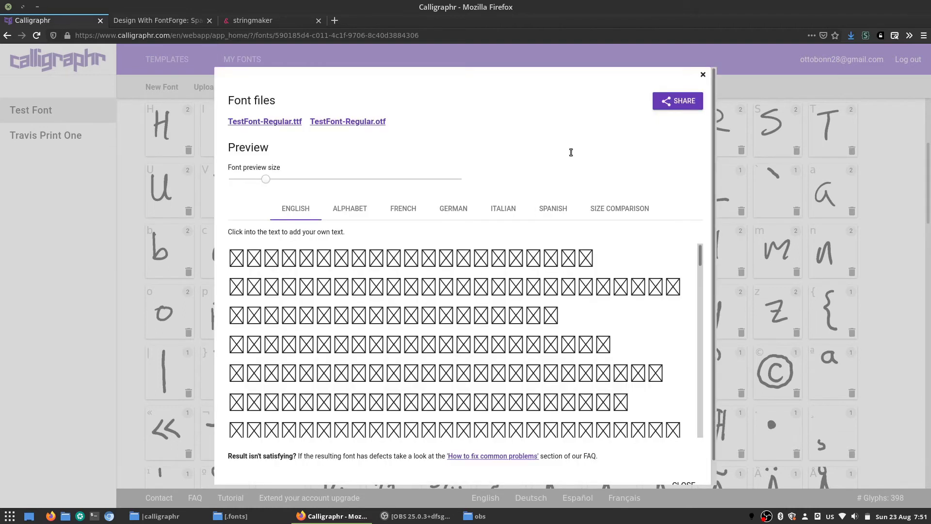
Replace the preview sample text with "Oj" and enlarge the preview size to about the middle of its range.
left_click(442, 326)
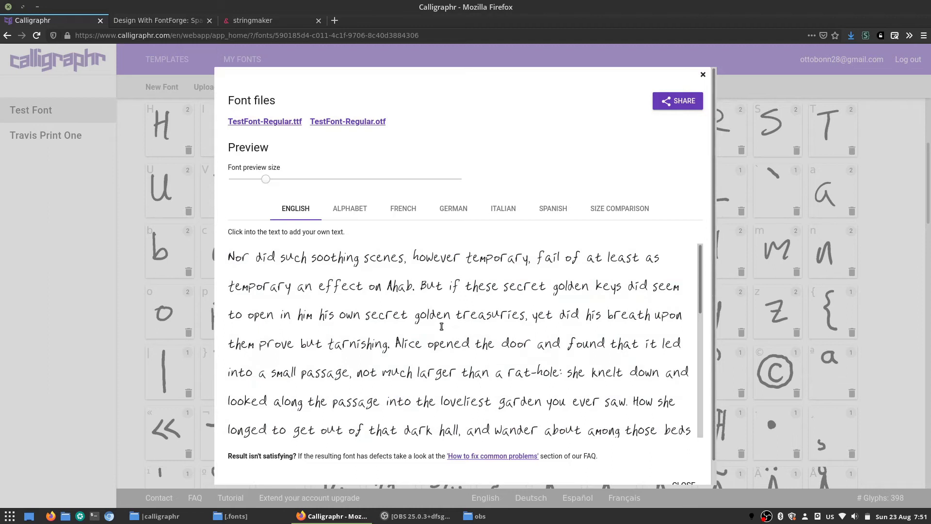
key("ctrl+a")
key("BackSpace")
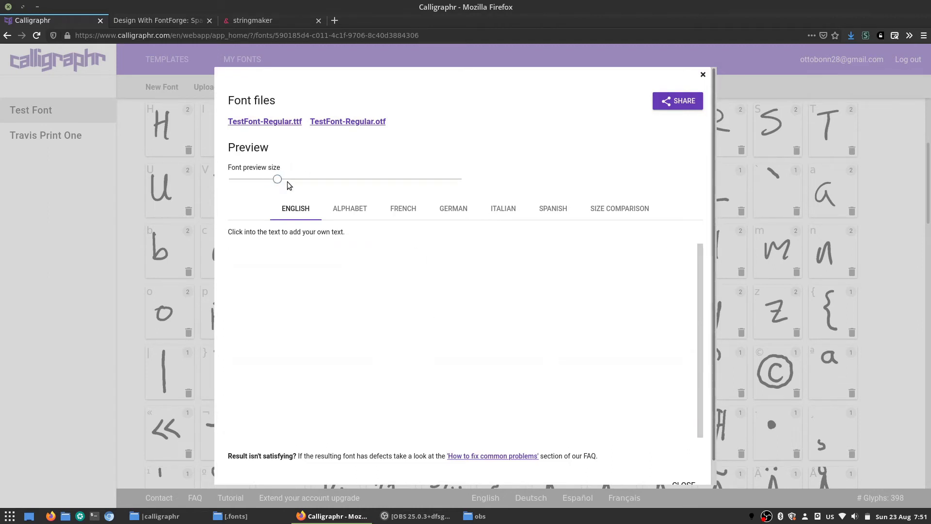
left_click(287, 179)
left_click(292, 278)
type("Oj")
left_click_drag(244, 270, 238, 271)
left_click(339, 178)
left_click(290, 290)
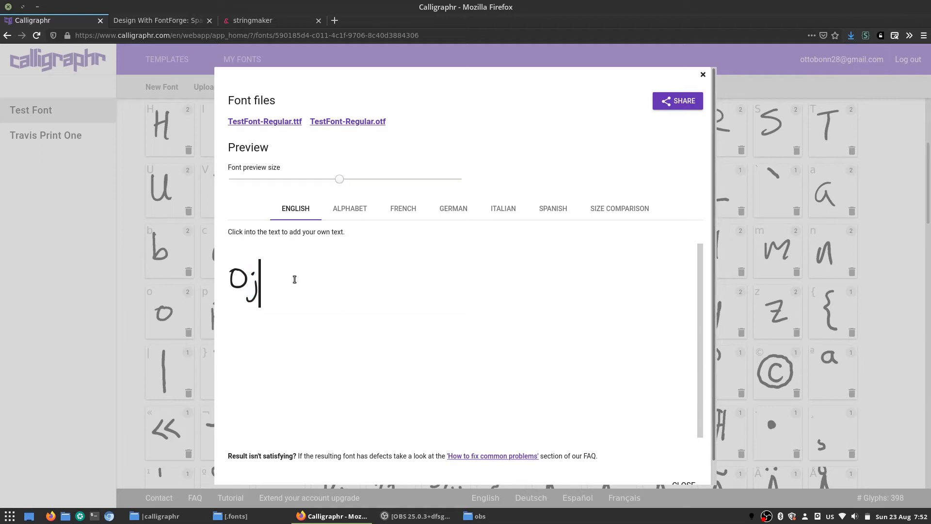
Add the pairs "Tj", "Fj" and "Ti" after "Oj" and highlight "Tj" and "Ti" to compare their spacing.
type("Tj Fj")
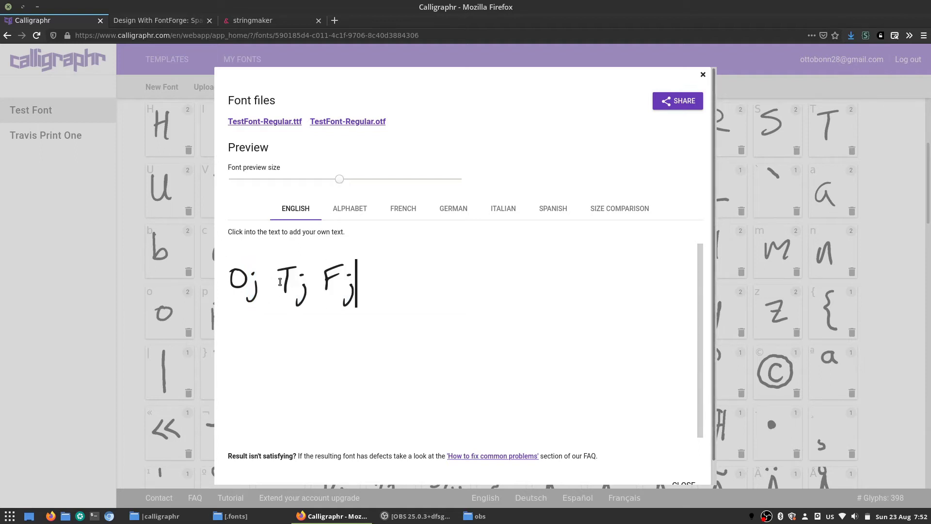
left_click_drag(275, 282, 305, 282)
left_click(396, 275)
type("Ti")
left_click_drag(380, 277, 399, 278)
left_click(422, 287)
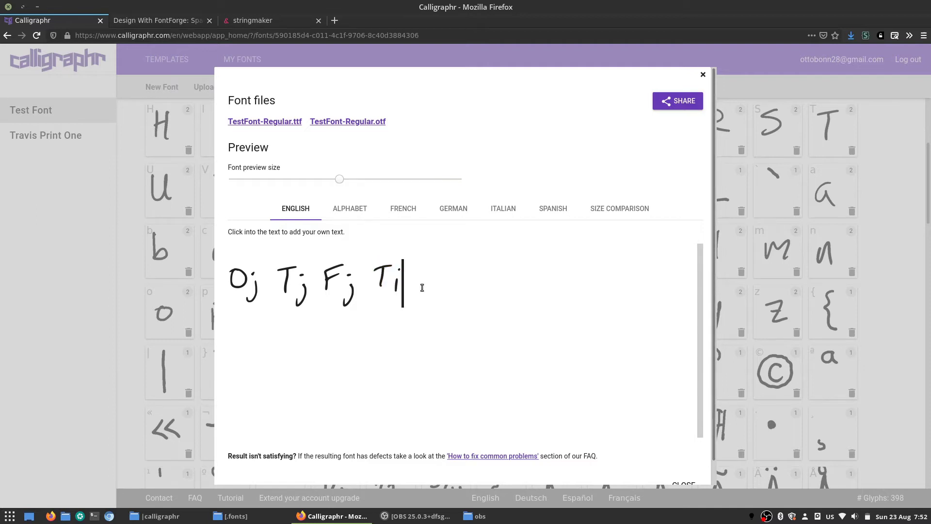
Add the pair "Fi" to the preview line and highlight its letters to check where they meet.
type("Fi")
left_click_drag(416, 272, 436, 268)
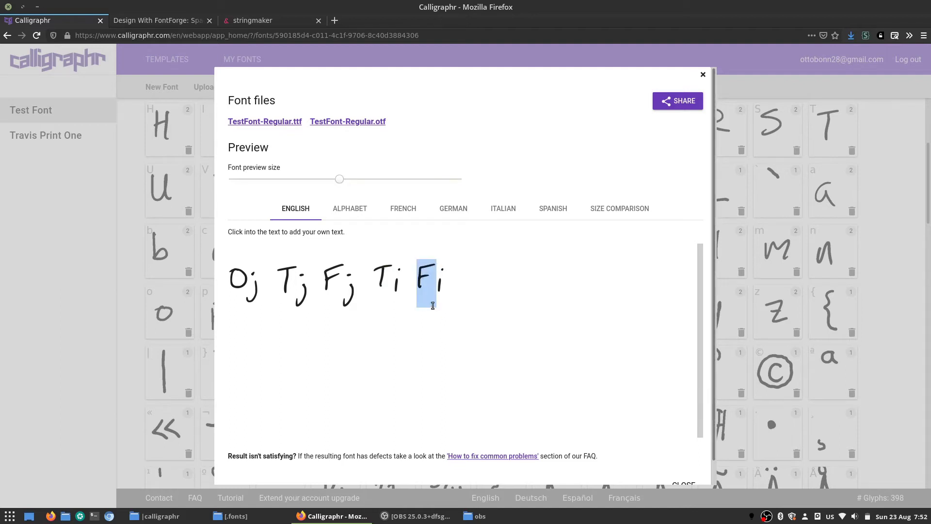
left_click_drag(455, 272, 438, 271)
left_click(473, 293)
Add the pairs "ii" and "ji" to the preview line and highlight each pair to check its spacing.
type("ti")
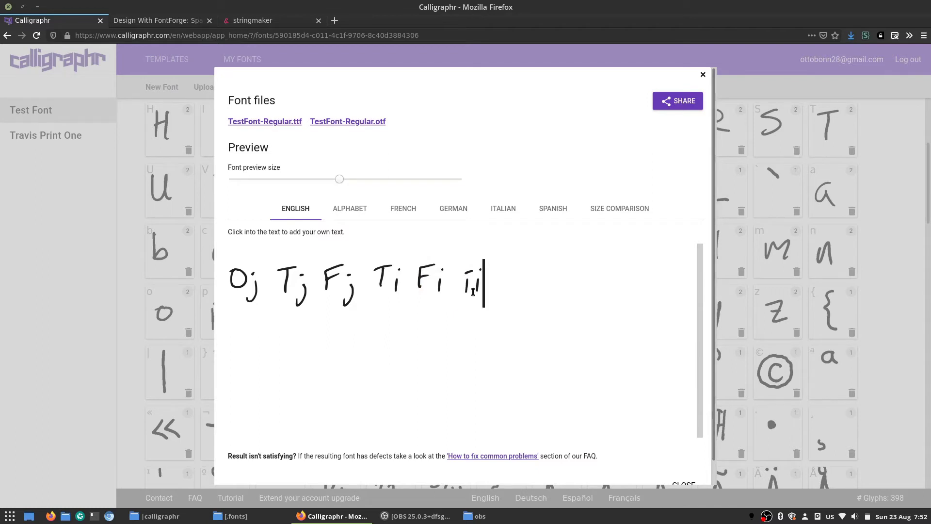
left_click_drag(463, 286, 479, 286)
left_click(514, 280)
type("ji")
left_click_drag(500, 284, 525, 278)
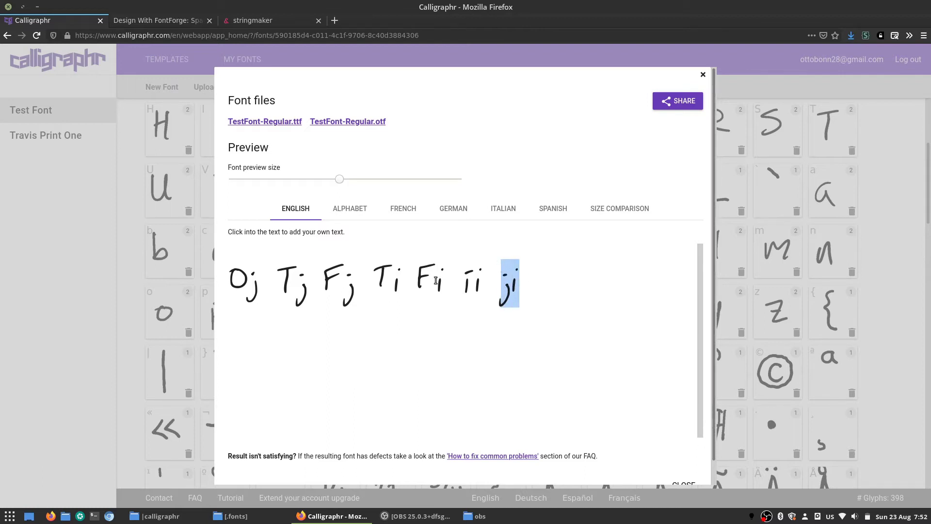
Highlight the pairs "Fi" and "Ti" in the preview line to compare their spacing, and close the font preview.
left_click_drag(416, 277, 444, 274)
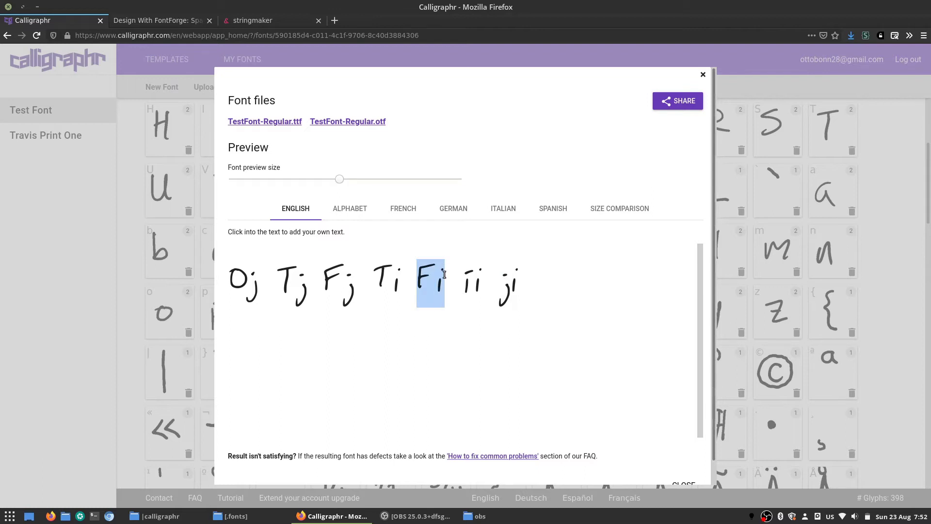
left_click_drag(374, 278, 403, 279)
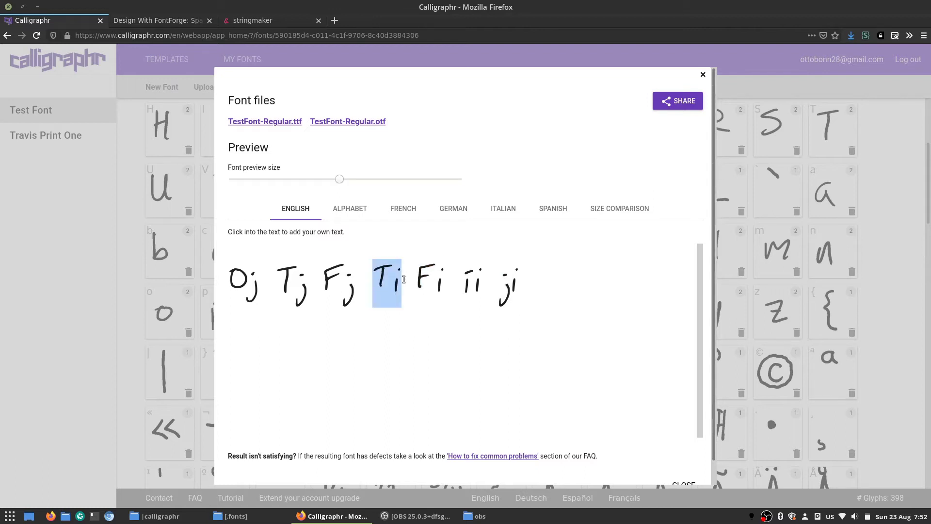
left_click(703, 74)
Switch to the calligraphr folder in the file manager, open Misc.pdf, look through its template pages and close it.
left_click(160, 516)
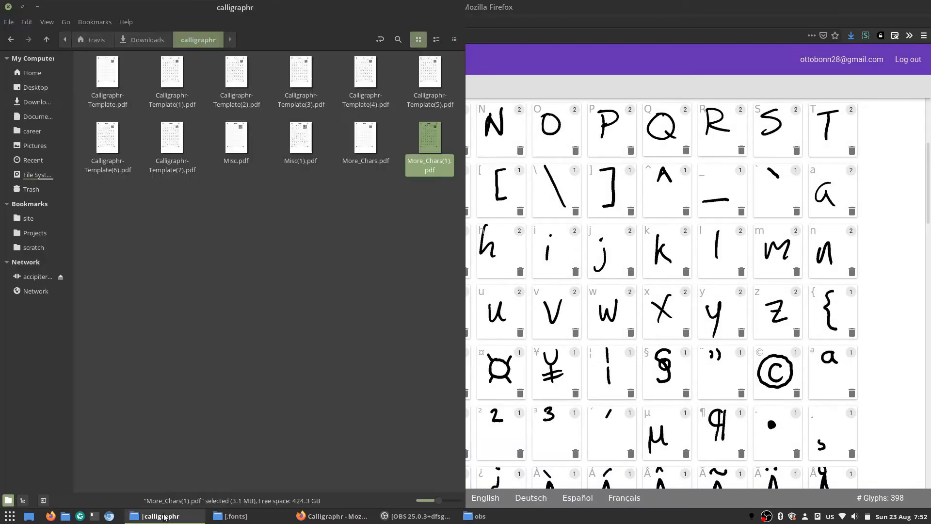
left_click(319, 253)
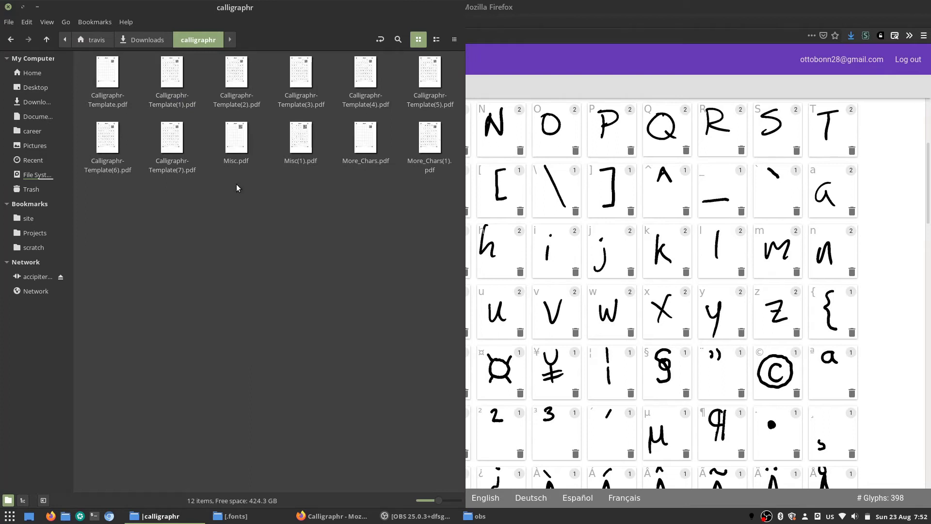
double_click(244, 141)
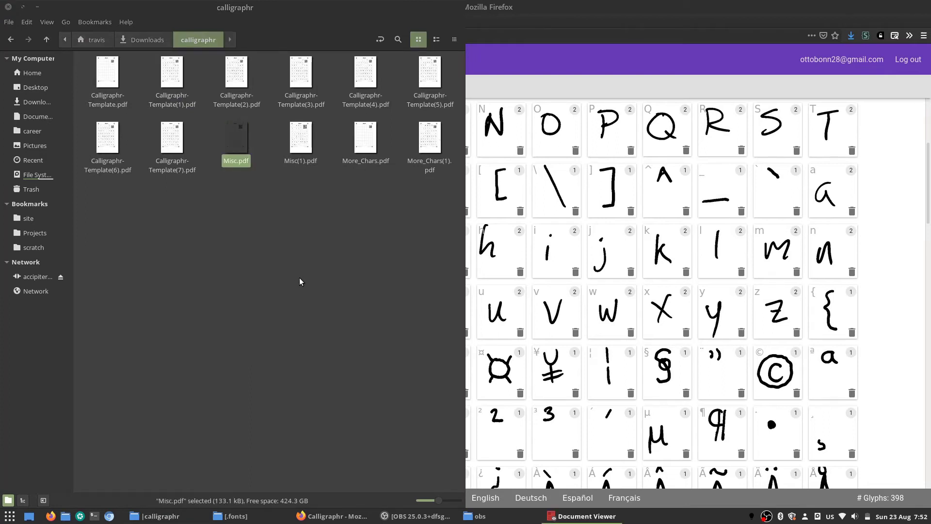
scroll(299, 277, "down", 15)
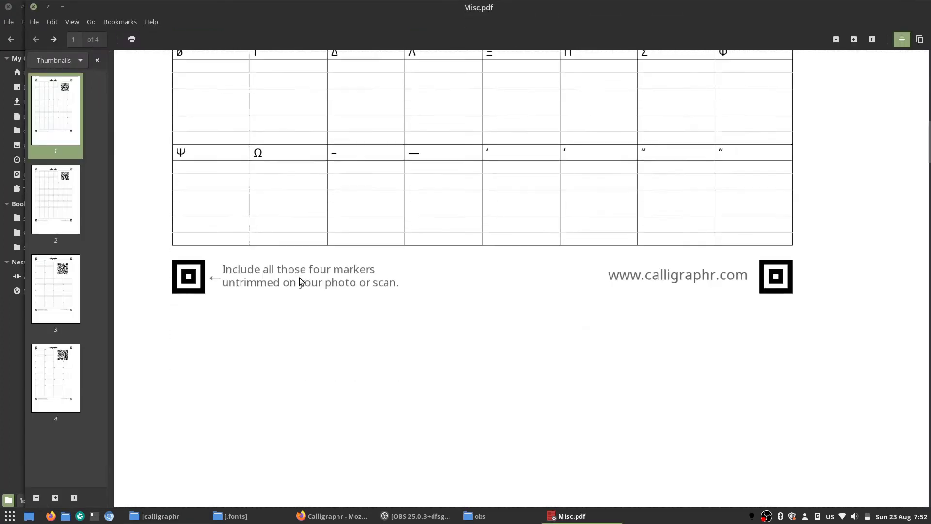
scroll(299, 277, "down", 10)
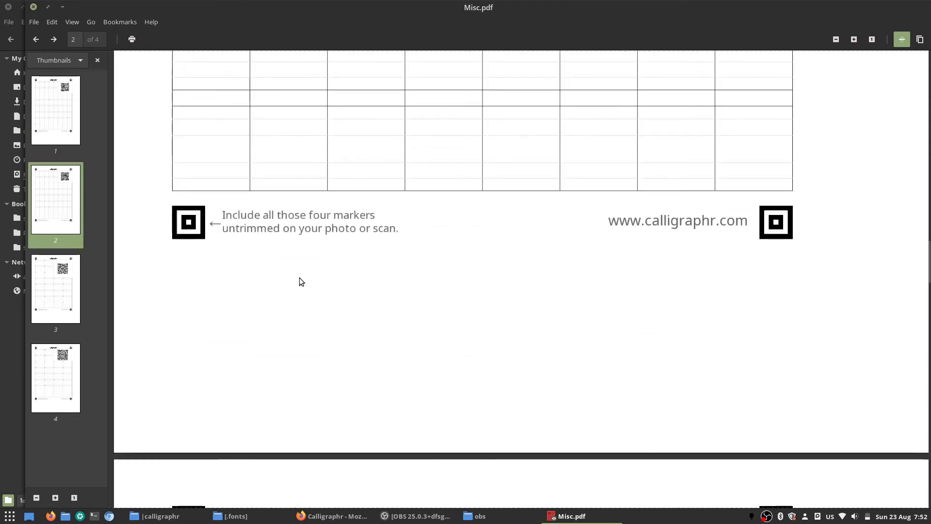
scroll(299, 277, "up", 10)
scroll(299, 278, "up", 10)
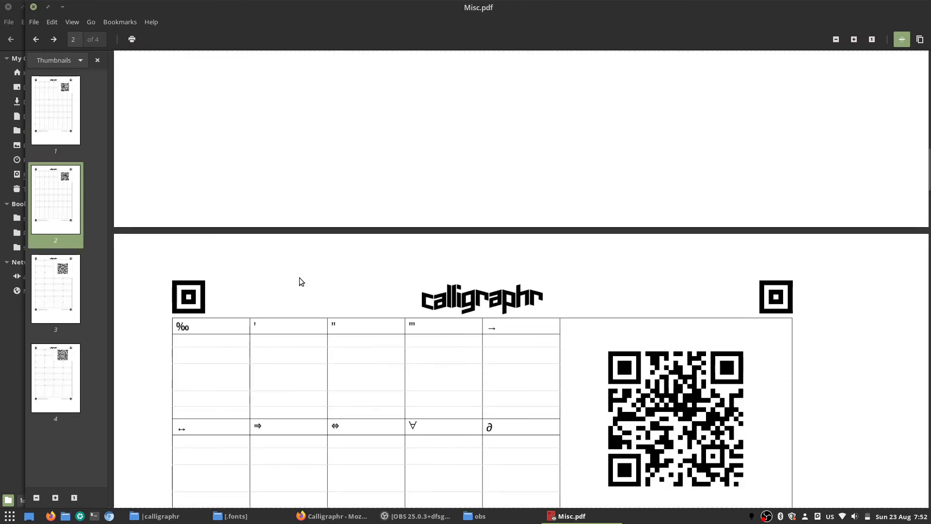
scroll(298, 278, "up", 10)
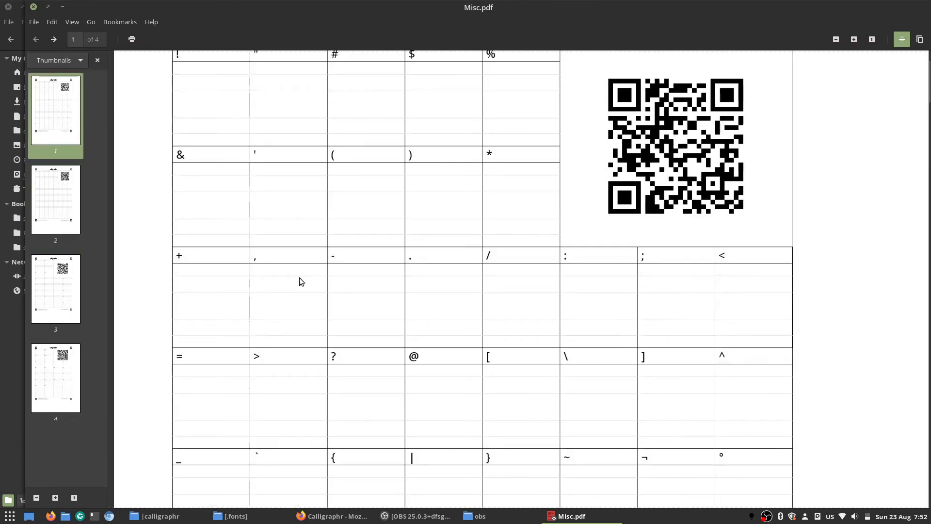
left_click(33, 7)
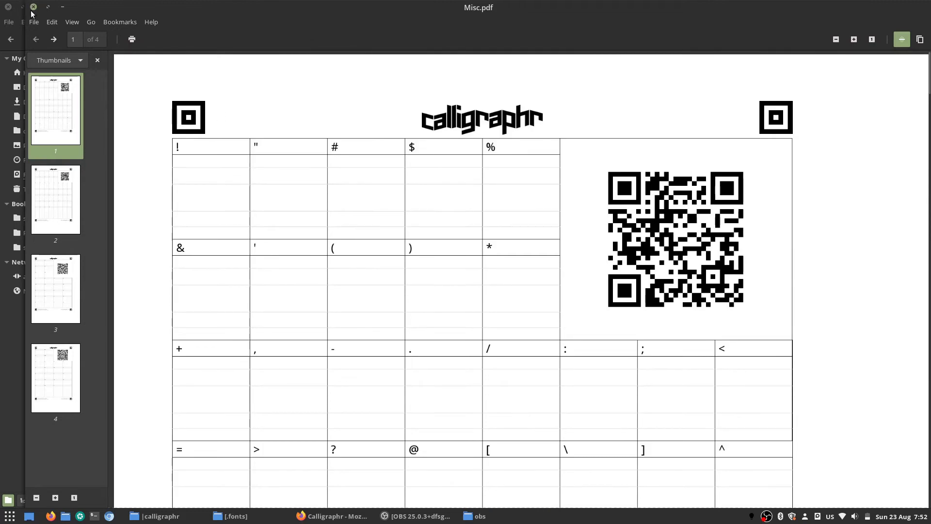
Open More_Chars.pdf from the calligraphr folder and search the document for "f".
left_click(158, 194)
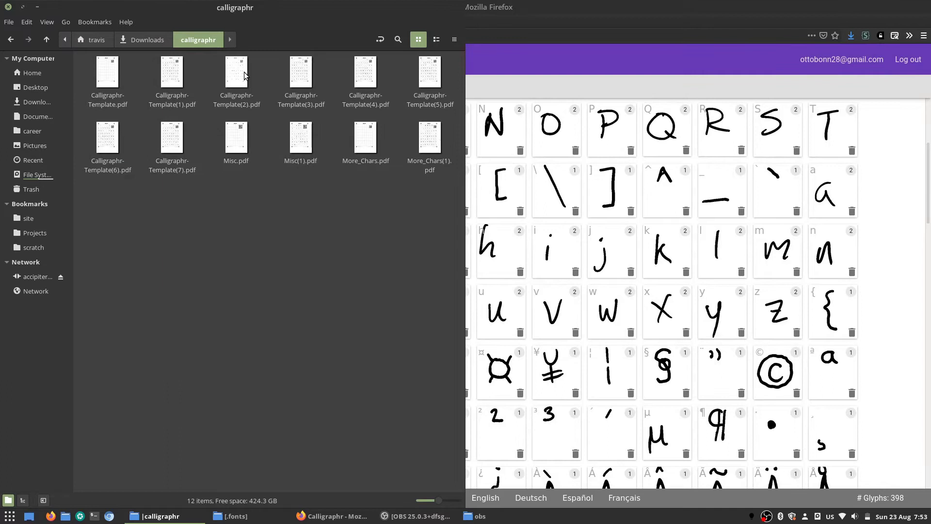
left_click(363, 137)
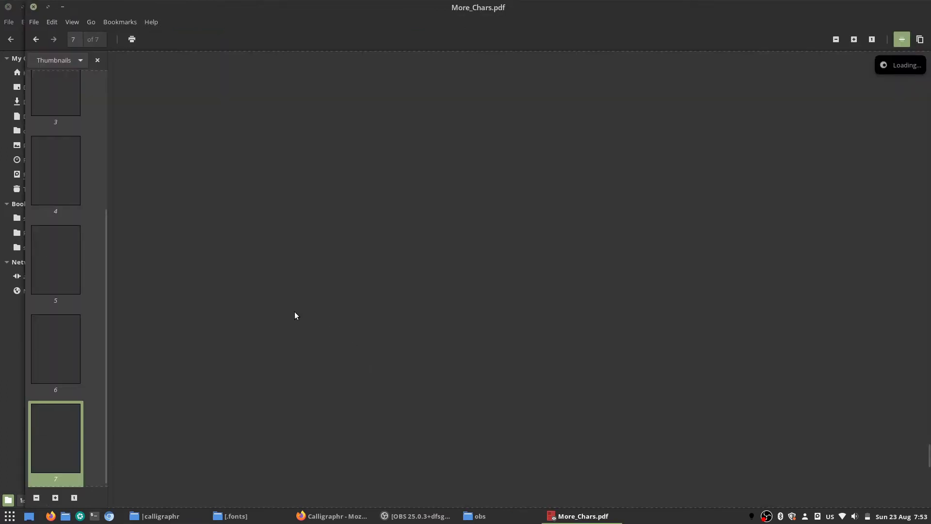
key("ctrl+f")
type("0")
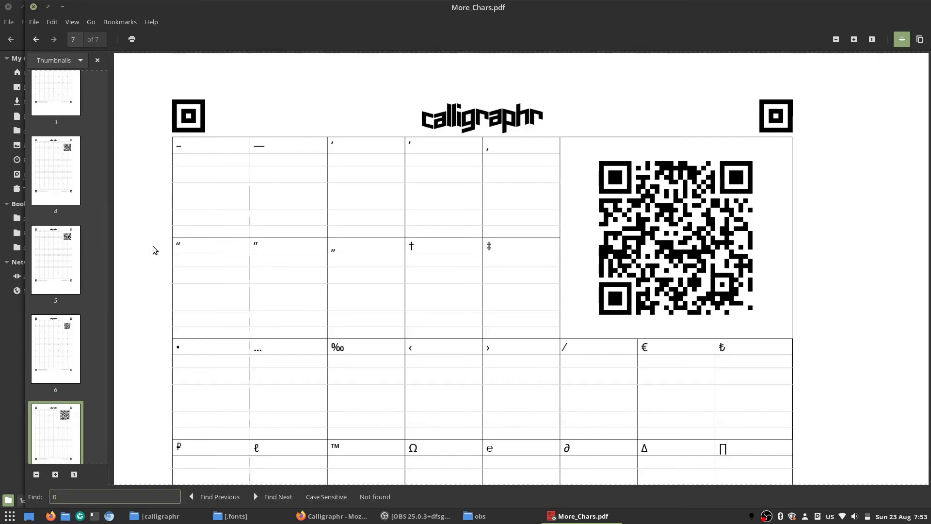
type("f")
key("BackSpace")
key("BackSpace")
type("fi")
Examine the character cells across the pages of More_Chars.pdf, from page 5 to the end and back to page 1, and close it.
left_click(63, 260)
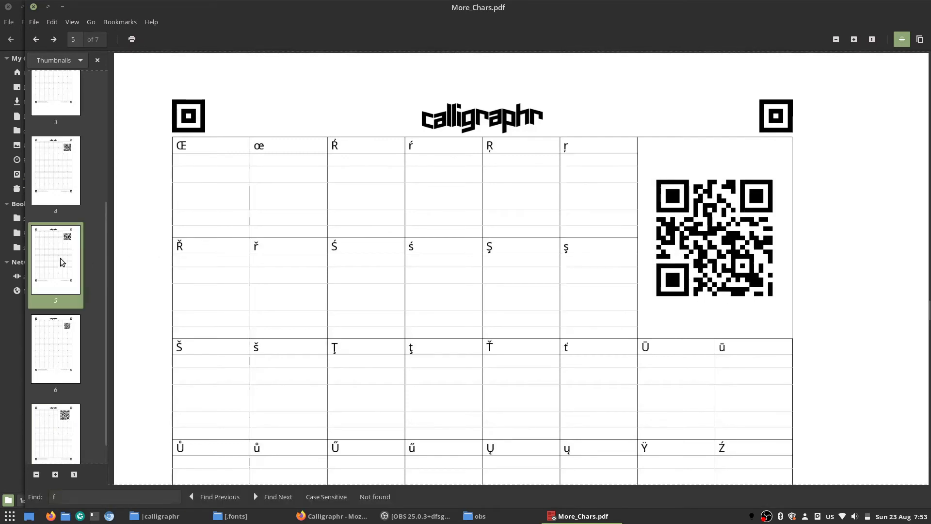
scroll(141, 271, "down", 15)
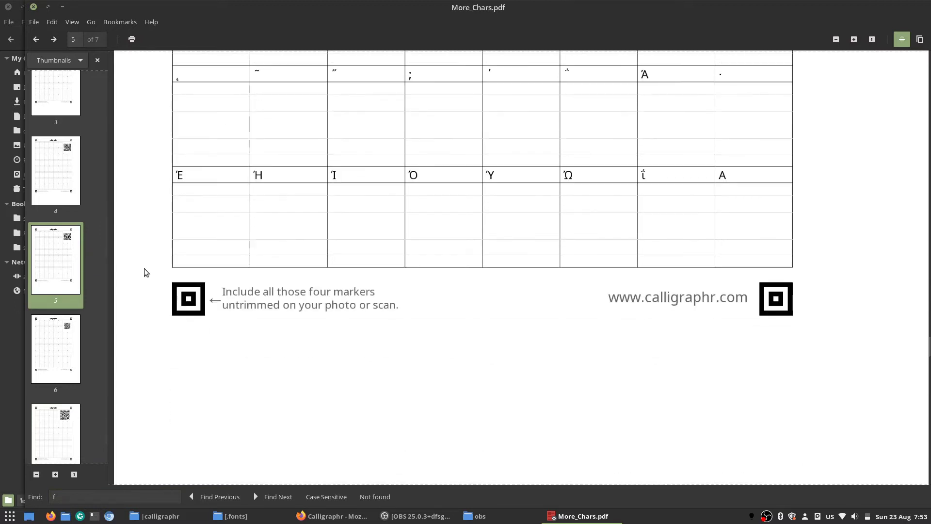
scroll(147, 274, "down", 15)
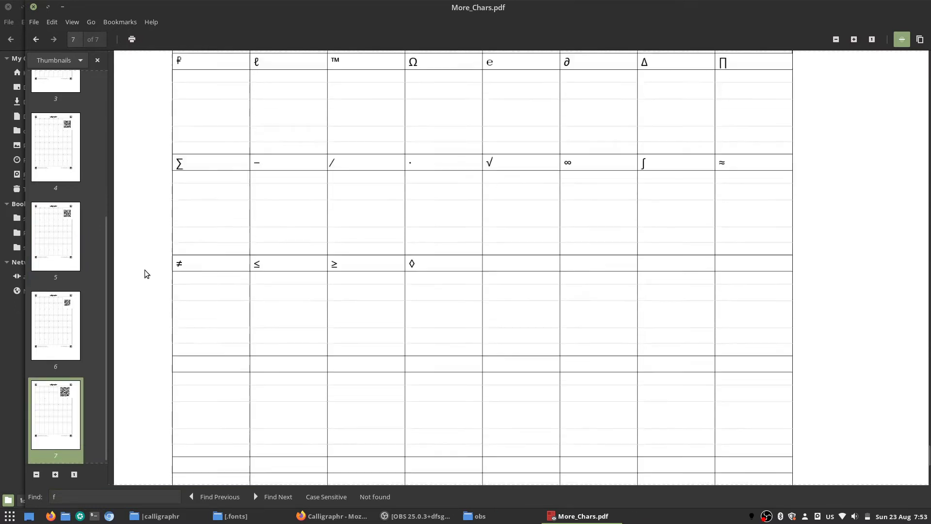
scroll(146, 271, "up", 15)
scroll(29, 206, "up", 5)
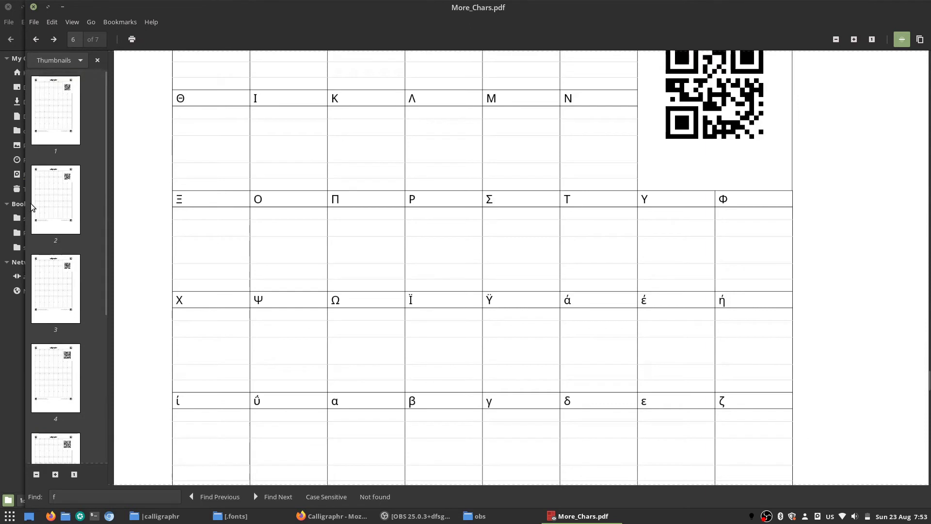
left_click(46, 202)
scroll(329, 246, "down", 8)
scroll(329, 246, "up", 12)
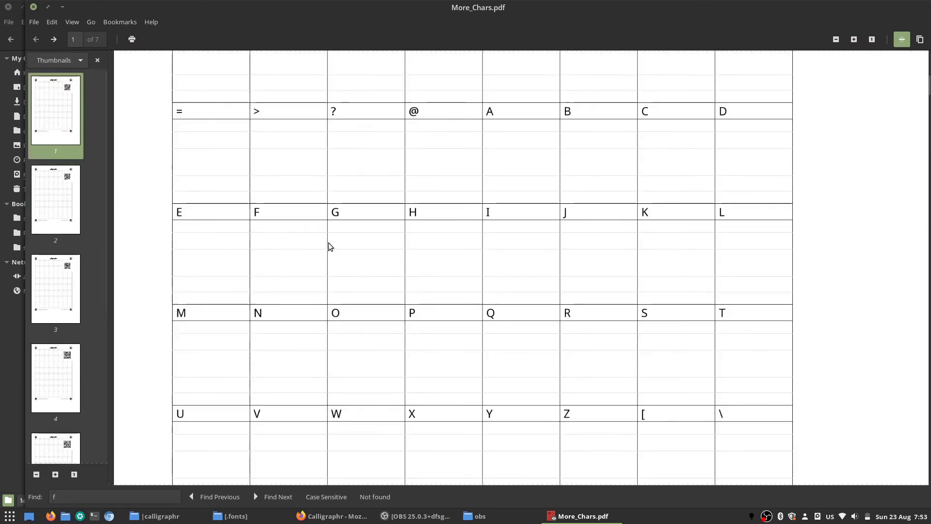
scroll(330, 246, "up", 8)
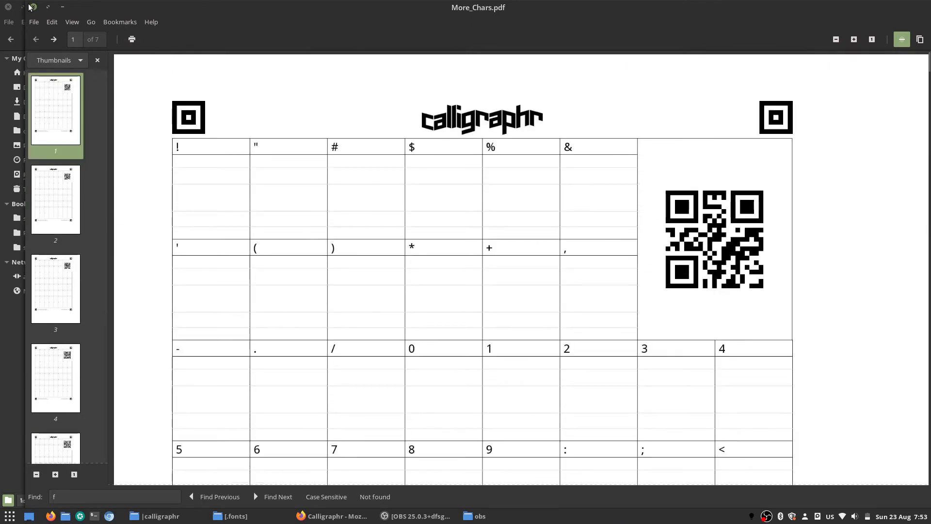
left_click(31, 7)
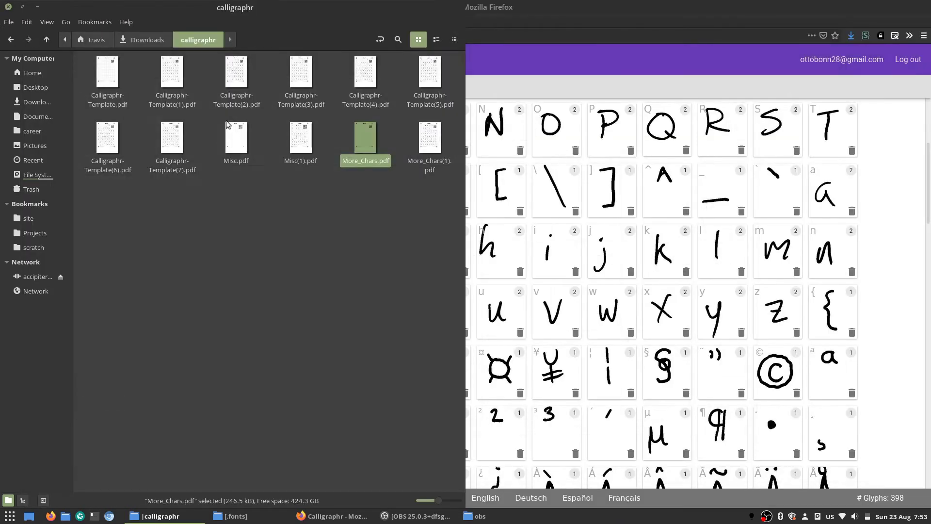
Open Calligraphr-Template(2).pdf through Calligraphr-Template(5).pdf one after another to check which characters each contains, closing each one.
double_click(232, 76)
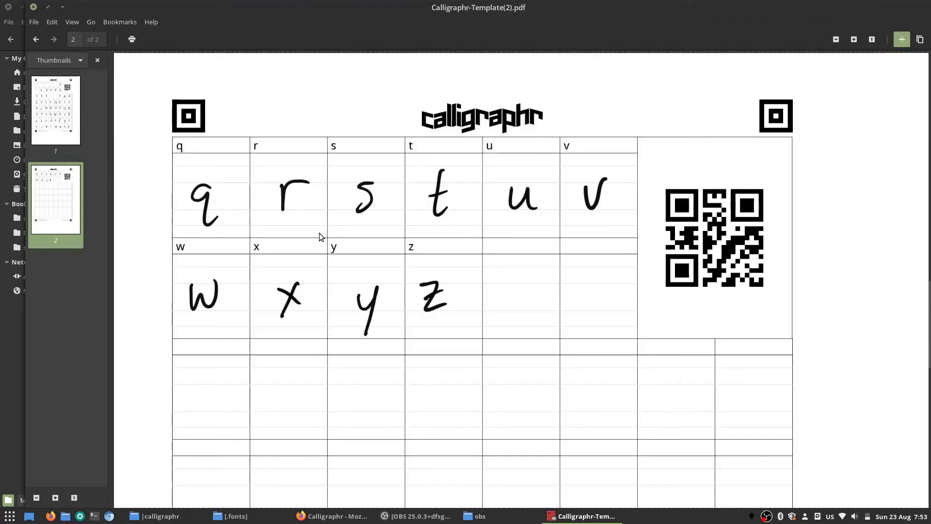
left_click(37, 98)
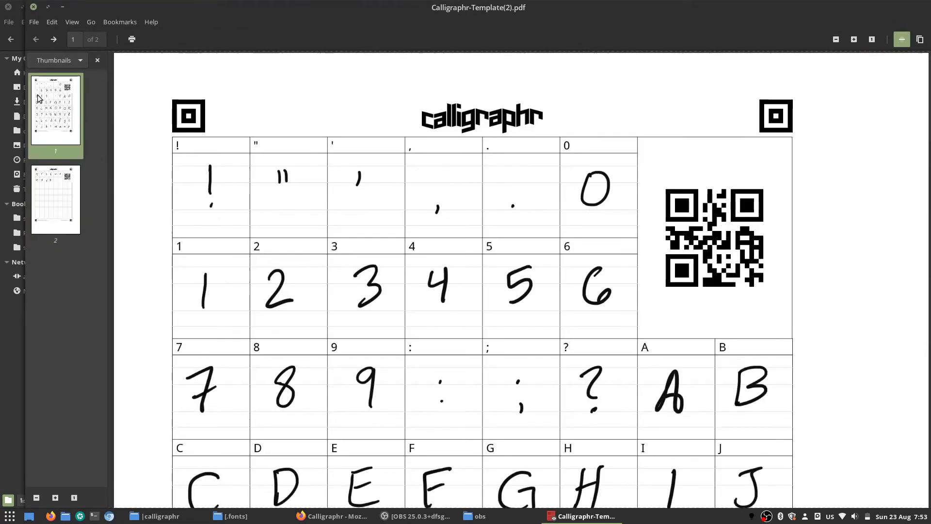
left_click(34, 7)
double_click(296, 71)
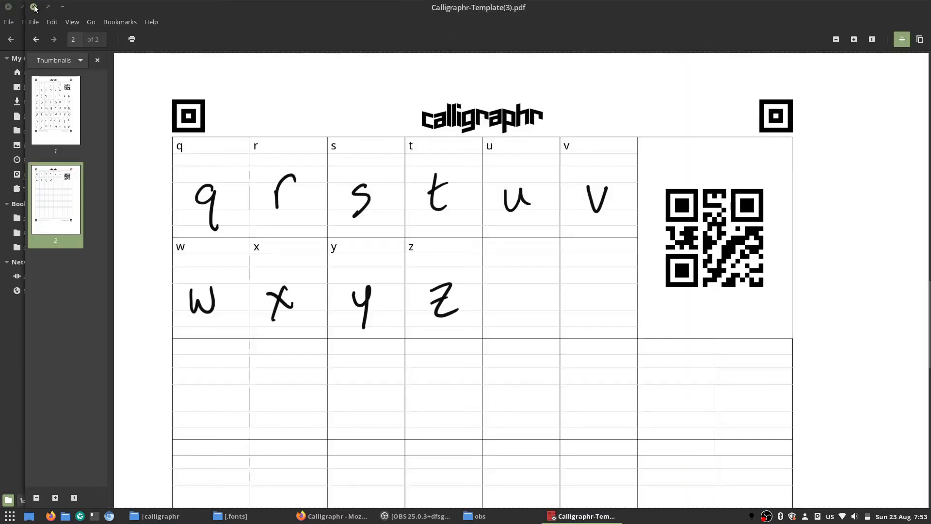
left_click(34, 7)
double_click(376, 72)
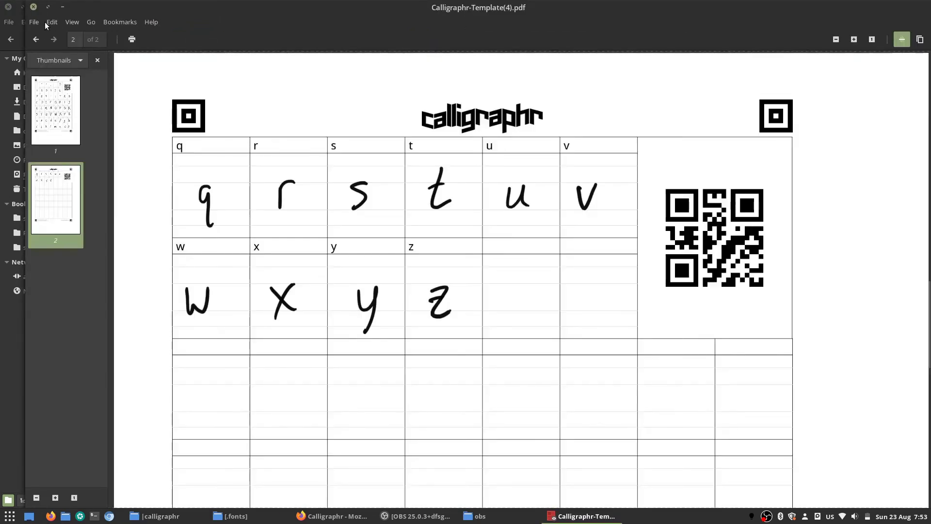
left_click(33, 6)
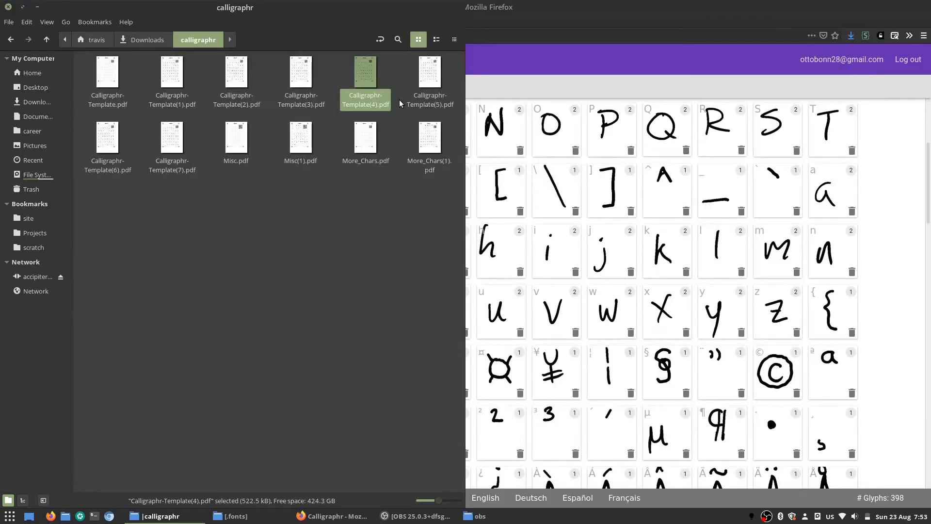
double_click(425, 73)
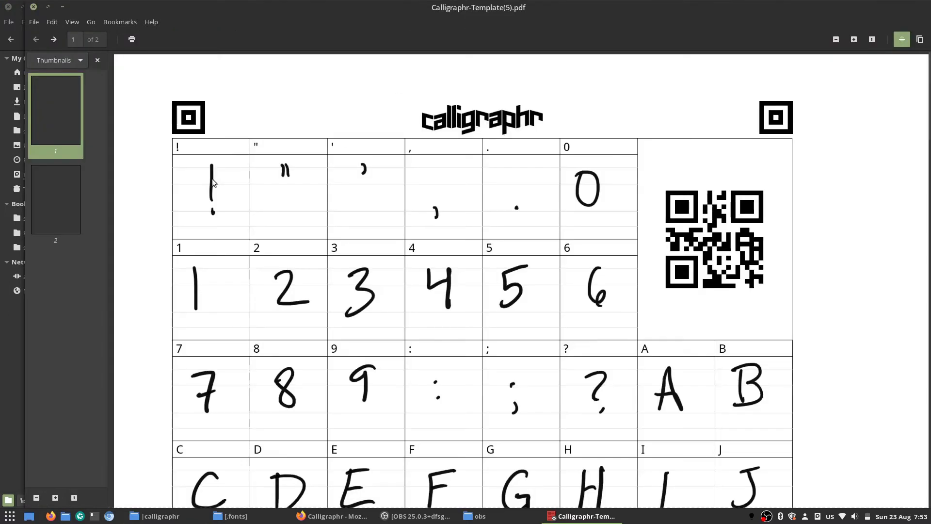
left_click(51, 184)
left_click(44, 119)
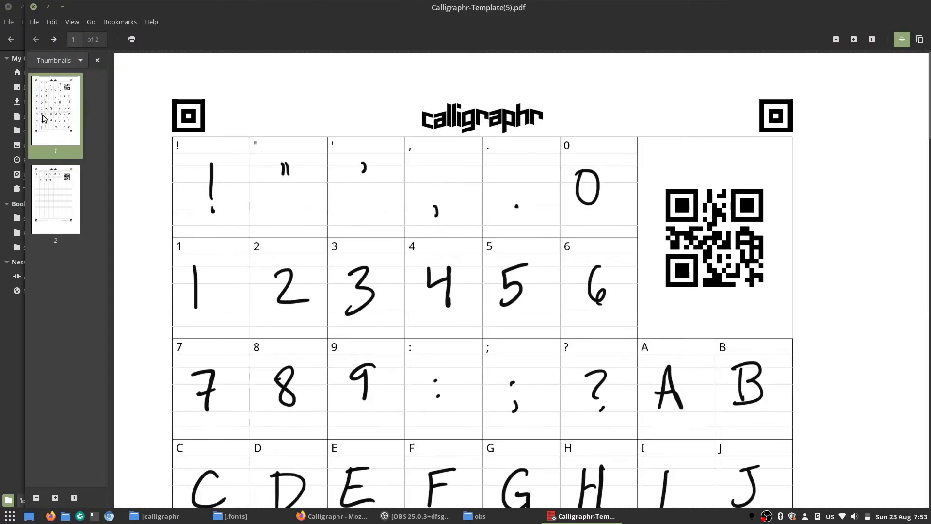
left_click(33, 7)
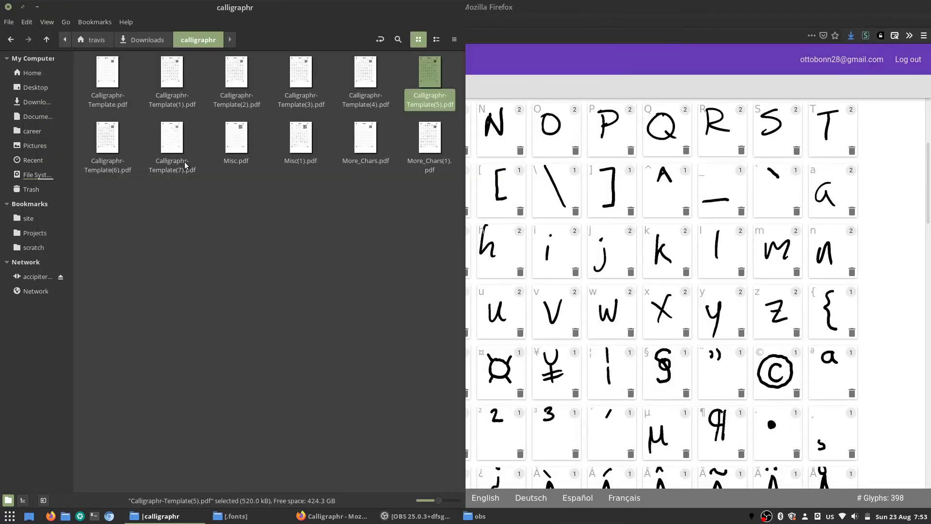
Look through the contents of the Downloads folder and return to its calligraphr subfolder.
left_click(138, 39)
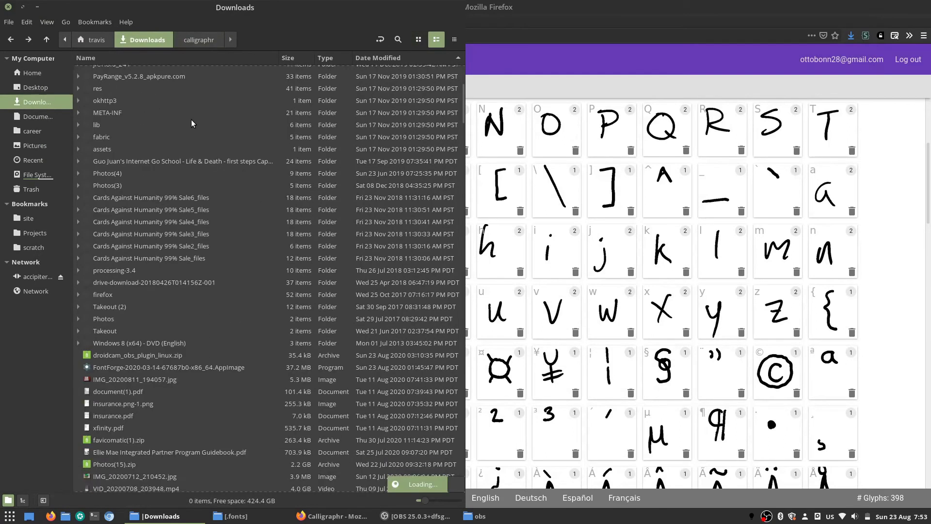
scroll(191, 120, "down", 10)
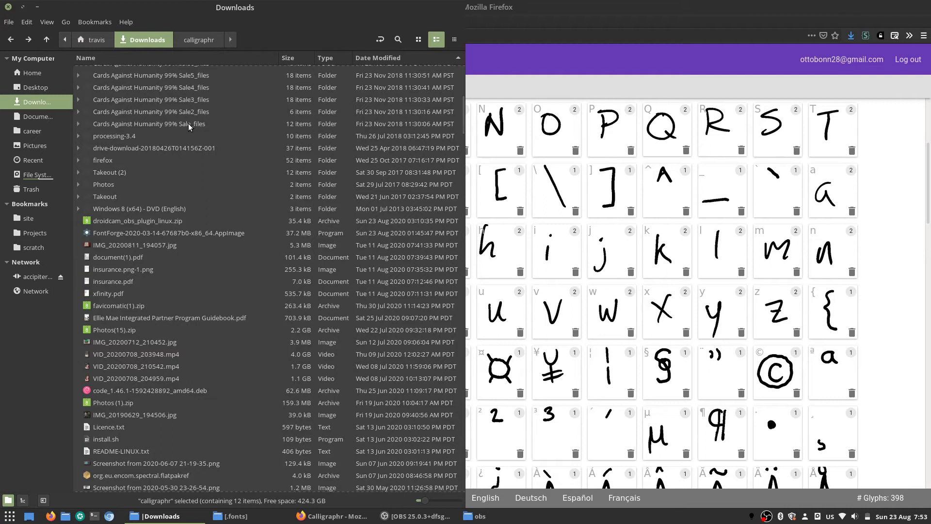
left_click(187, 43)
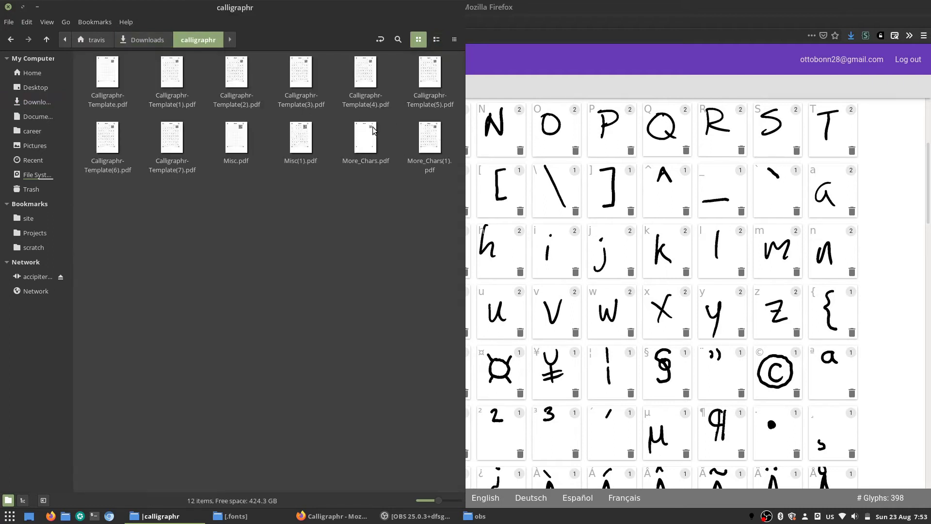
Reopen Misc.pdf and go to page 3 to view the multi-letter ligature cells such as "An", "Ch" and "Qu".
double_click(233, 134)
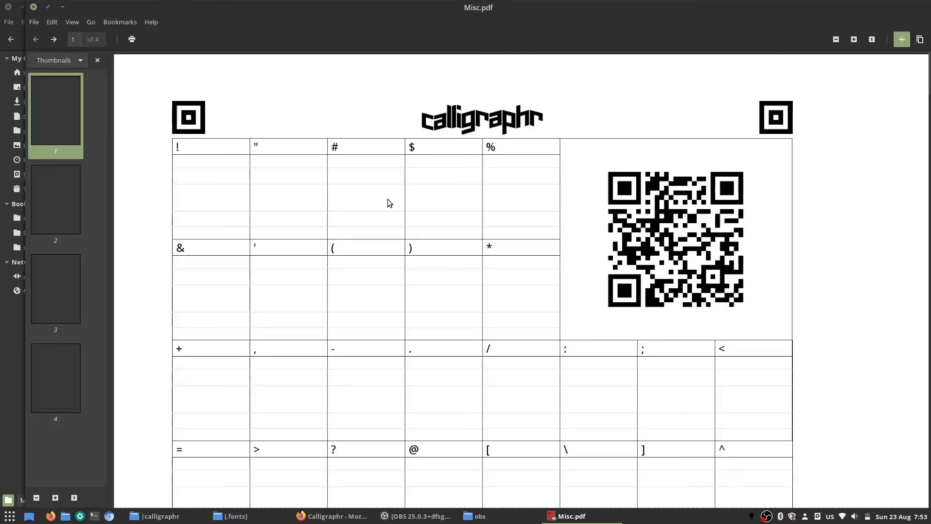
scroll(388, 204, "down", 3)
scroll(392, 215, "down", 5)
left_click(50, 271)
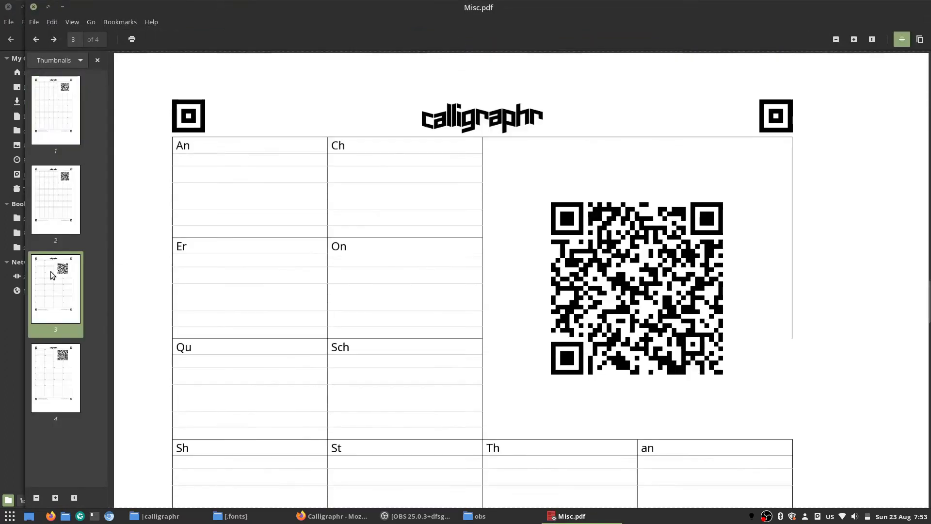
scroll(239, 275, "up", 15)
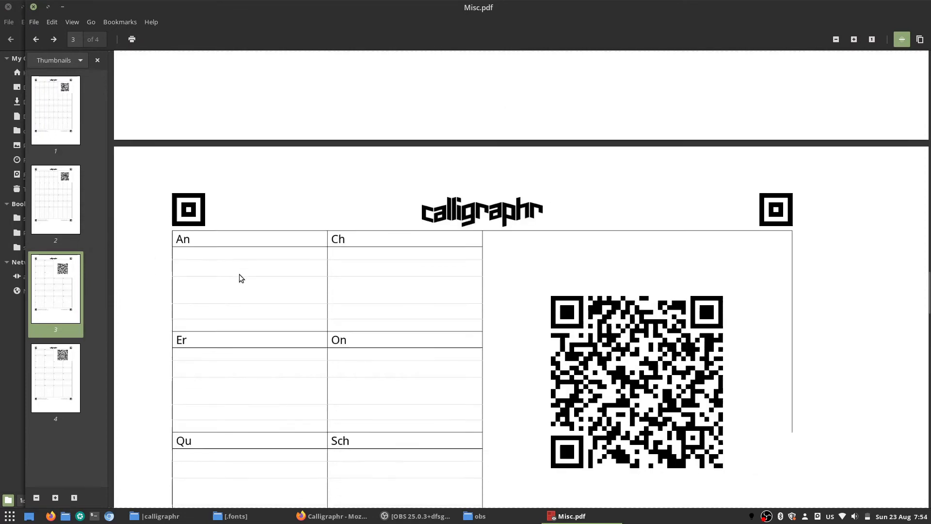
scroll(237, 260, "down", 8)
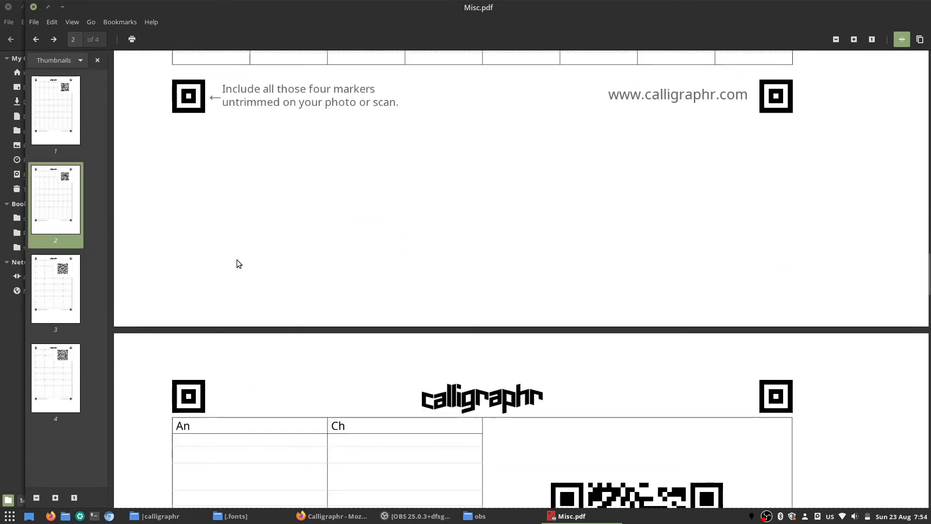
Examine the multi-letter ligature cells on pages 3 and 4 of Misc.pdf, down to "tion" and "tt", and close the file.
scroll(237, 260, "up", 6)
scroll(410, 241, "down", 10)
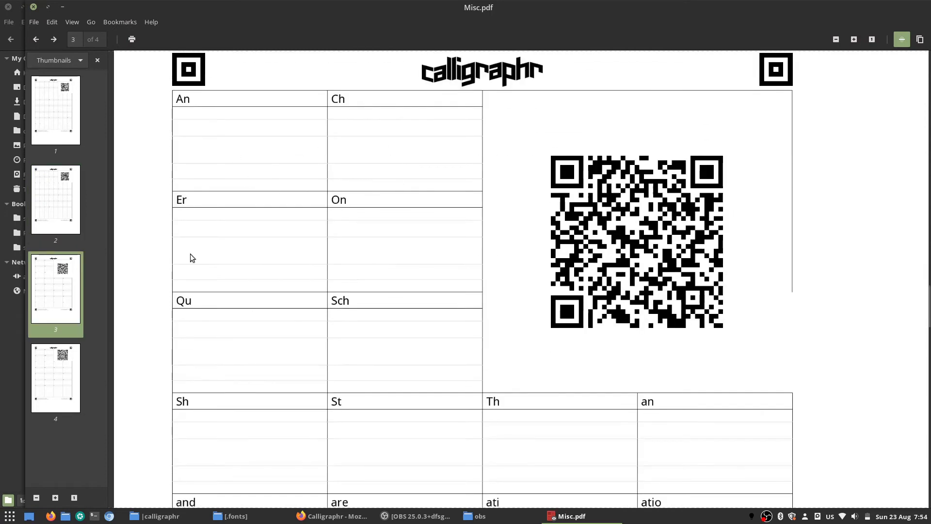
scroll(208, 178, "down", 5)
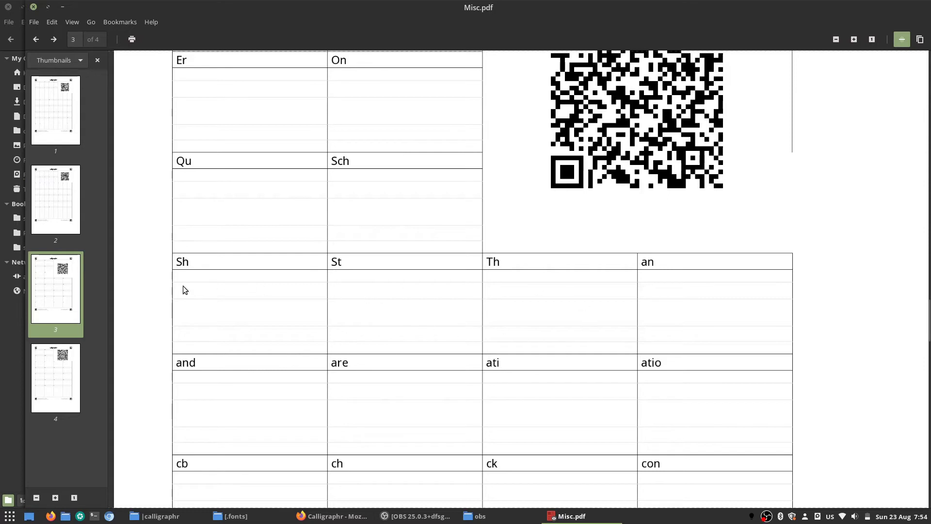
scroll(653, 285, "down", 5)
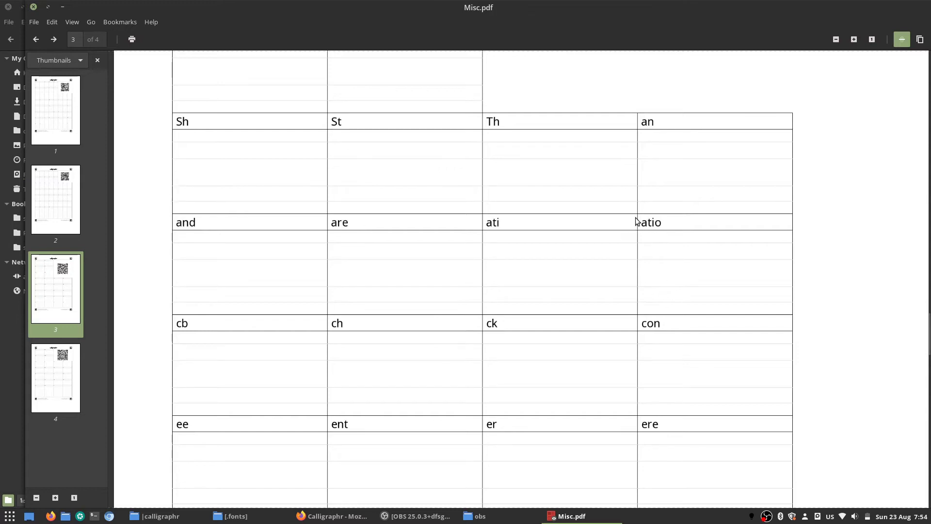
scroll(671, 234, "down", 15)
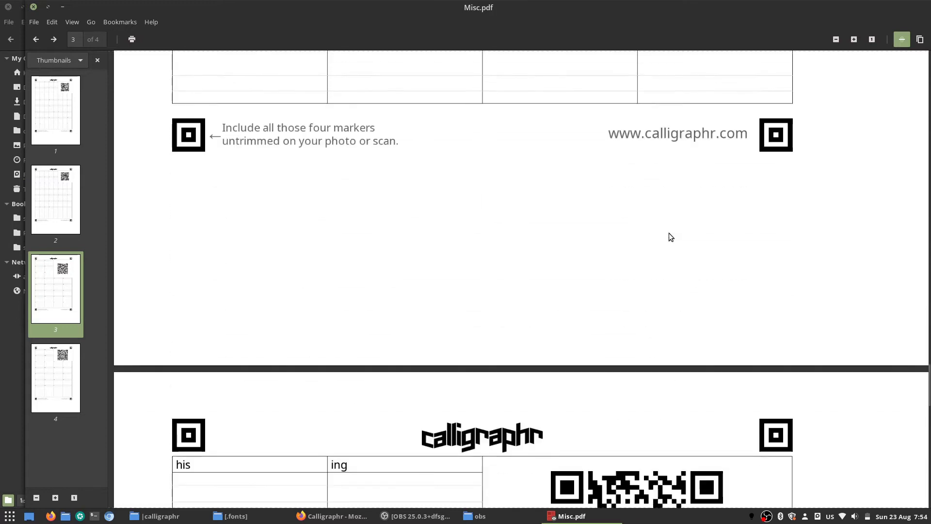
scroll(663, 228, "down", 5)
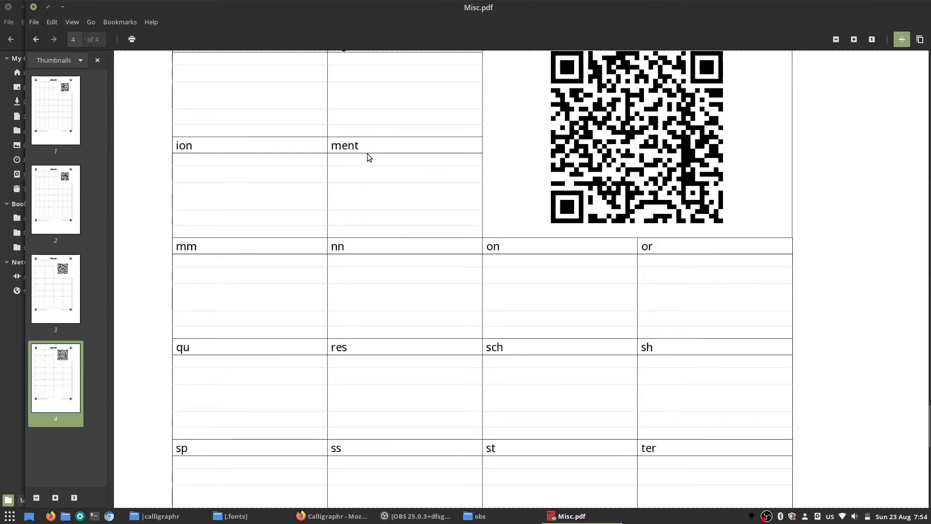
scroll(367, 157, "down", 2)
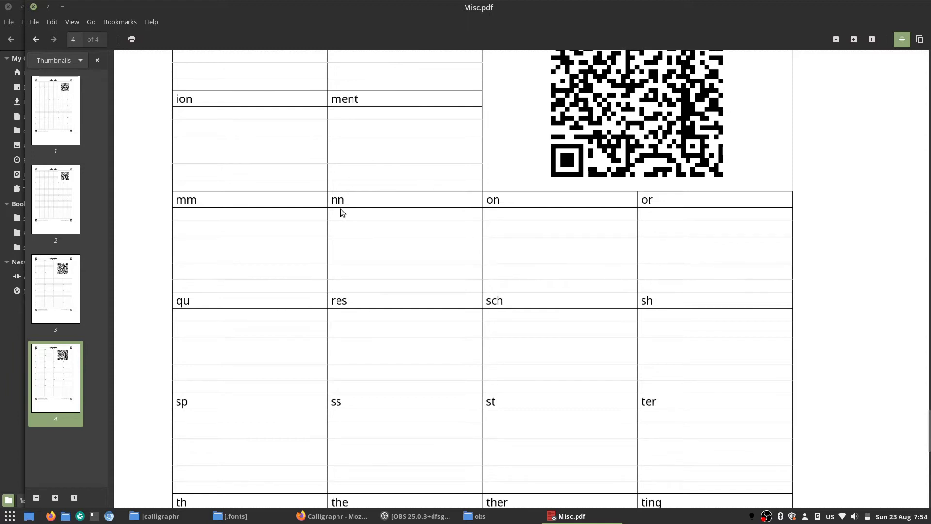
scroll(341, 209, "down", 2)
scroll(440, 331, "down", 4)
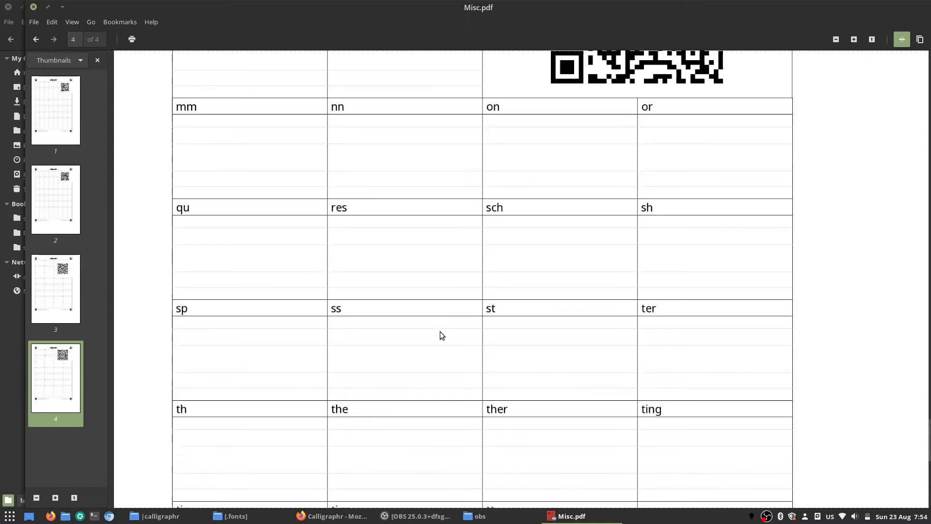
scroll(441, 330, "up", 2)
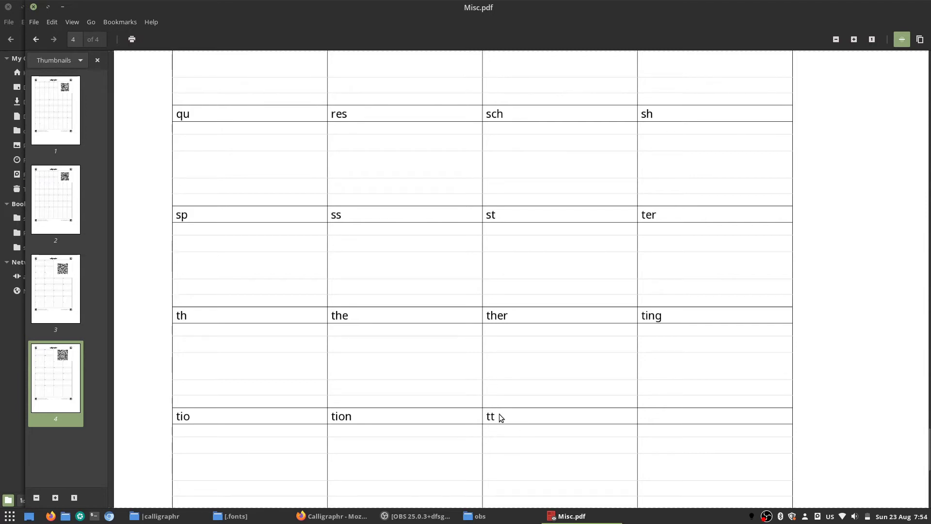
left_click(34, 6)
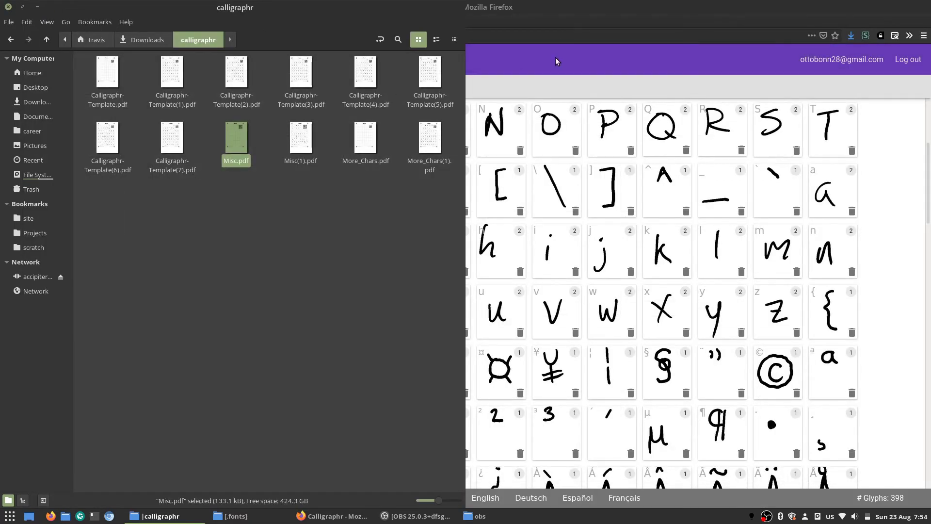
Switch to Calligraphr in Firefox, upload Misc(1).pdf with automatic template cleaning, and add its characters to Test Font as variants.
left_click(556, 60)
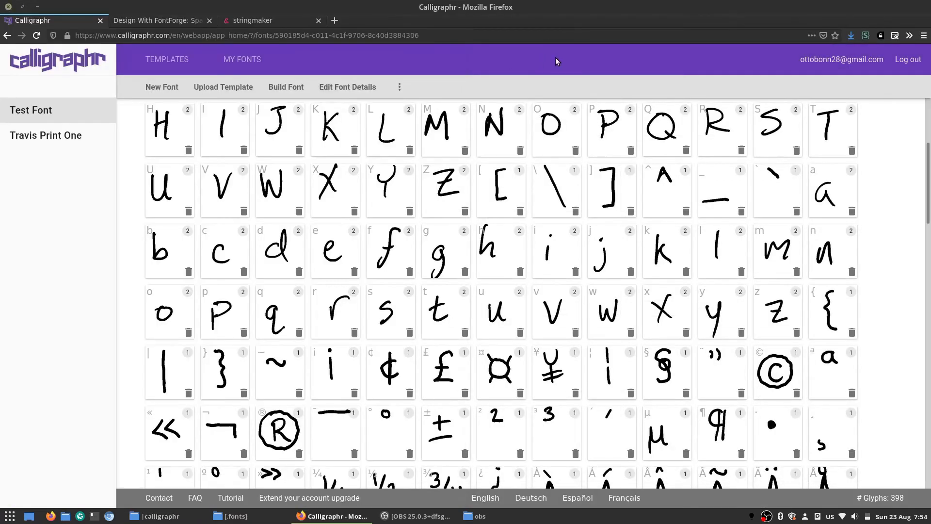
left_click(238, 92)
left_click(420, 265)
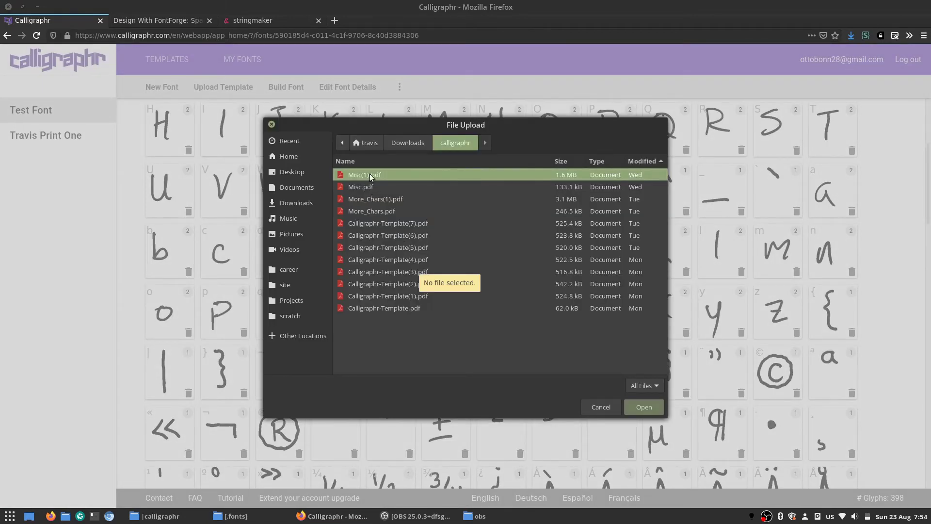
double_click(369, 174)
left_click(502, 340)
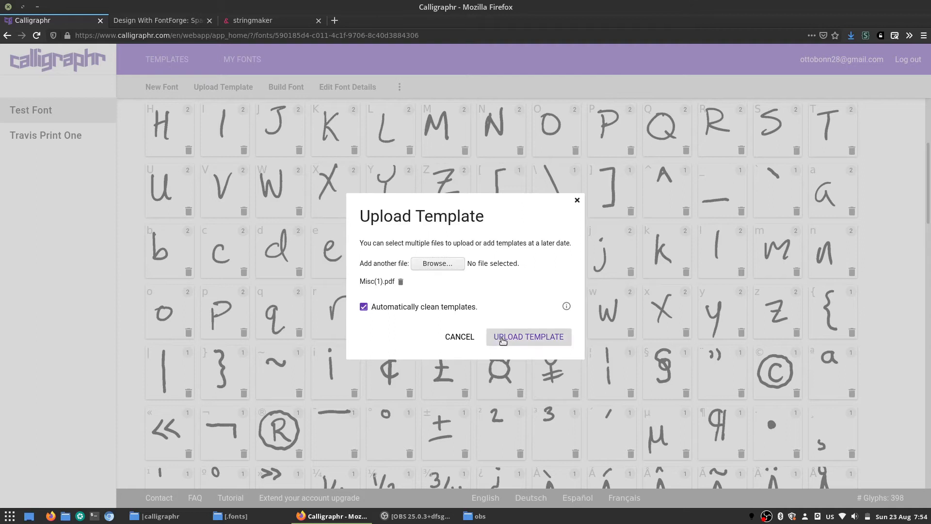
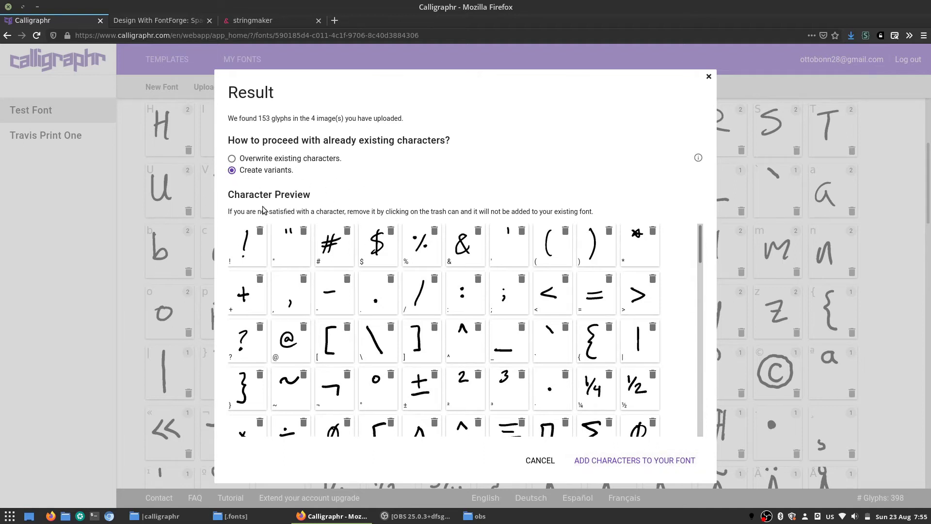
left_click(607, 462)
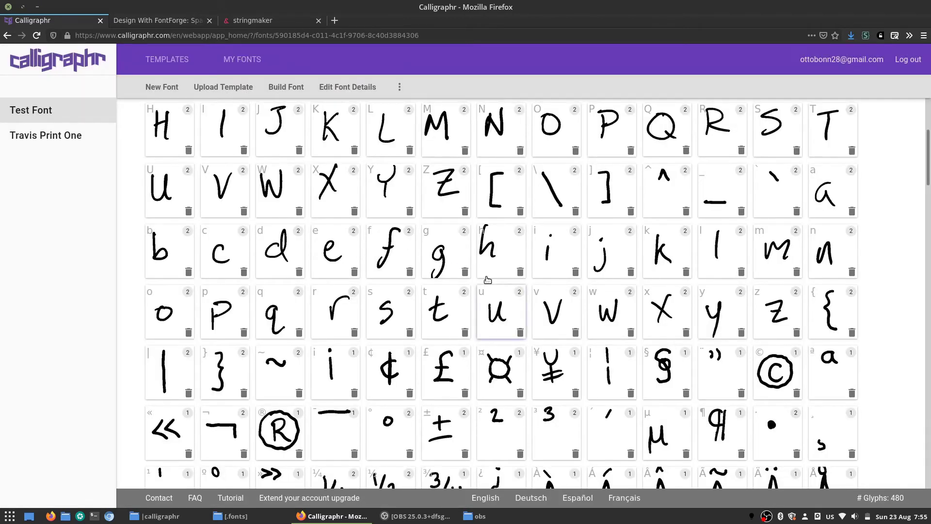
Build the font as Test Font with randomized characters and enlarge the English preview text.
left_click(286, 86)
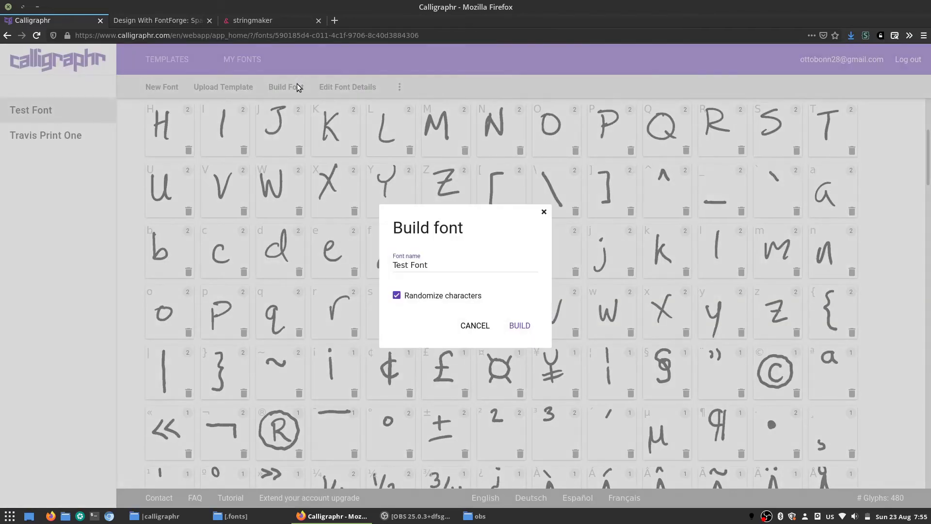
left_click(520, 325)
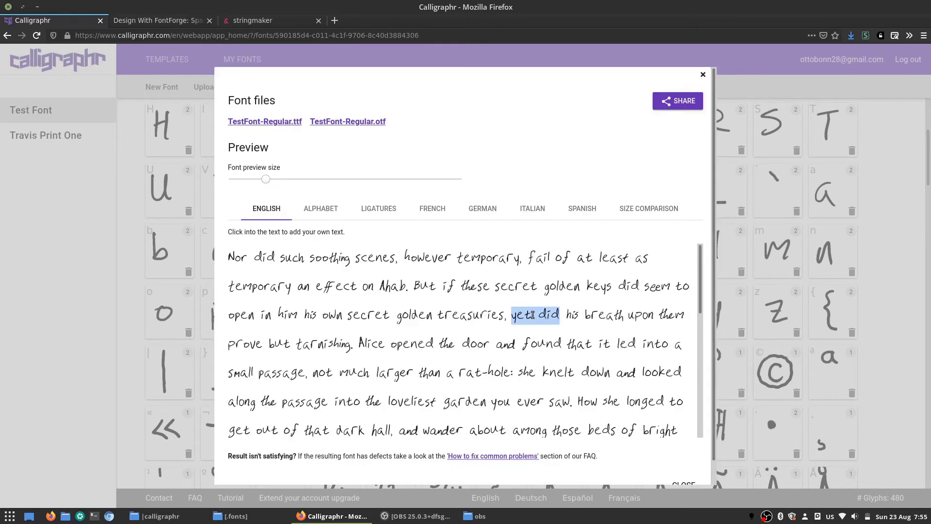
triple_click(532, 315)
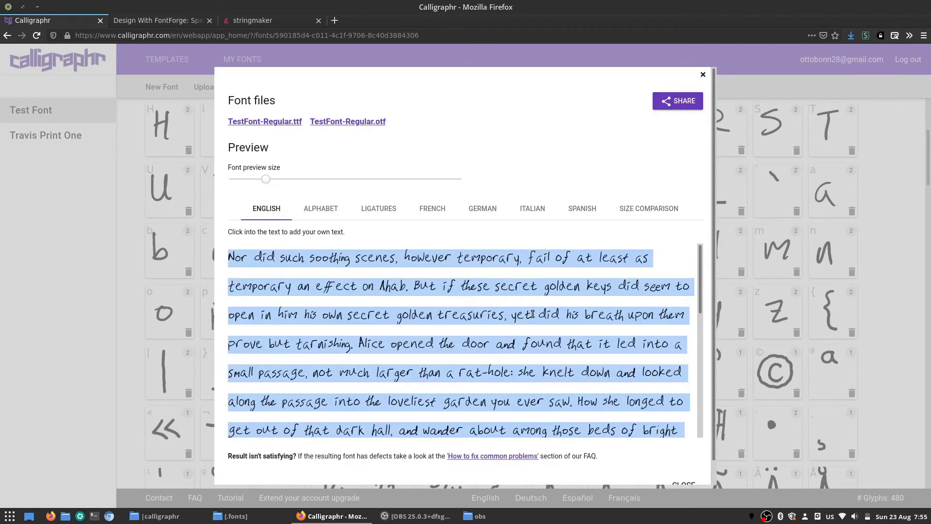
left_click(532, 314)
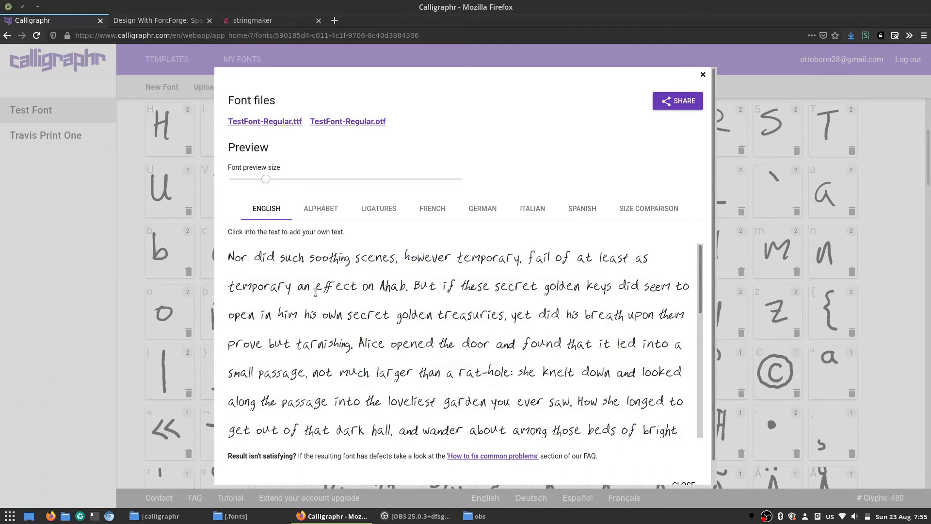
double_click(316, 288)
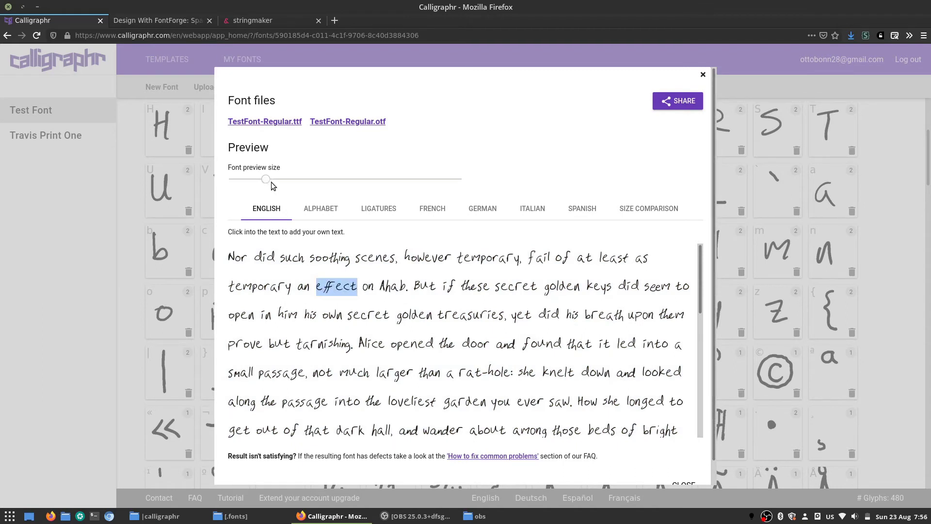
left_click_drag(272, 184, 298, 187)
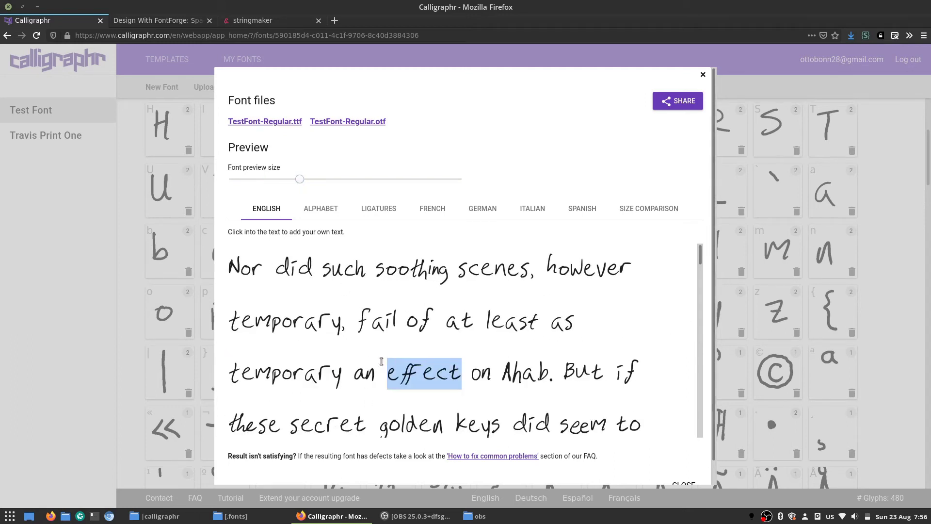
Highlight the "ff" ligature in the word "effect" in the enlarged preview text.
left_click(413, 377)
left_click_drag(402, 377, 419, 382)
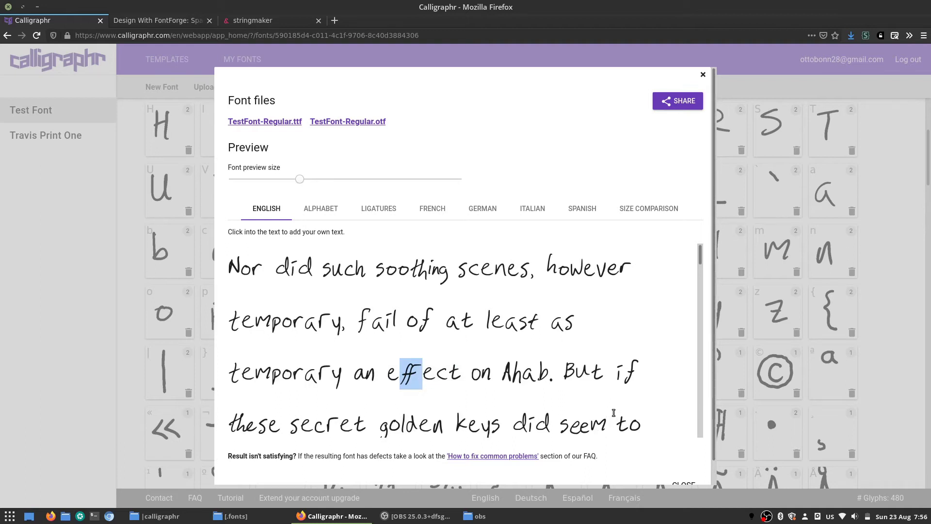
scroll(596, 402, "down", 3)
scroll(340, 312, "up", 3)
left_click_drag(399, 377, 423, 381)
left_click_drag(407, 339, 399, 341)
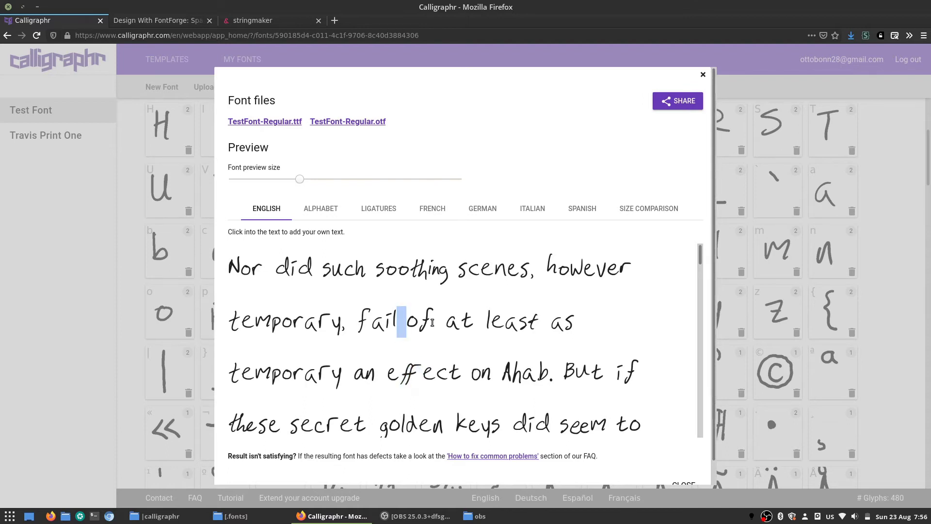
Look through the preview text for another ligature and highlight the "ing" ending of "soothing".
scroll(432, 323, "down", 5)
scroll(432, 323, "up", 5)
left_click(433, 287)
left_click_drag(419, 269, 446, 274)
left_click(454, 270)
left_click(456, 277)
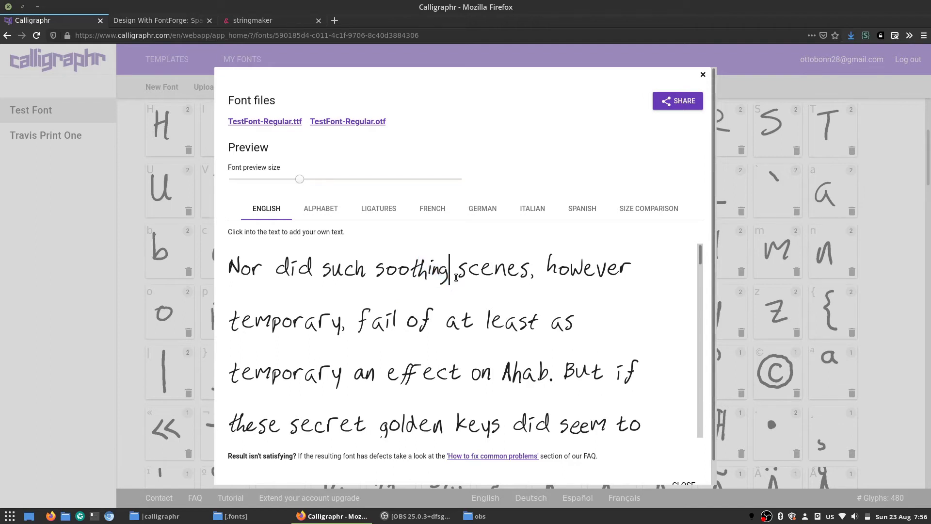
Replace the whole preview text with "testing", deleting and re-entering its final "ng" to show the ligature forming.
key("ctrl+a")
key("BackSpace")
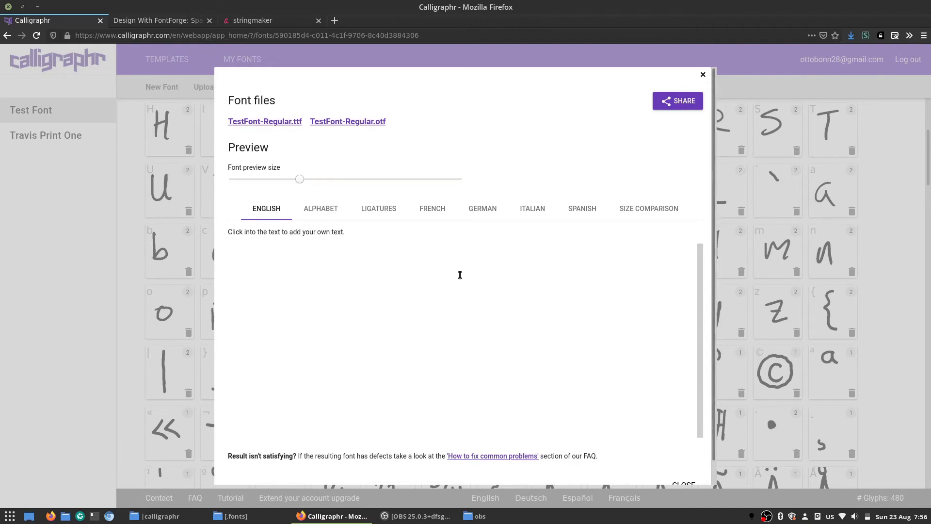
type("testing")
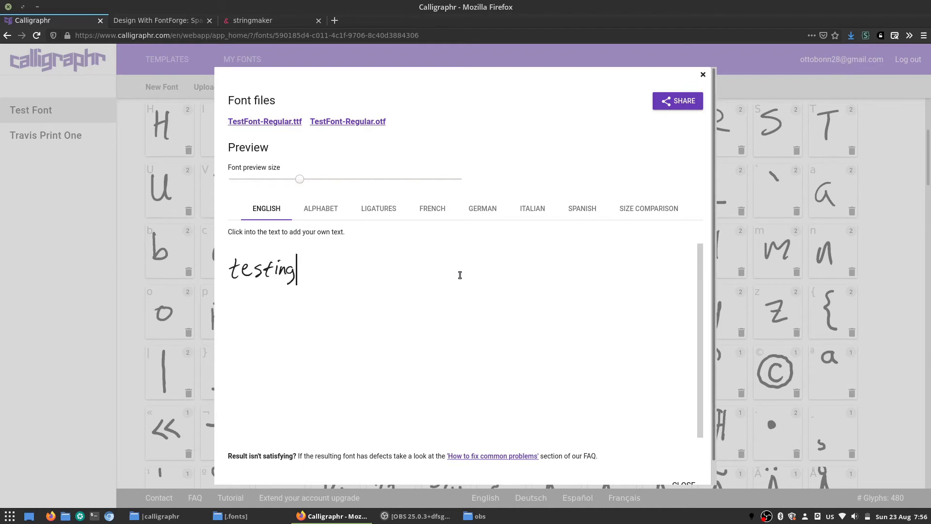
key("BackSpace")
key("BackSpace")
type("ng")
Select the "ing" ending of "testing" character by character to show how the ligature is selected.
left_click(282, 271)
left_click_drag(283, 271, 293, 270)
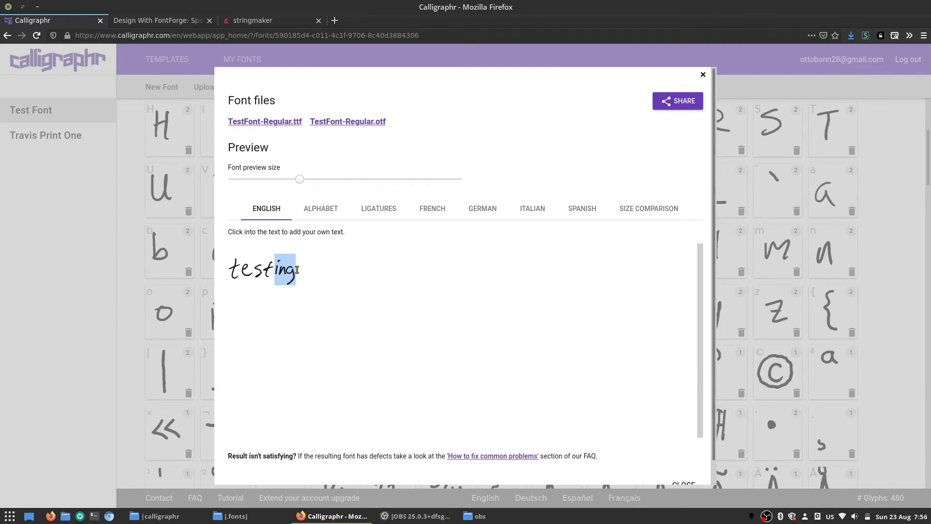
key("Left")
key("shift+Right")
key("shift+Right")
key("shift+Right")
Extend a selection from the initial "t" across the whole word "testing", and reselect only its "ing" ending for comparison.
left_click(237, 272)
key("shift+Left")
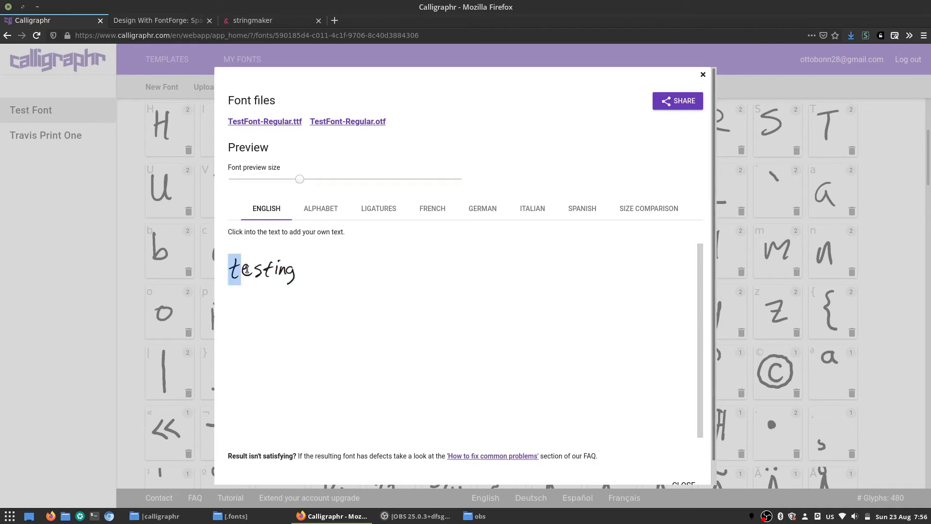
key("shift+Right")
key("shift+Right")
key("shift+Right")
key("shift+Right")
key("shift+Right")
key("shift+Right")
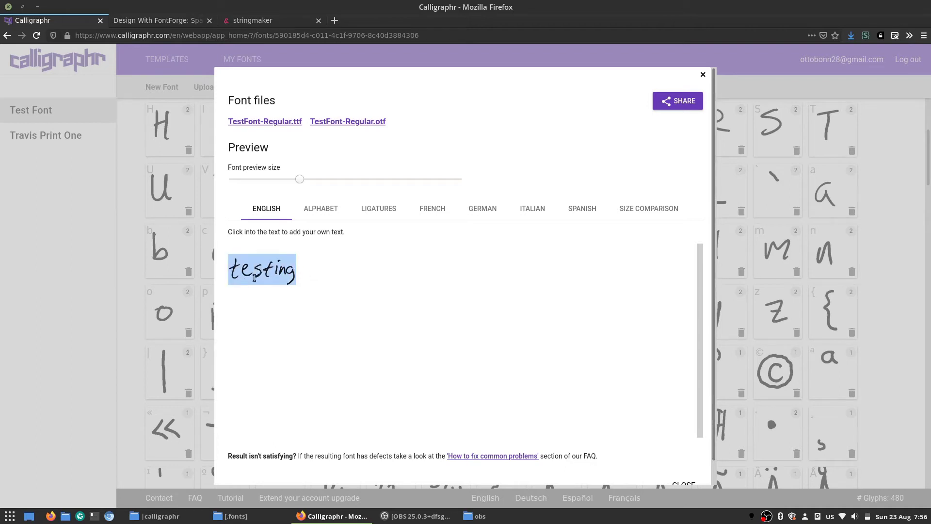
left_click_drag(297, 270, 275, 270)
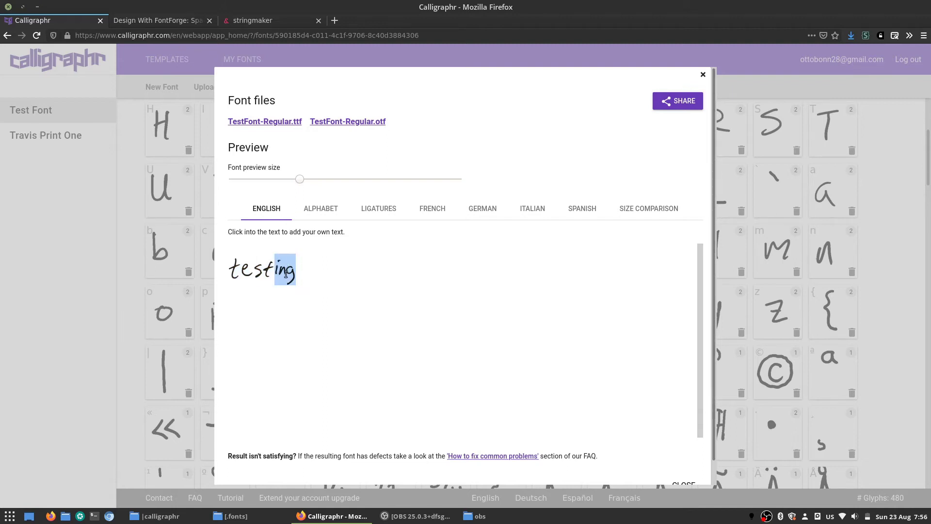
left_click(298, 268)
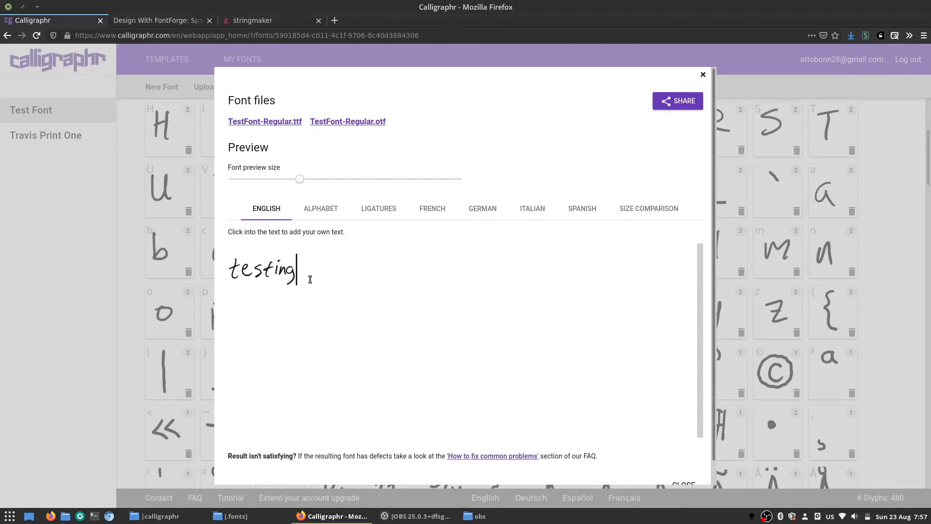
left_click_drag(309, 280, 282, 278)
Add "Sch" after "testing", removing and re-entering the "h" to compare separate letters with the ligature, and highlight "Sch".
left_click(316, 271)
type("Sch")
key("BackSpace")
type("h")
key("BackSpace")
type("h")
key("BackSpace")
left_click_drag(307, 270, 335, 271)
left_click(342, 274)
type("h")
left_click_drag(306, 270, 336, 275)
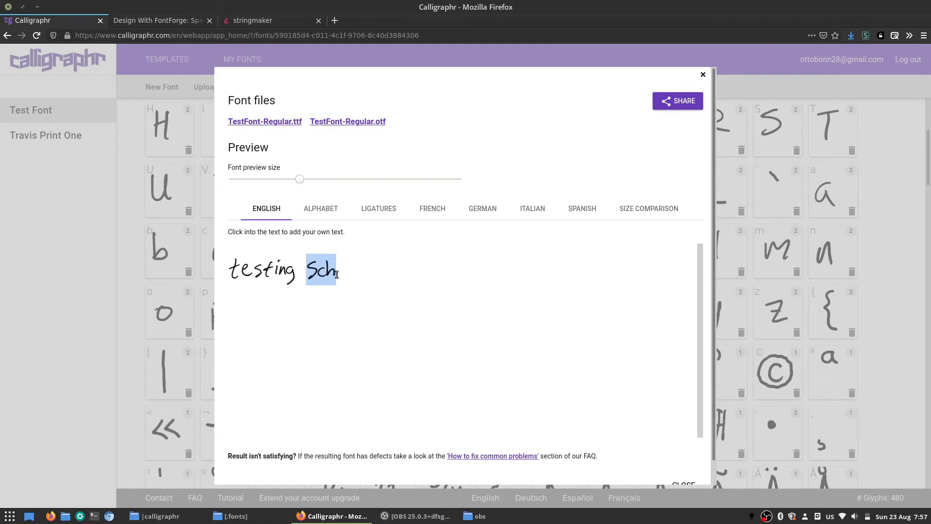
Complete the second word as "Schedule" and highlight its "edule" part.
left_click(347, 277)
type("edule")
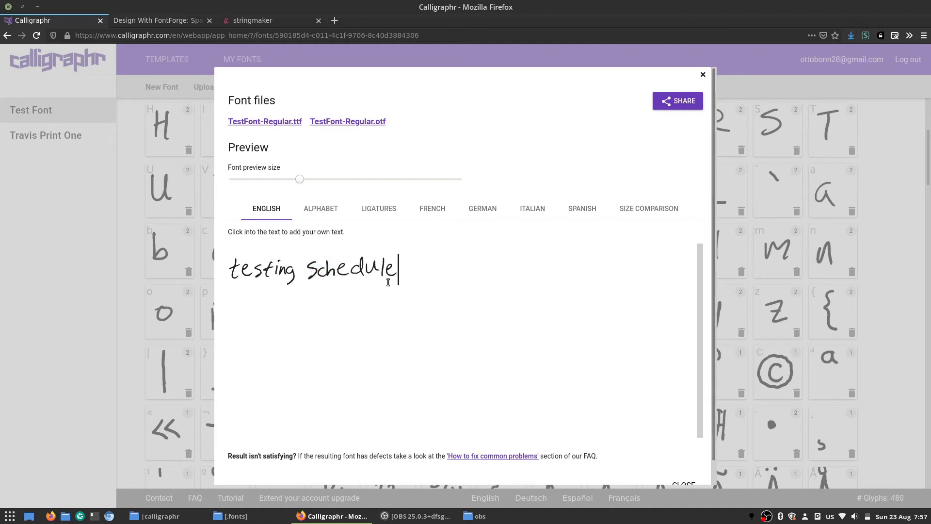
left_click_drag(336, 275, 394, 278)
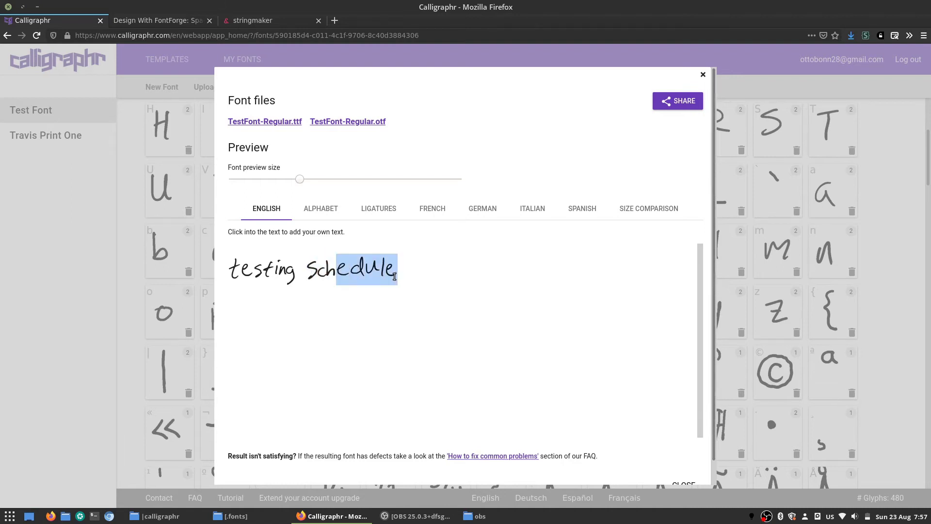
Examine how the letters of "schedule" connect in the Test Font preview and close the preview.
left_click(365, 306)
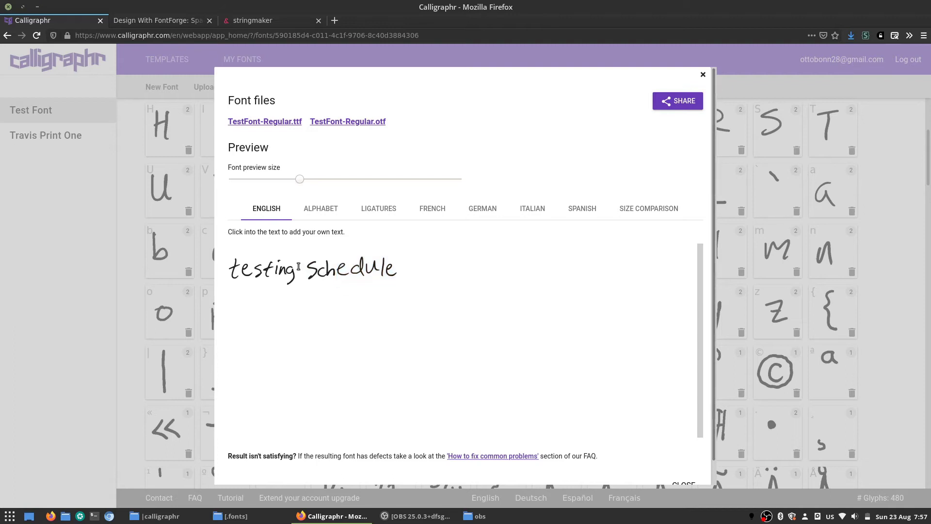
left_click_drag(306, 270, 336, 273)
left_click(388, 272)
left_click_drag(399, 272, 335, 271)
left_click(445, 265)
left_click_drag(340, 269, 410, 277)
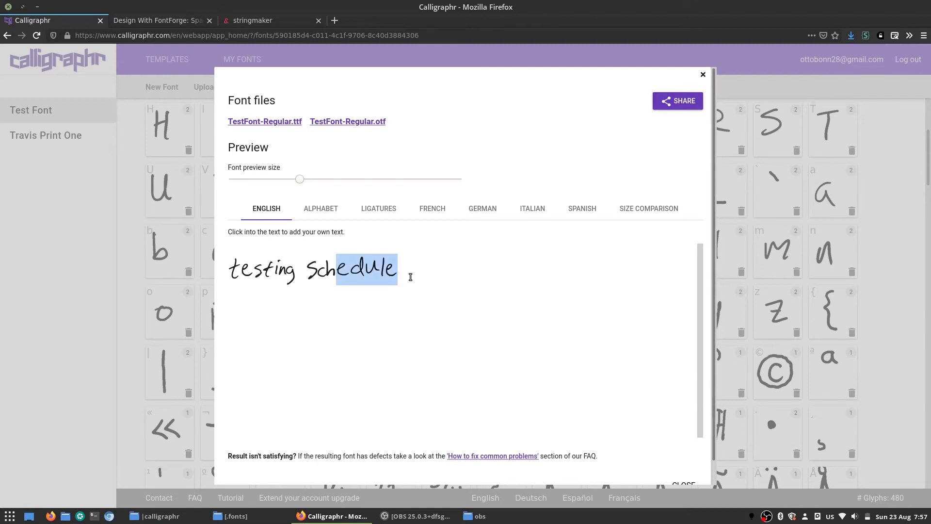
left_click(411, 276)
left_click(704, 75)
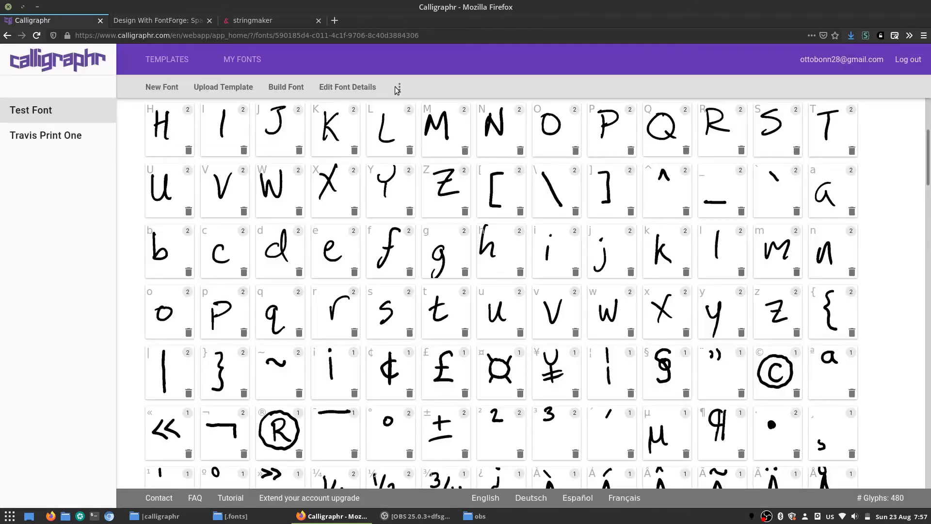
Open the Print One font and build it under its existing name with randomized characters enabled.
left_click(79, 137)
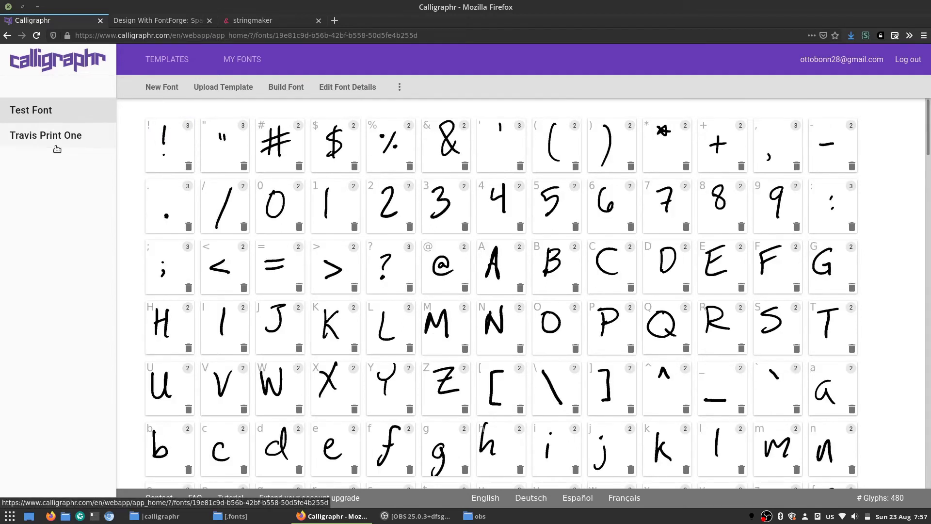
left_click(50, 146)
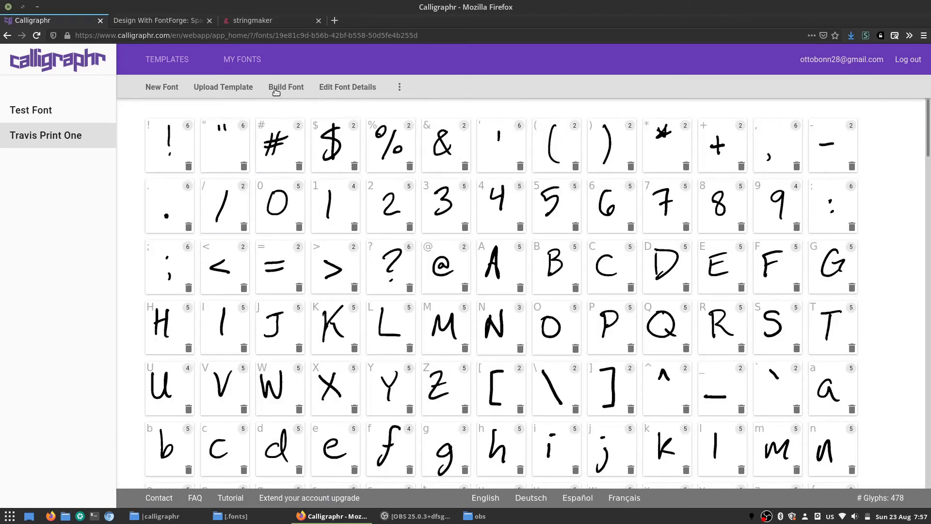
left_click(275, 90)
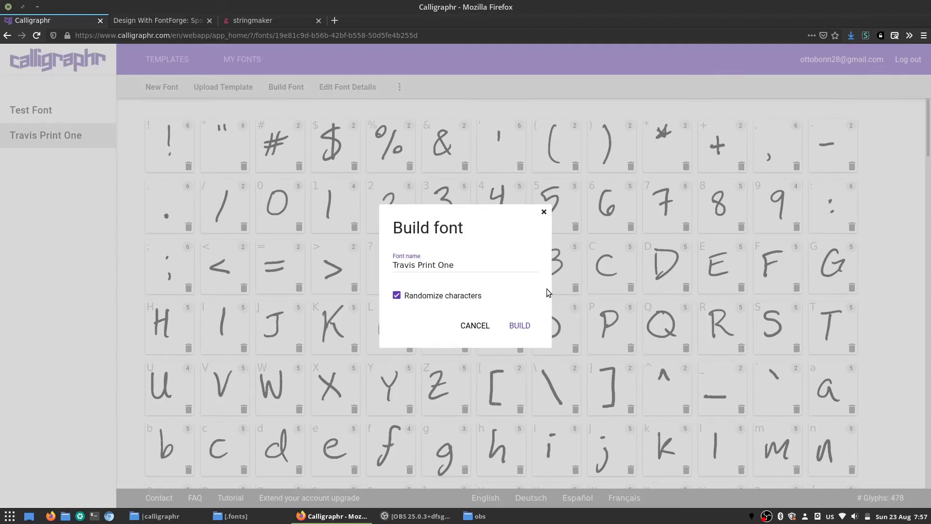
left_click(519, 332)
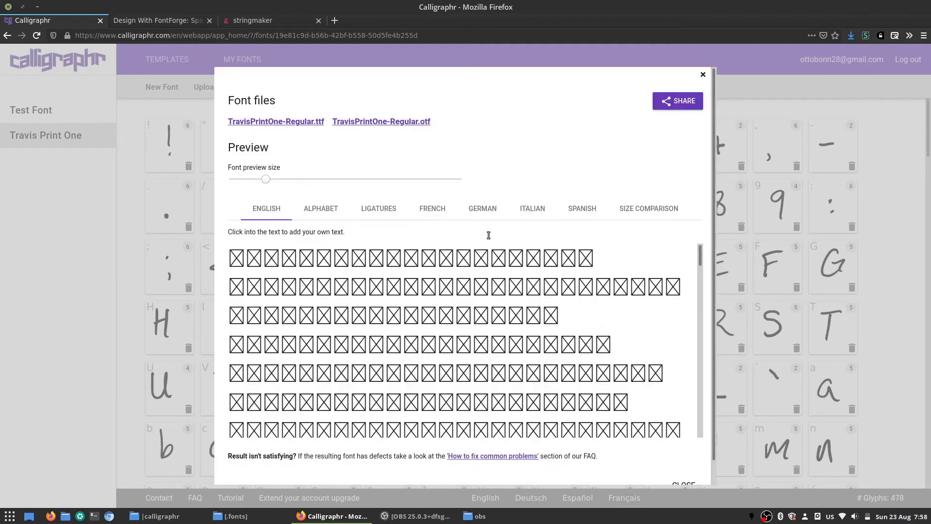
Read through the English sample text in the newly built font's preview.
triple_click(430, 285)
left_click(430, 285)
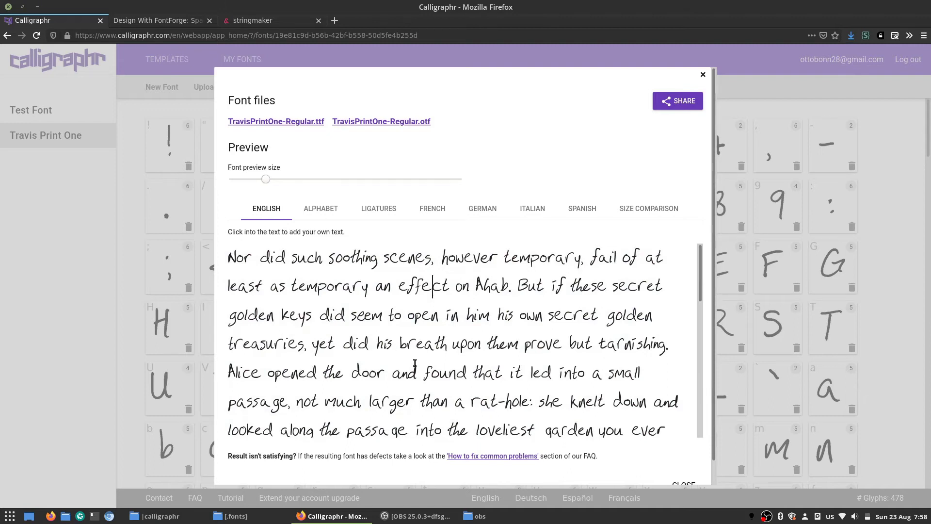
scroll(395, 363, "down", 2)
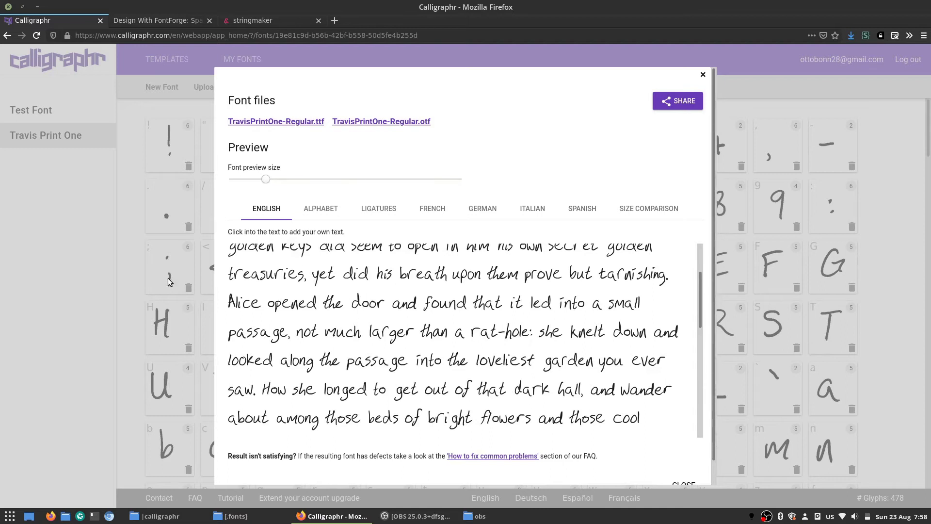
scroll(435, 294, "down", 2)
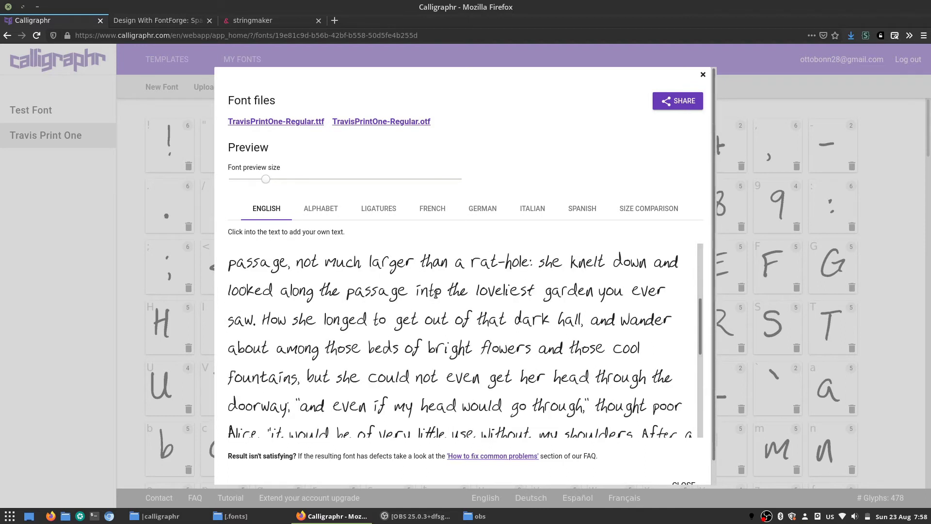
scroll(436, 294, "down", 2)
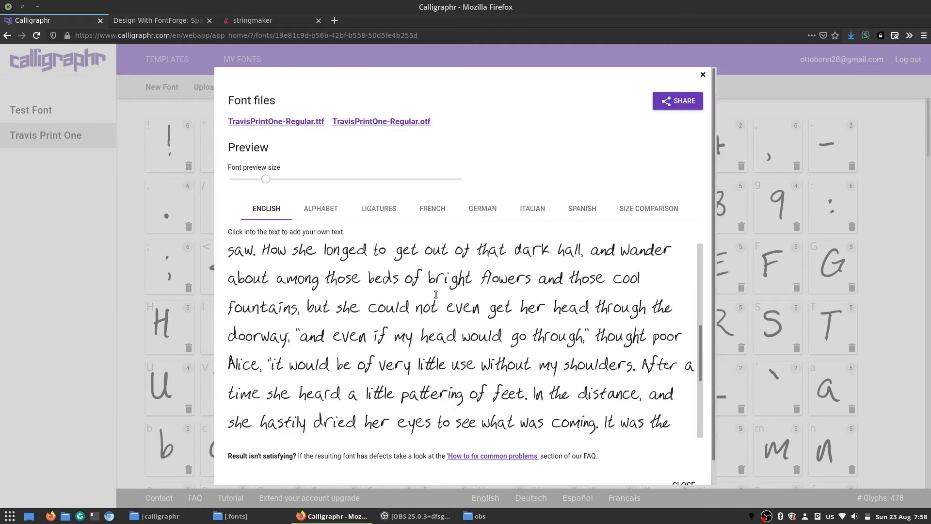
scroll(435, 308, "up", 5)
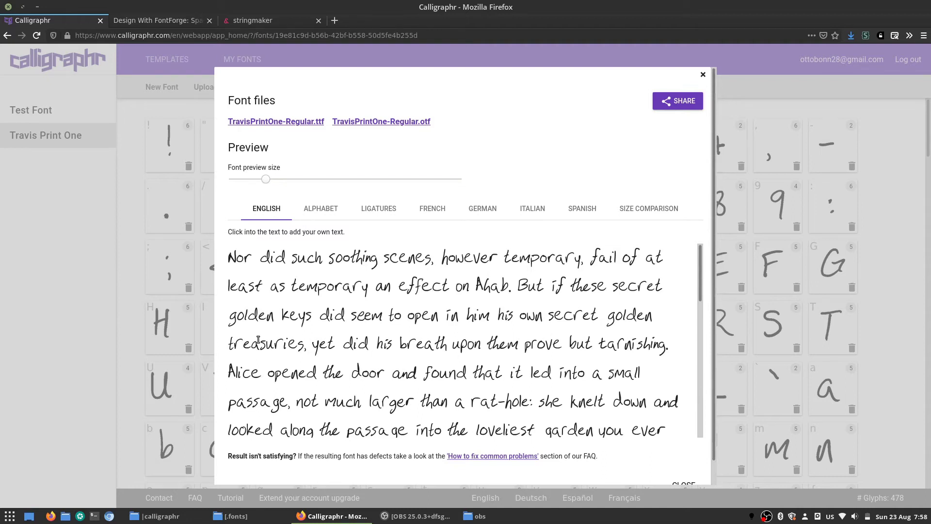
Examine the letterforms of "did", "effect" and "Ahab" in the opening lines of the English sample.
left_click_drag(310, 317, 341, 318)
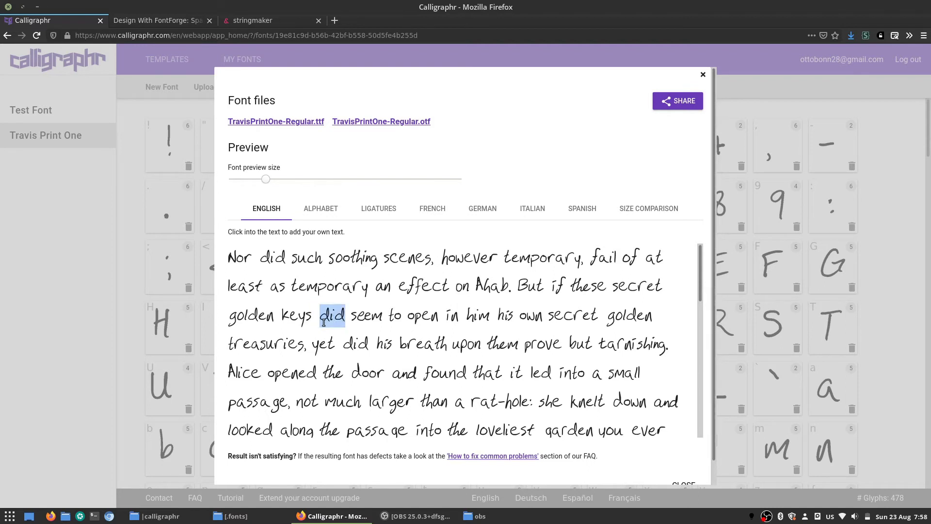
left_click(334, 315)
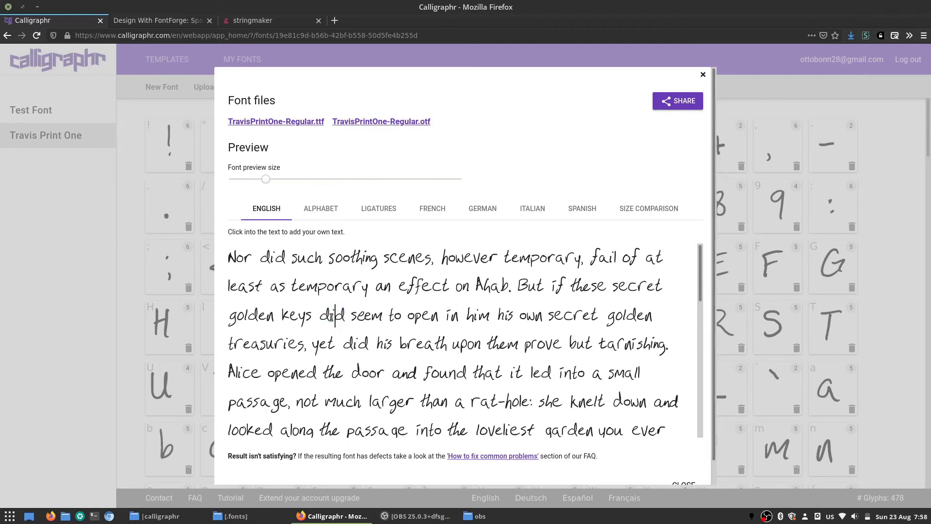
left_click_drag(328, 315, 340, 317)
left_click(336, 316)
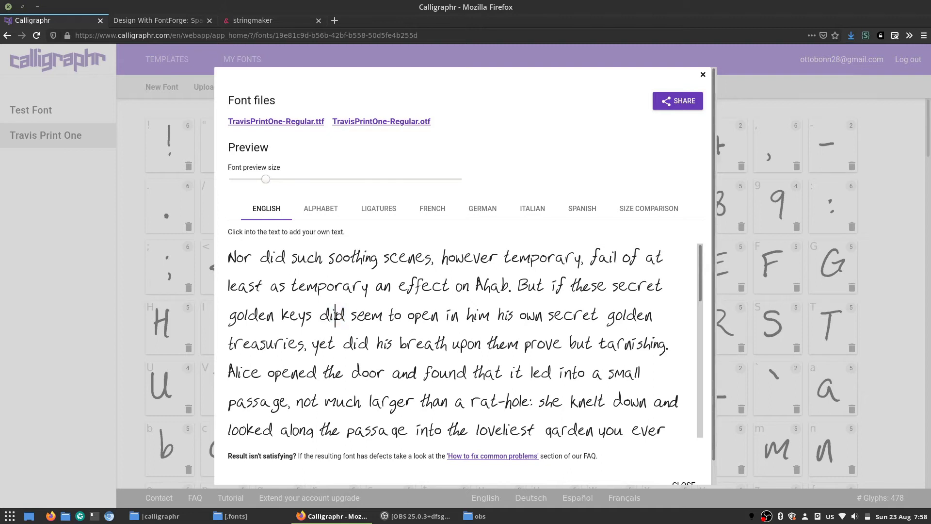
left_click(413, 286)
left_click_drag(414, 286, 423, 286)
left_click(400, 287)
left_click_drag(409, 287, 420, 287)
left_click(416, 289)
left_click_drag(470, 286, 505, 283)
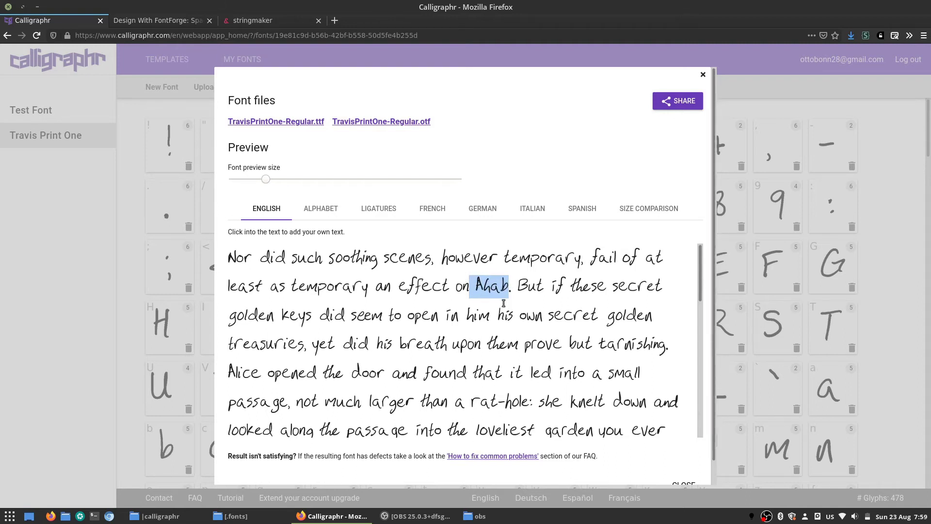
left_click(491, 291)
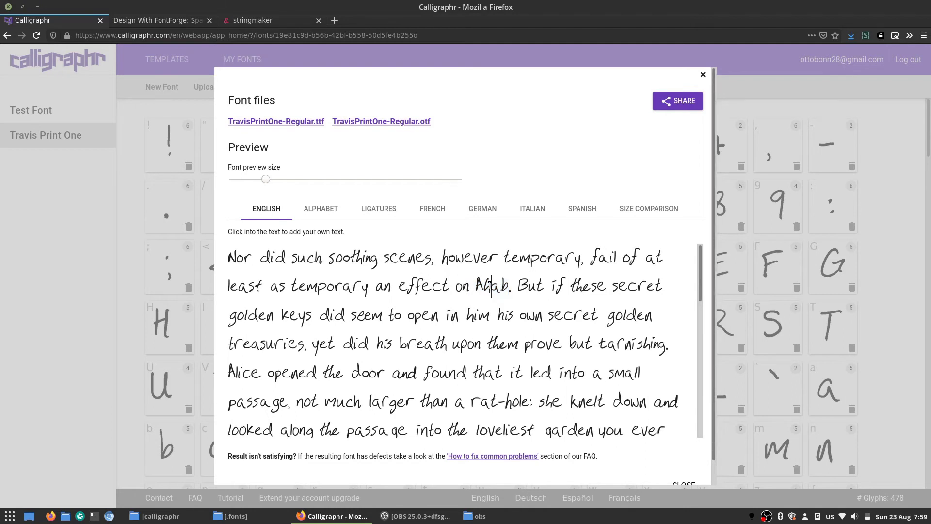
Inspect the double t in "little" and "pattering" and the "ing" in "returning" near the sample text's end.
scroll(490, 286, "down", 5)
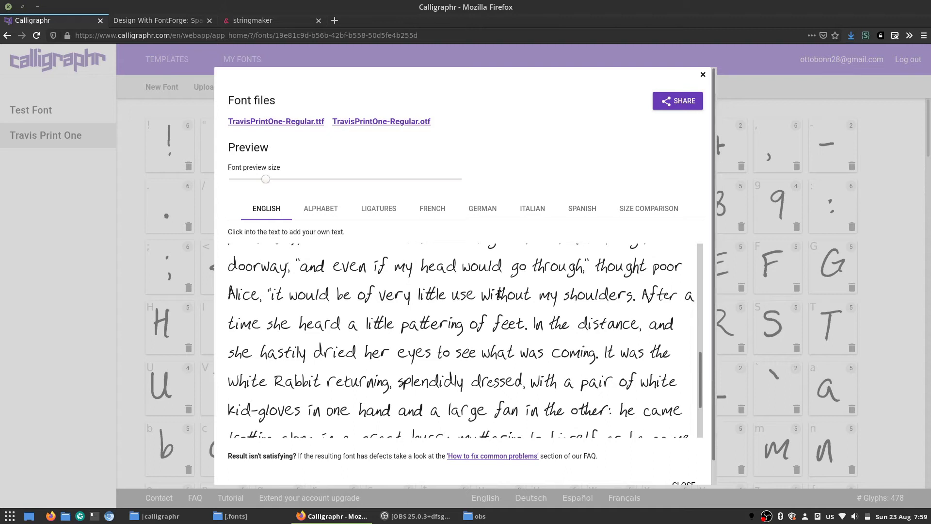
left_click_drag(426, 295, 437, 294)
left_click_drag(373, 325, 431, 324)
scroll(459, 426, "down", 3)
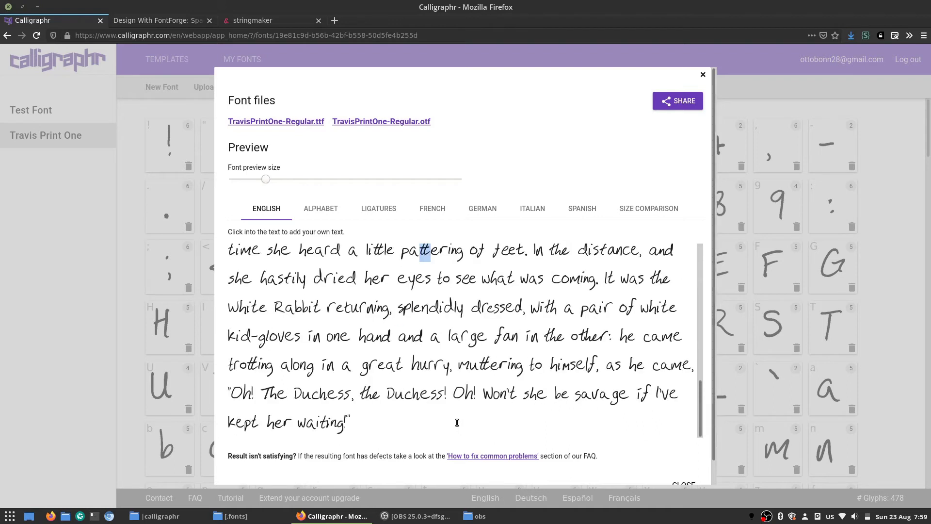
left_click_drag(374, 307, 384, 306)
left_click(378, 307)
left_click_drag(320, 311, 390, 315)
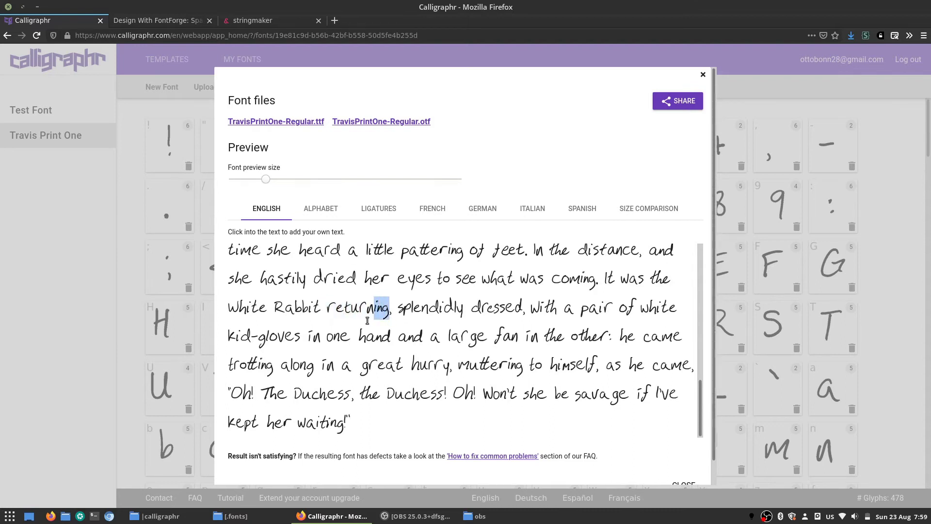
scroll(401, 325, "down", 1)
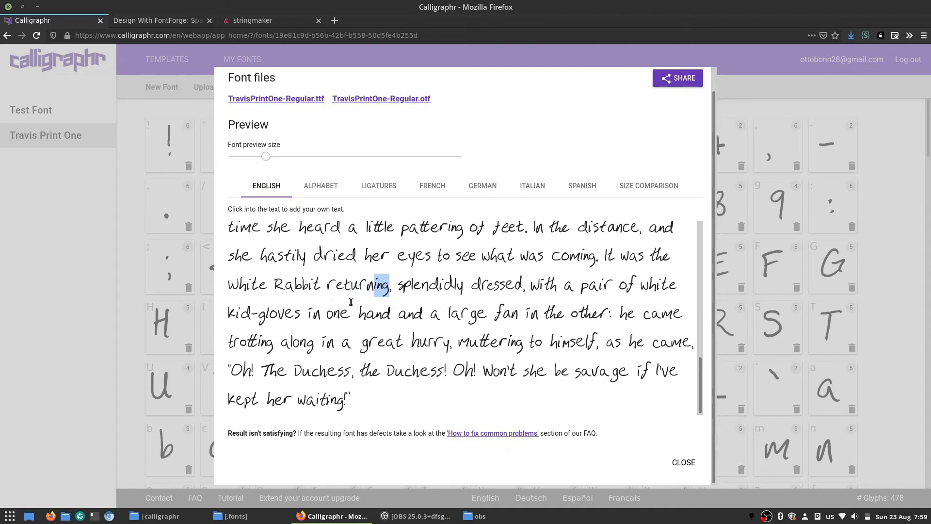
Compare the letter shapes and connections in the words "temporary", "prove" and "even" in the sample text.
scroll(369, 315, "up", 8)
scroll(370, 310, "up", 5)
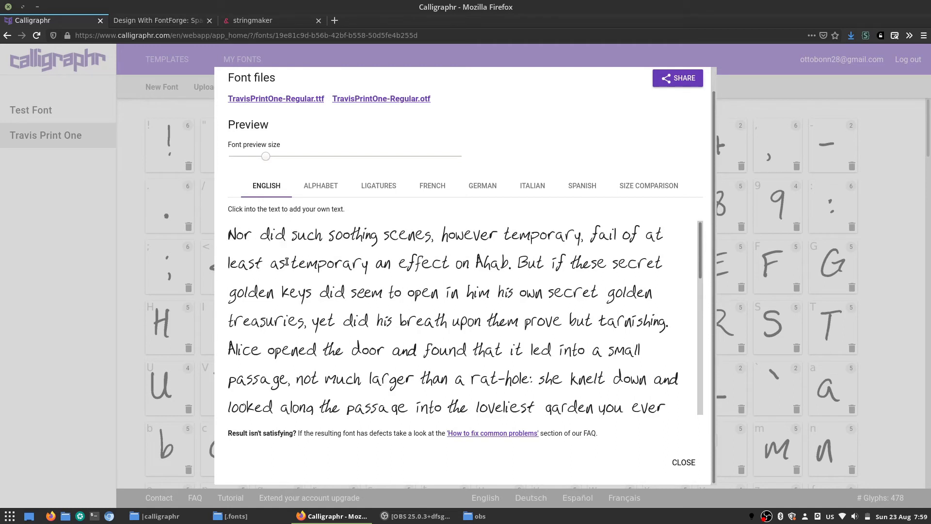
left_click_drag(293, 261, 371, 259)
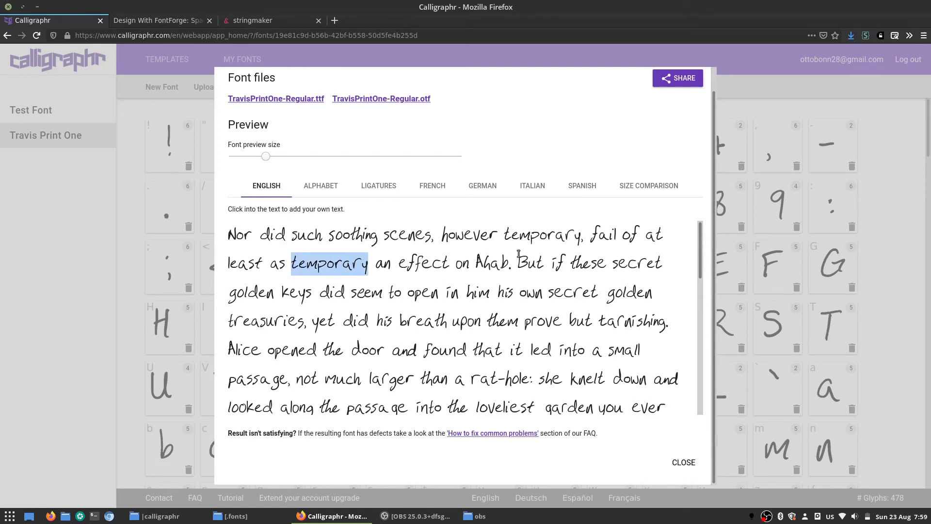
scroll(518, 257, "down", 3)
left_click_drag(520, 253, 566, 249)
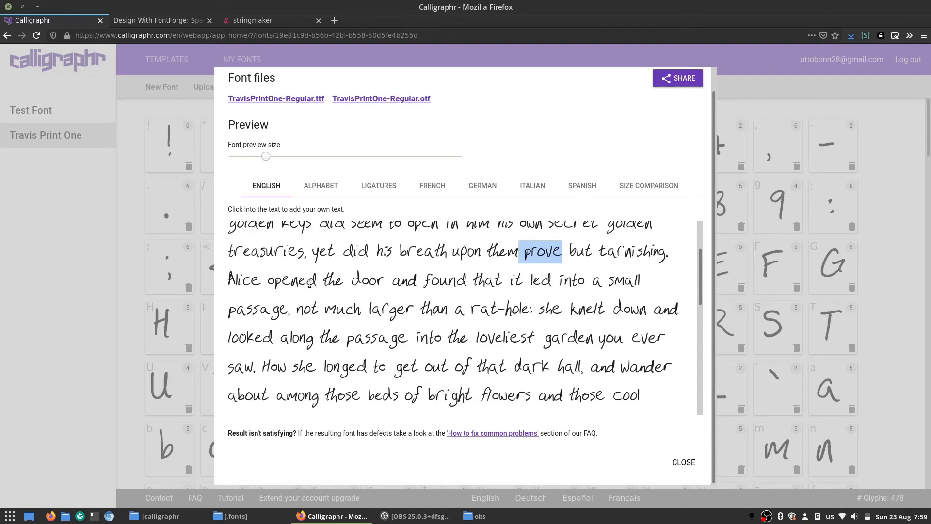
scroll(310, 284, "down", 3)
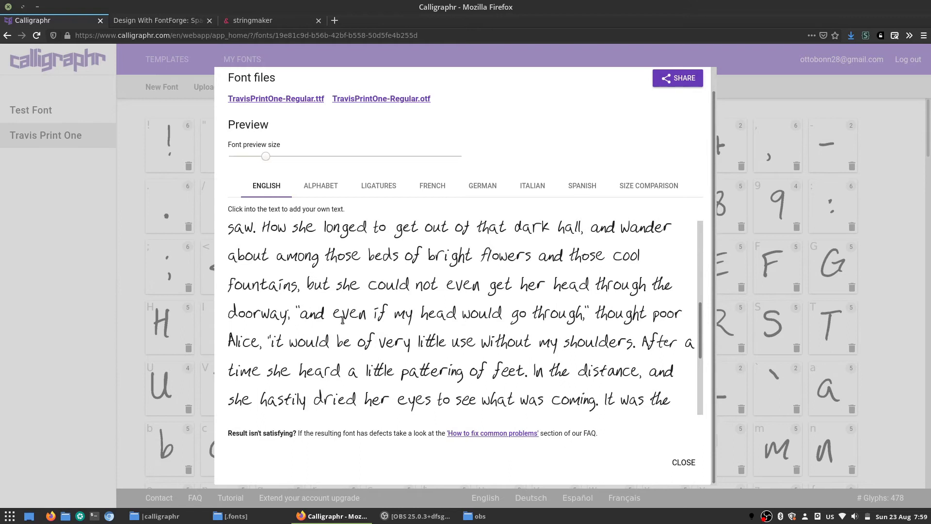
left_click_drag(332, 313, 364, 313)
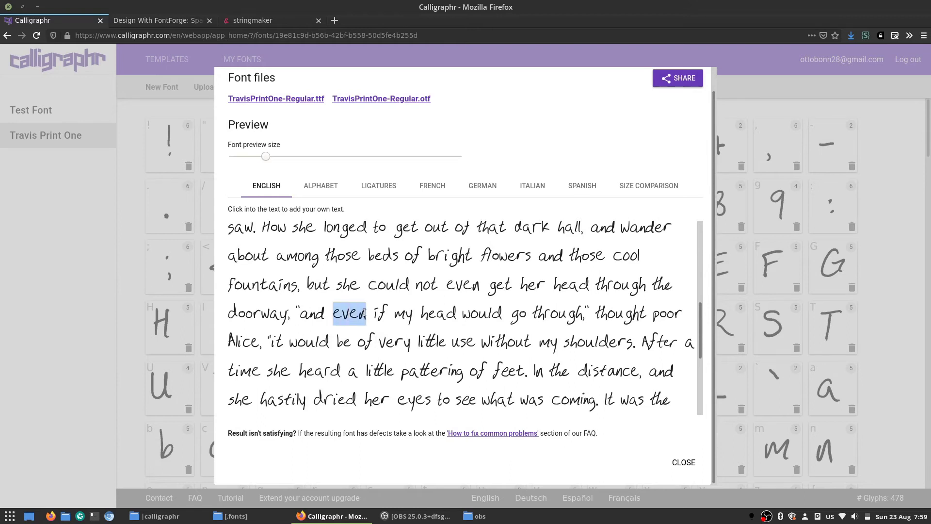
Check the r in "rat-hole" and the letters of "bright" in the sample text, and close the font preview.
scroll(370, 301, "up", 5)
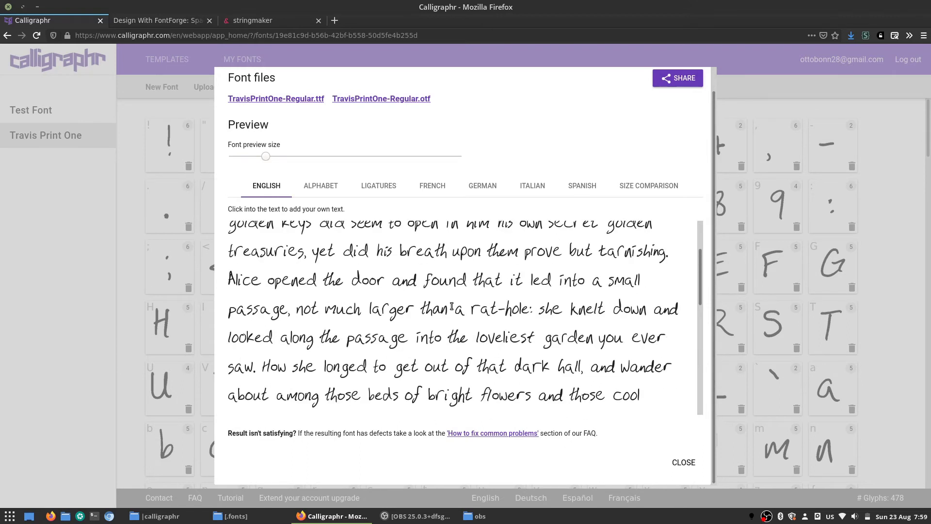
scroll(462, 287, "down", 3)
left_click_drag(468, 240, 477, 240)
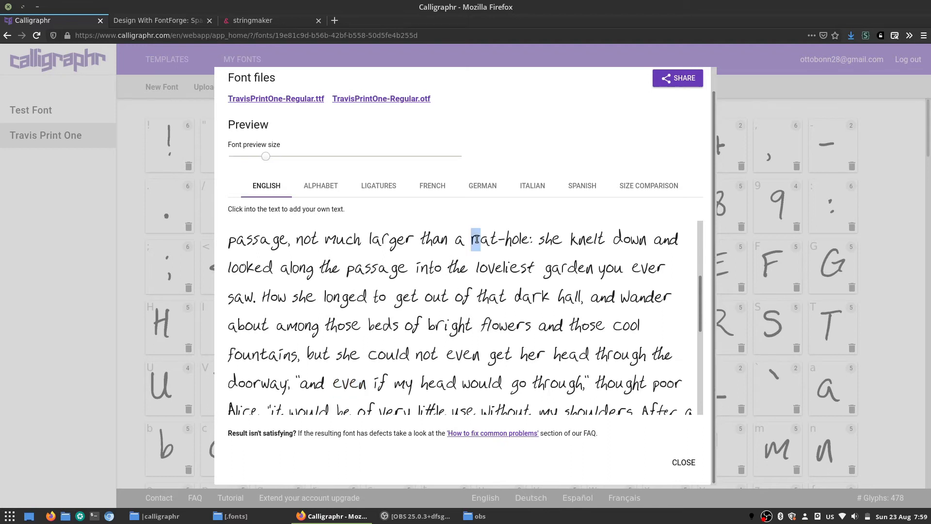
left_click_drag(435, 326, 442, 321)
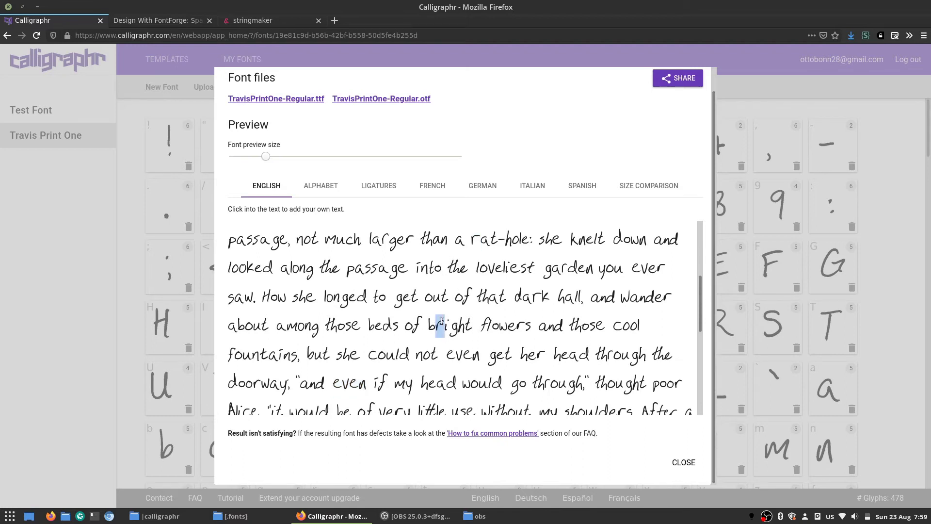
left_click(458, 327)
left_click_drag(449, 327, 465, 327)
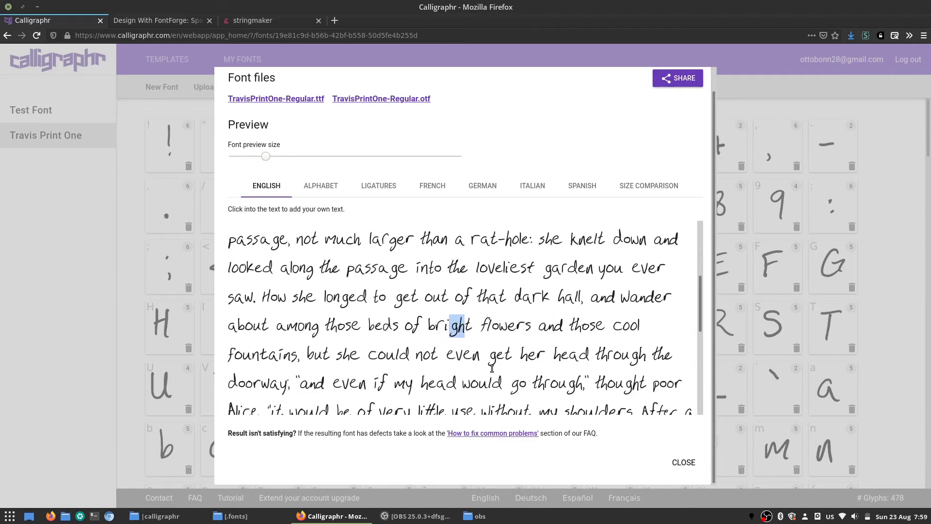
scroll(486, 367, "down", 5)
scroll(473, 359, "up", 10)
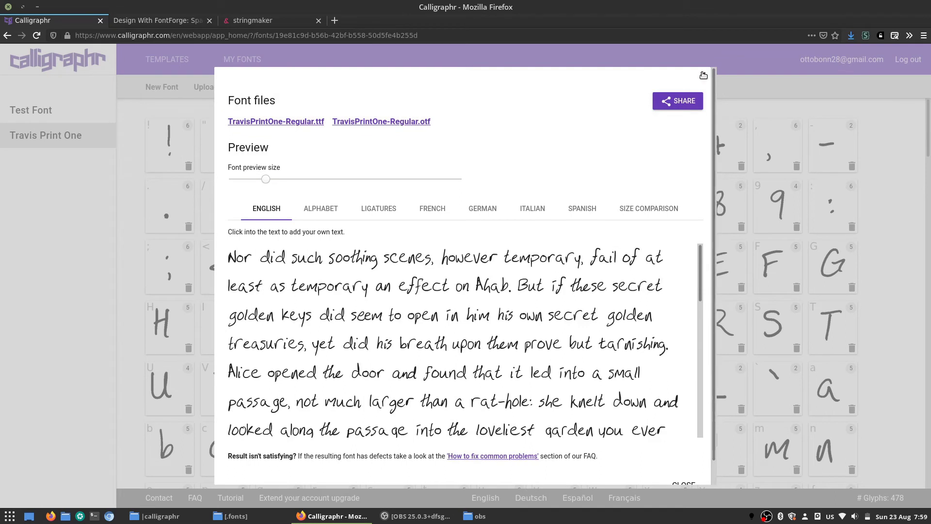
left_click(704, 75)
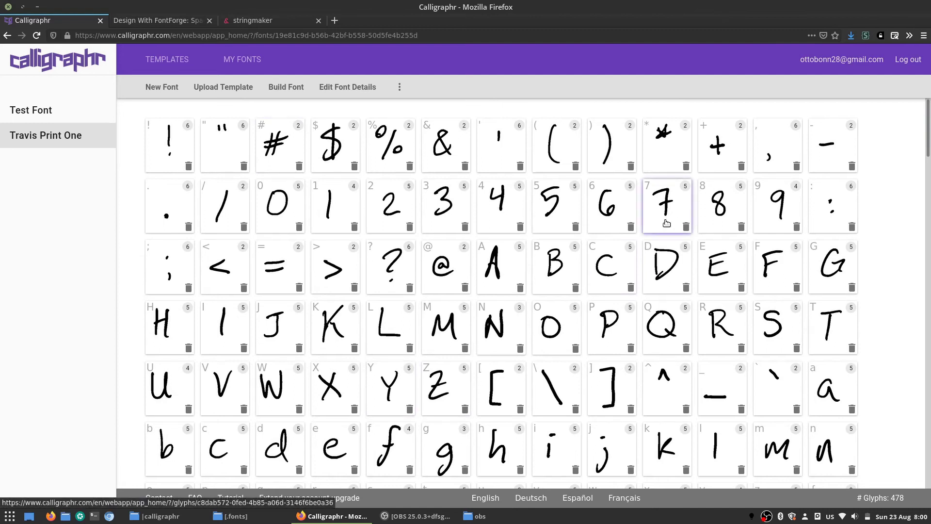
Search the installed applications for "font" and try to launch the FontForge AppImage.
key("super")
type("font")
key("Down")
key("Down")
key("Down")
key("Down")
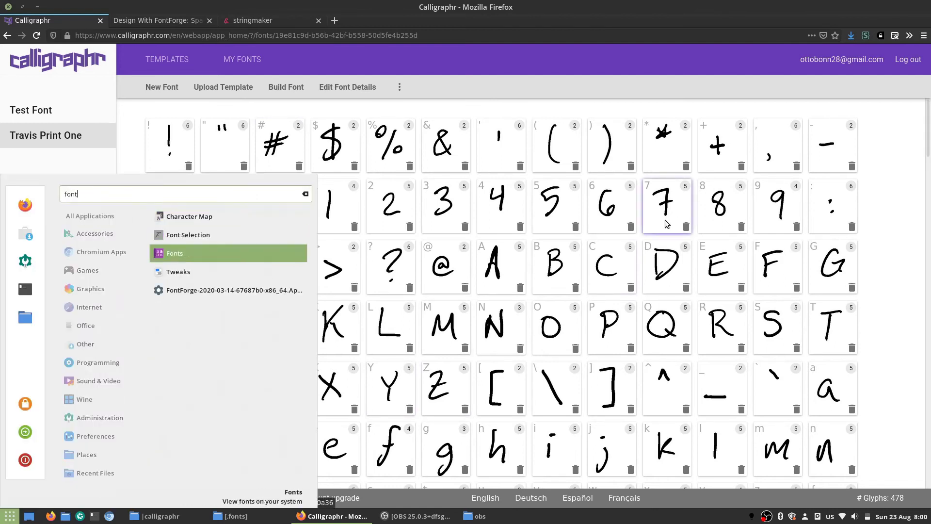
key("Return")
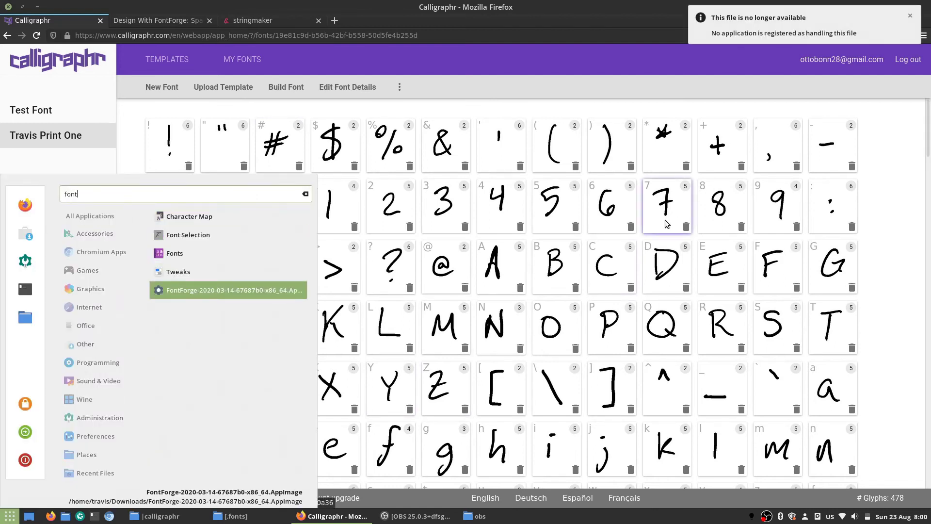
key("Escape")
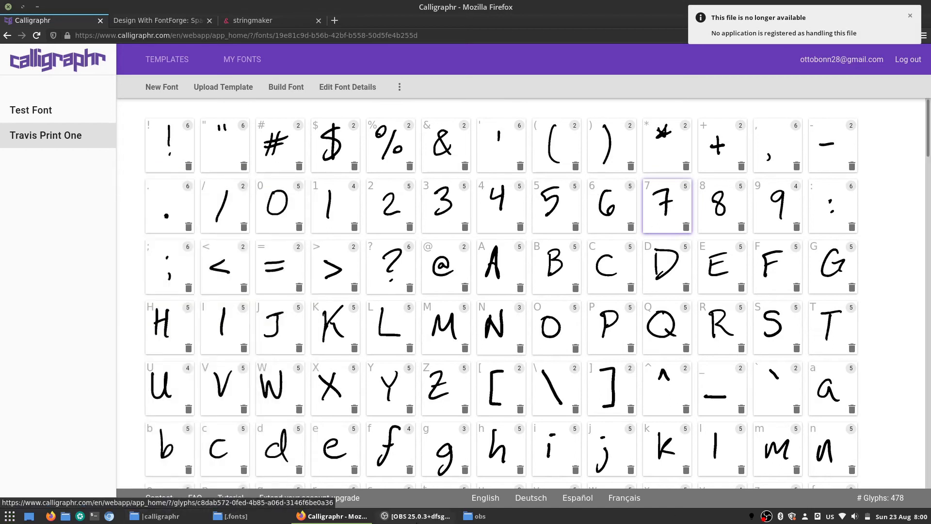
left_click(160, 516)
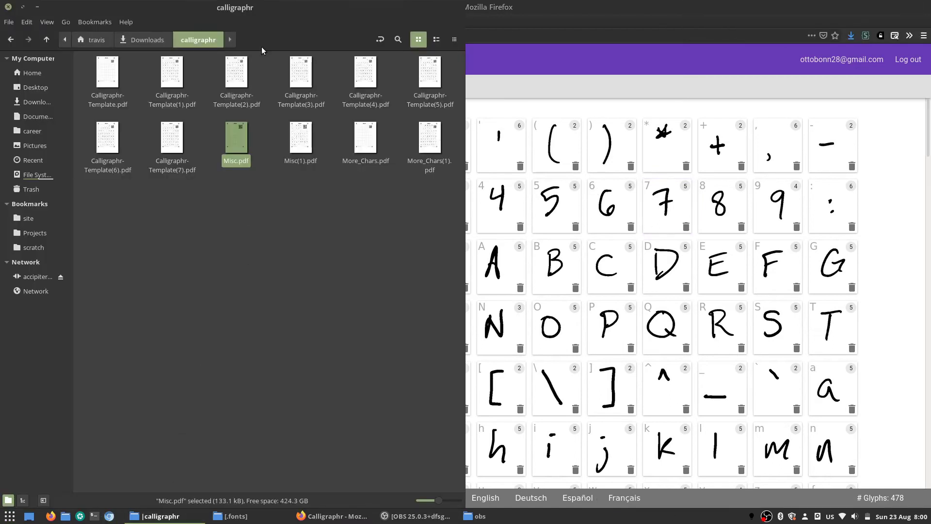
left_click(139, 40)
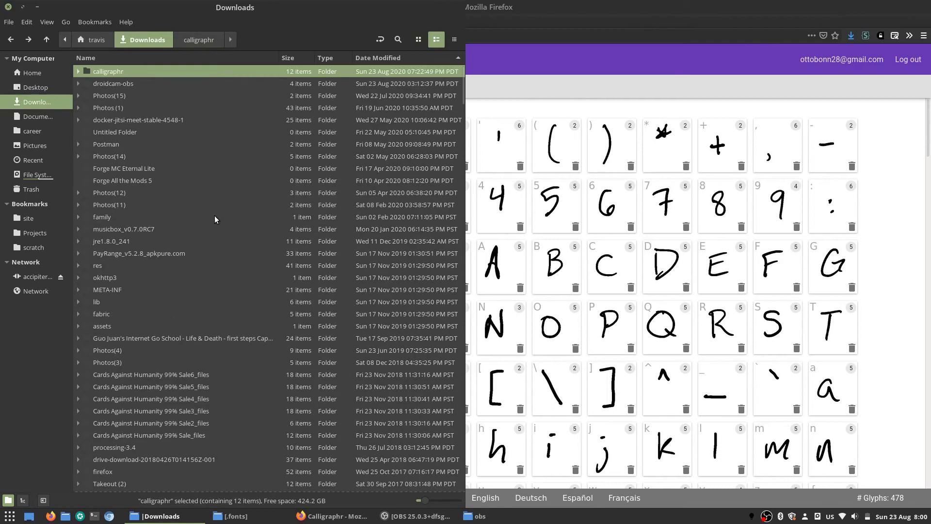
scroll(215, 216, "down", 3)
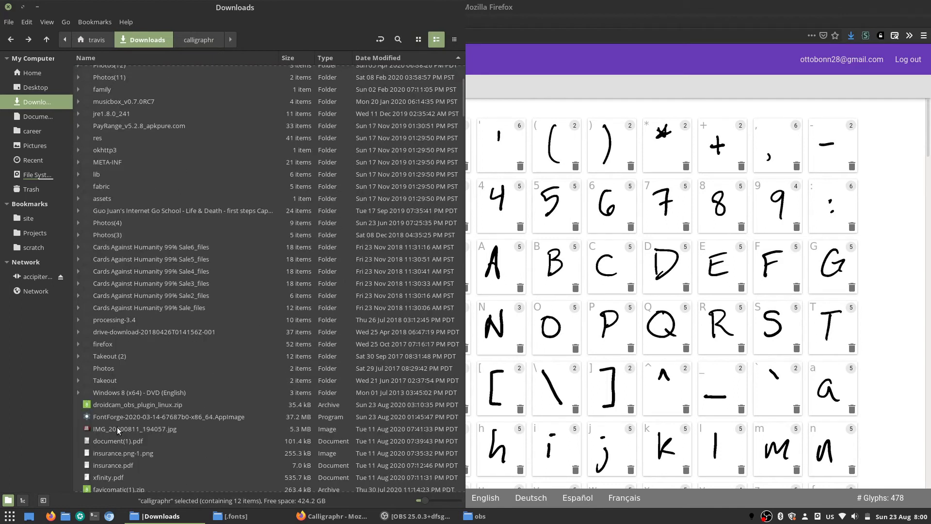
double_click(117, 417)
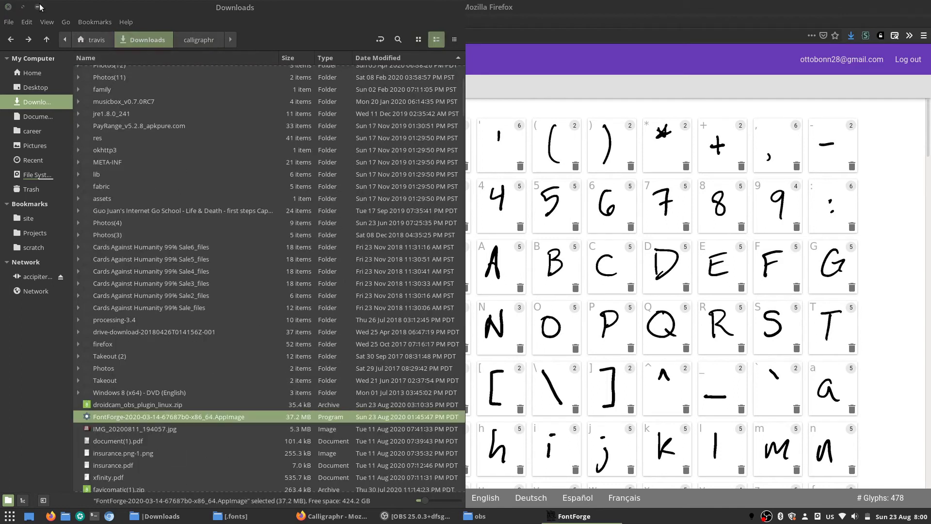
left_click(38, 7)
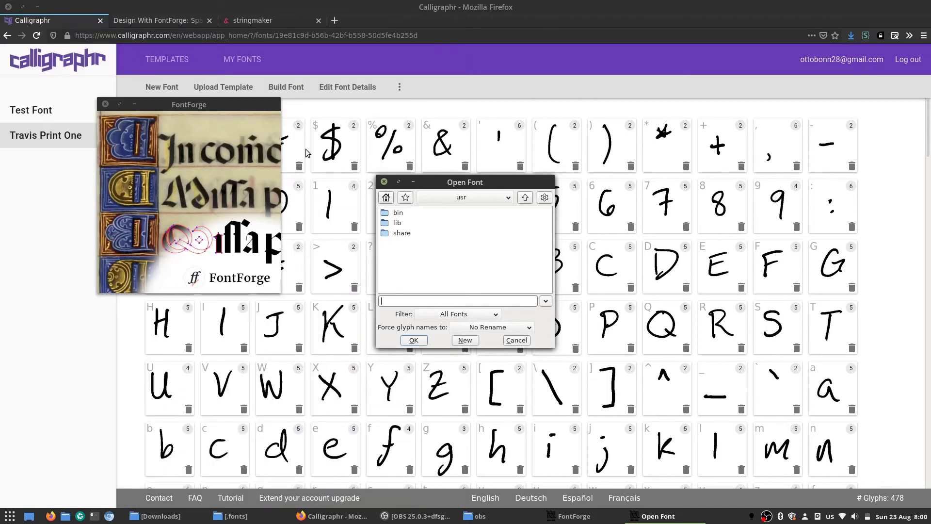
Browse to the home folder in the Open Font dialog and look for the hidden fonts folder.
left_click_drag(434, 180, 424, 170)
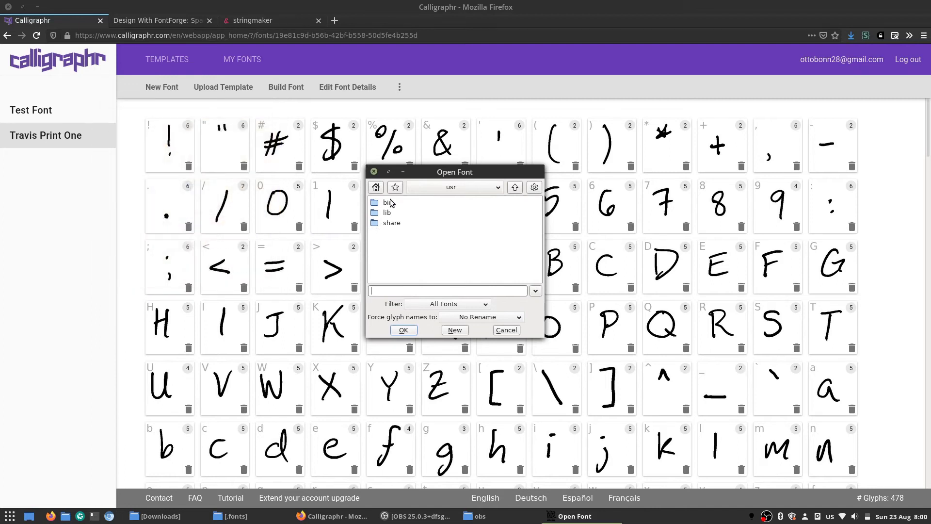
left_click(376, 187)
scroll(415, 238, "down", 5)
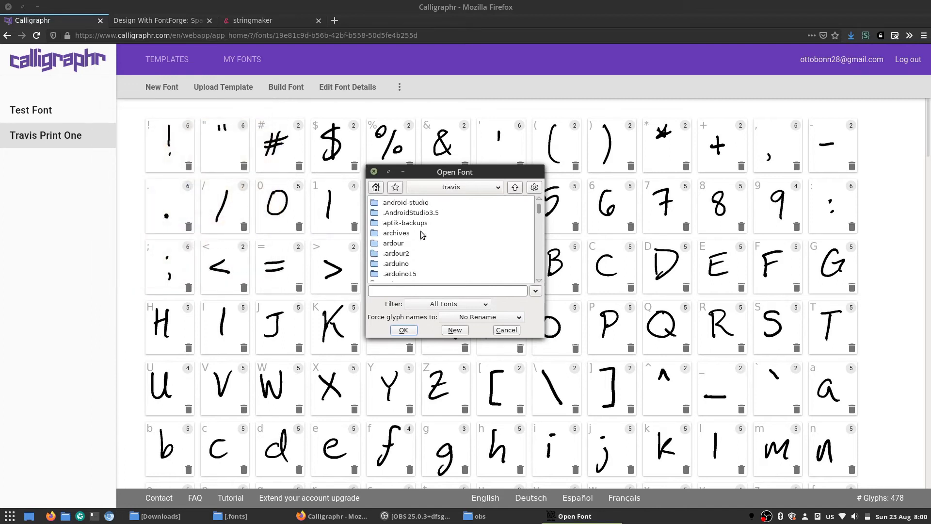
scroll(416, 238, "down", 2)
scroll(409, 237, "up", 5)
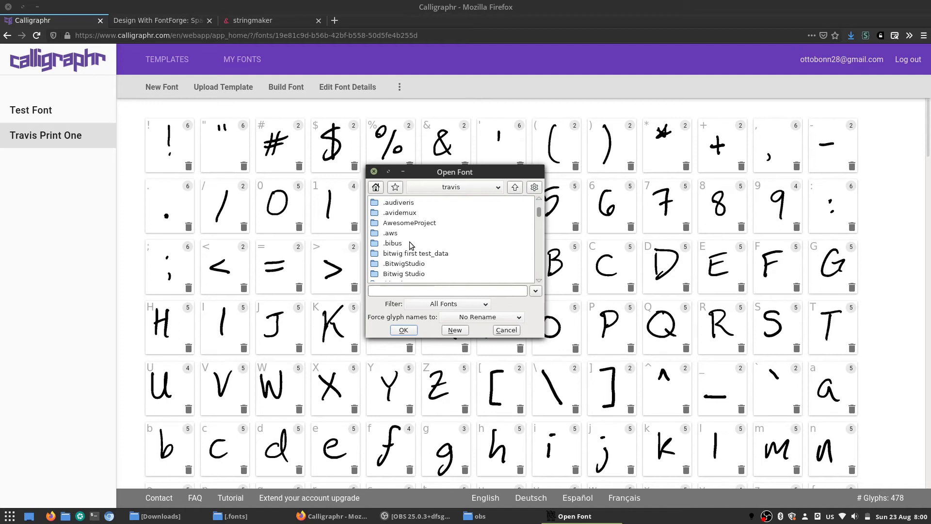
left_click(406, 233)
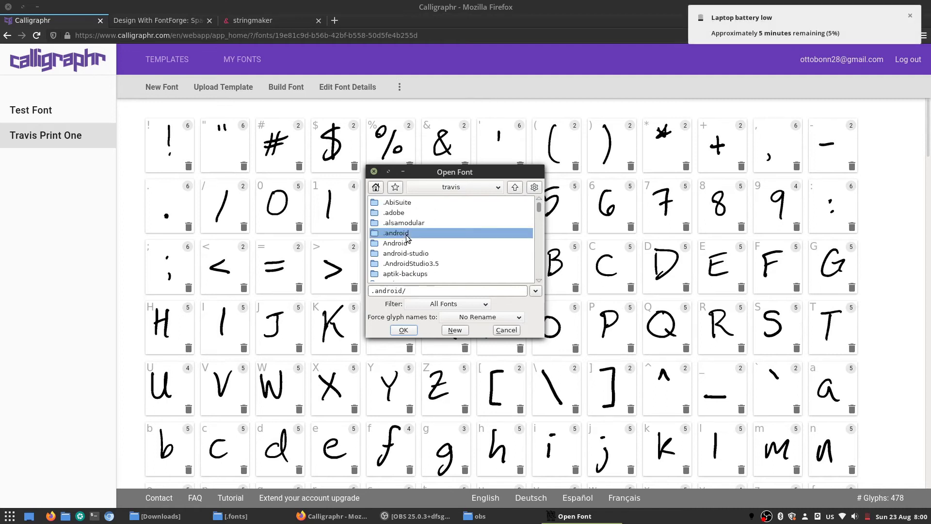
type(".fo")
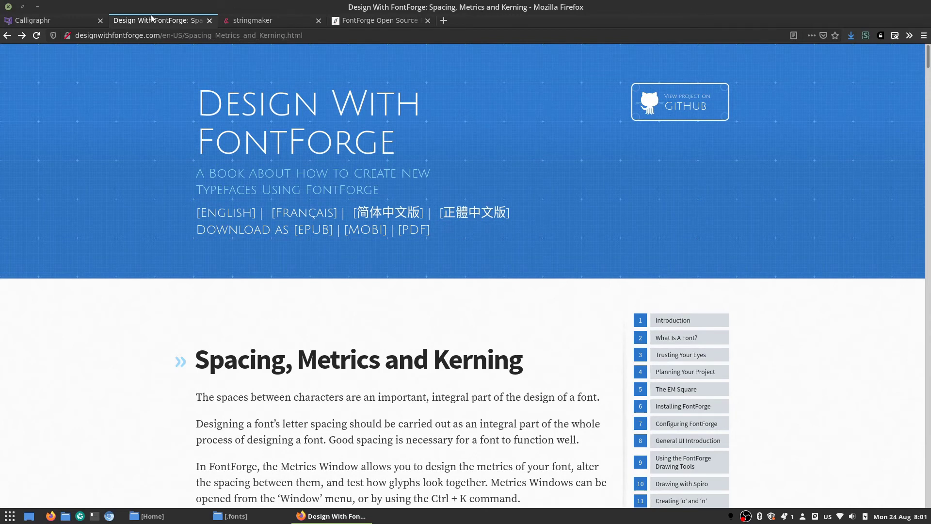
Look over the FontForge website's home page and its recommended book, Design With FontForge.
left_click(44, 21)
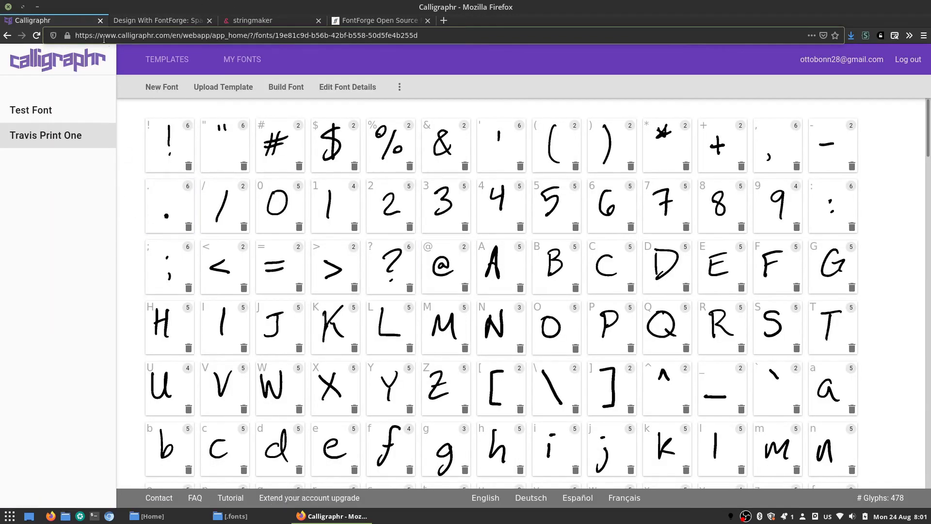
left_click(345, 24)
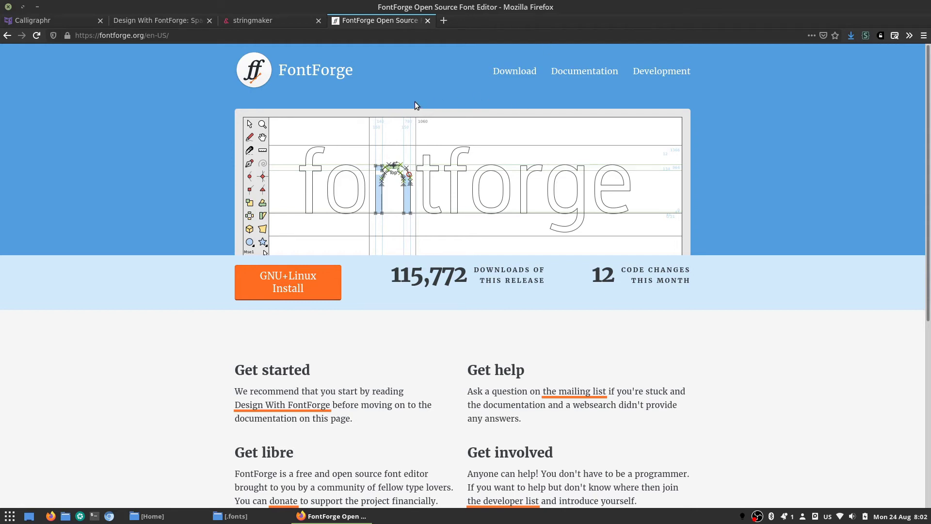
left_click(146, 21)
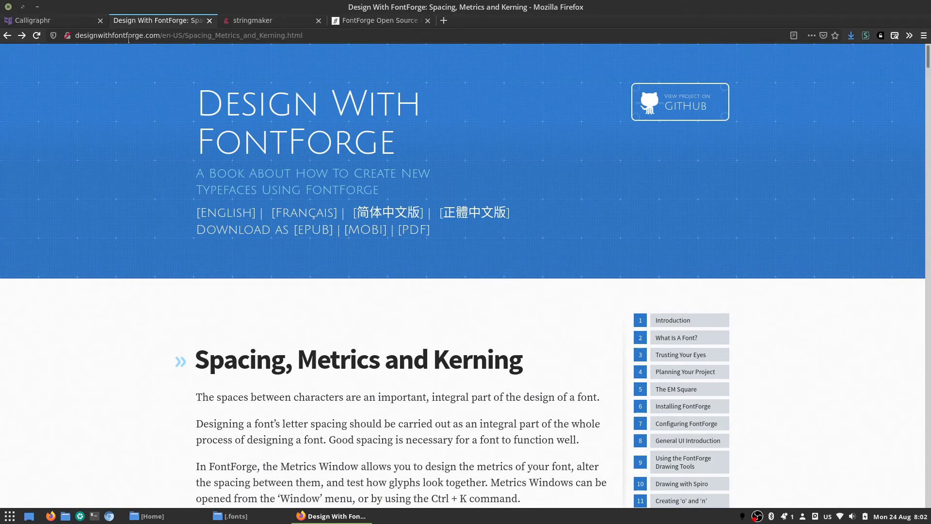
left_click(393, 22)
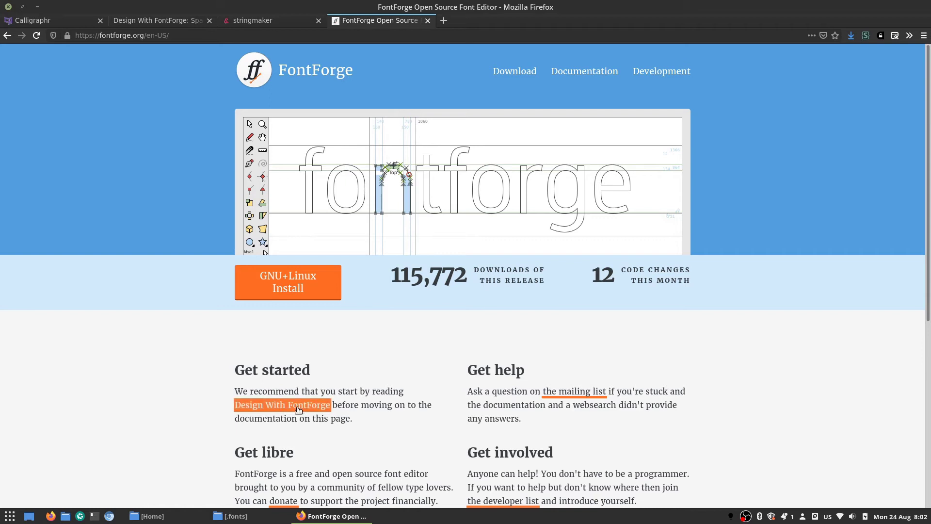
left_click(179, 17)
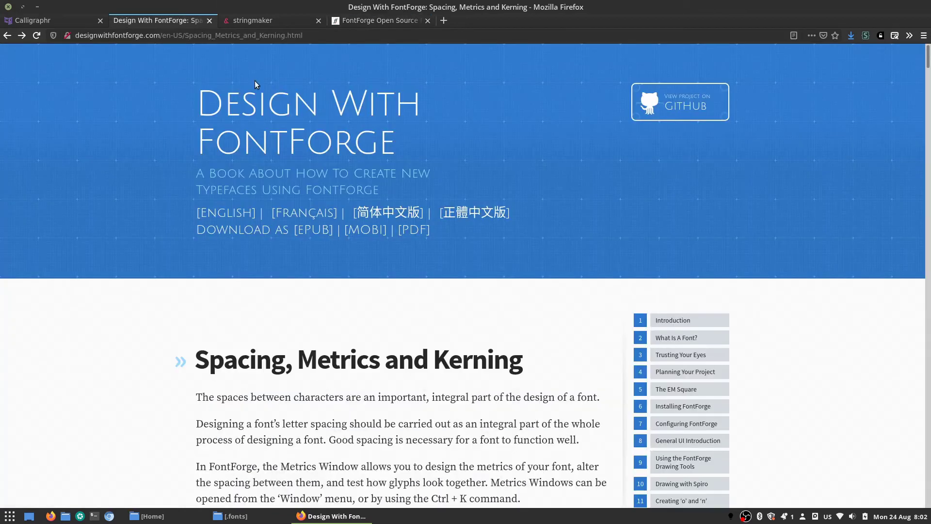
Look through the "Spacing, Metrics and Kerning" chapter and the chapter list of Design With FontForge.
scroll(283, 120, "down", 5)
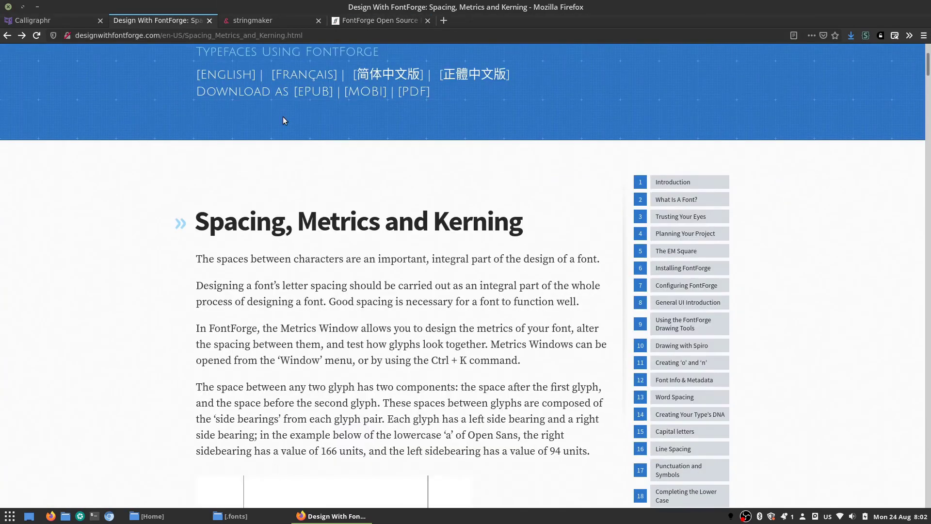
scroll(279, 128, "down", 1)
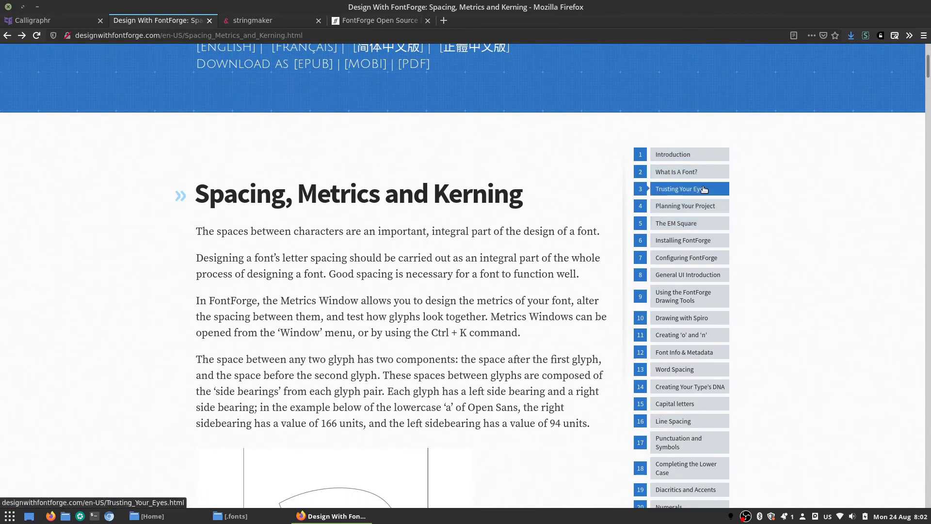
scroll(528, 190, "down", 2)
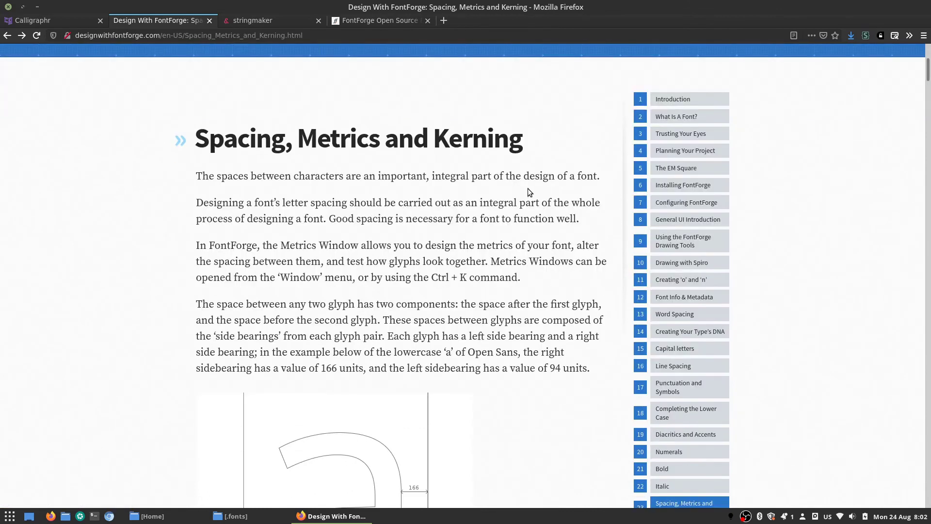
scroll(528, 189, "down", 1)
scroll(733, 146, "down", 1)
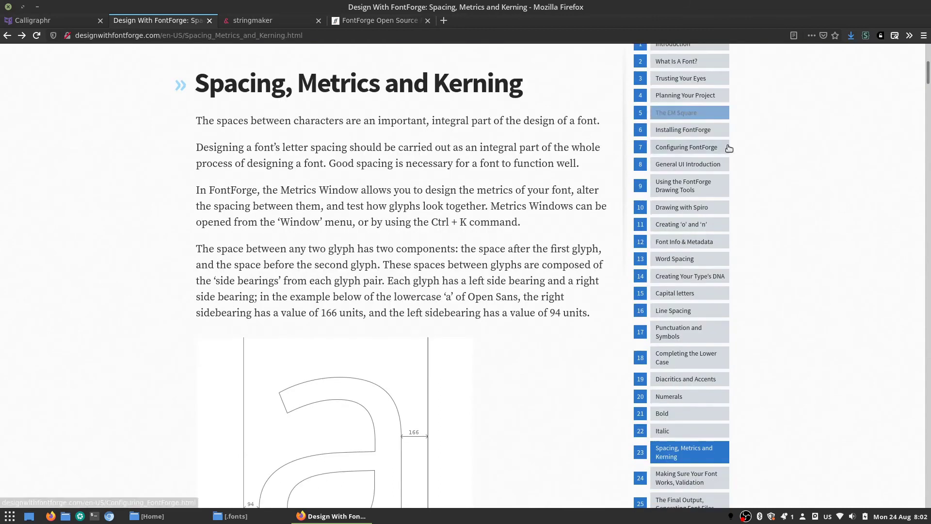
scroll(704, 122, "down", 2)
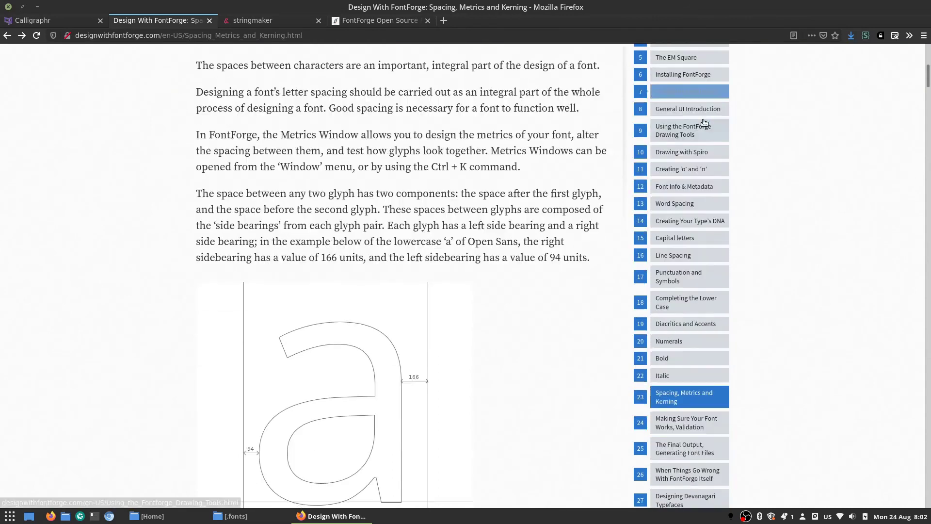
scroll(704, 121, "down", 1)
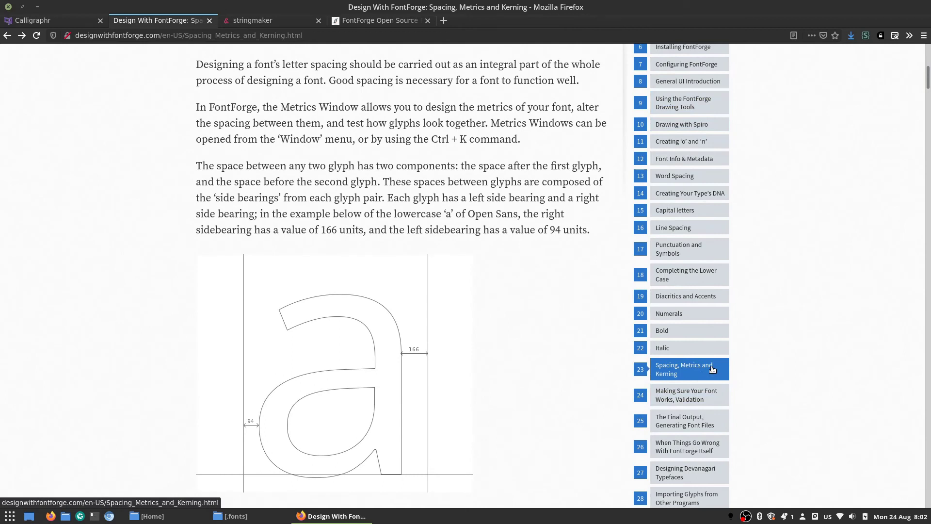
scroll(470, 262, "up", 3)
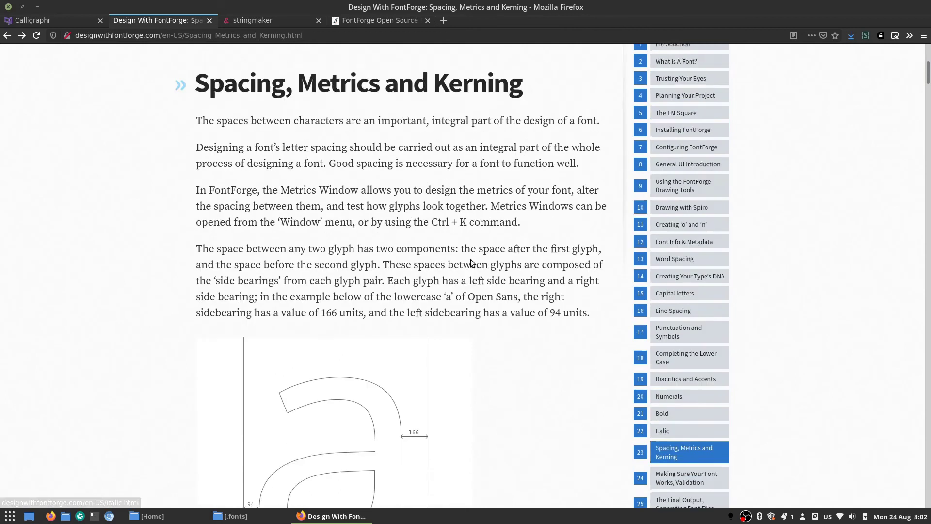
scroll(463, 260, "up", 3)
scroll(449, 242, "up", 7)
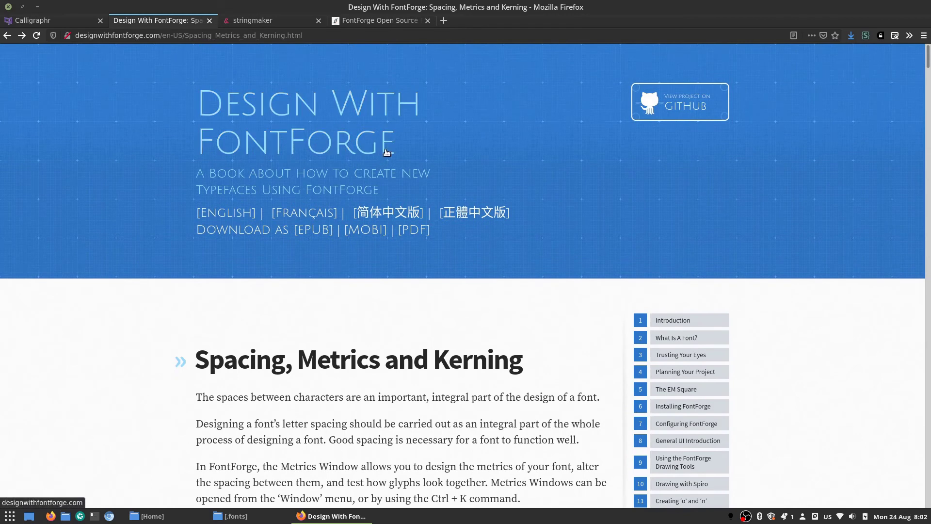
scroll(490, 147, "down", 7)
scroll(490, 148, "down", 3)
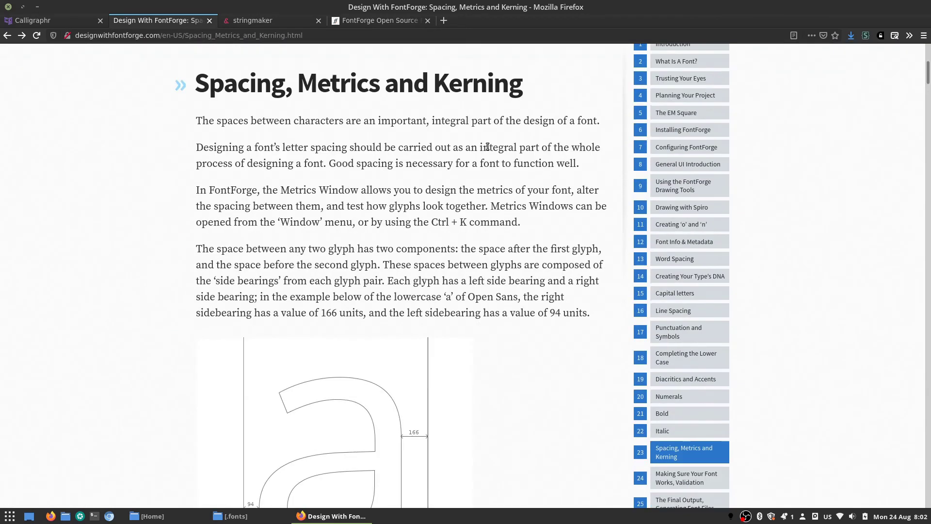
Build the Travis Print One font in Calligraphr with randomized characters.
left_click(78, 20)
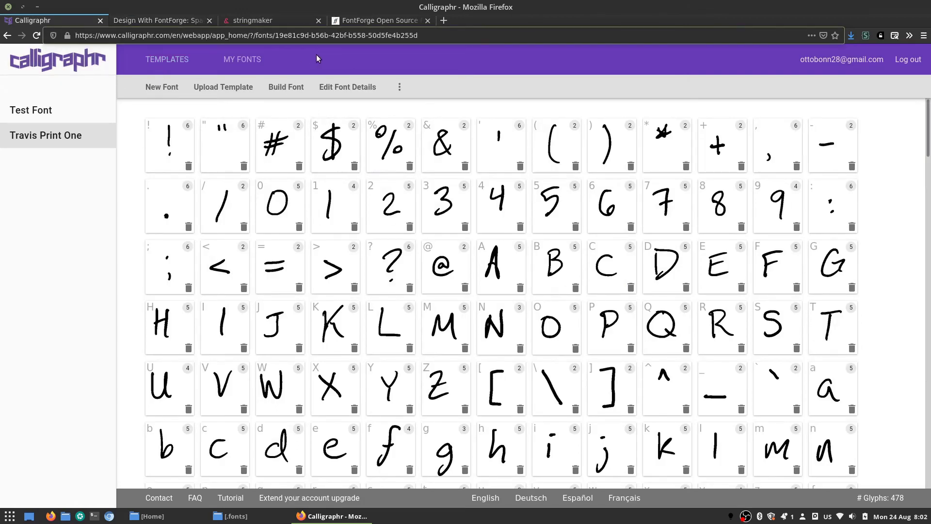
left_click(286, 87)
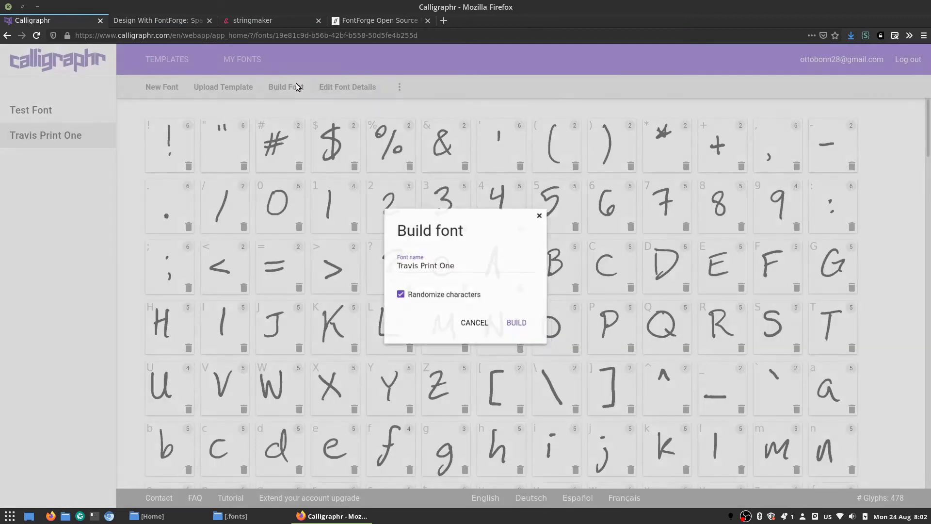
left_click(515, 326)
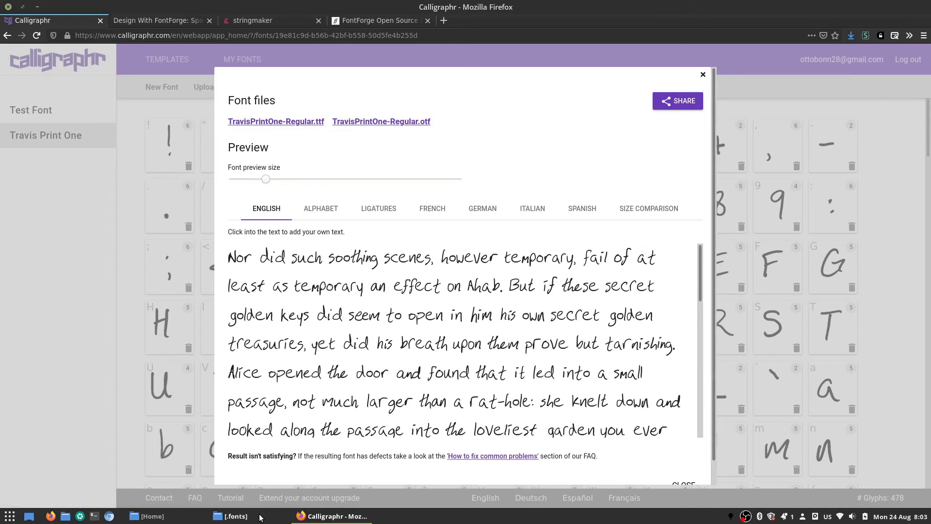
Check the .fonts folder for TravisPrintOne-Regular.otf and return to the FontForge website.
left_click(231, 516)
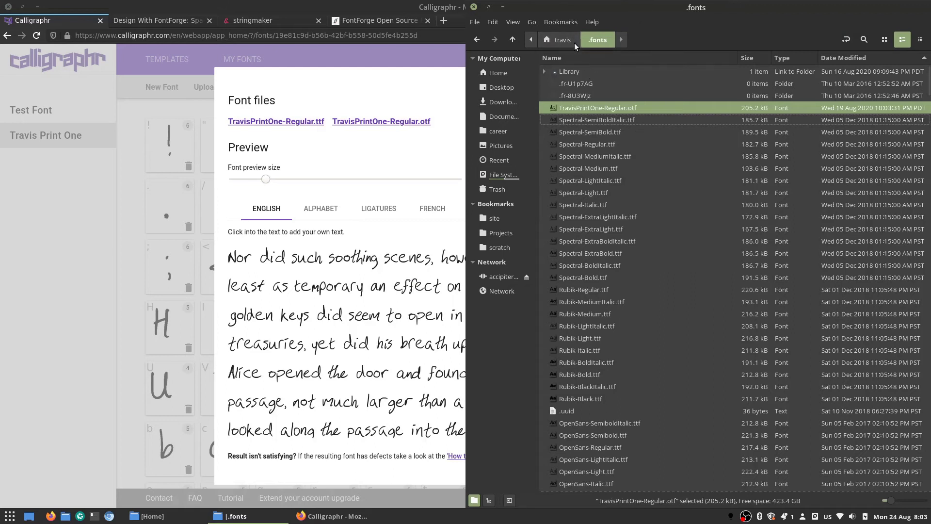
left_click(503, 7)
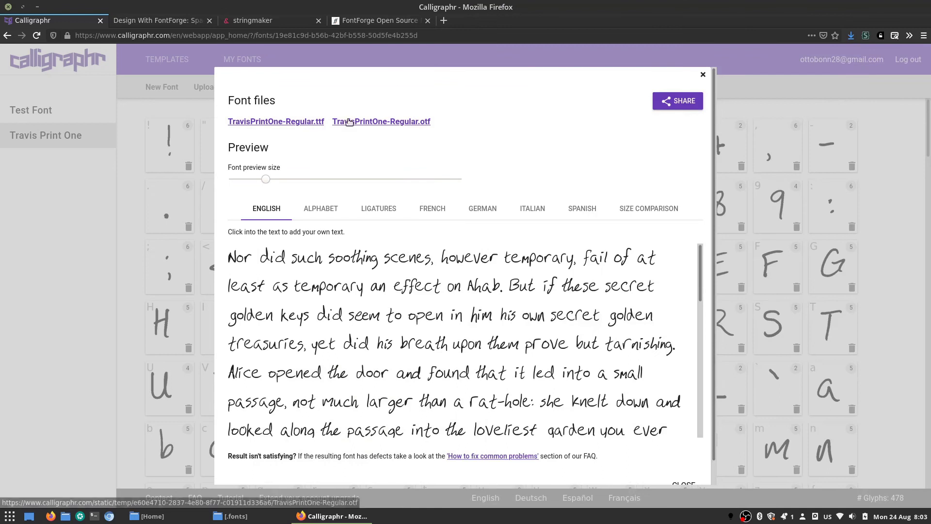
left_click(374, 20)
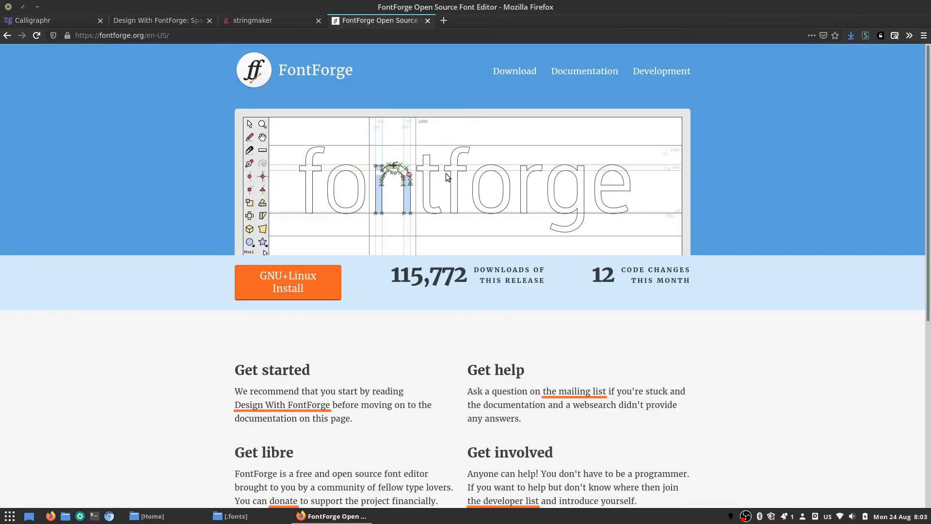
Launch FontForge.AppImage from the home folder and open TravisPrintOne-Regular.otf from the .fonts folder.
left_click(147, 516)
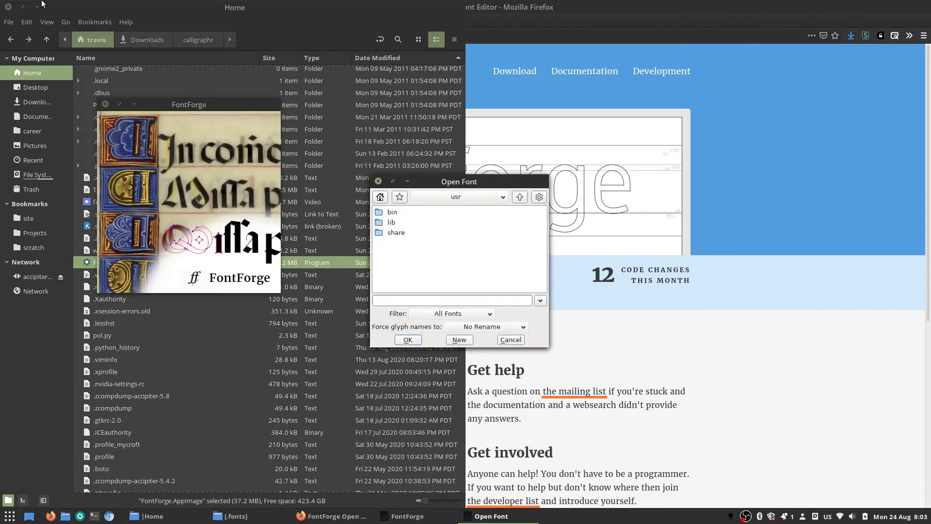
left_click(37, 7)
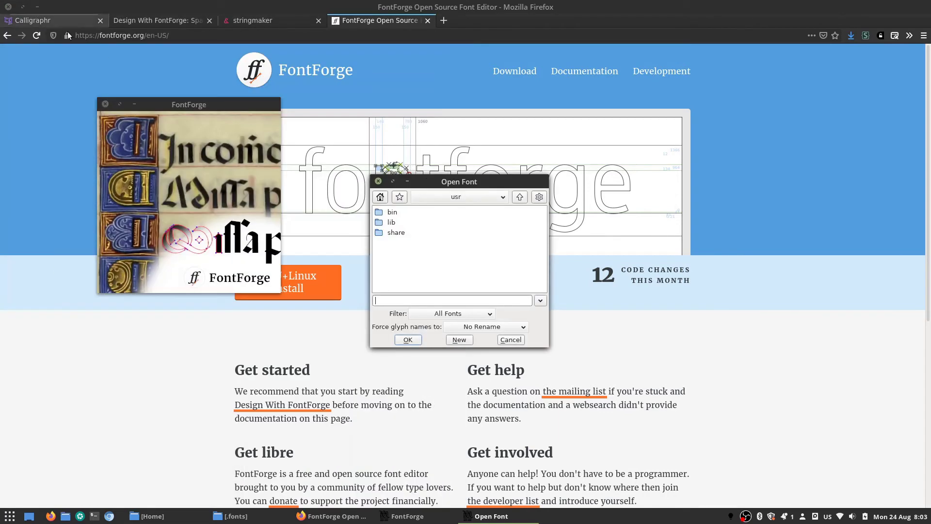
left_click(381, 197)
left_click(394, 222)
type(".fonts/")
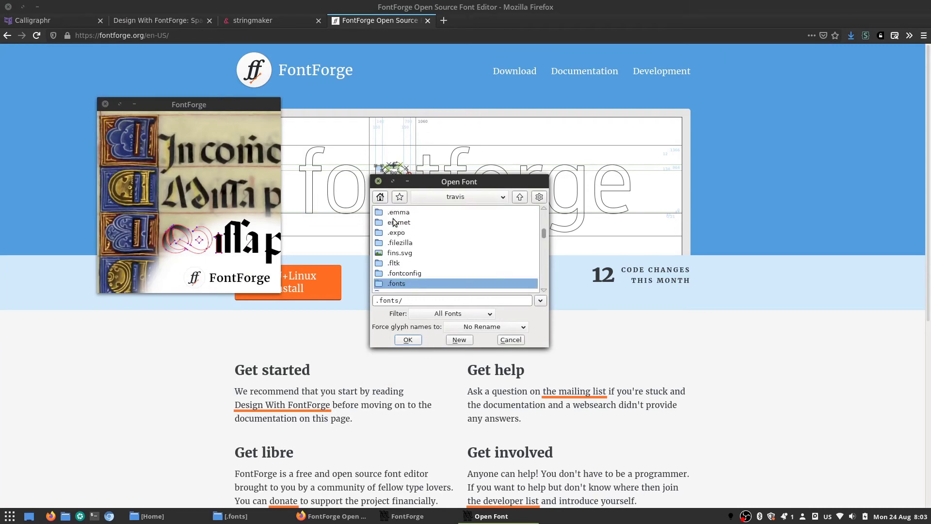
key("Return")
left_click(460, 225)
type("TravisPrintOne-Regular.otf")
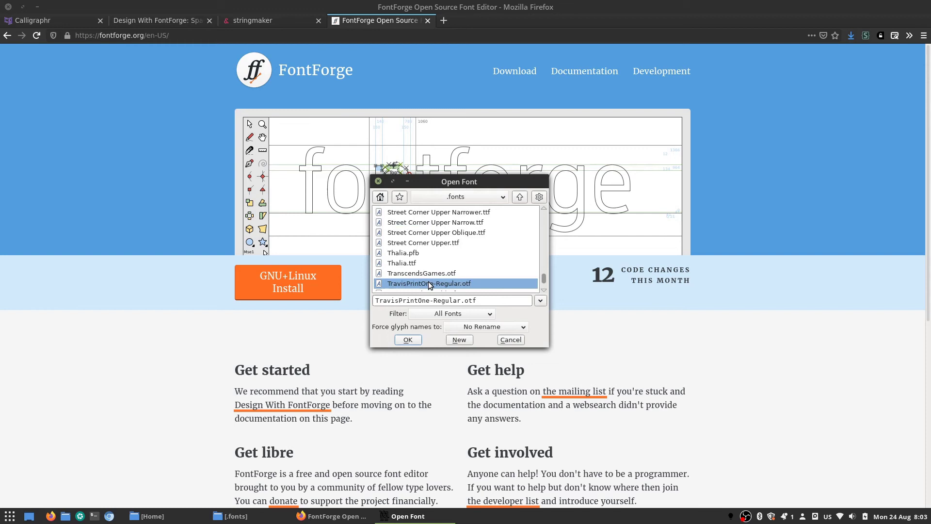
key("Return")
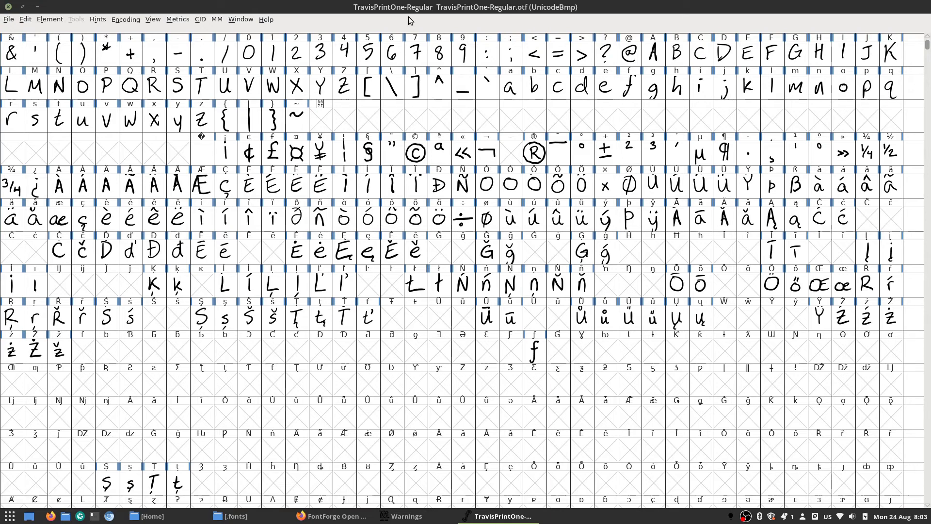
Look through the full TravisPrintOne-Regular glyph grid, including the accented Latin and Greek characters.
scroll(414, 323, "down", 7)
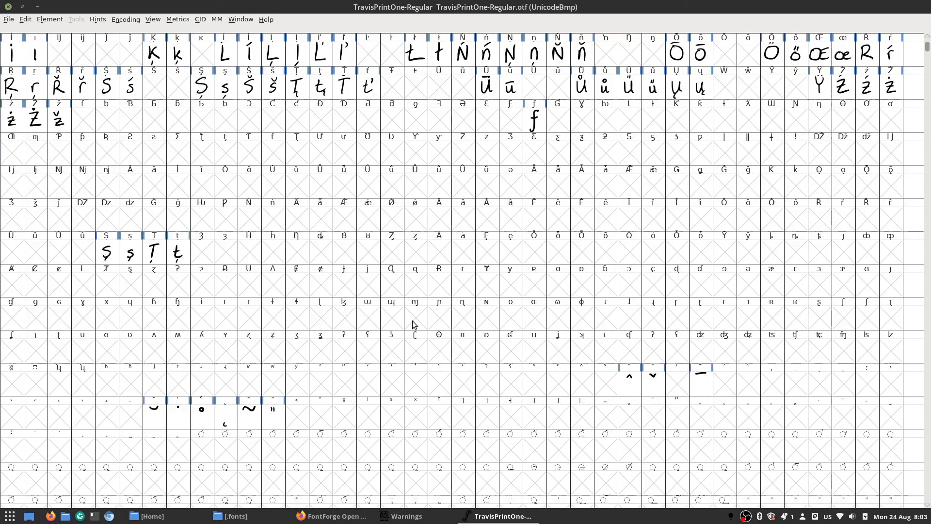
scroll(415, 325, "up", 7)
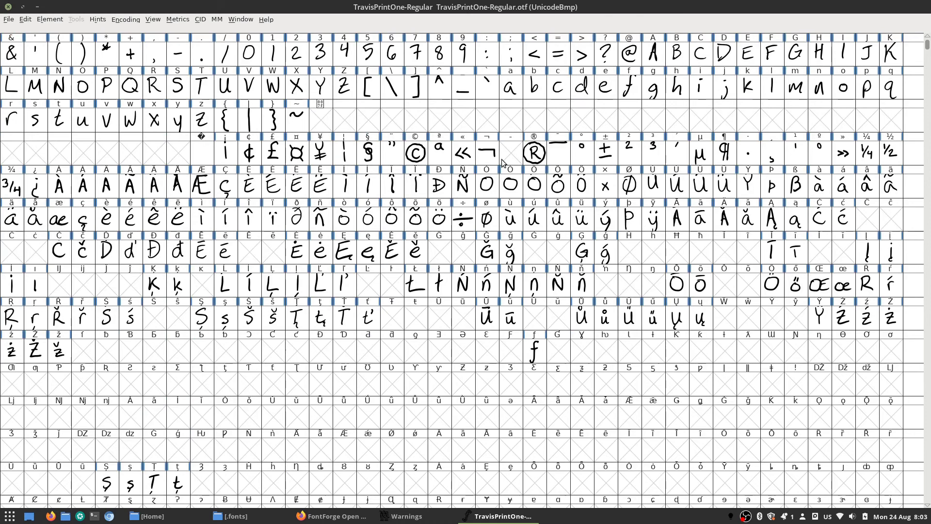
scroll(501, 158, "down", 2)
scroll(499, 158, "down", 20)
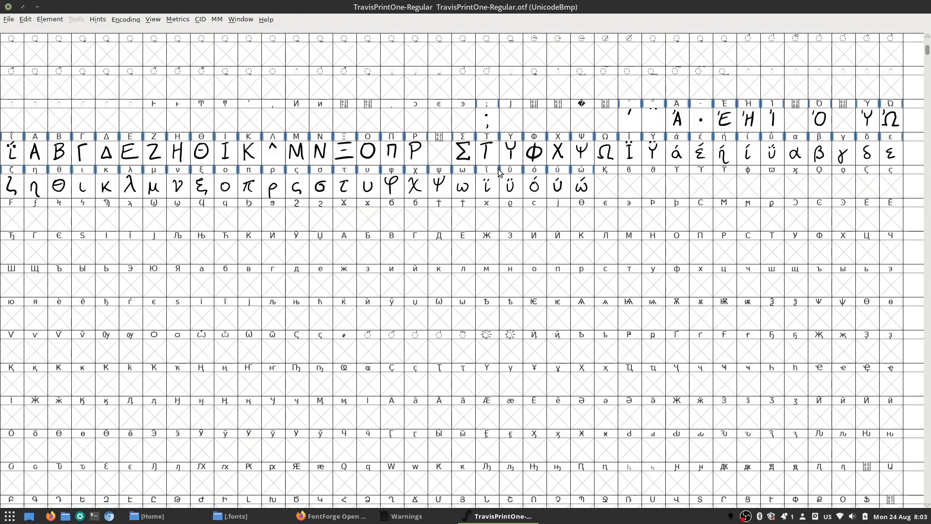
scroll(500, 173, "down", 5)
scroll(497, 174, "up", 20)
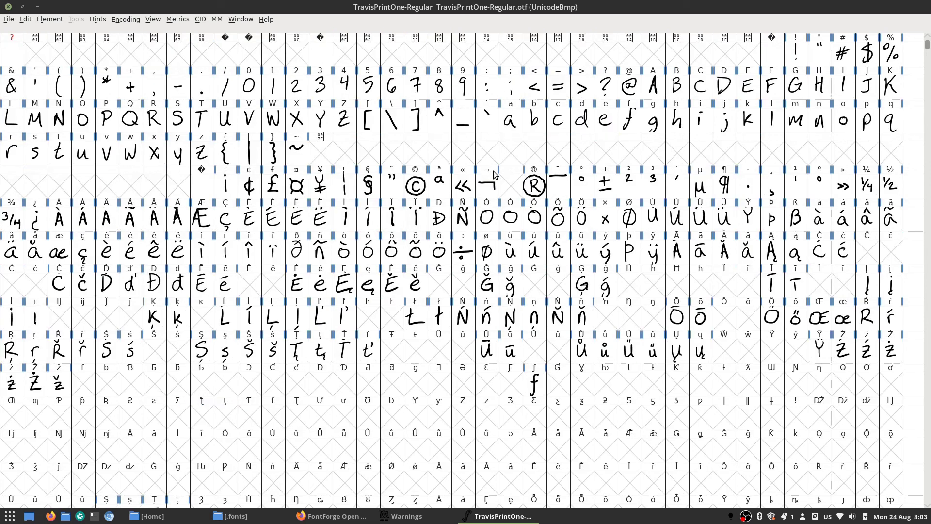
Compact the font's encoding to hide the empty slots and look over the remaining glyphs, alternates and ligatures.
left_click(135, 20)
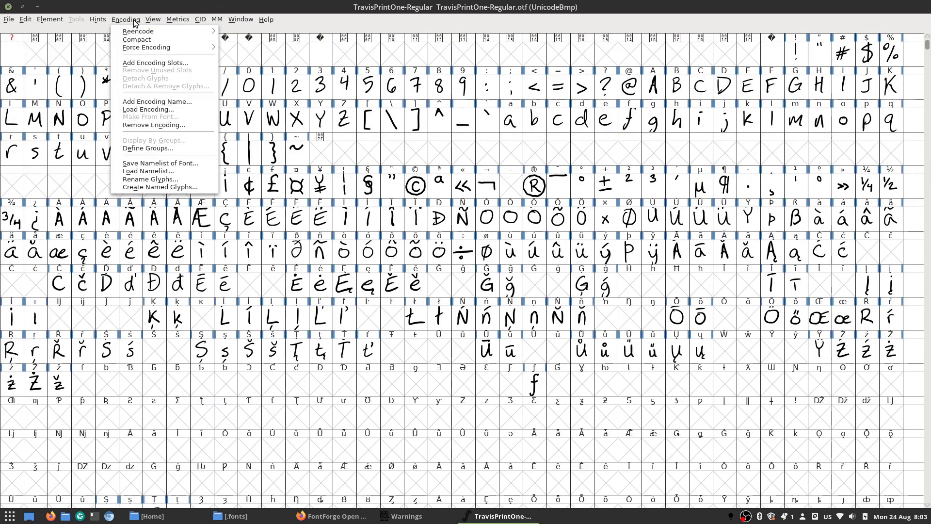
left_click(138, 39)
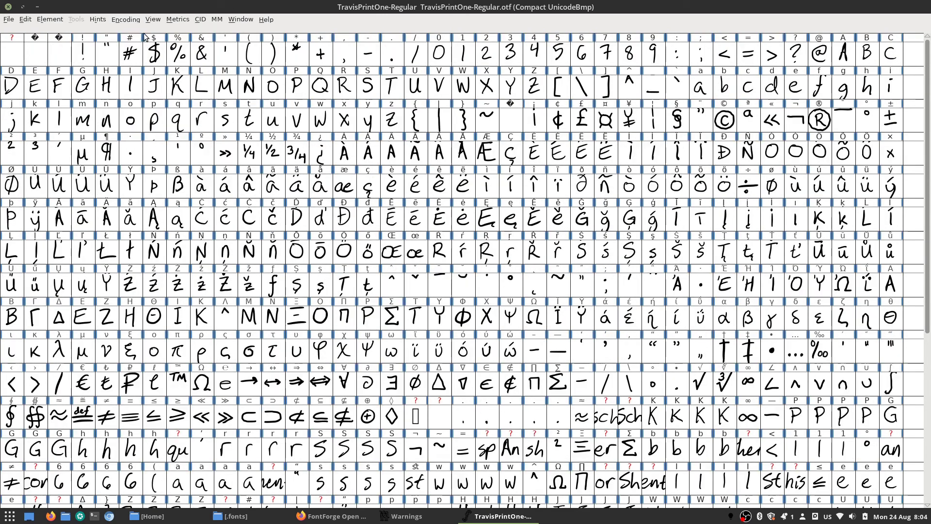
left_click(126, 20)
left_click(137, 40)
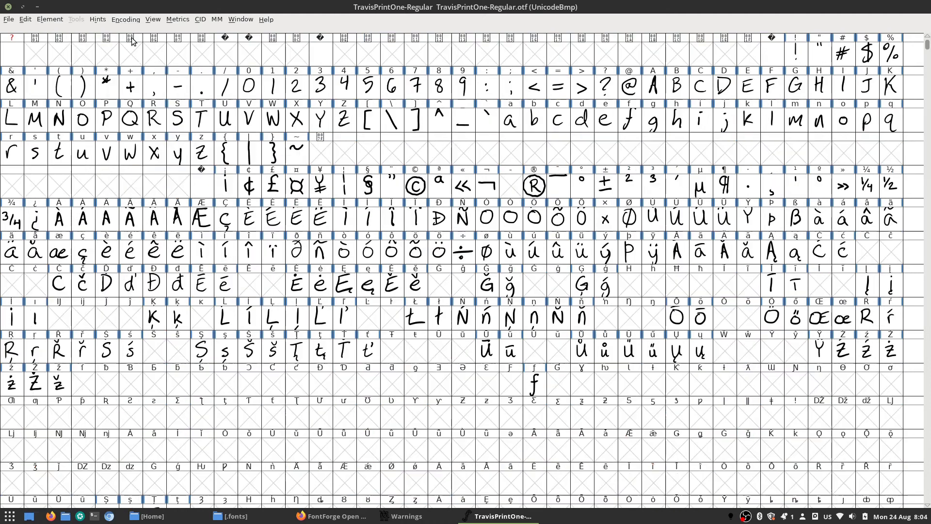
left_click(127, 22)
left_click(135, 40)
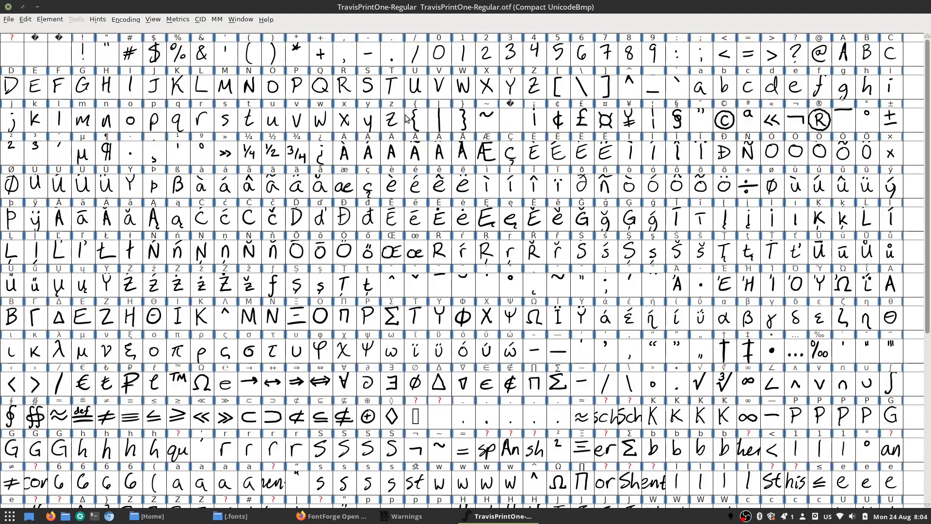
scroll(390, 71, "down", 8)
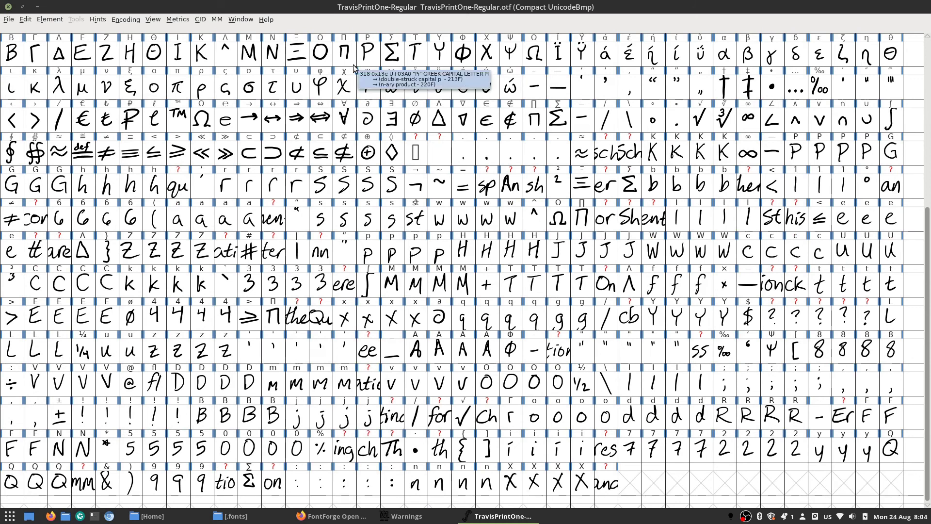
scroll(448, 275, "up", 4)
scroll(448, 275, "up", 4)
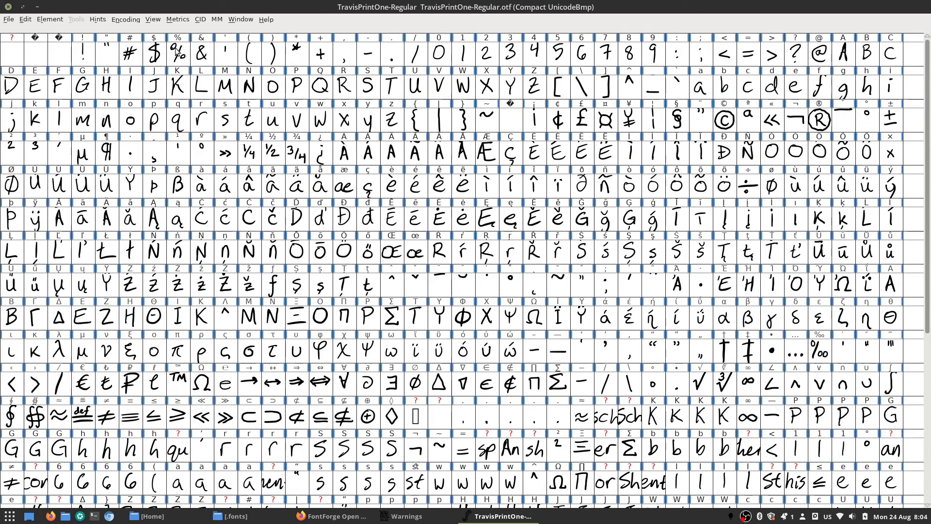
Return to the "Spacing, Metrics and Kerning" chapter in Firefox and read about side bearings and the Metrics Window's basic functions.
left_click(331, 516)
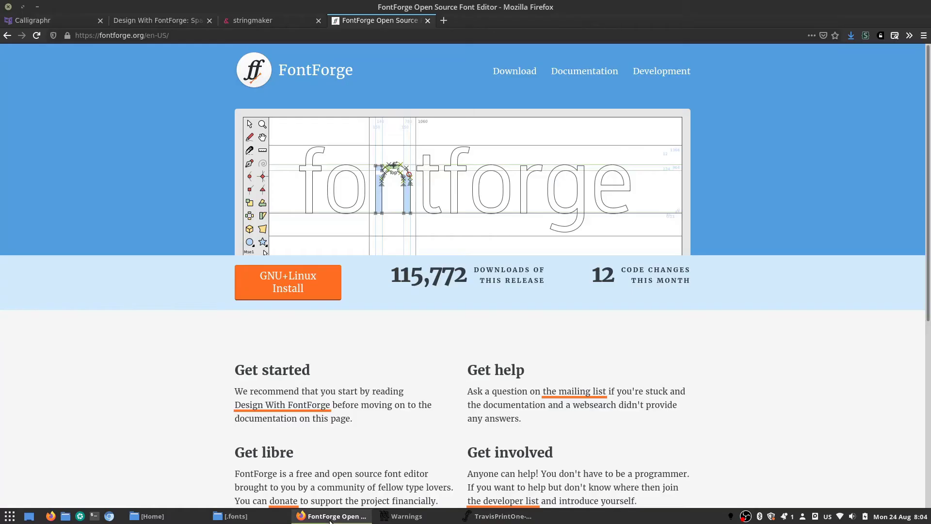
left_click(165, 19)
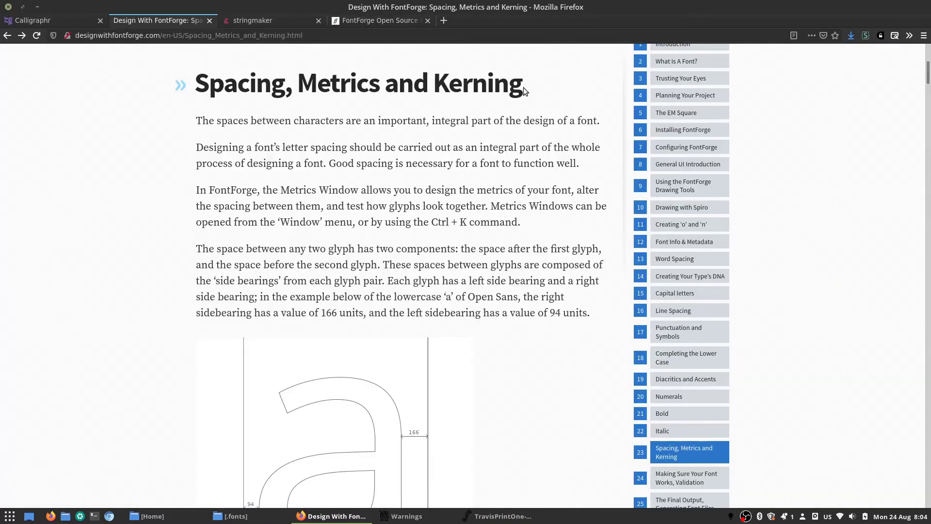
scroll(523, 87, "down", 3)
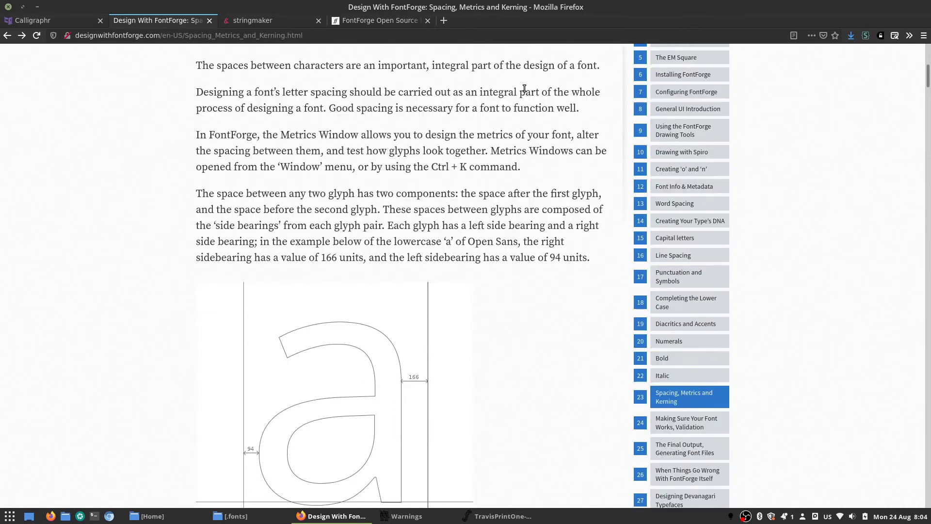
scroll(523, 87, "up", 4)
scroll(524, 91, "up", 1)
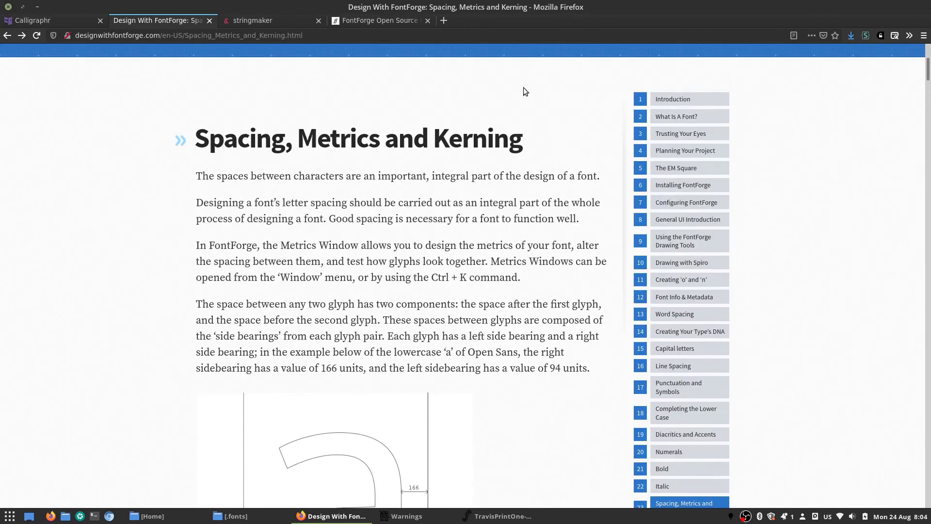
scroll(524, 91, "down", 12)
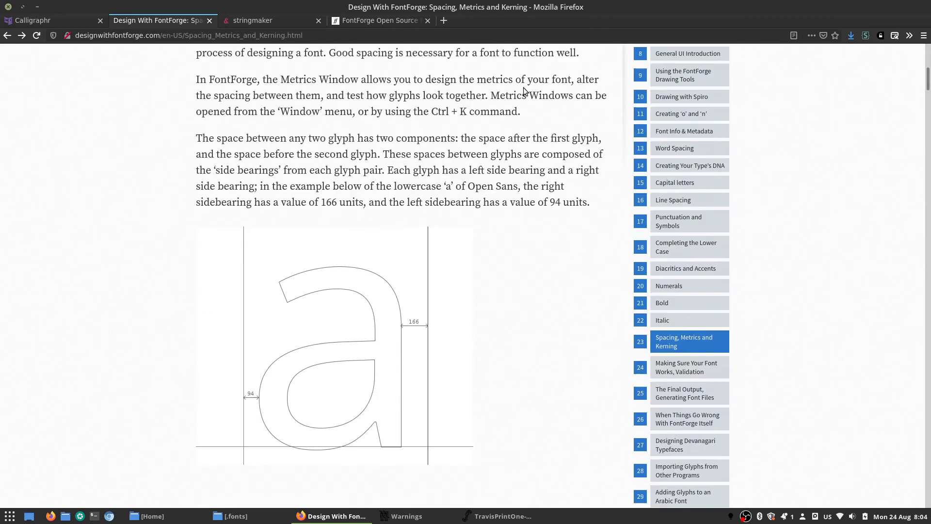
scroll(524, 92, "down", 5)
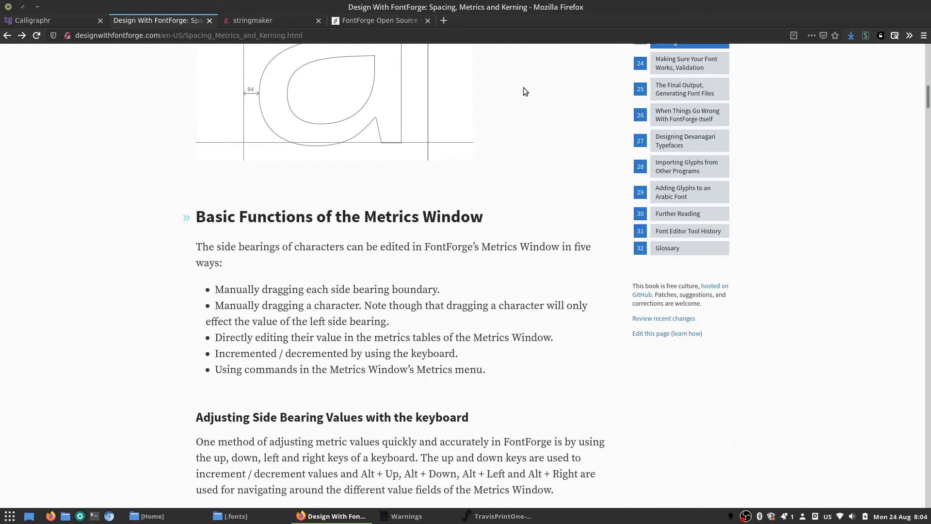
scroll(523, 91, "down", 16)
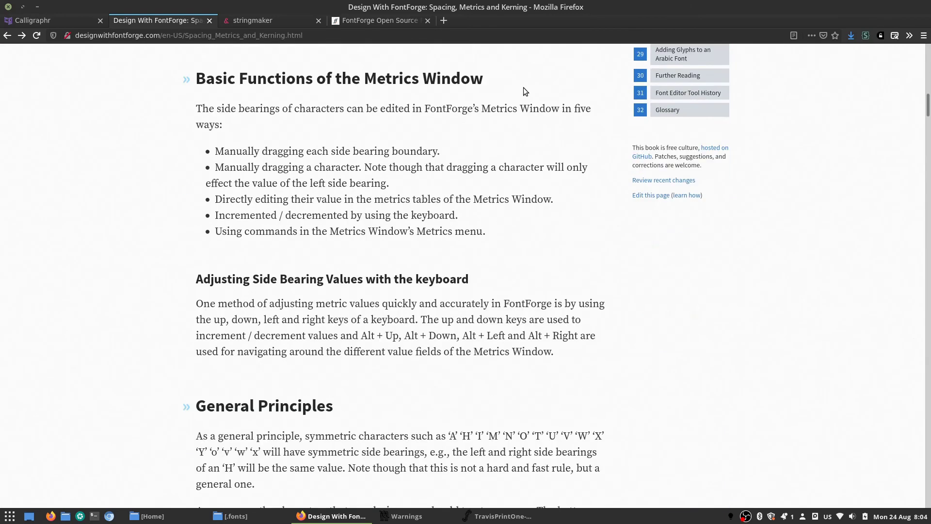
Read the chapter's H and O spacing examples, Metrics menu commands and "A basic approach to spacing" section.
scroll(524, 91, "down", 8)
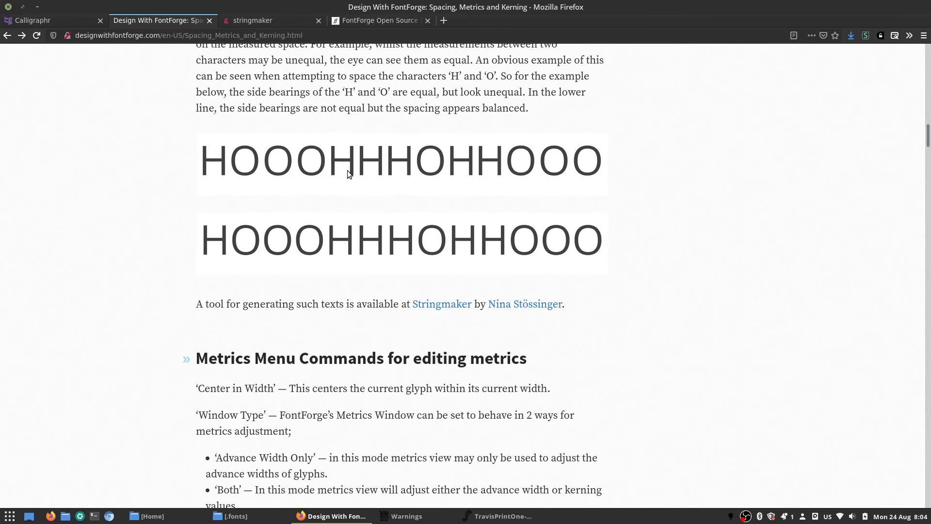
scroll(354, 195, "down", 5)
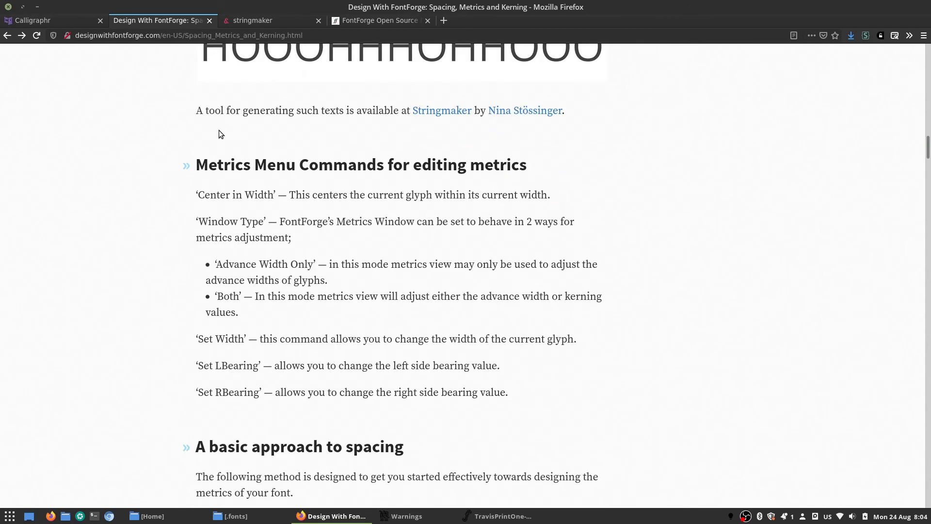
scroll(493, 218, "down", 9)
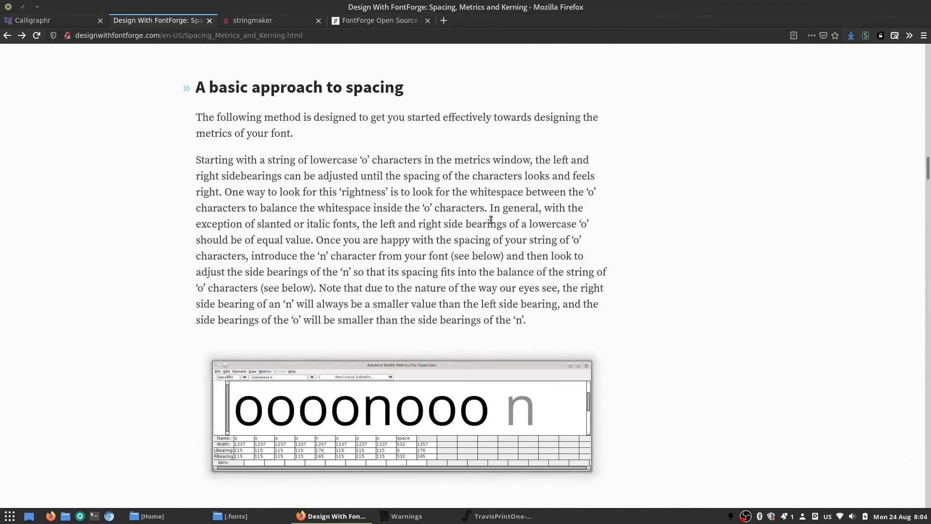
scroll(490, 219, "down", 5)
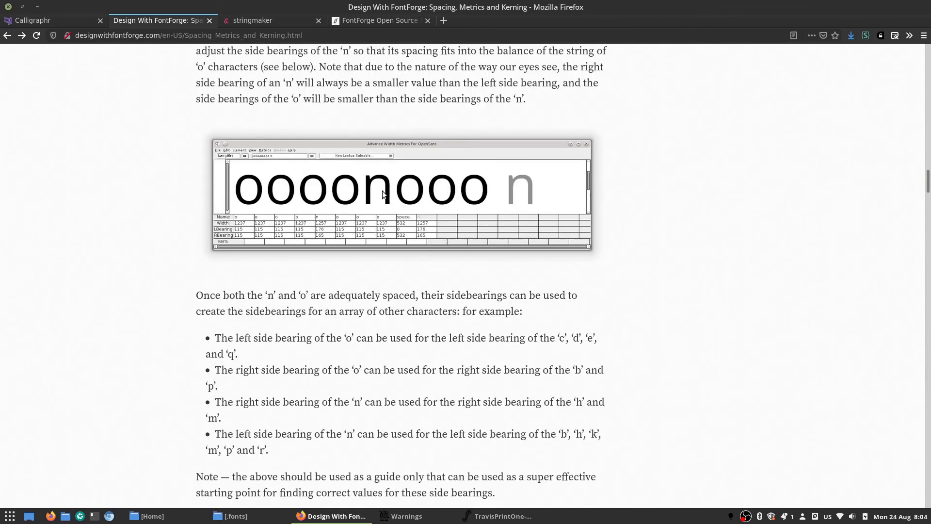
scroll(428, 192, "down", 4)
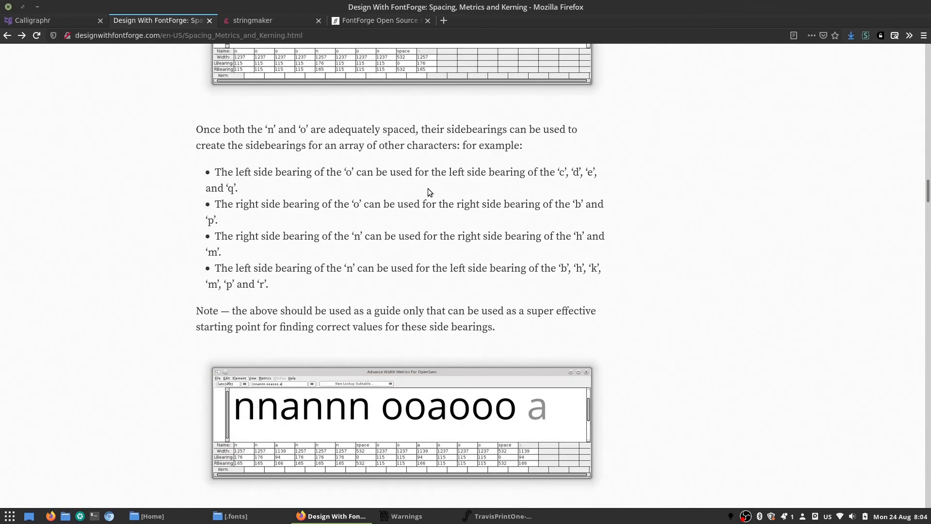
scroll(427, 188, "down", 2)
scroll(397, 379, "up", 11)
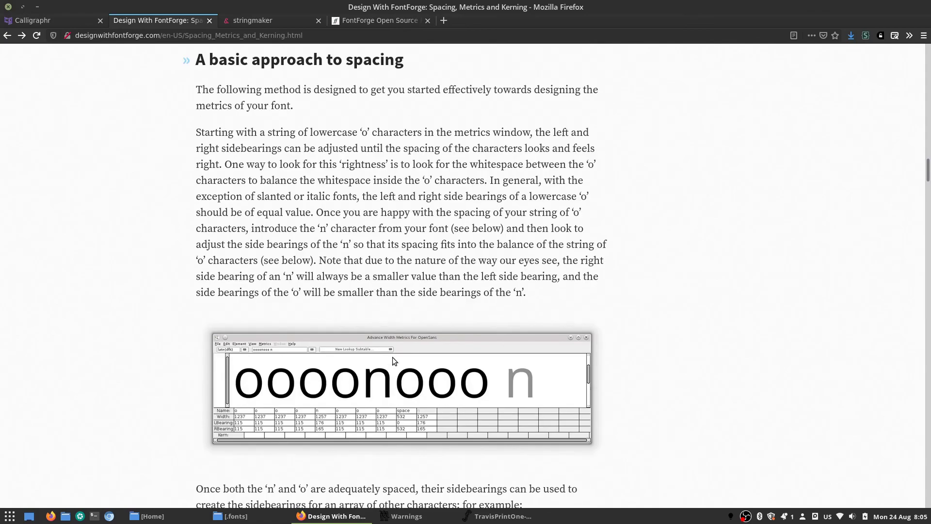
scroll(392, 357, "up", 3)
Switch back to FontForge, open a new metrics window and enter "testing" as the sample text.
left_click(530, 518)
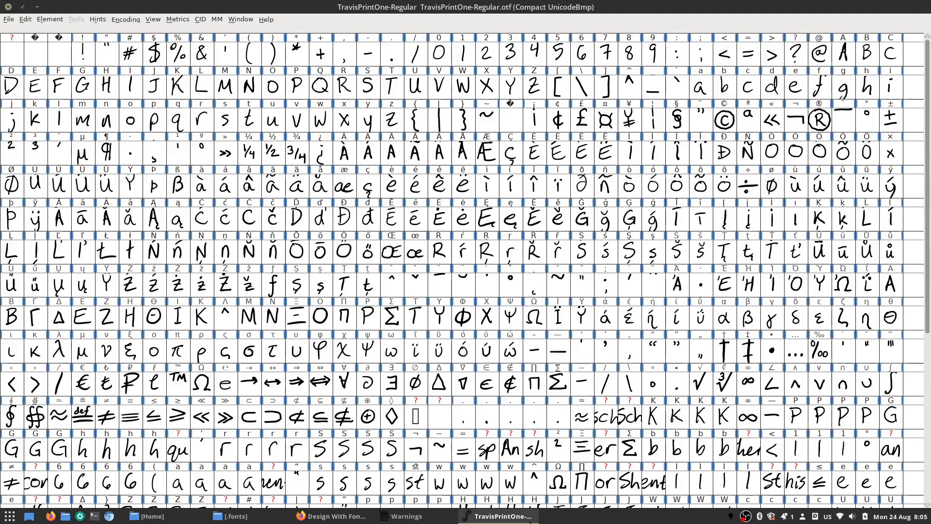
left_click(186, 21)
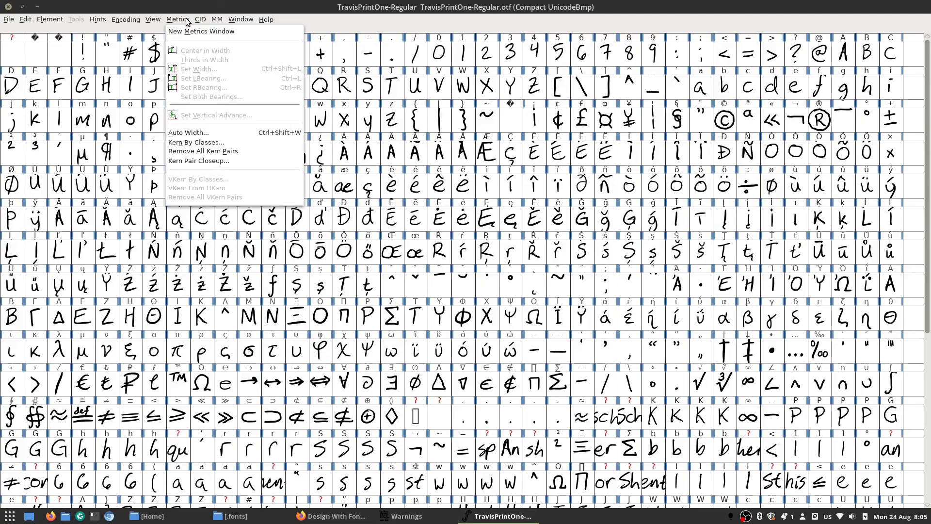
left_click(187, 32)
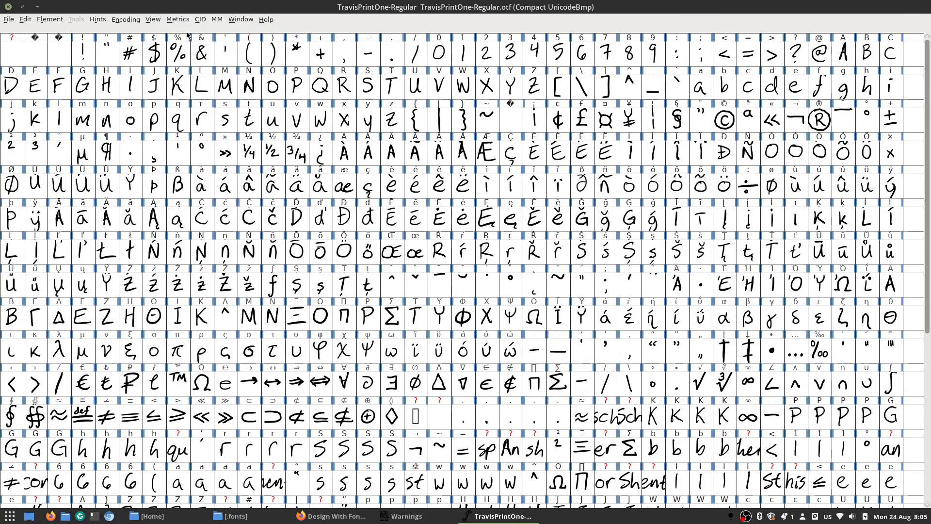
type("testing")
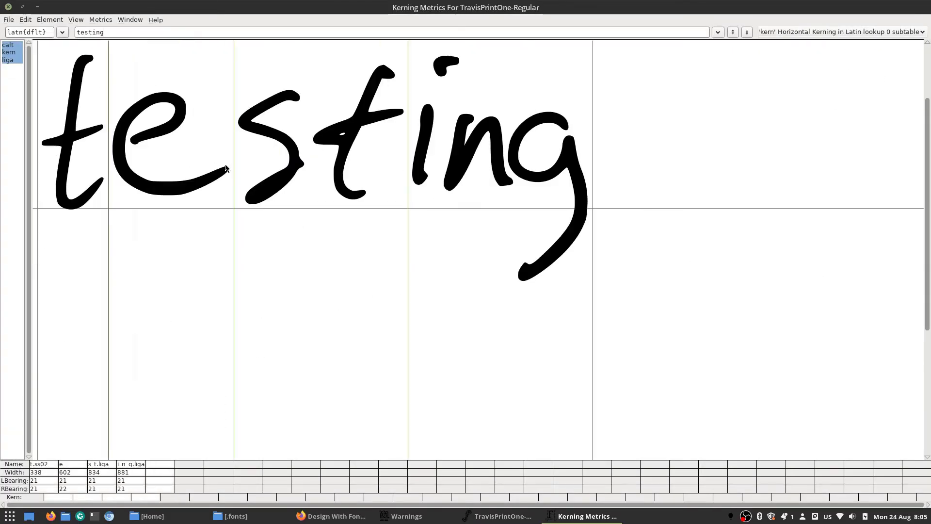
Hide the grid lines in the metrics window and show them again.
left_click(76, 20)
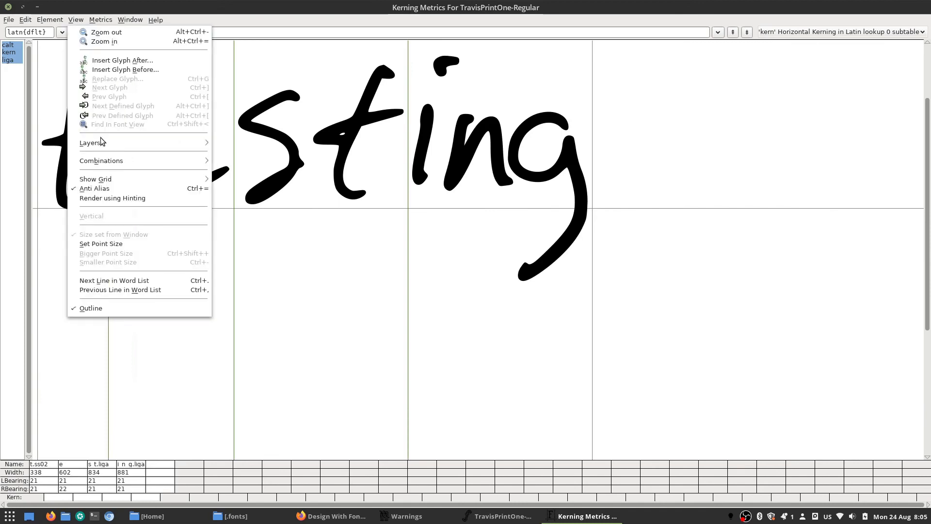
mouse_move(116, 183)
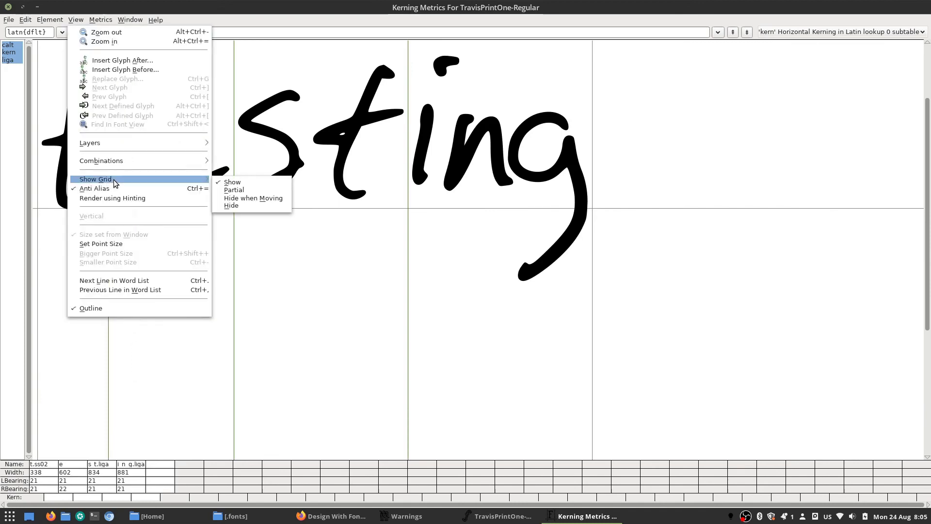
left_click(231, 205)
left_click(75, 20)
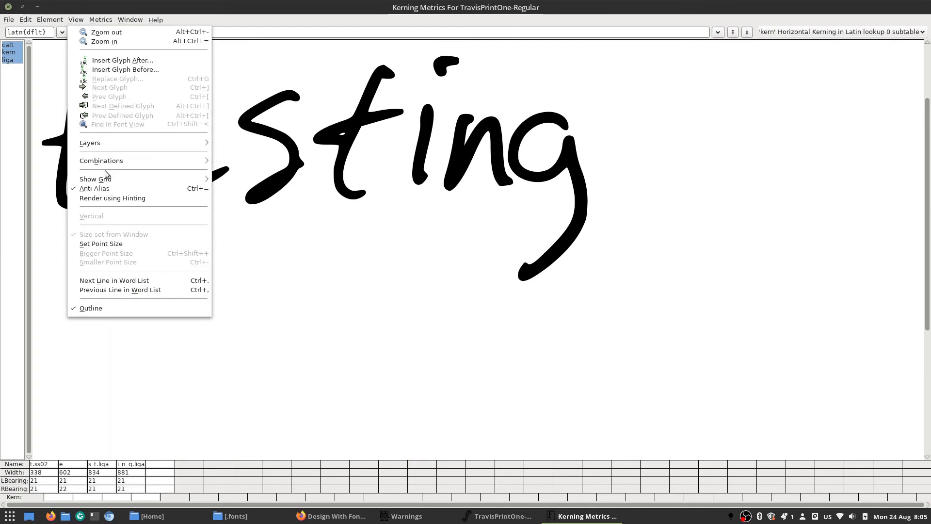
mouse_move(108, 180)
left_click(233, 182)
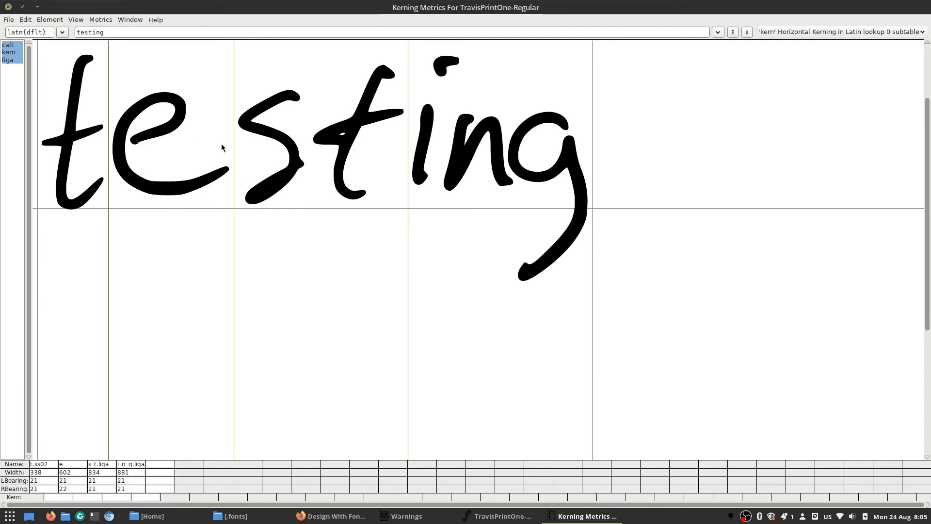
Tighten the kerning between the "e" and the "st" ligature in "testing" and dismiss the lookup subtable dialog without choosing a lookup.
left_click_drag(234, 146, 205, 144)
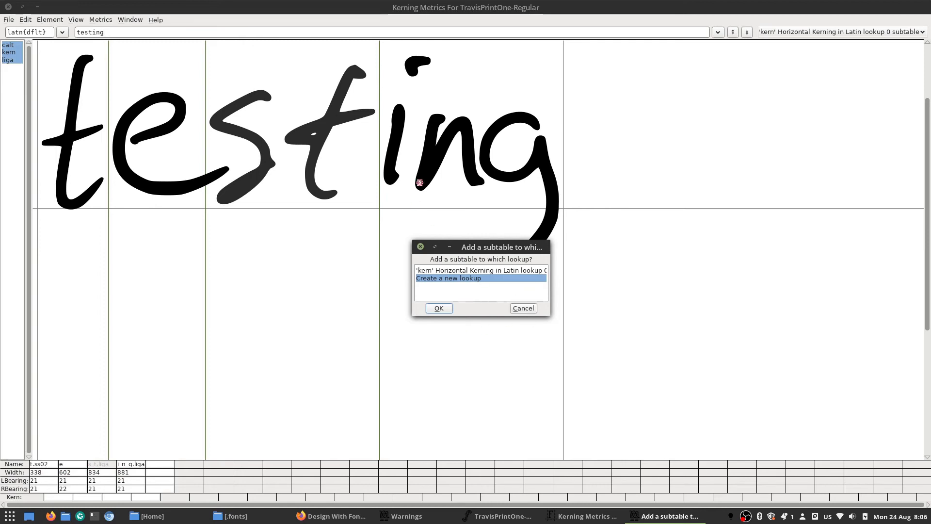
left_click_drag(511, 248, 436, 186)
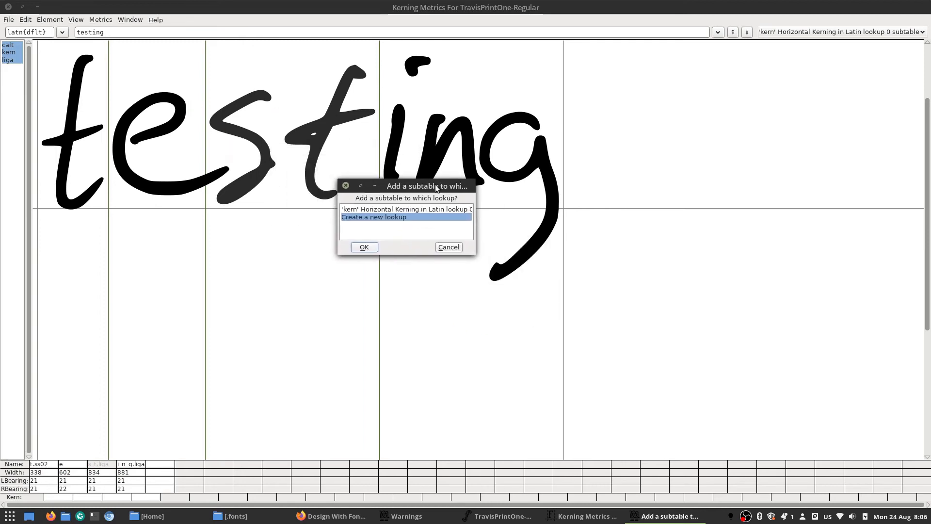
left_click_drag(475, 254, 558, 313)
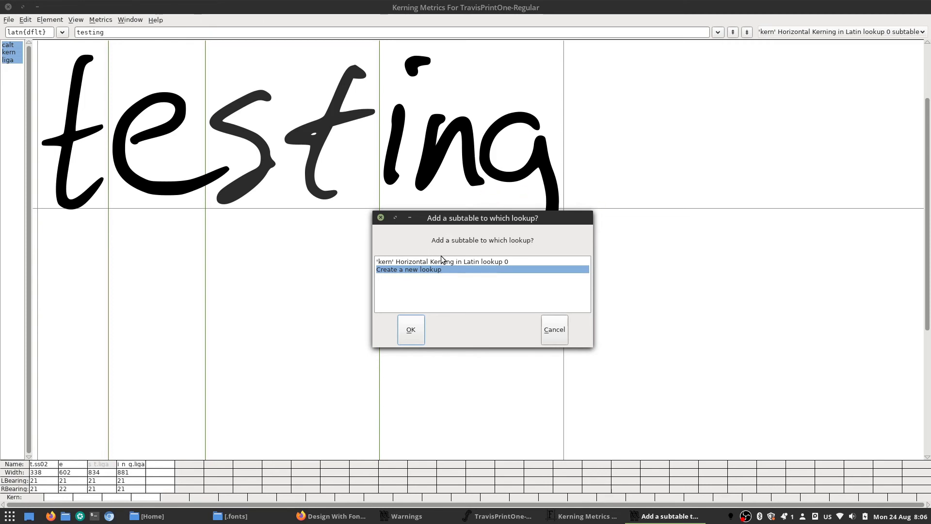
left_click(381, 218)
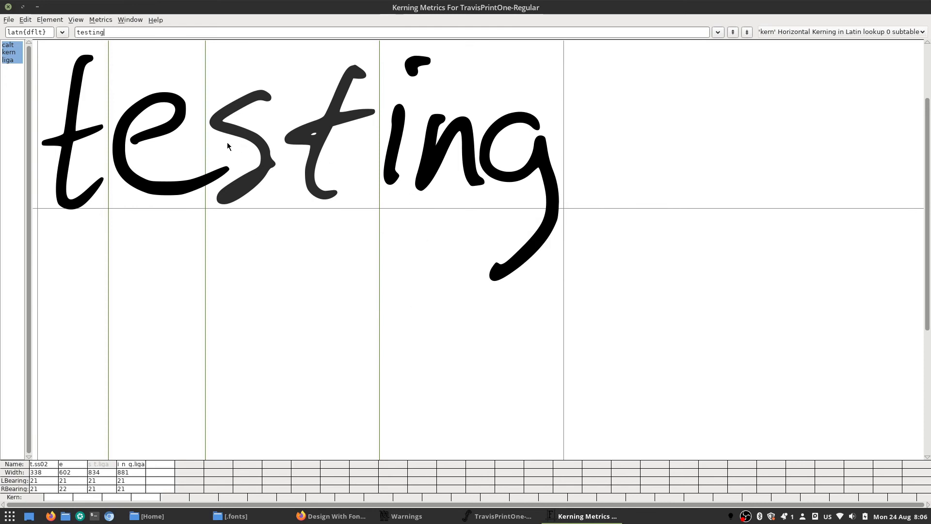
Try again to kern the "st" ligature closer to the "e", enlarging the lookup subtable dialog to read its options before cancelling it.
mouse_move(204, 138)
left_mouse_down()
mouse_move(214, 137)
mouse_move(201, 135)
left_mouse_up()
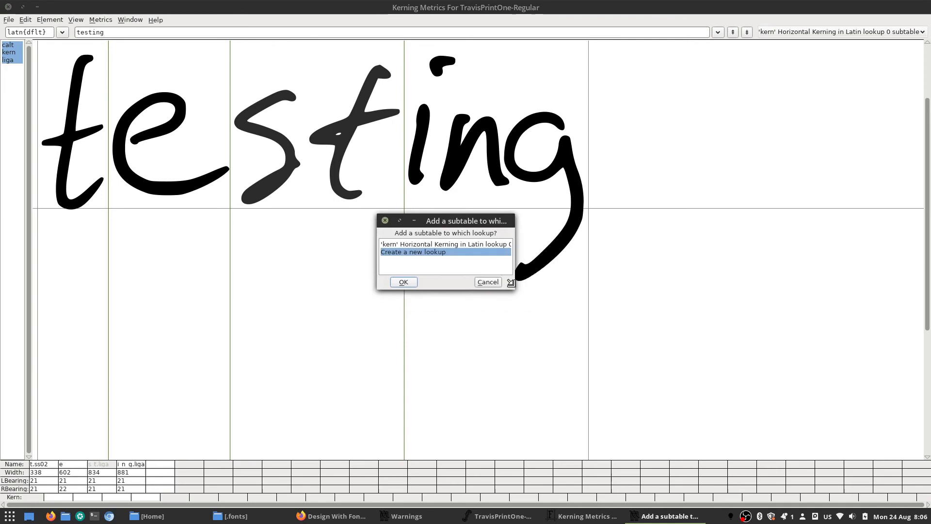
left_click_drag(510, 282, 562, 321)
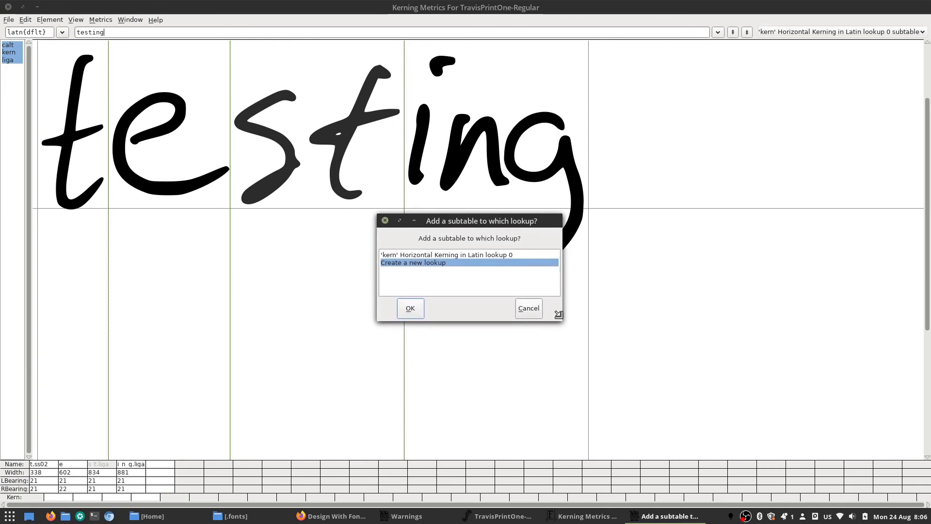
left_click(528, 318)
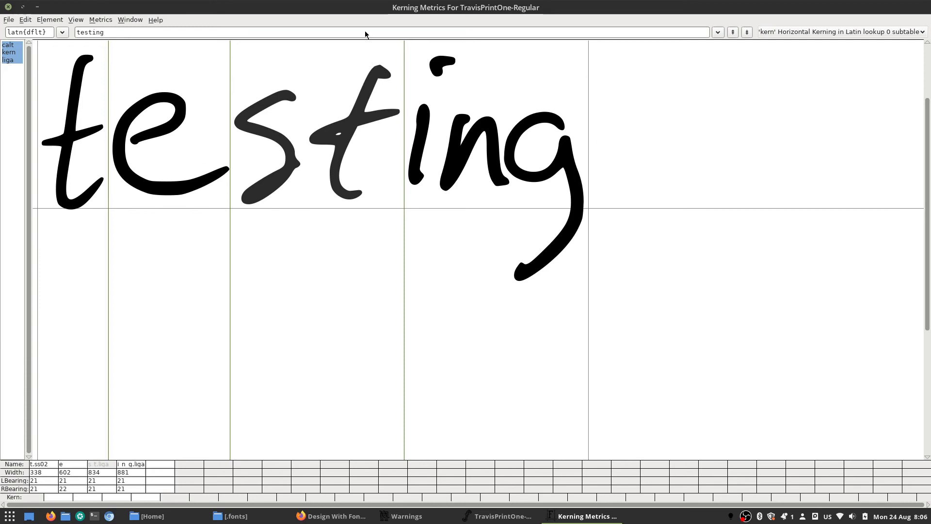
Shorten the sample text to "t" and rebuild it piece by piece to "testing" to examine the glyph substitutions.
key("BackSpace")
key("BackSpace")
key("BackSpace")
key("BackSpace")
key("BackSpace")
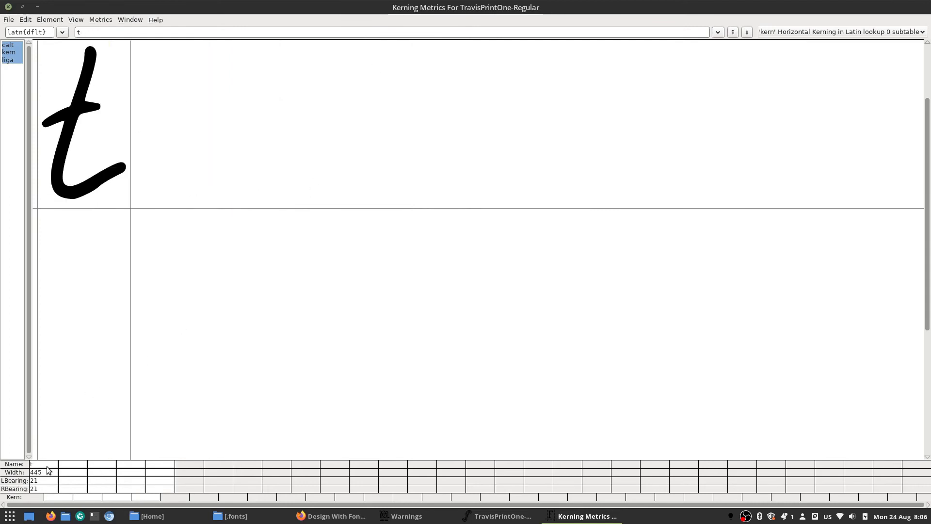
type("e")
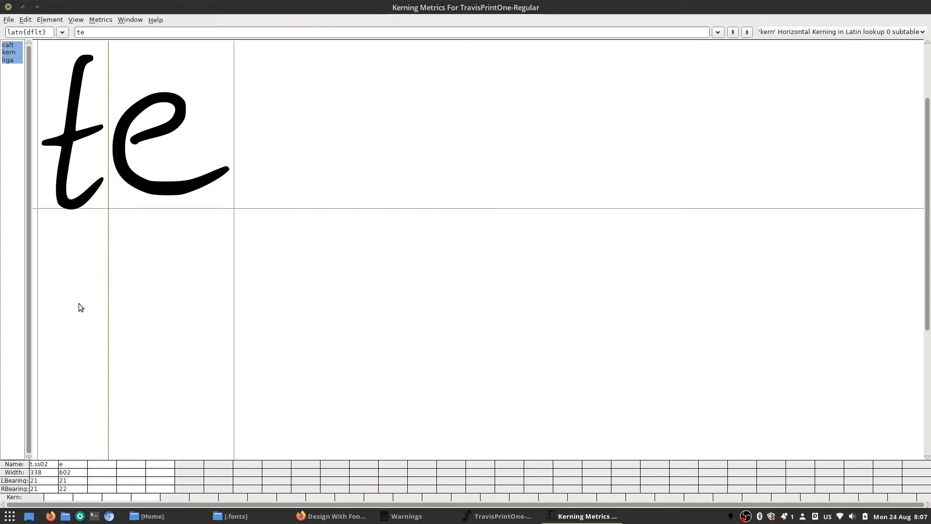
type("st")
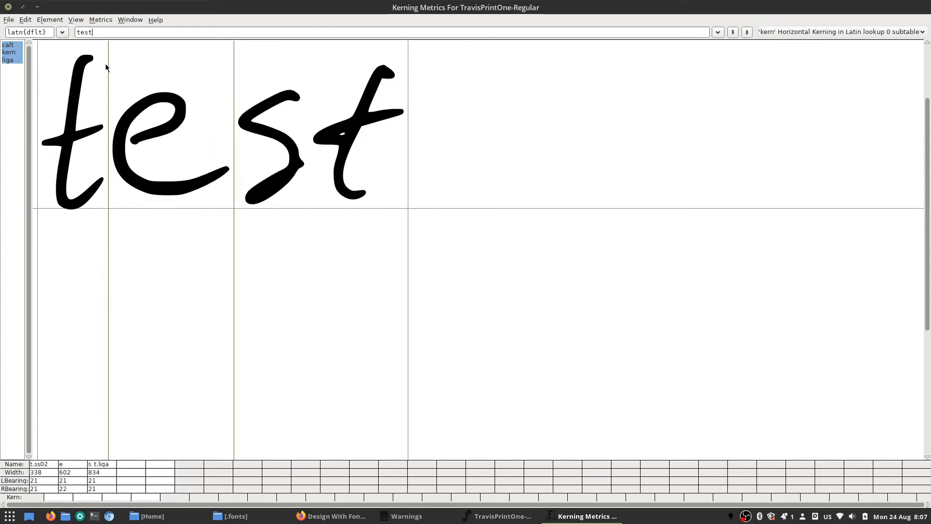
key("BackSpace")
type("tin")
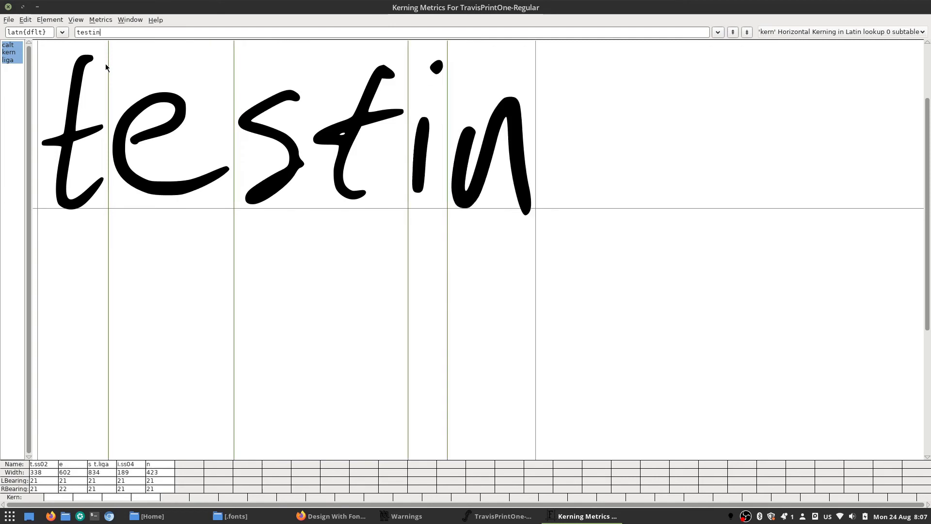
key("BackSpace")
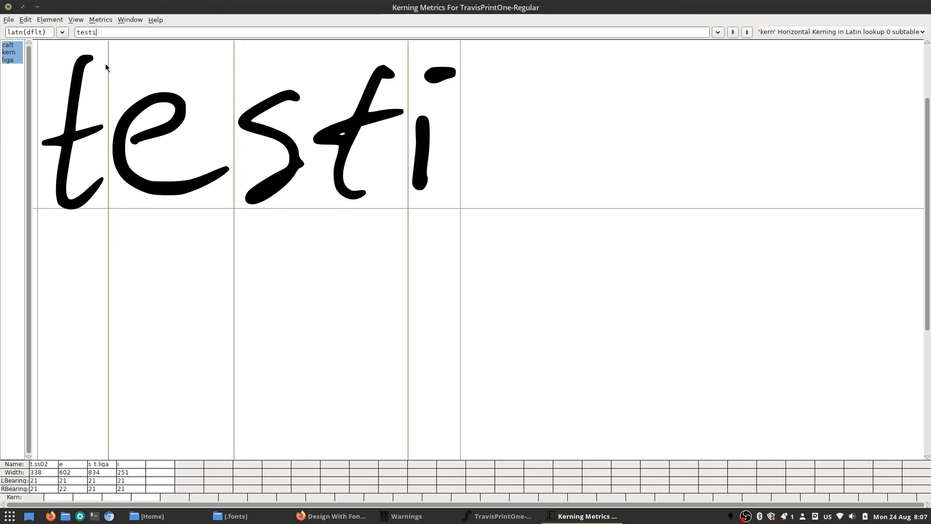
type("ng")
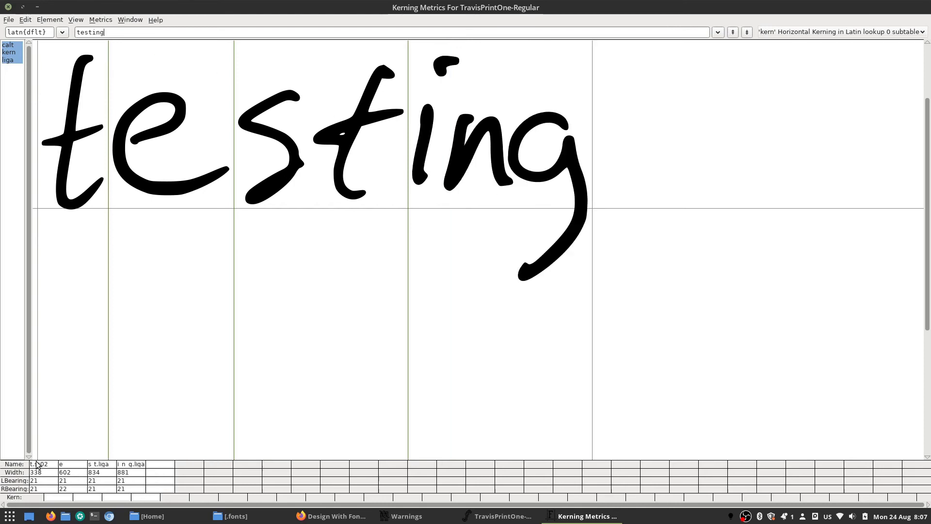
Try to edit the kerning value between the "e" and the "st" ligature and dismiss the lookup subtable dialog.
left_click(88, 498)
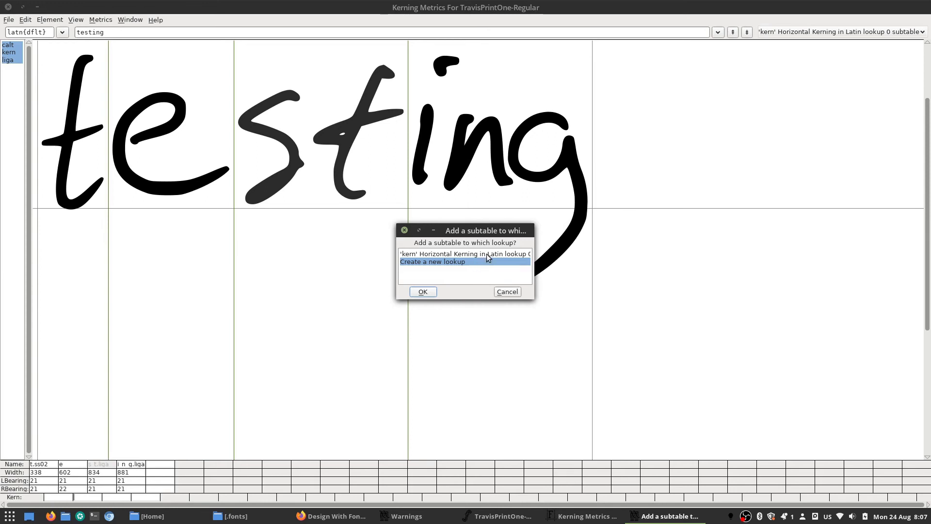
left_click(402, 230)
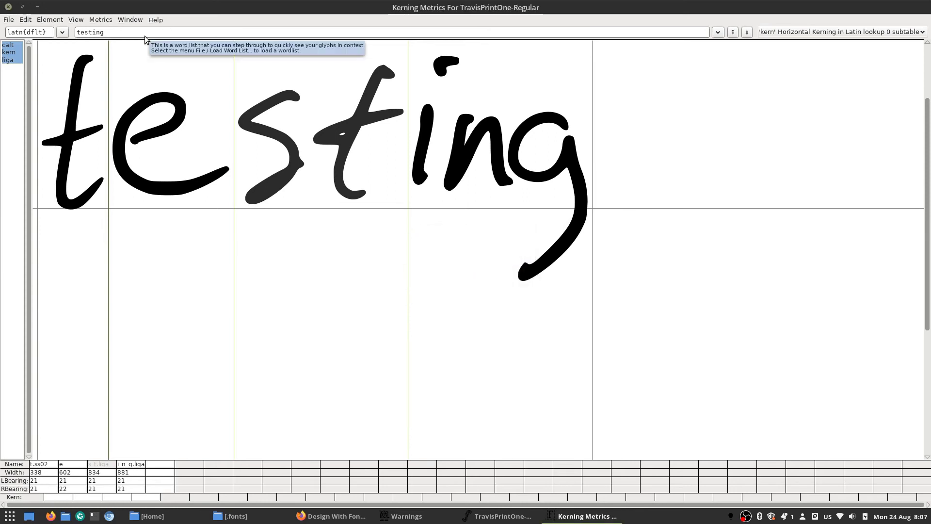
Open the font information's lookups and examine the ligature entries in the 'liga' Standard Ligatures subtable.
left_click(55, 19)
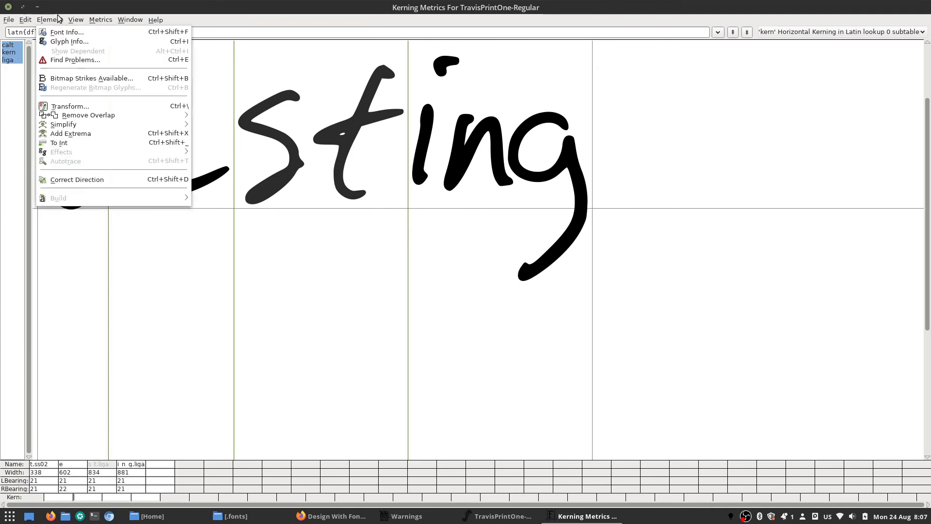
left_click(67, 32)
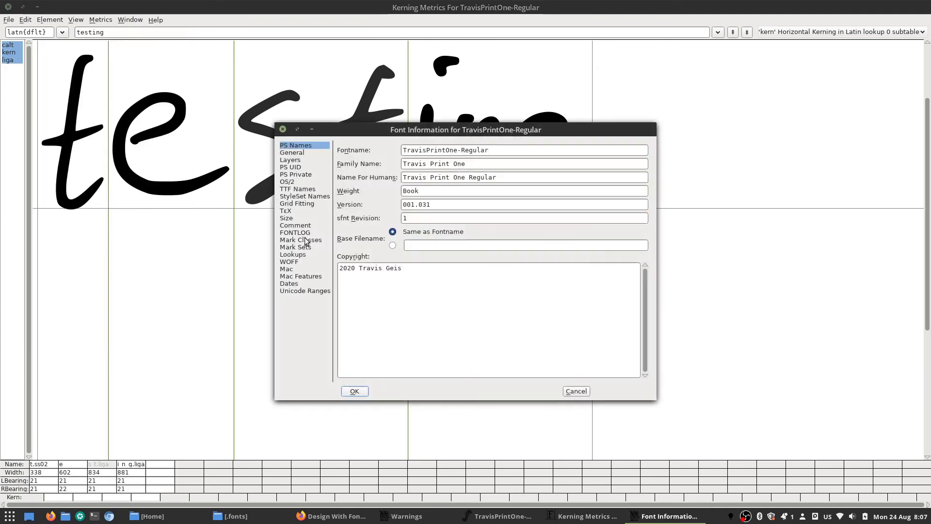
left_click(296, 255)
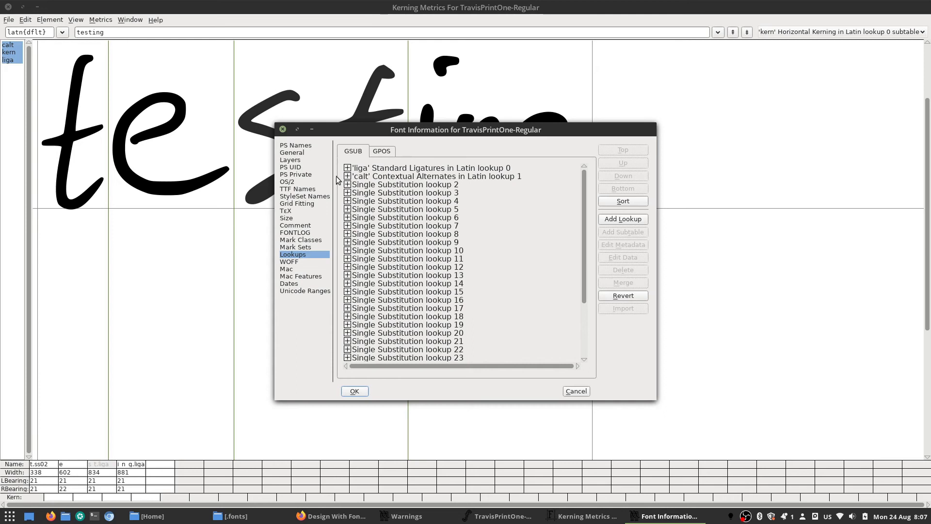
left_click(368, 169)
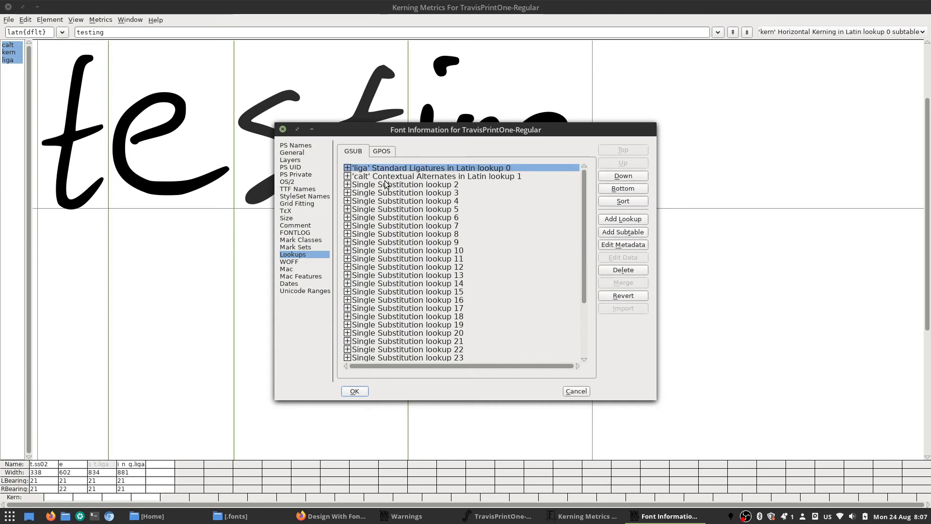
left_click(348, 168)
left_click(377, 178)
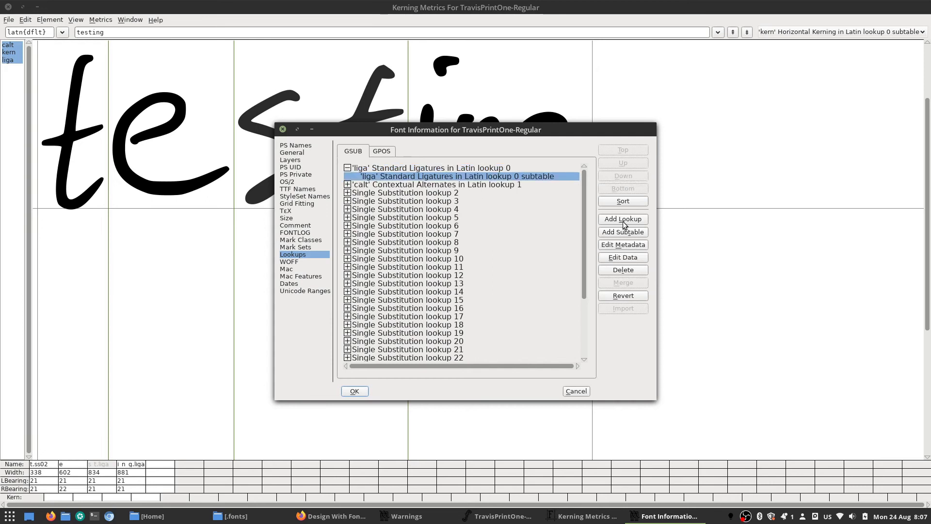
left_click(621, 256)
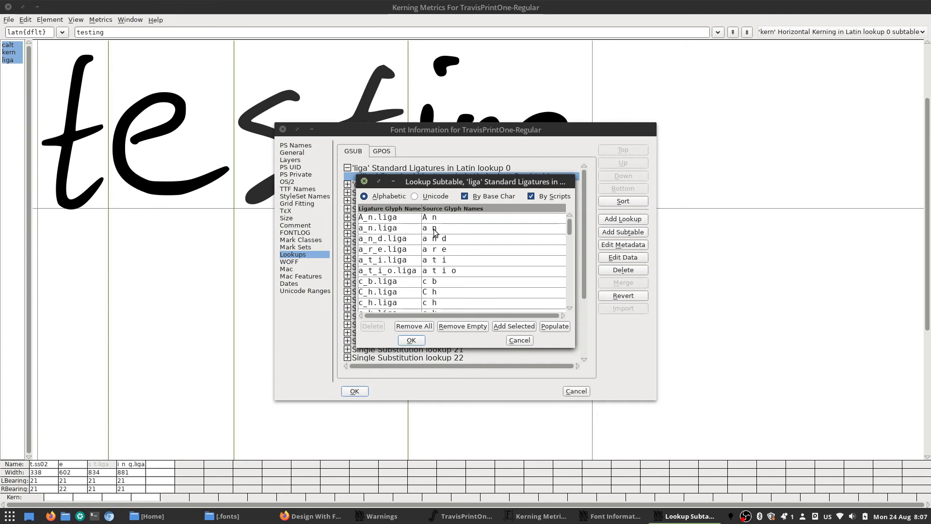
scroll(447, 228, "down", 3)
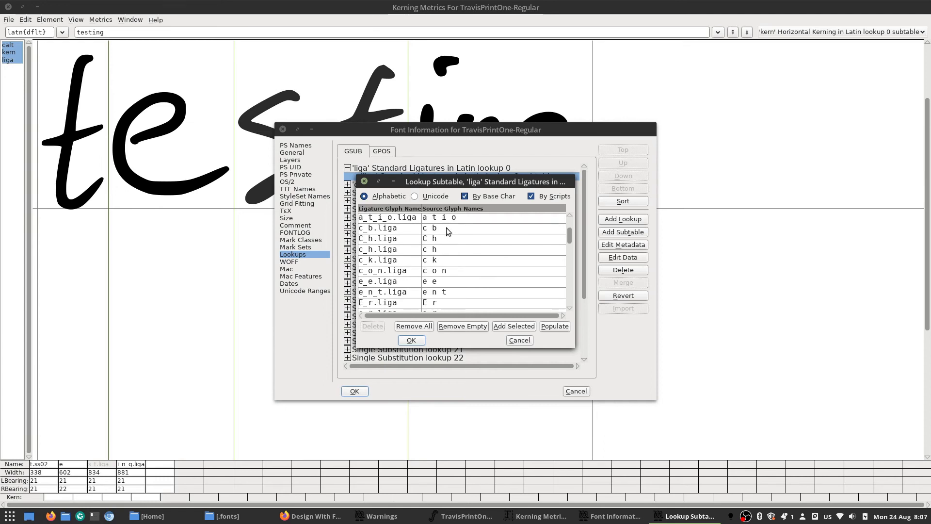
left_click(364, 181)
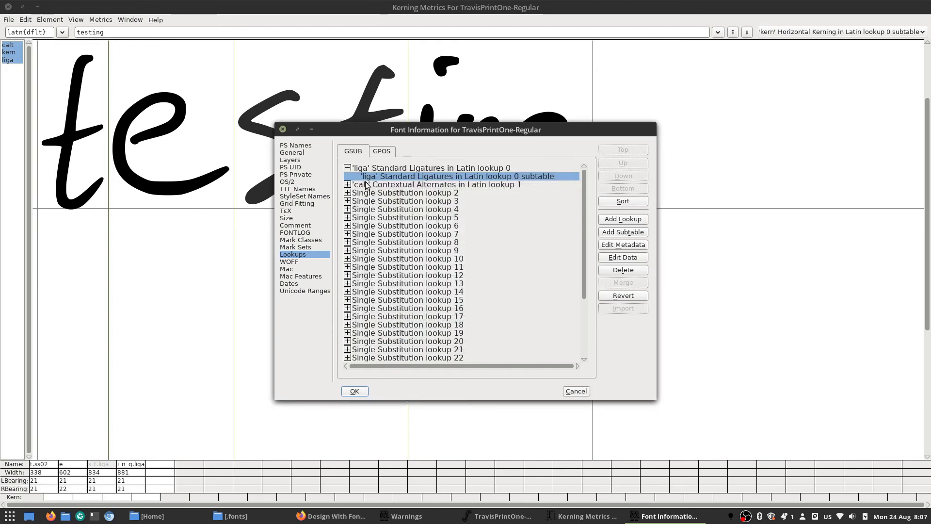
Examine the coverage tables of the first 'calt' Contextual Alternates subtable, including the first row's full glyph list, without changing them.
left_click(348, 184)
left_click(382, 194)
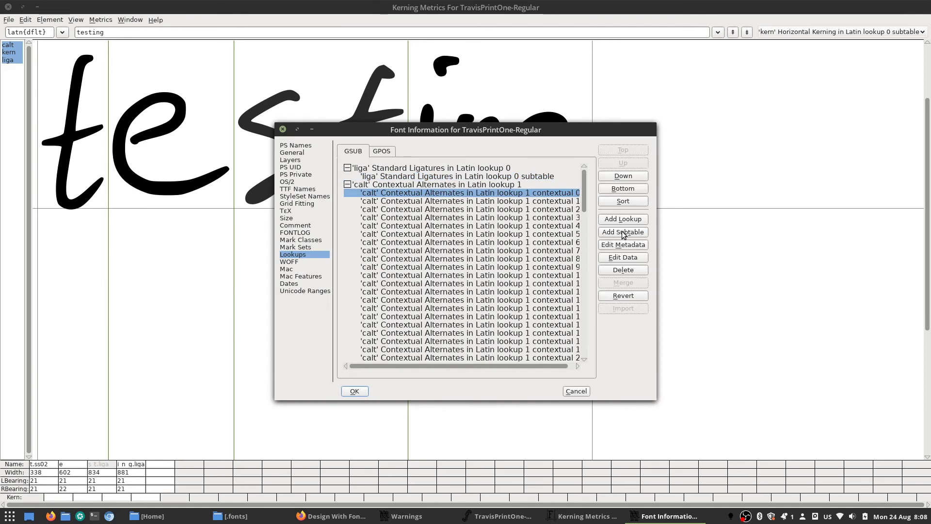
left_click(632, 257)
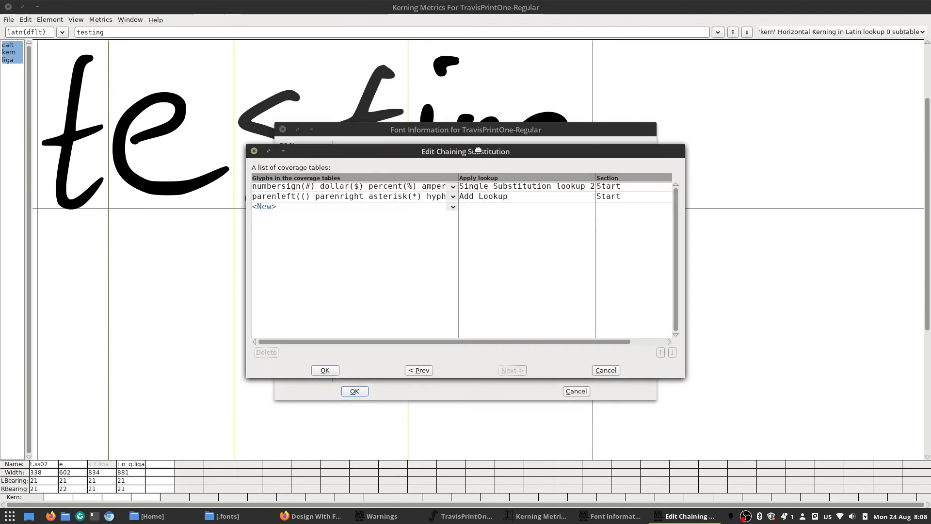
left_click_drag(478, 148, 344, 97)
left_click_drag(546, 324, 822, 410)
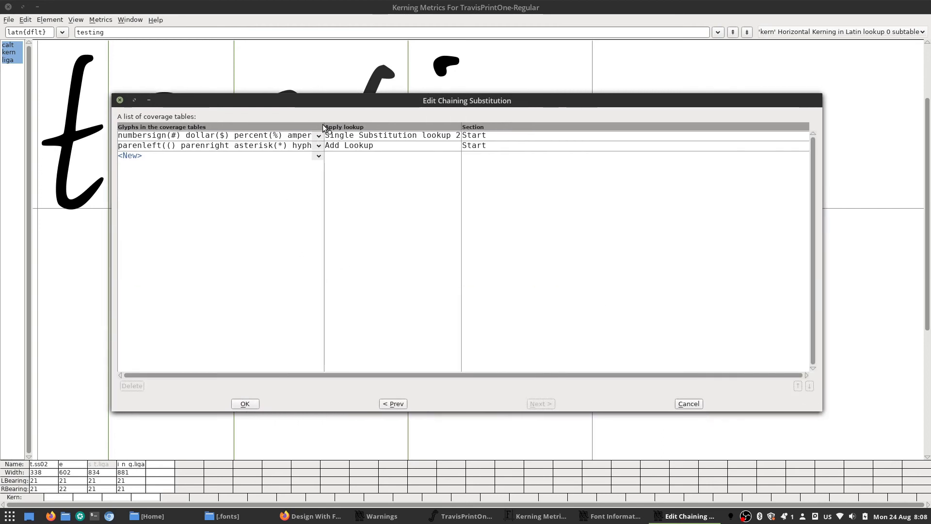
left_click_drag(324, 129, 528, 124)
double_click(382, 138)
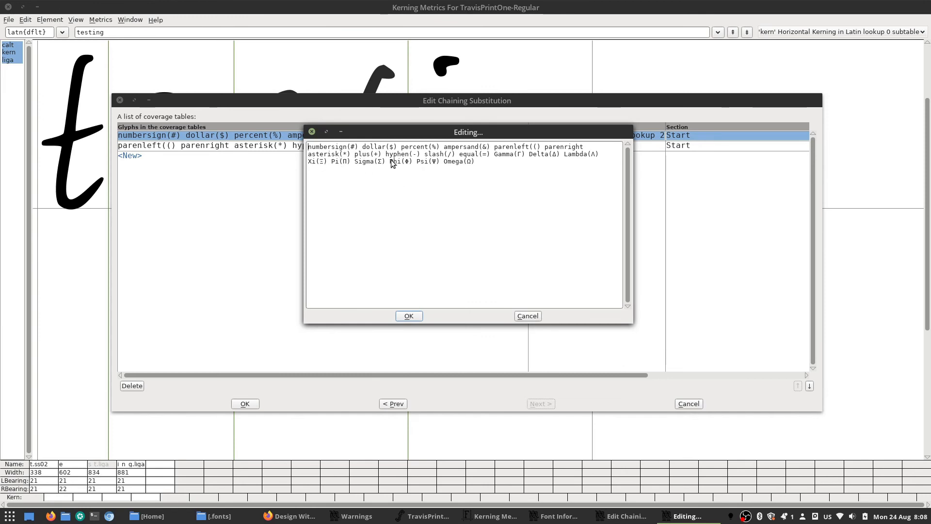
left_click(306, 130)
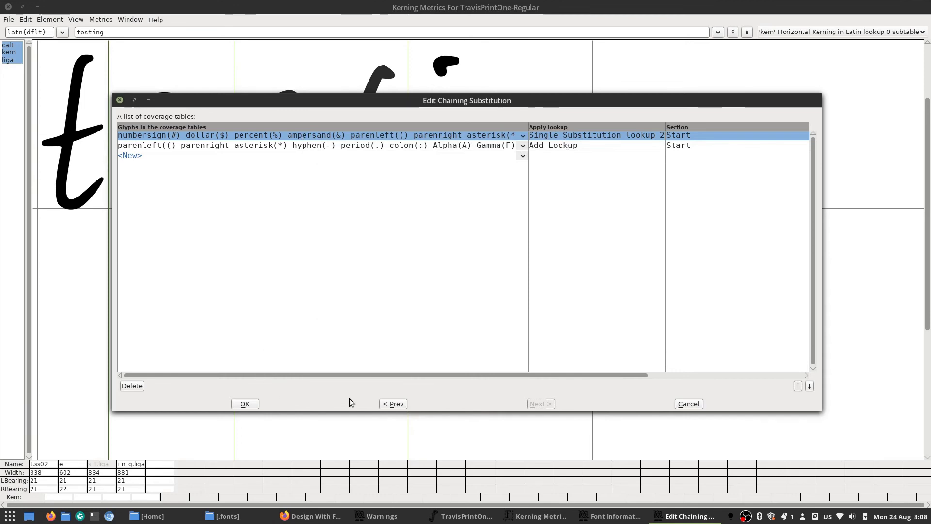
left_click(679, 407)
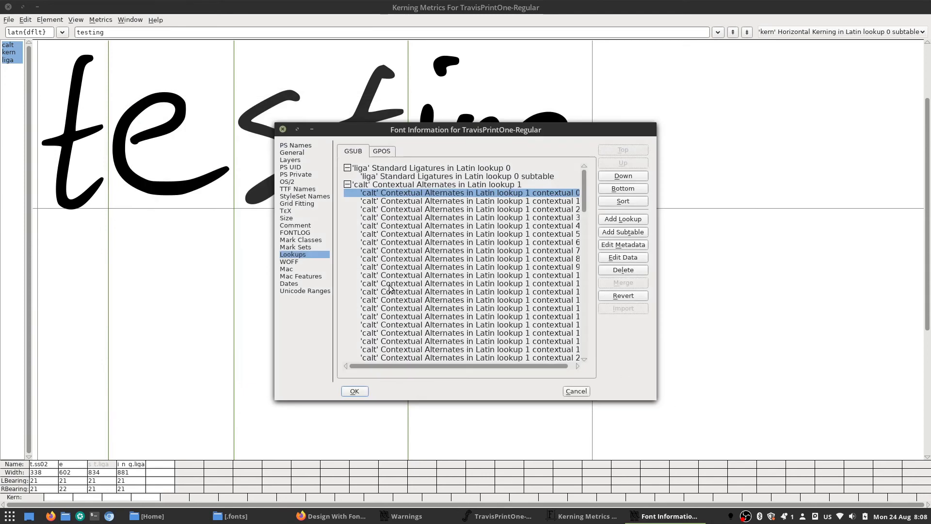
left_click(347, 185)
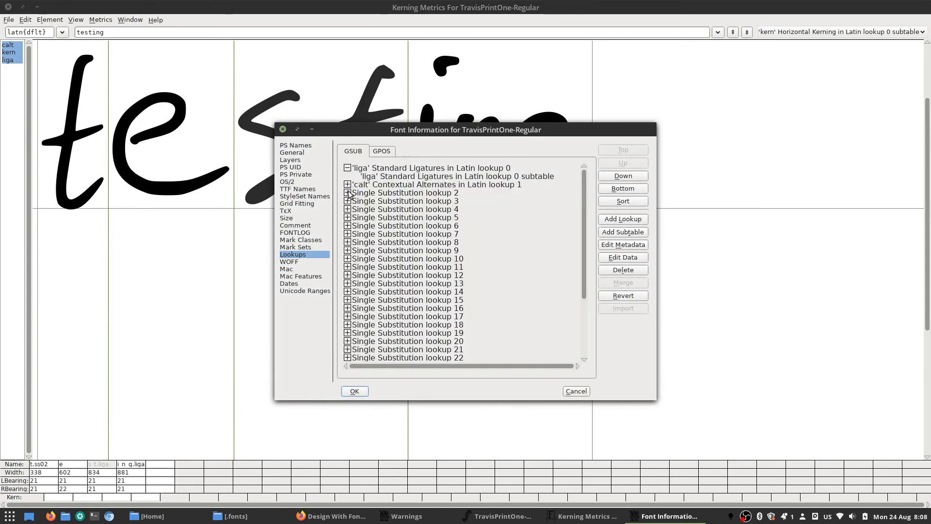
Examine the glyph replacements in the Single Substitution lookup 2 subtable, close it and collapse the expanded substitution lookups.
left_click(347, 193)
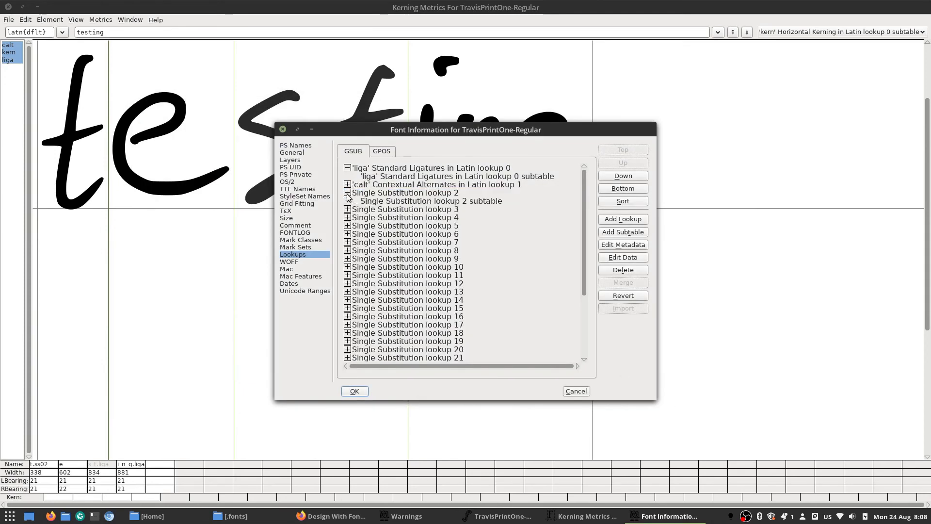
left_click(384, 201)
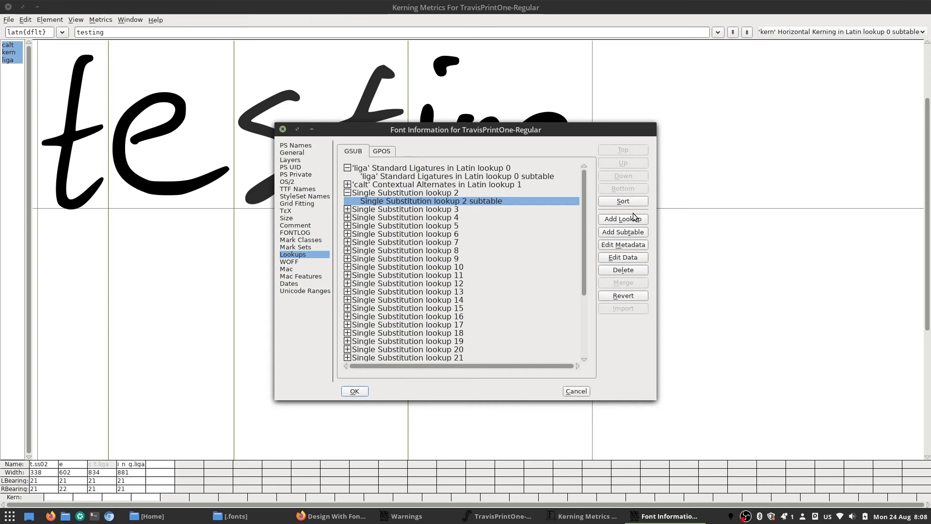
left_click(639, 257)
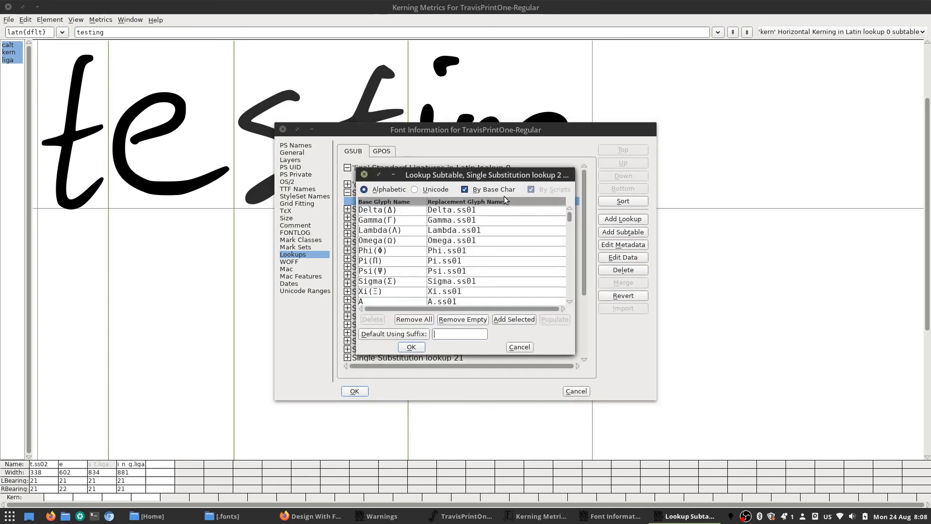
scroll(440, 222, "down", 4)
scroll(440, 222, "up", 4)
left_click(364, 174)
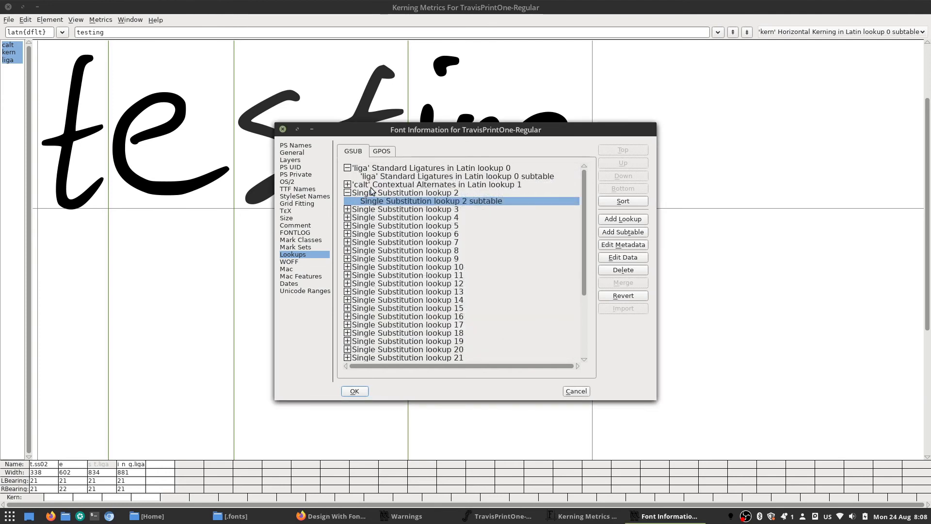
left_click(347, 184)
left_click(347, 185)
left_click(348, 193)
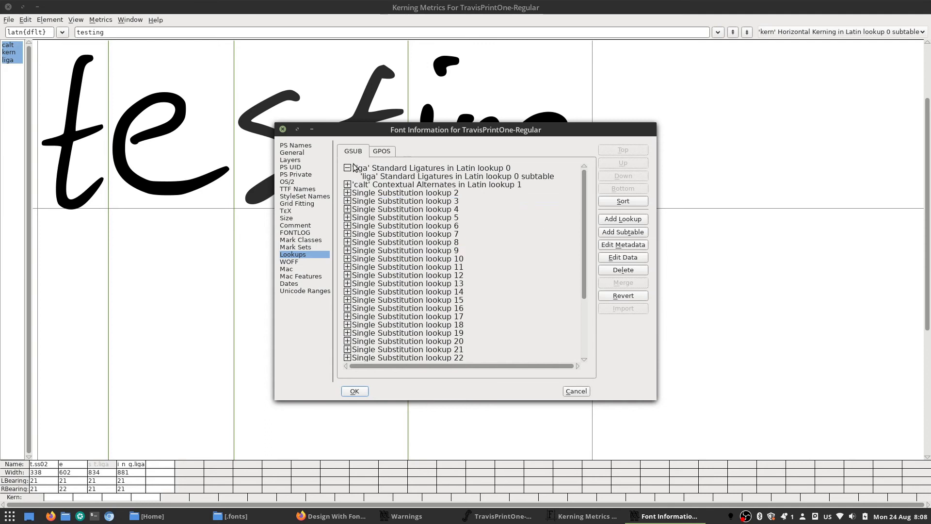
left_click(348, 168)
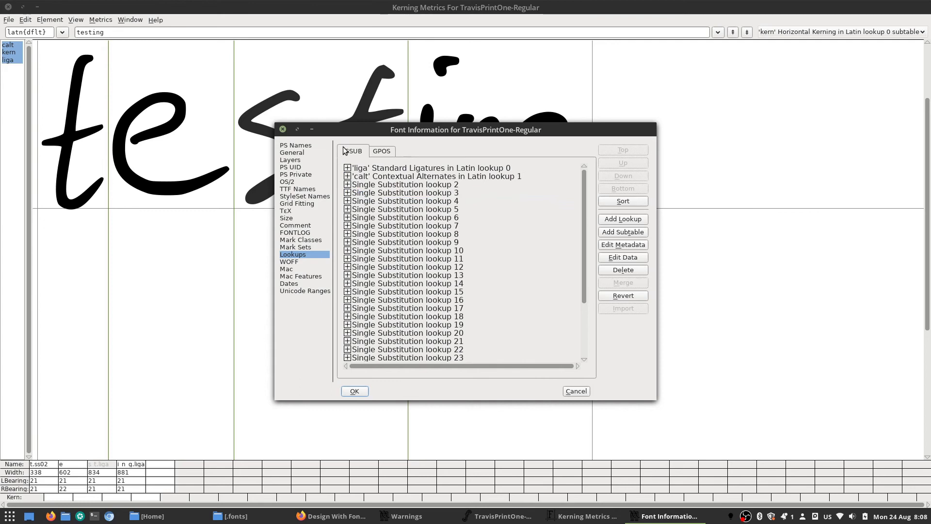
Examine the class-based kerning data of the 'kern' Horizontal Kerning subtable among the GPOS lookups and close it without changes.
left_click(374, 152)
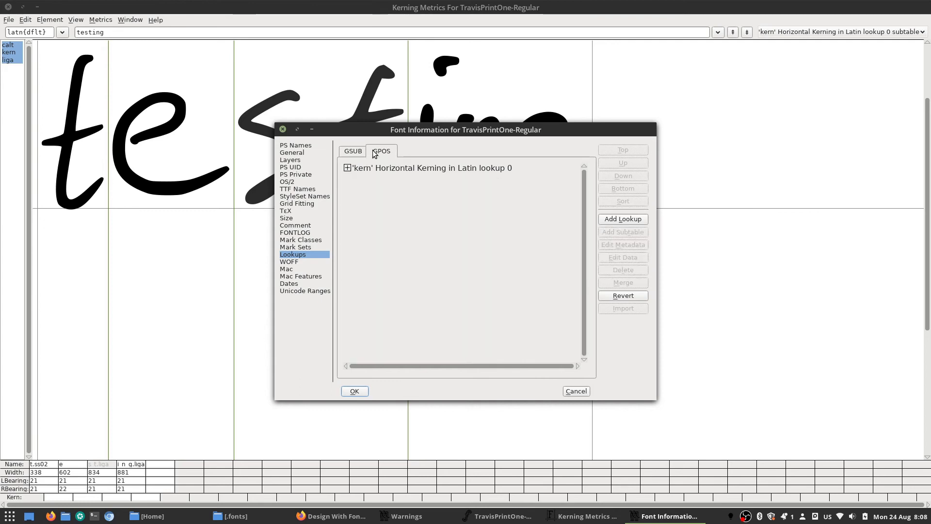
left_click(347, 170)
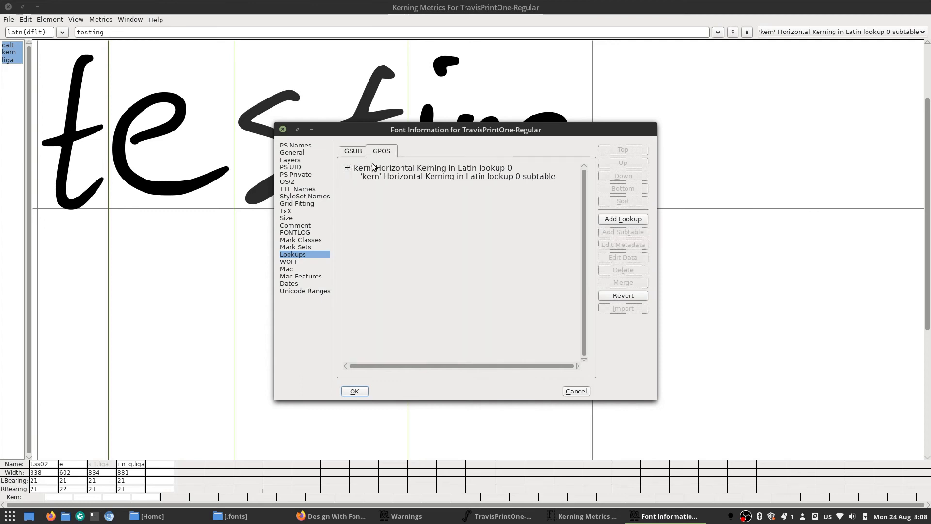
left_click(378, 178)
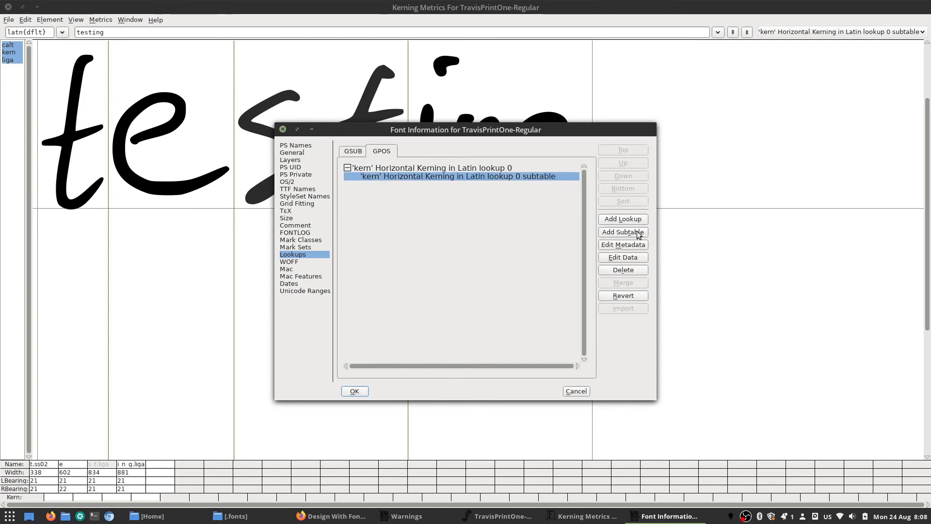
left_click(631, 258)
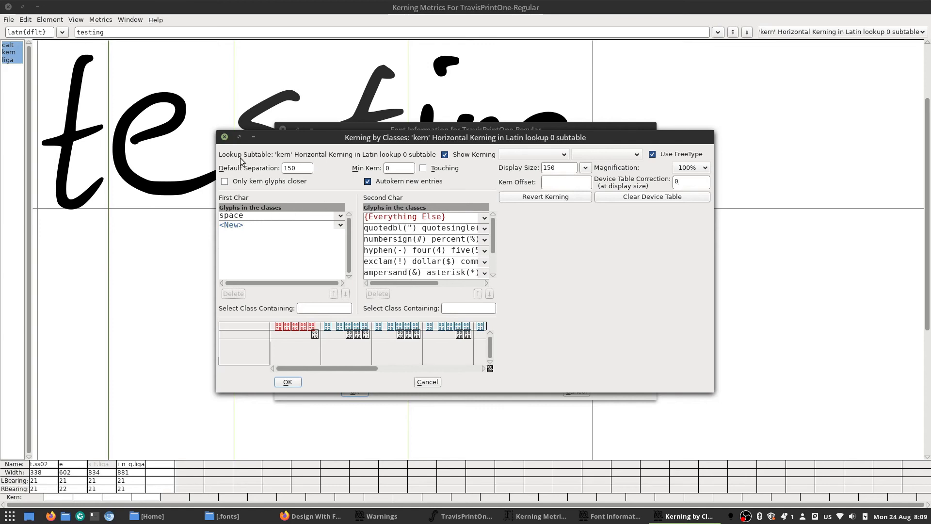
left_click(224, 136)
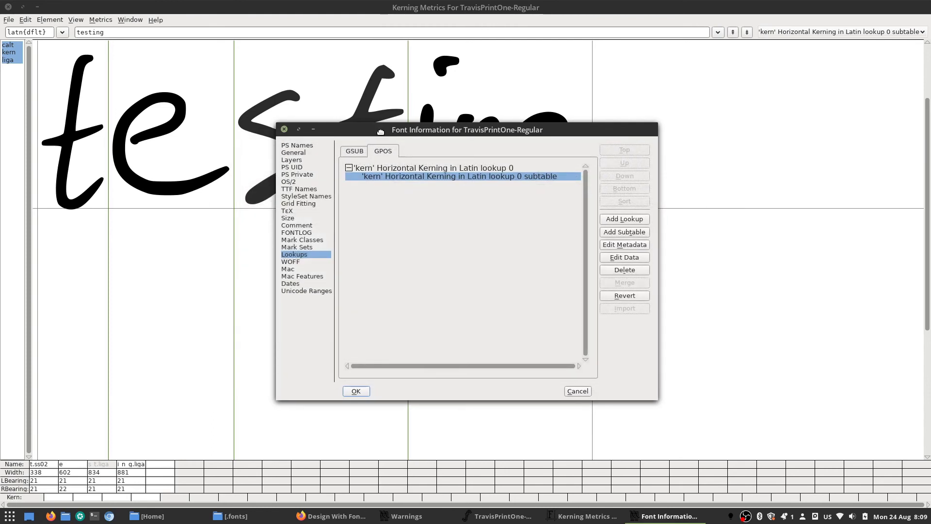
left_click_drag(377, 130, 605, 201)
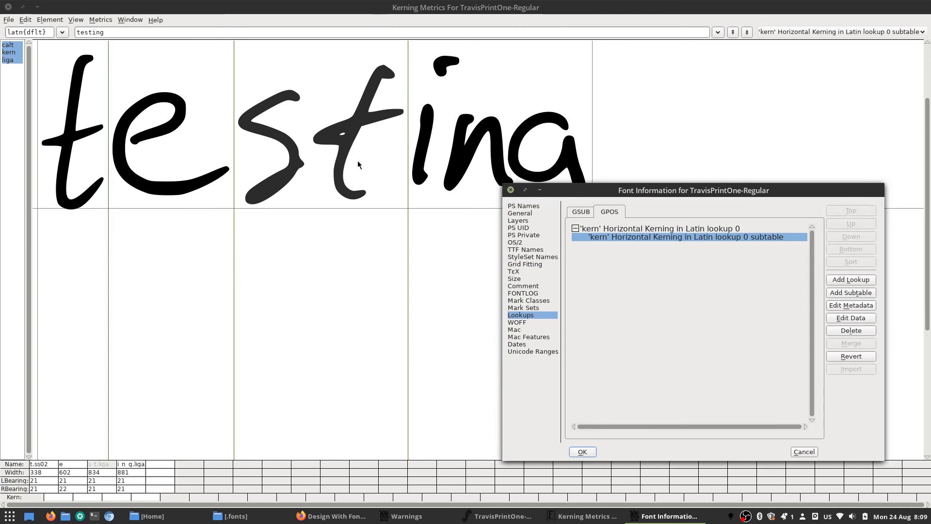
left_click_drag(730, 189, 490, 114)
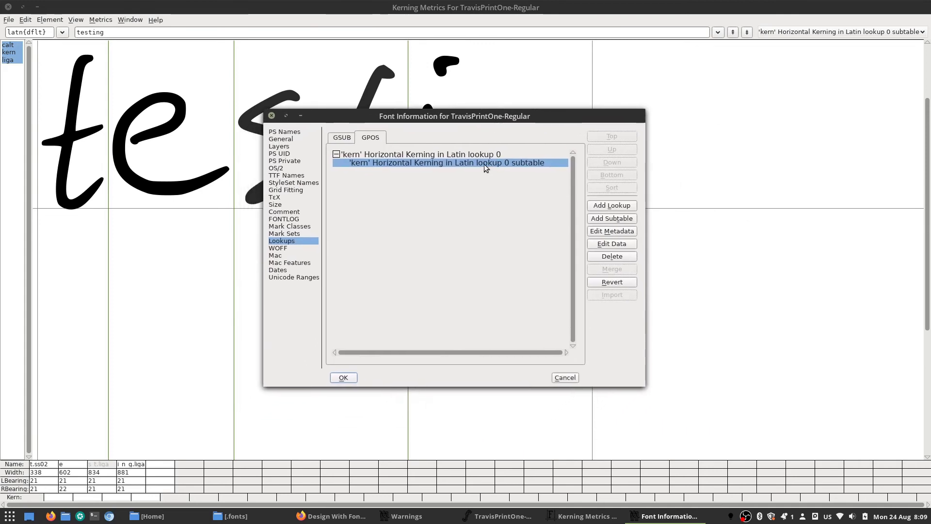
Add a subtable with the suggested name to the 'kern' lookup, using individual kerning pairs and no autokerning of new entries.
left_click(450, 155)
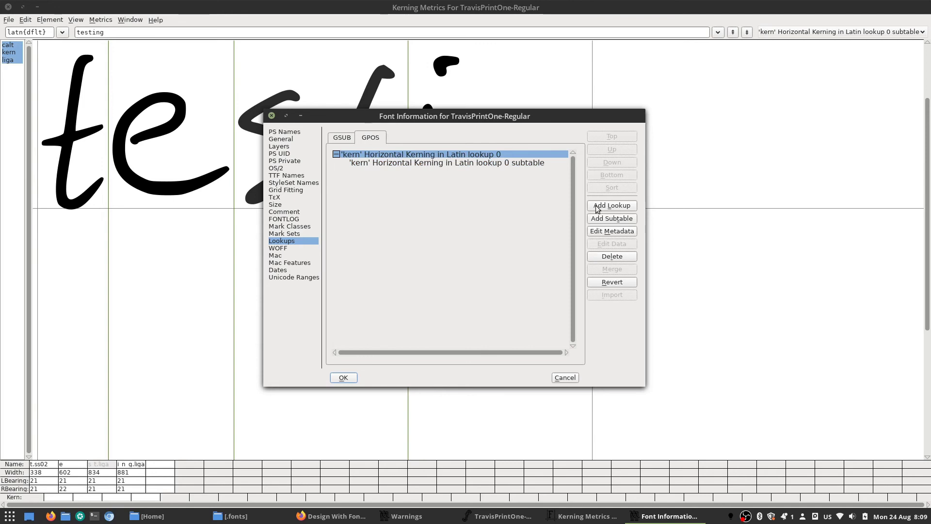
left_click(610, 218)
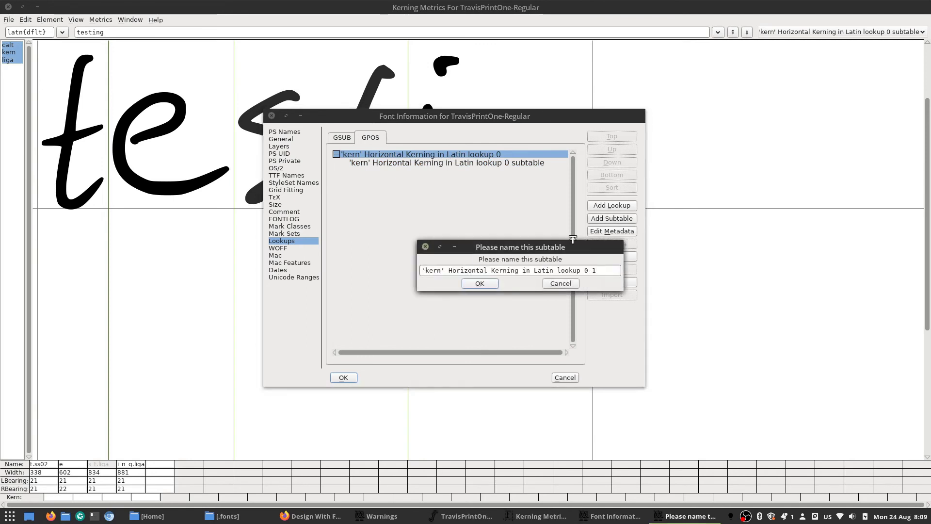
left_click(480, 283)
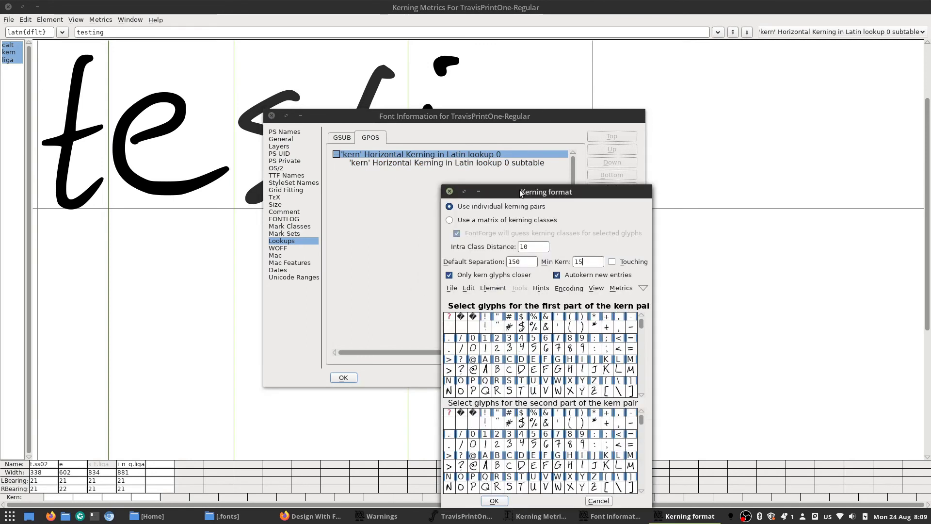
left_click_drag(520, 193, 412, 100)
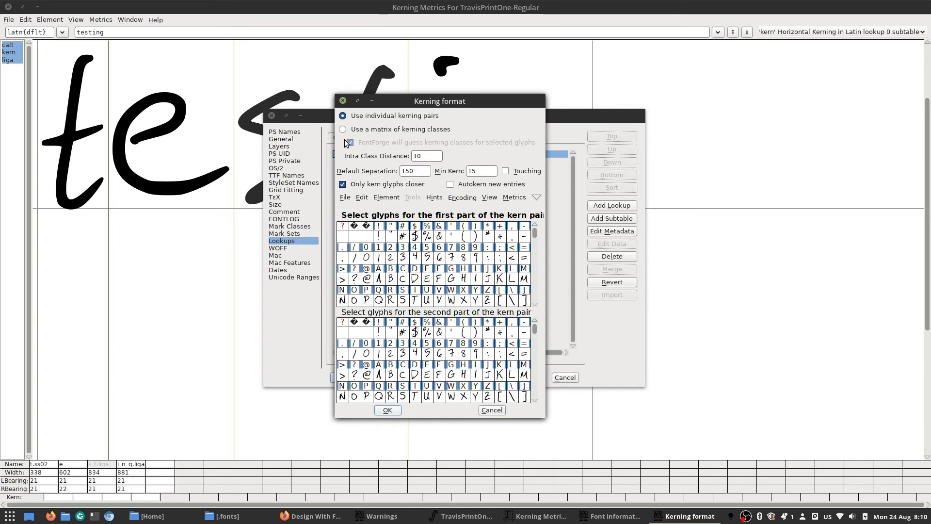
left_click(342, 185)
Select all glyphs for both the first and second part of the kern pairs and confirm the kerning format.
left_click(379, 237)
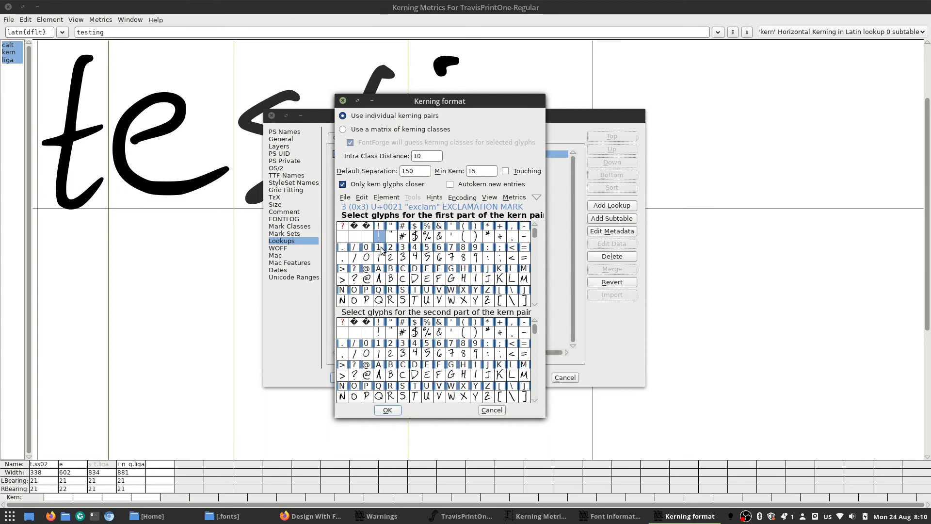
left_click(403, 332)
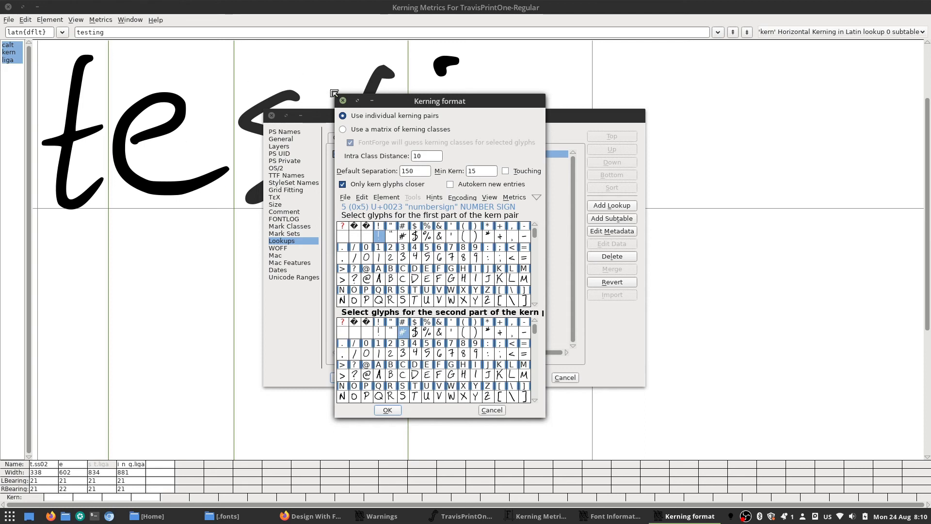
left_click(379, 237)
left_click(344, 198)
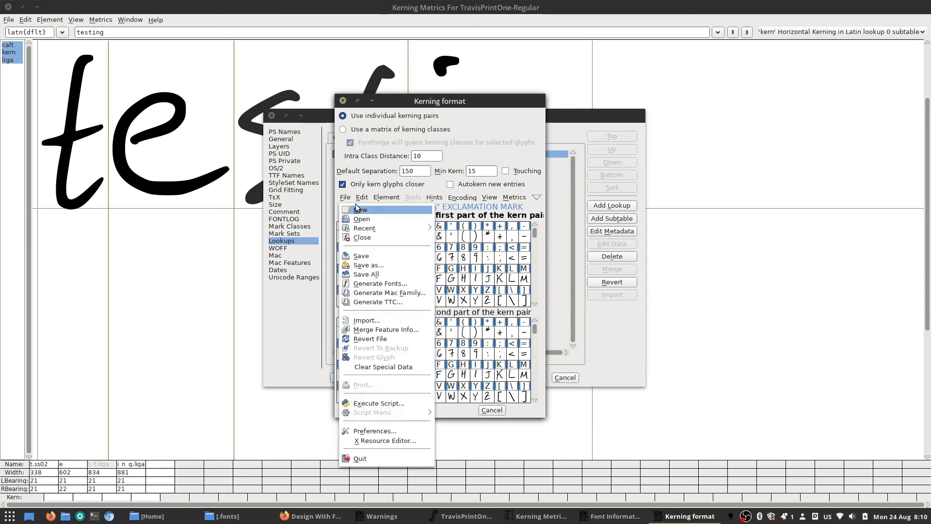
left_click(362, 197)
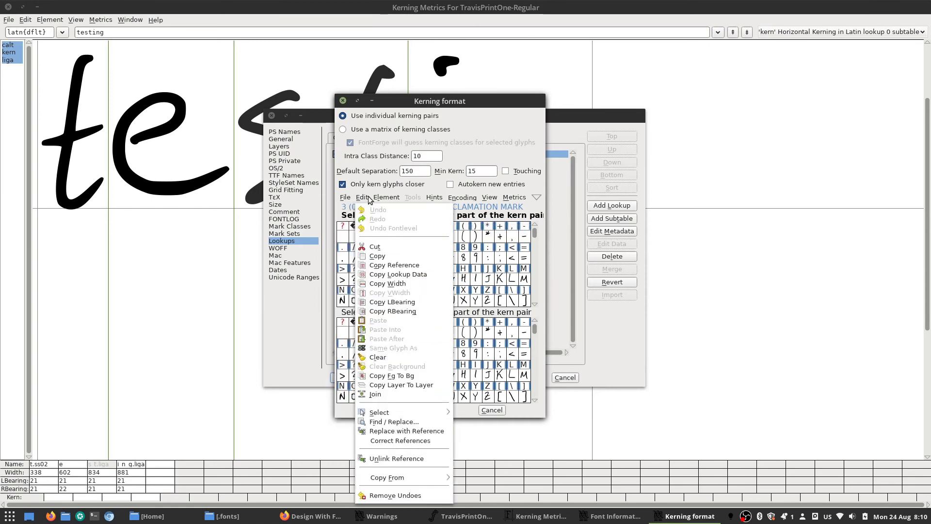
mouse_move(405, 417)
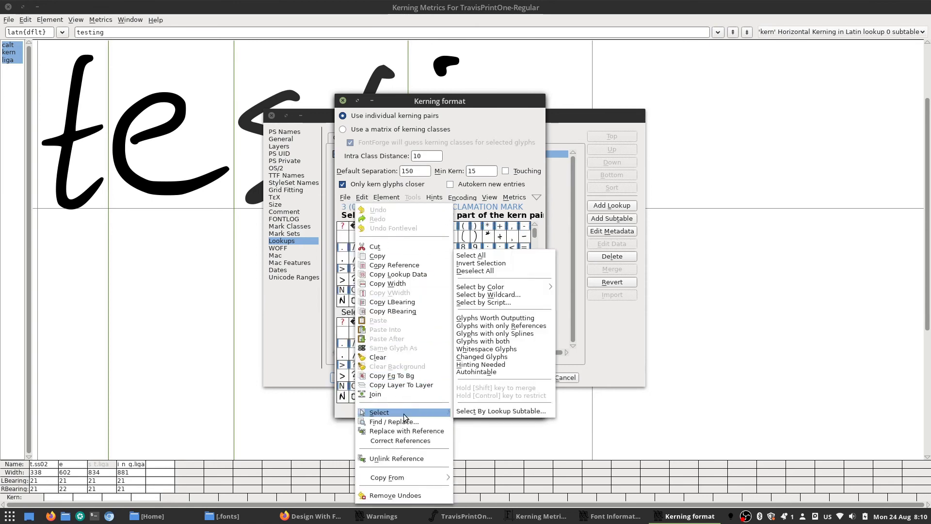
left_click(470, 255)
left_click(408, 363)
left_click(363, 196)
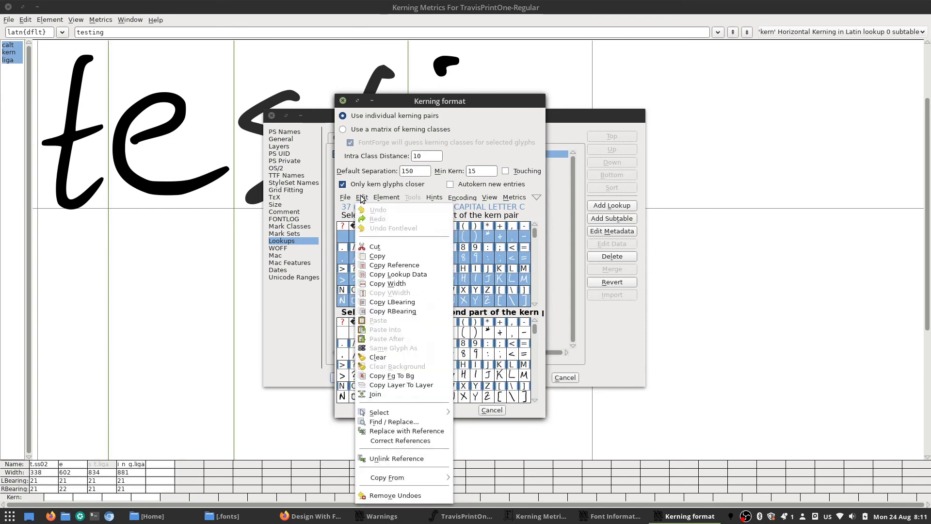
mouse_move(406, 411)
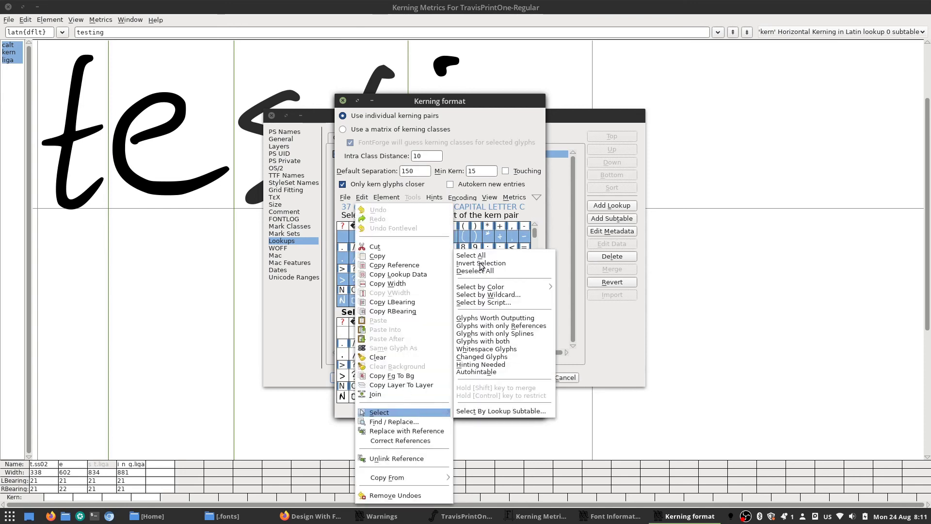
left_click(478, 258)
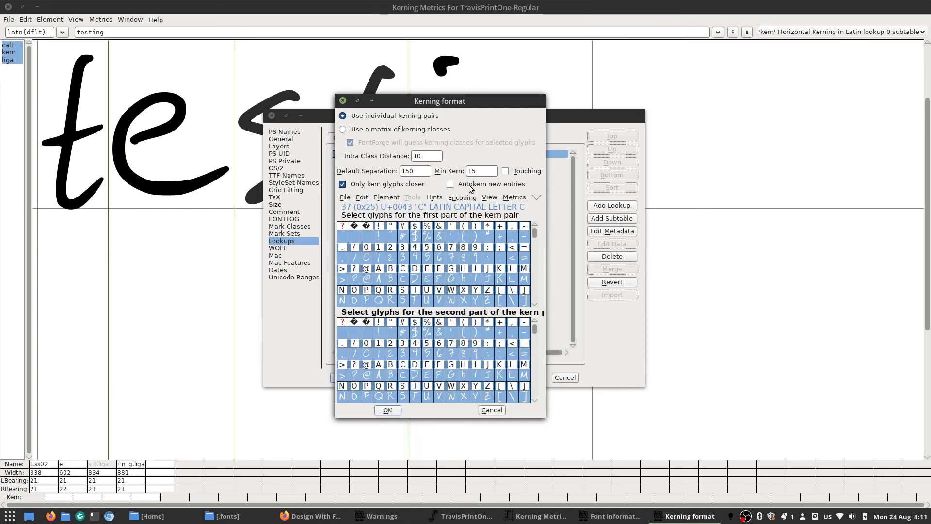
left_click(388, 410)
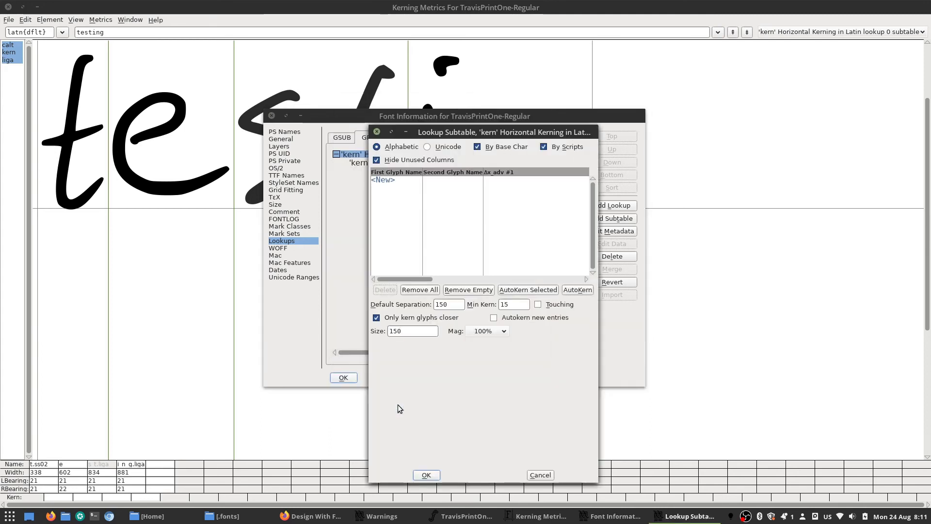
Accept the new kerning subtable without any pair entries and apply the font information changes.
left_click_drag(450, 127, 415, 77)
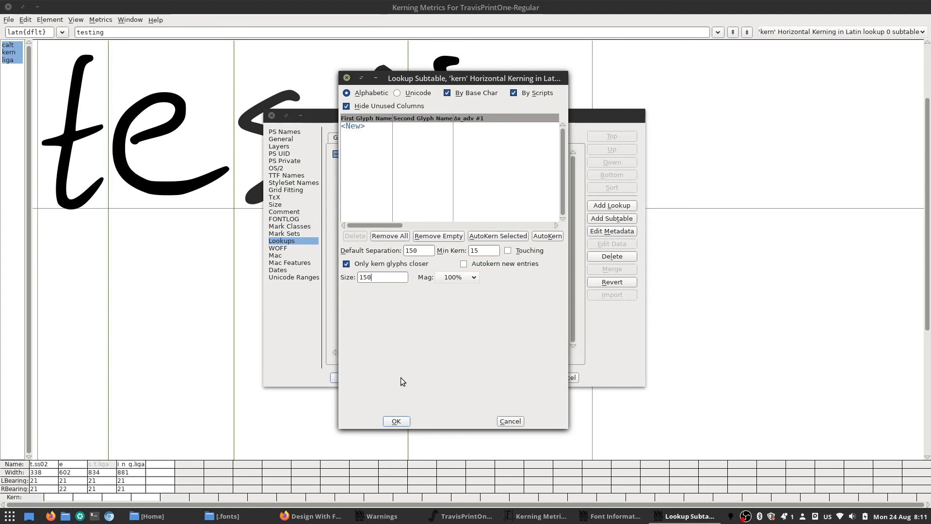
left_click(396, 421)
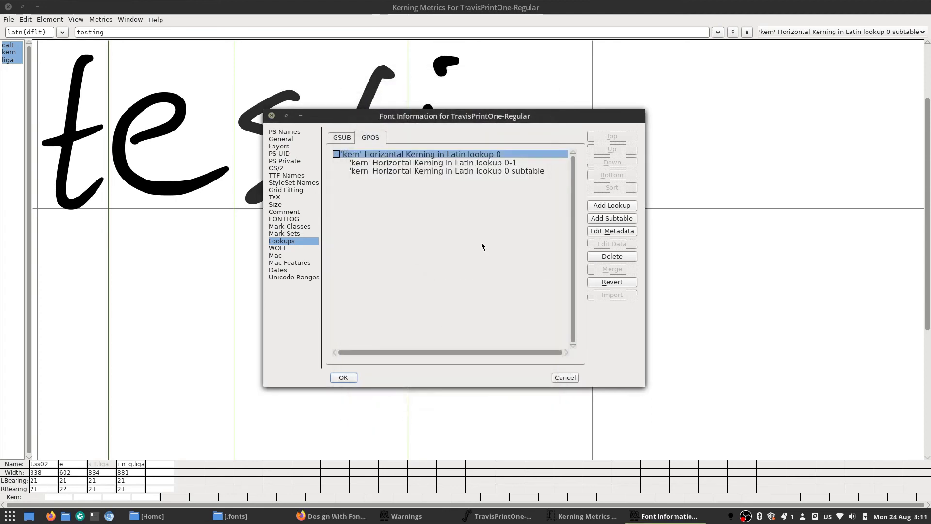
left_click(448, 164)
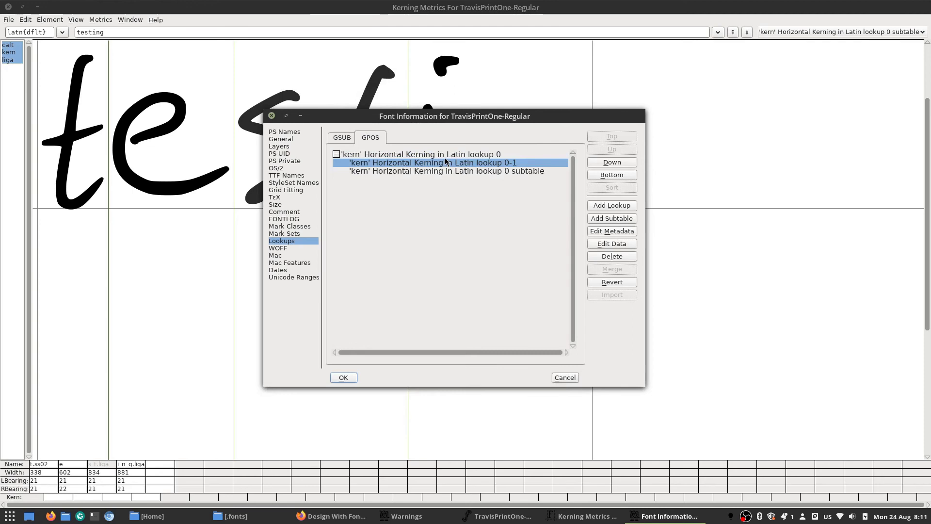
left_click(342, 379)
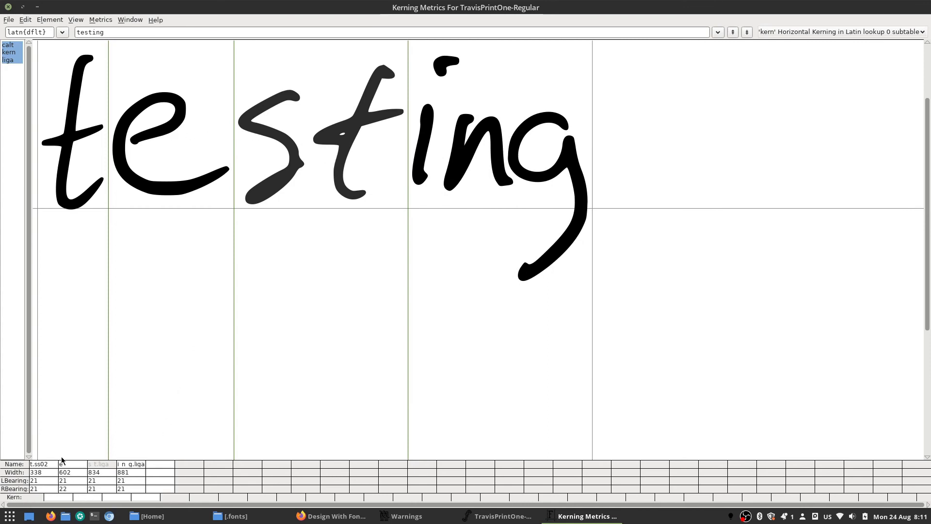
Kern the "st" ligature to about -120 after the "e" and the "ing" ligature to about -27 after "st".
left_click_drag(233, 125, 207, 129)
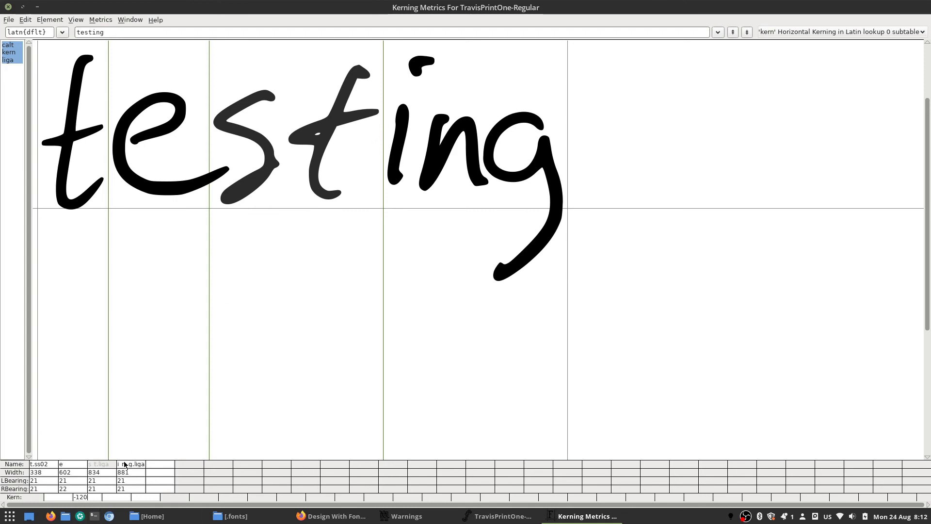
key("Left")
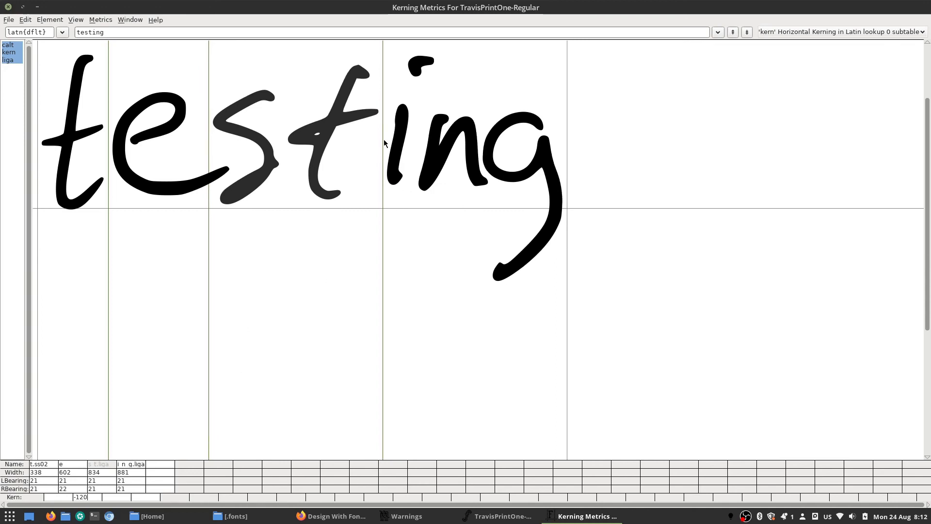
left_click_drag(383, 142, 377, 140)
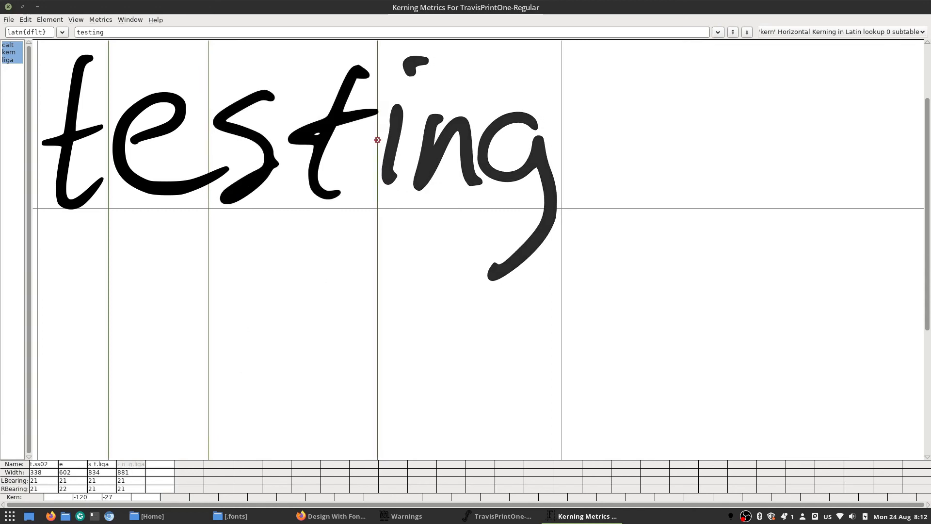
Hide the grid lines in the kerning metrics preview.
left_click(75, 20)
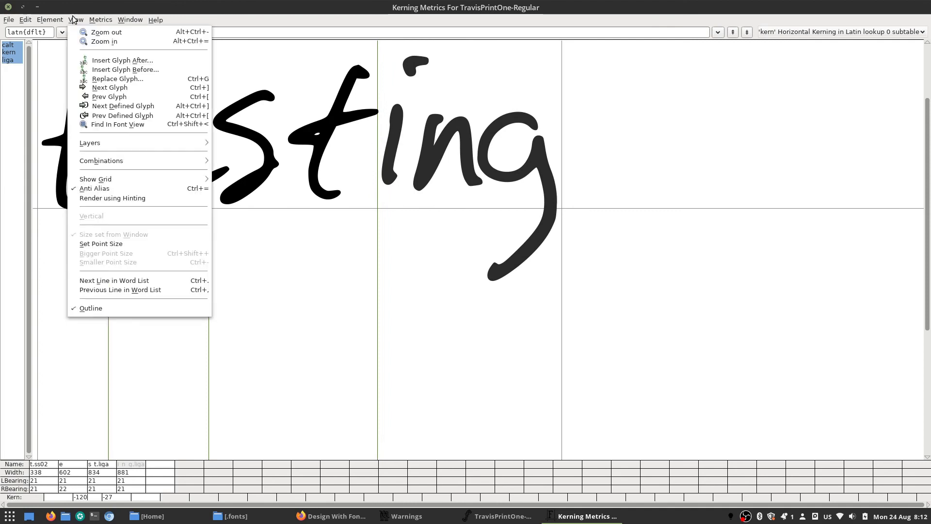
mouse_move(149, 180)
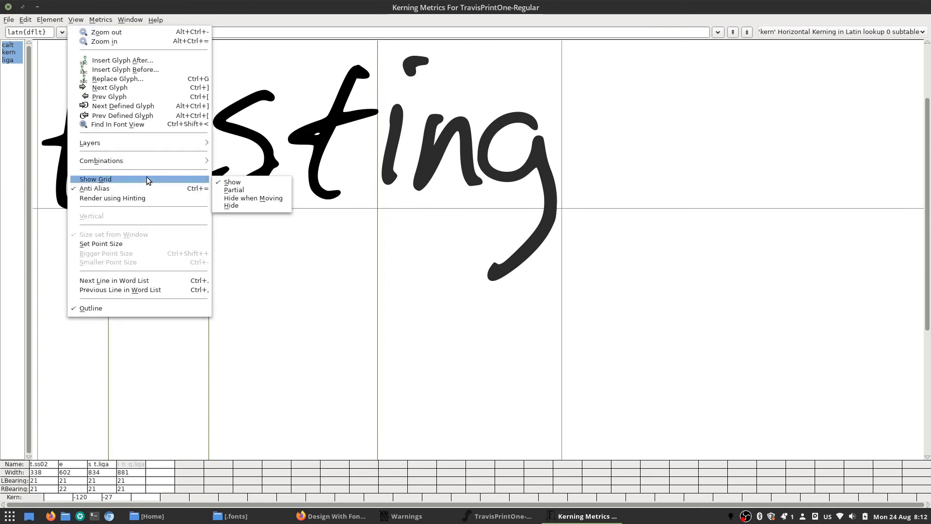
left_click(238, 206)
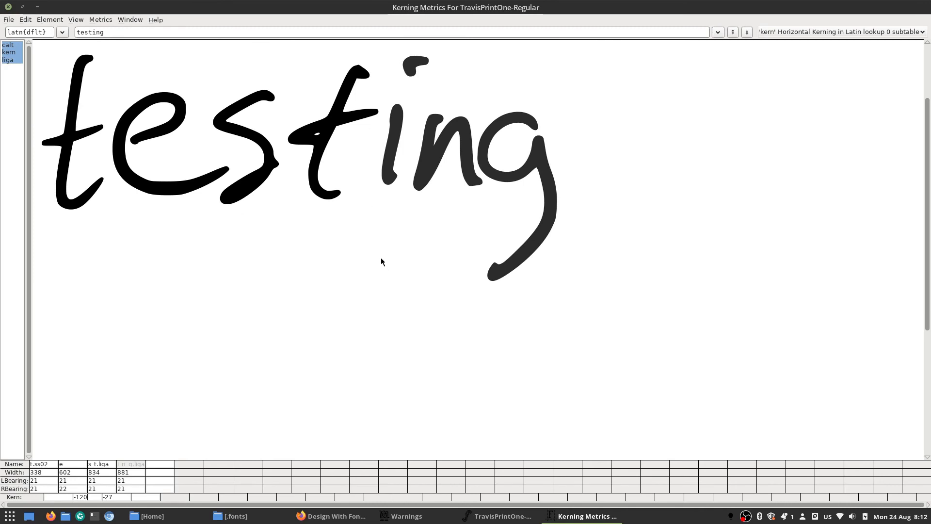
Tighten the kerning between the "st" and "ing" ligatures to about -33.
scroll(380, 257, "down", 3)
scroll(376, 253, "up", 2)
scroll(376, 251, "down", 1)
scroll(377, 251, "up", 2)
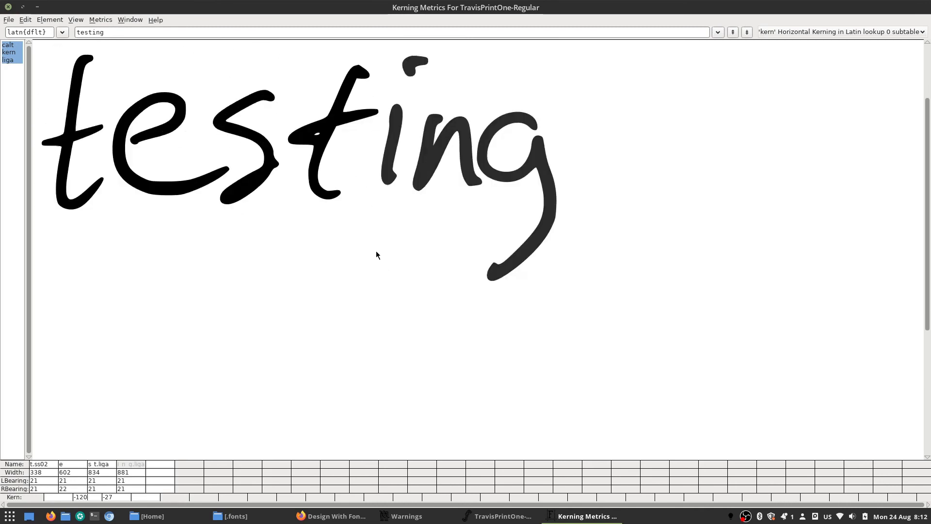
scroll(376, 251, "down", 2)
scroll(376, 251, "up", 2)
left_click_drag(373, 145, 374, 143)
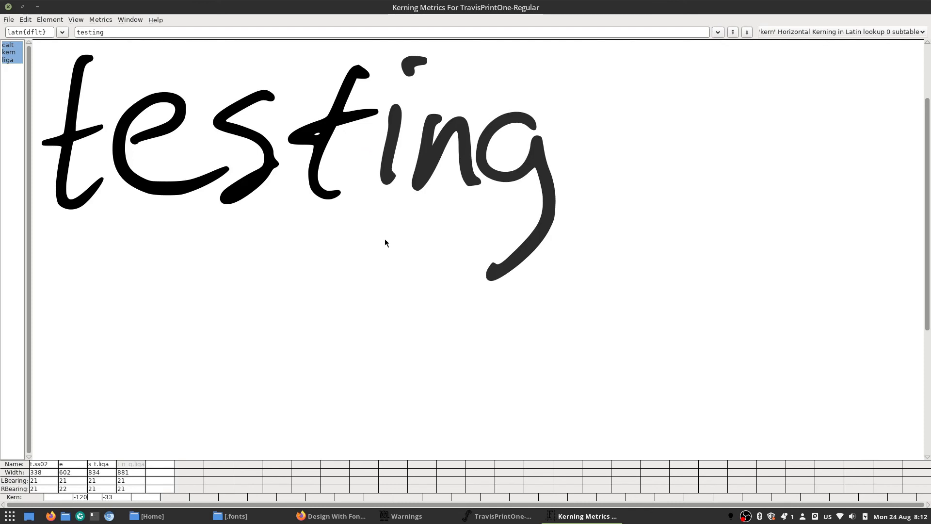
Replace the preview text in the kerning metrics with "For centuries".
left_click(228, 32)
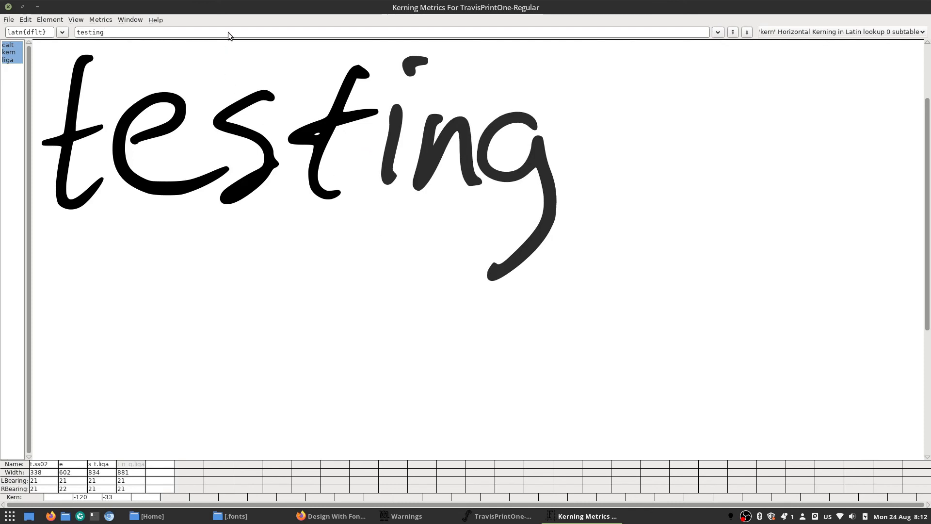
key("BackSpace")
key("BackSpace")
key("BackSpace")
key("BackSpace")
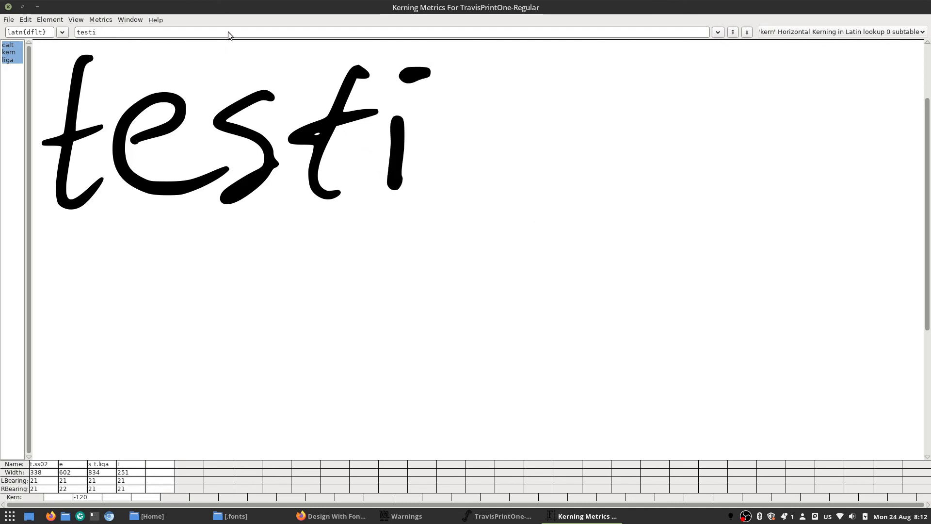
key("BackSpace")
key("BackSpace")
key("BackSpace")
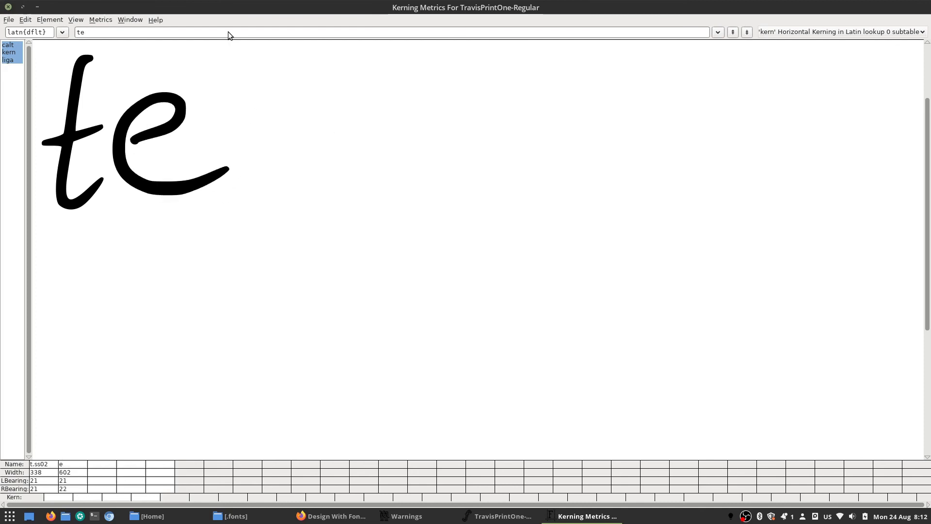
type("Fi")
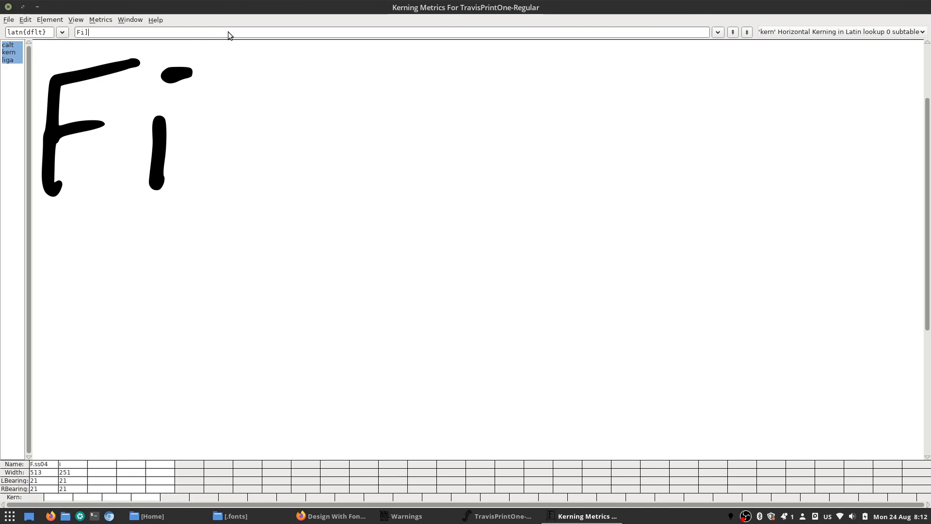
key("BackSpace")
type("o")
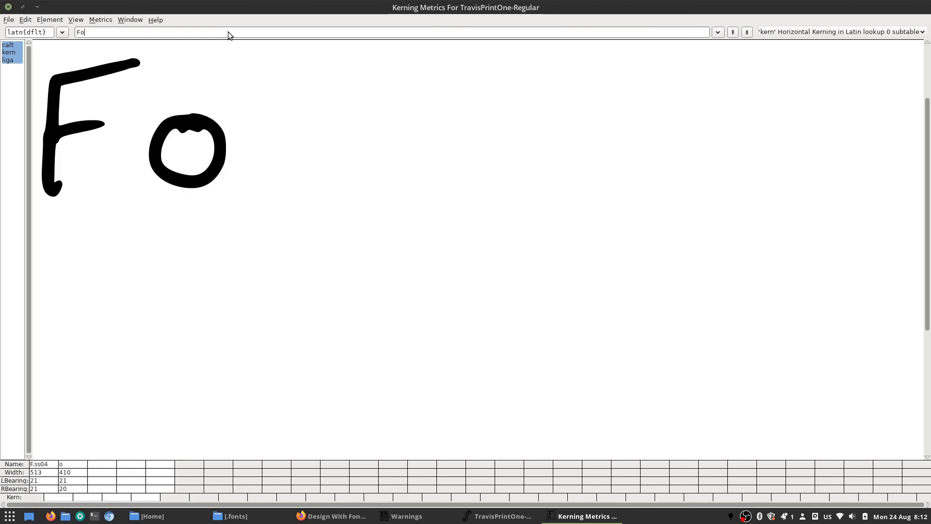
type("r")
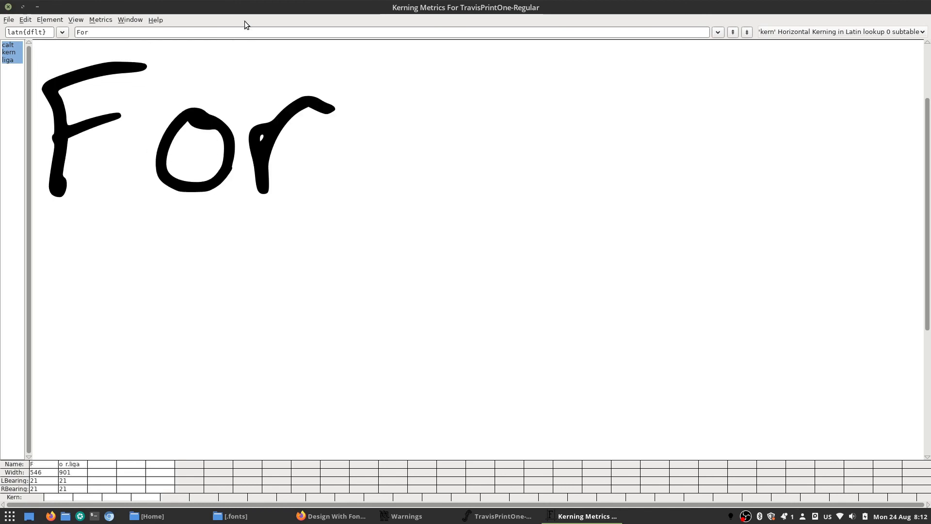
type(" centuries")
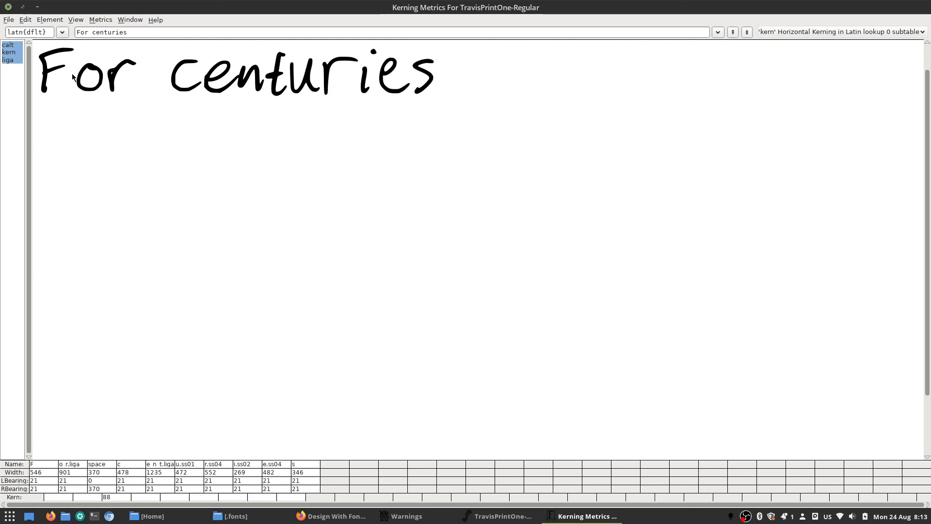
Kern the "or" ligature after "F" to about -146, the "i" after "r" to about -97 and the final "s" to about -20.
left_click_drag(73, 77, 67, 74)
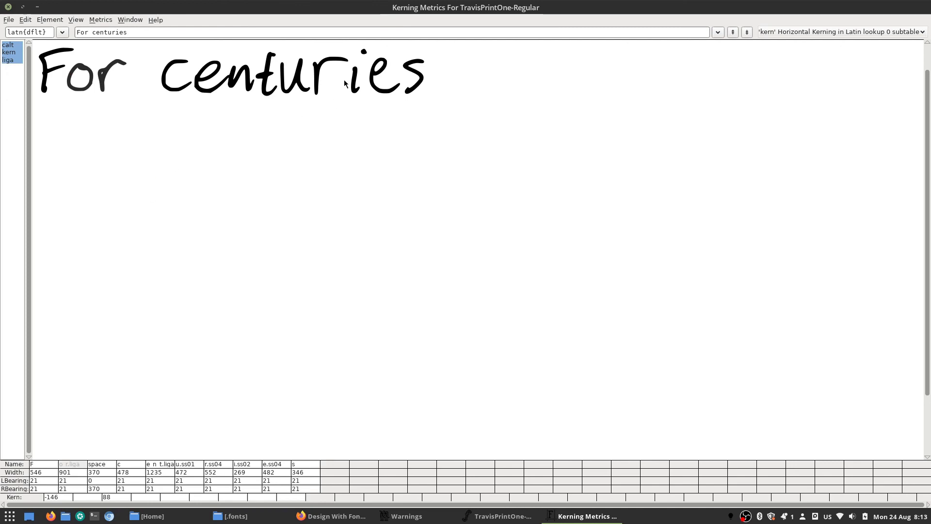
left_click_drag(348, 77, 343, 77)
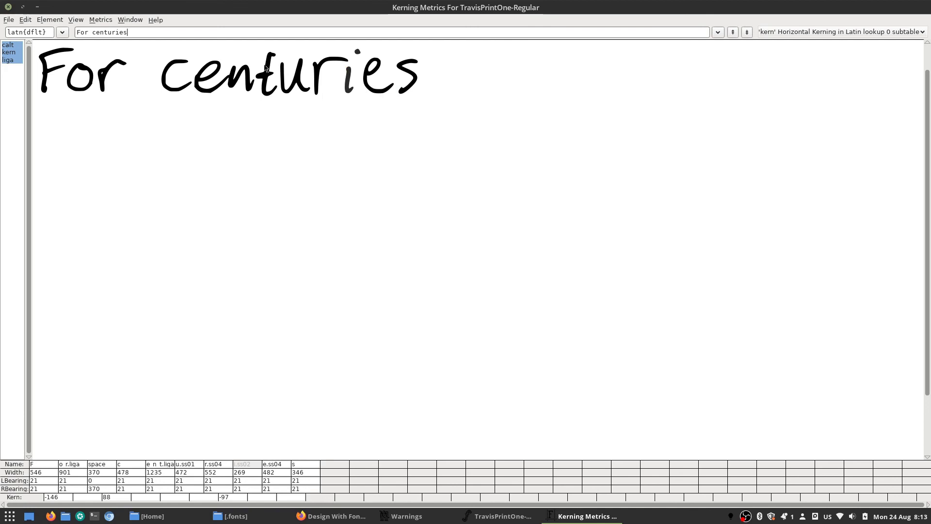
left_click(394, 69)
left_click_drag(393, 68, 384, 97)
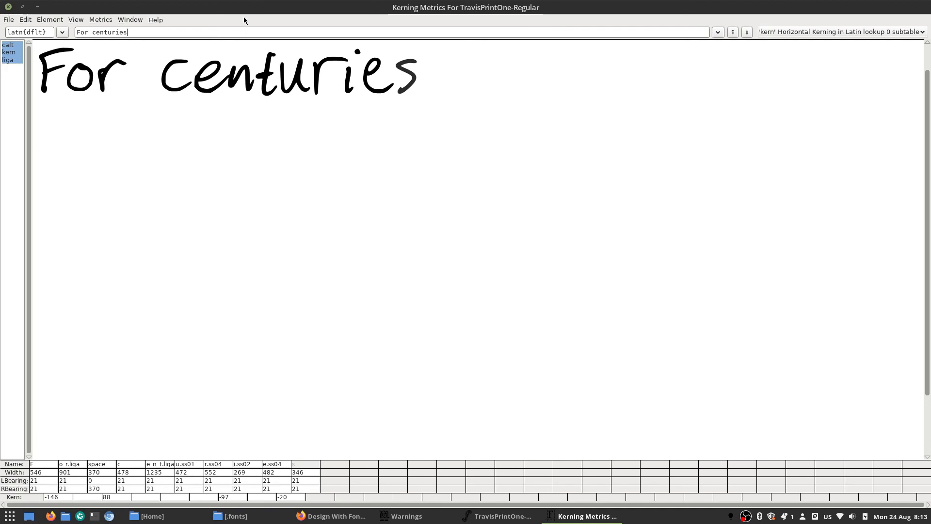
triple_click(244, 33)
Switch to the Design With FontForge page in Firefox and examine its guidance on spacing characters and the HO sample strings.
left_click(332, 516)
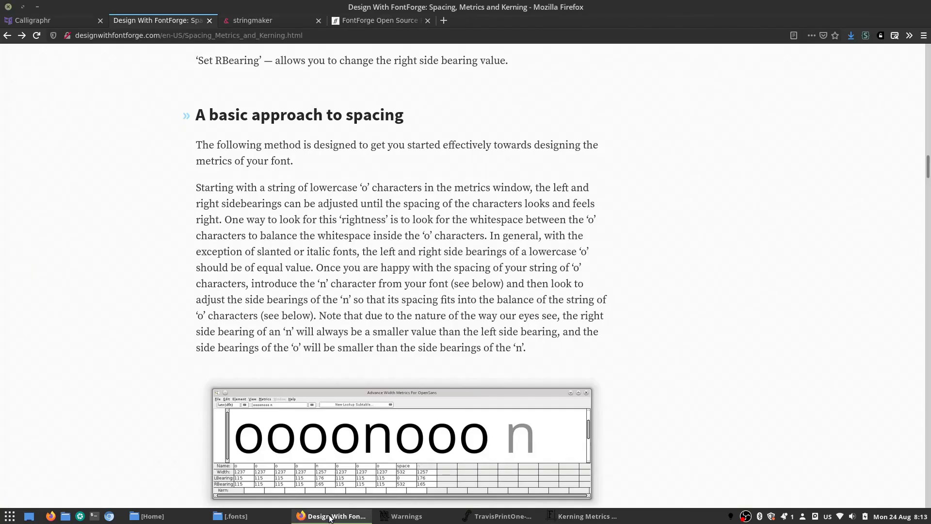
scroll(197, 217, "up", 1)
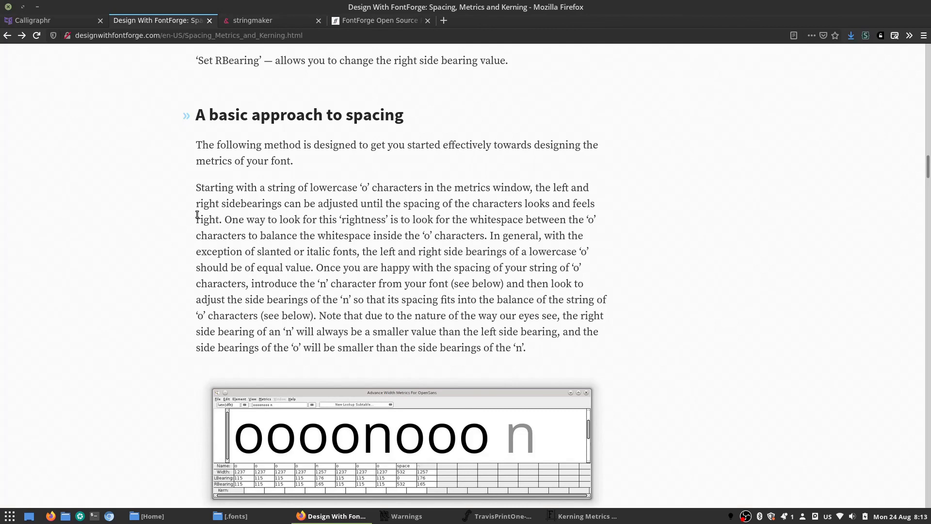
scroll(197, 217, "down", 3)
scroll(198, 216, "up", 8)
scroll(197, 216, "up", 7)
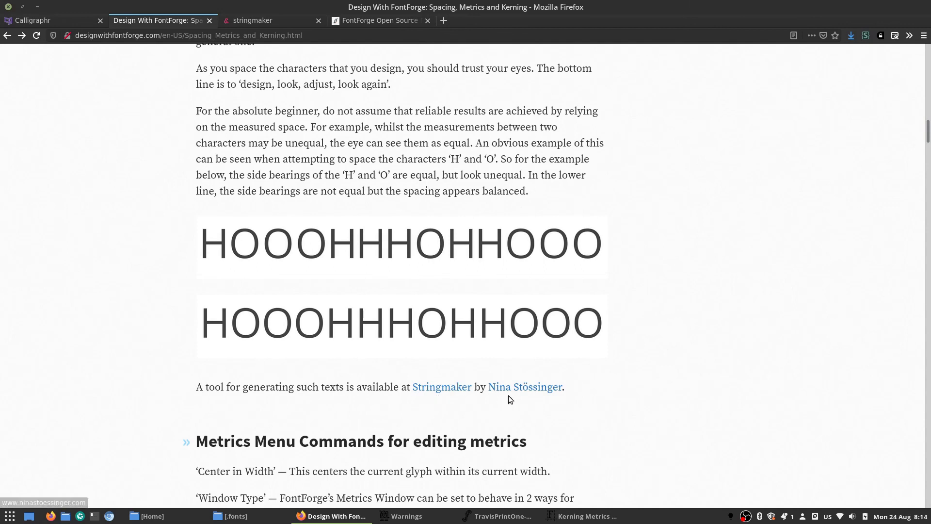
Generate a Stringmaker text with base nn showing all uppercase letters next to all lowercase letters and vice versa, and look through it.
left_click(251, 19)
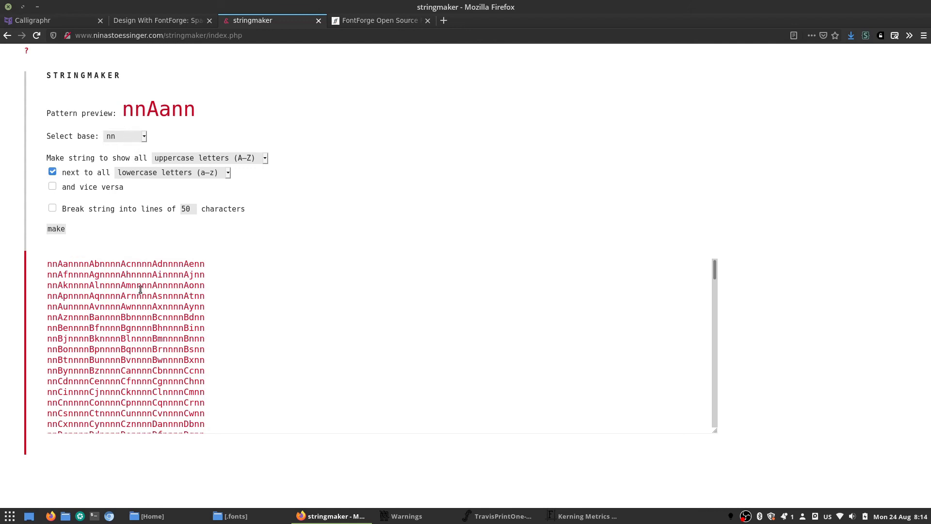
triple_click(77, 265)
left_click(104, 263)
left_click(52, 187)
left_click(59, 230)
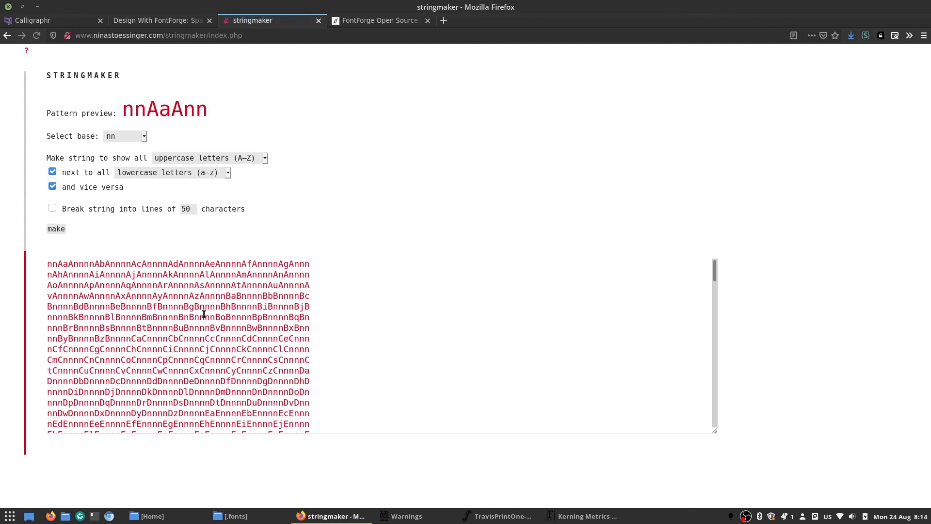
scroll(203, 313, "down", 3)
scroll(202, 312, "up", 3)
scroll(201, 312, "down", 7)
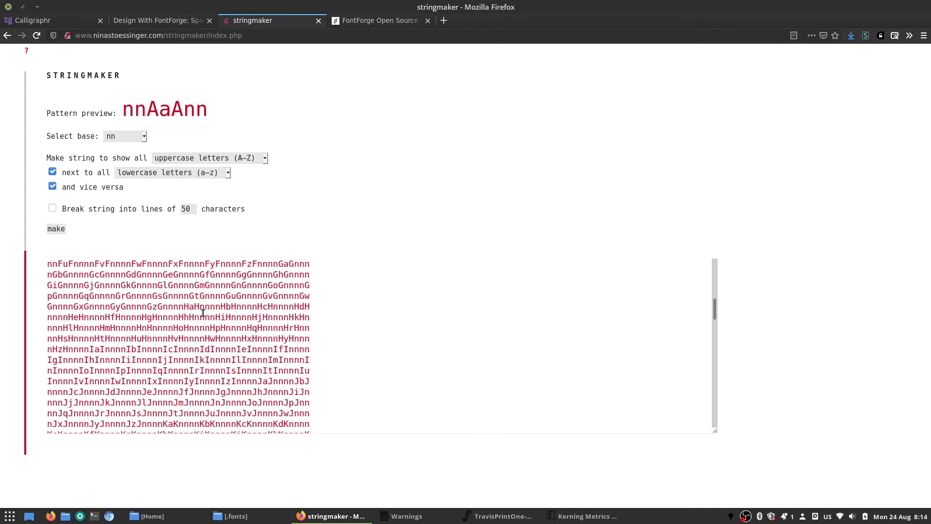
scroll(200, 311, "up", 7)
scroll(198, 310, "down", 5)
scroll(198, 311, "up", 5)
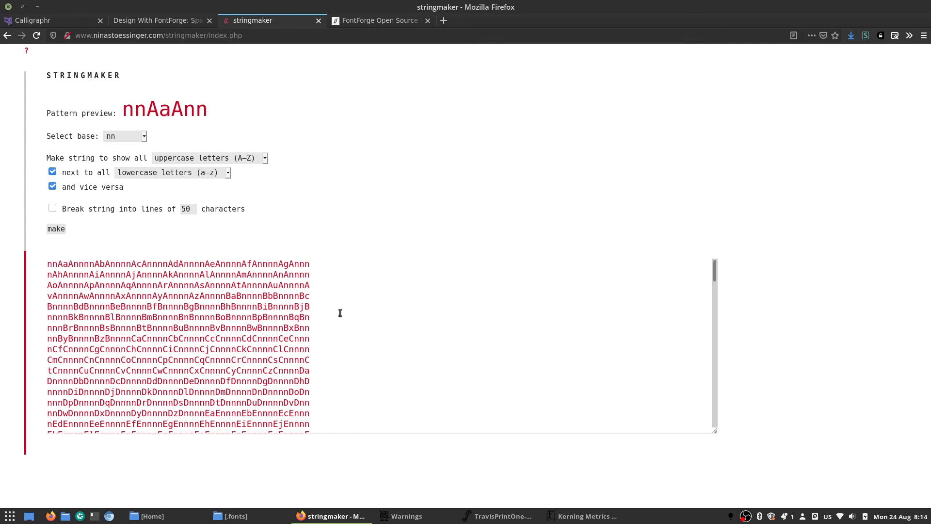
Switch to the FontForge font window and close TravisPrintOne-Regular without saving its changes.
left_click(501, 516)
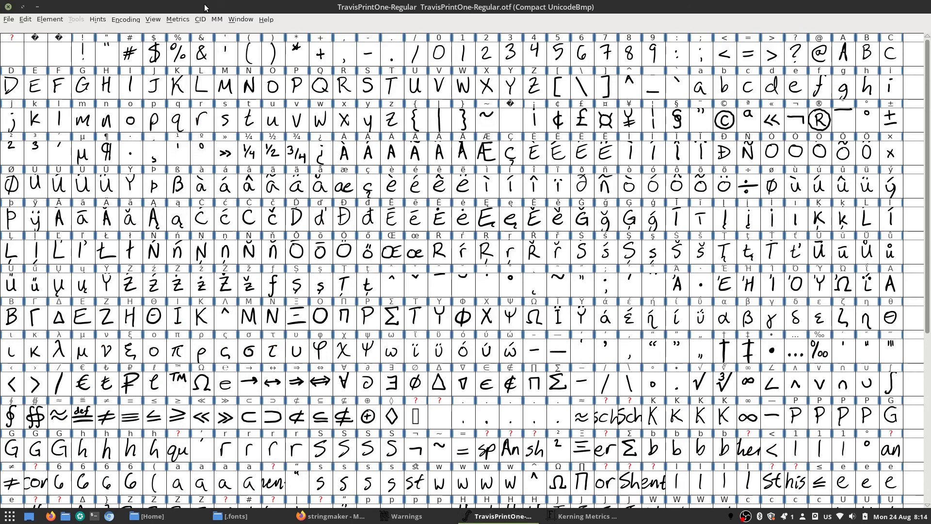
left_click(6, 8)
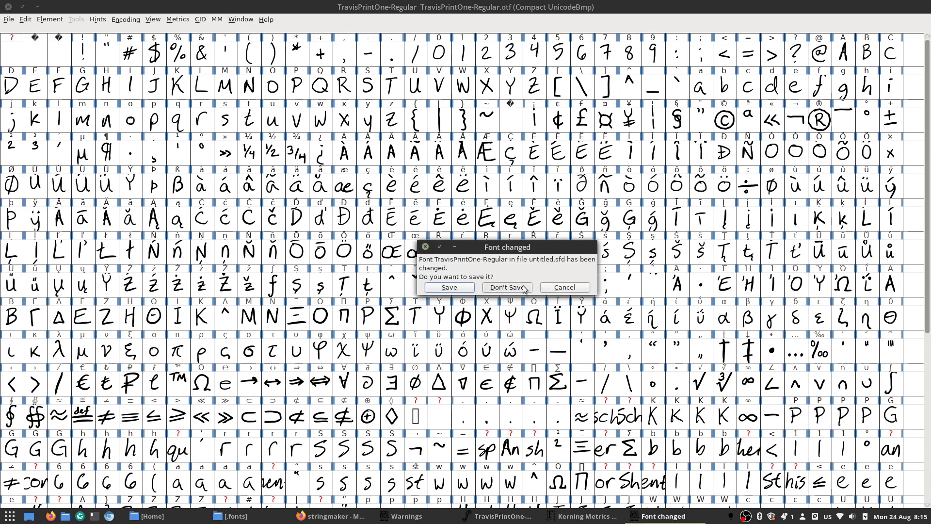
left_click(507, 287)
Launch FontForge.AppImage from the home folder in the file manager and minimize the folder window.
mouse_move(153, 516)
left_click(171, 456)
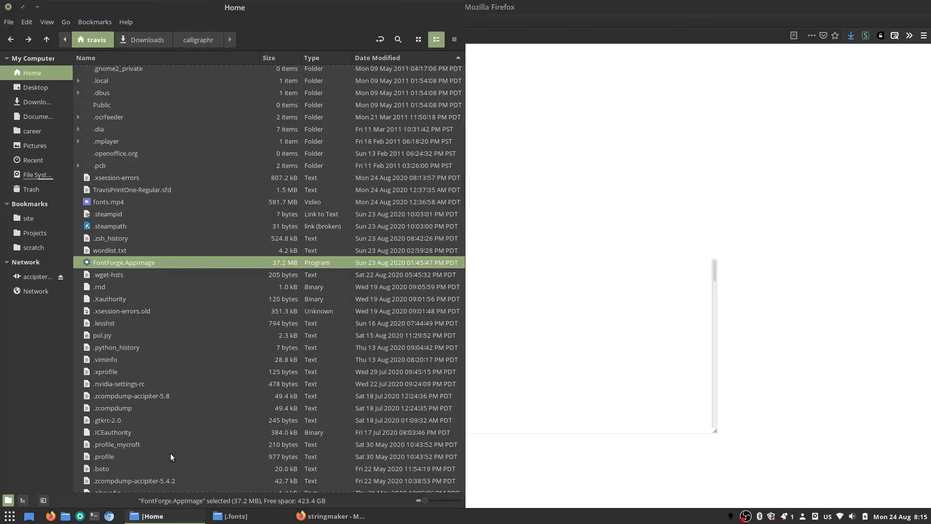
double_click(100, 264)
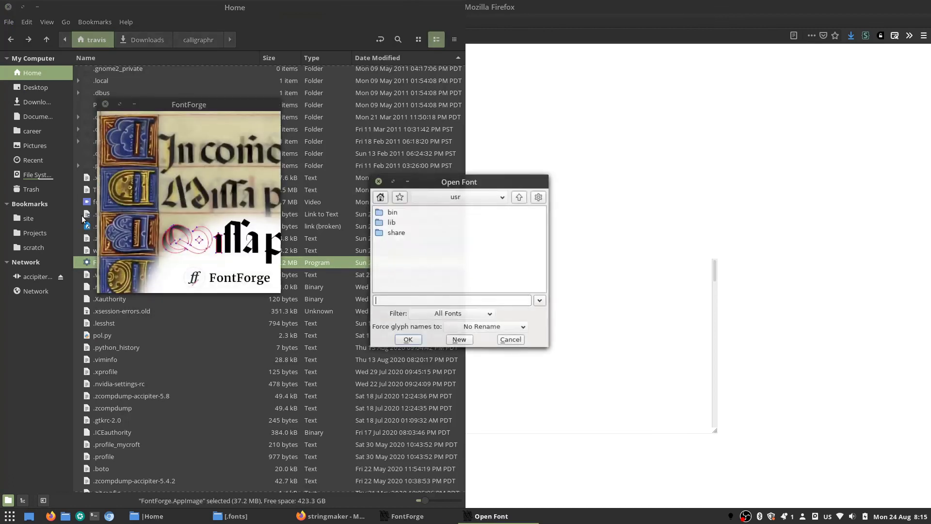
left_click(35, 7)
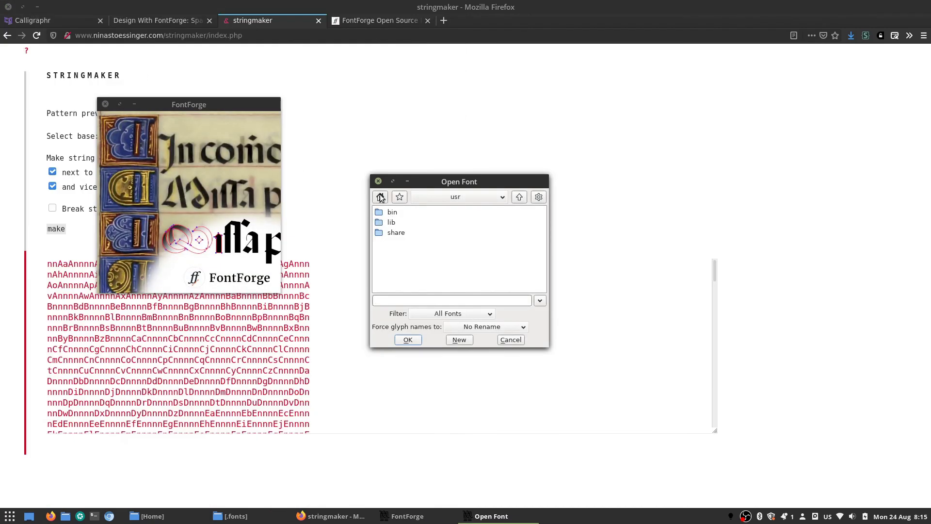
Open the saved TravisPrintOne-Regular.sfd font from the home folder.
left_click(381, 196)
left_click(409, 262)
type("travisgeis.com/")
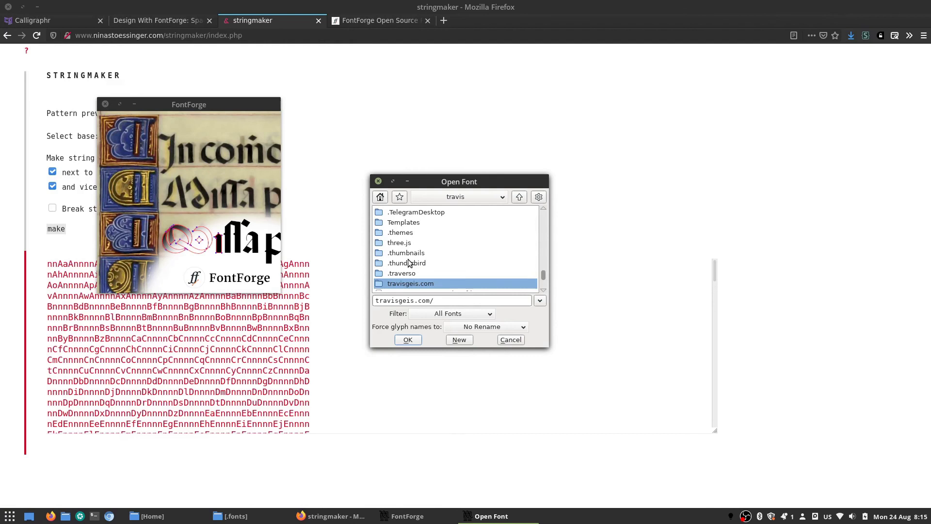
scroll(409, 264, "down", 2)
left_click(425, 257)
double_click(423, 253)
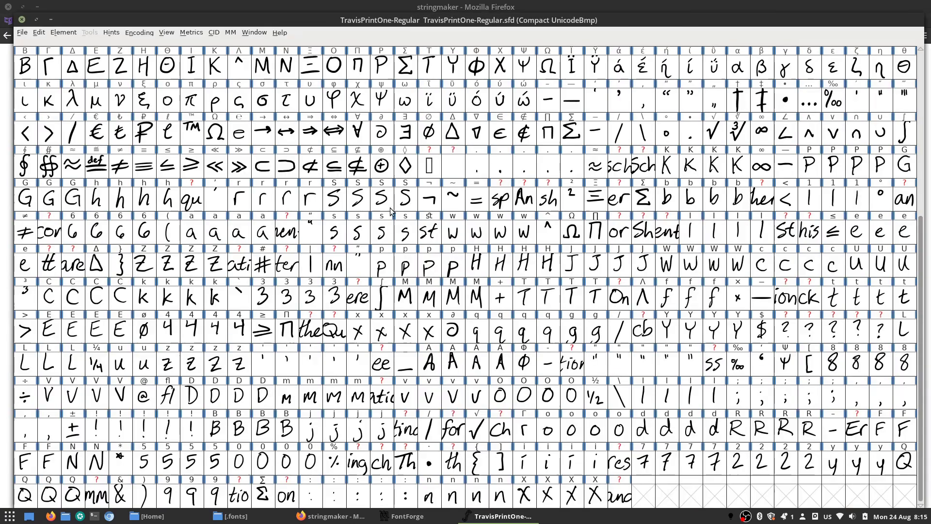
Open a new metrics window for the font and preview the text "testing".
left_click(191, 33)
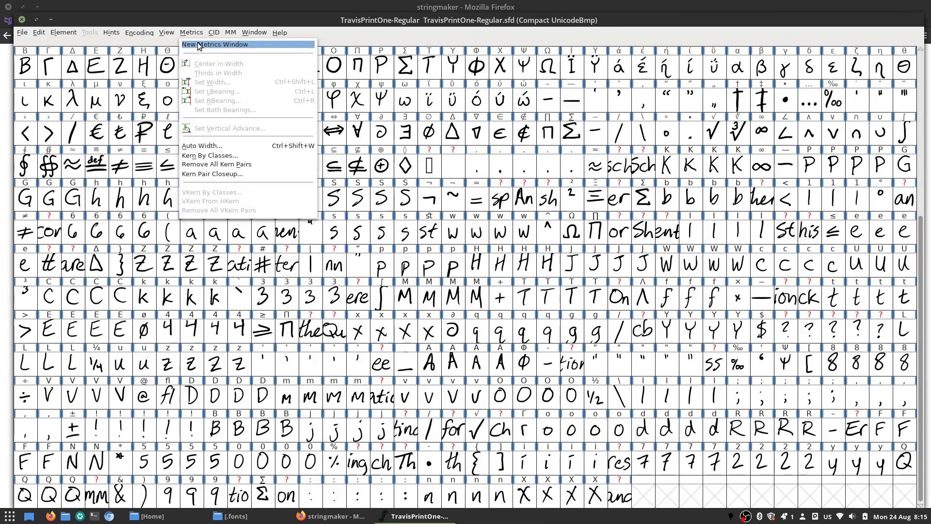
left_click(198, 44)
type("testing")
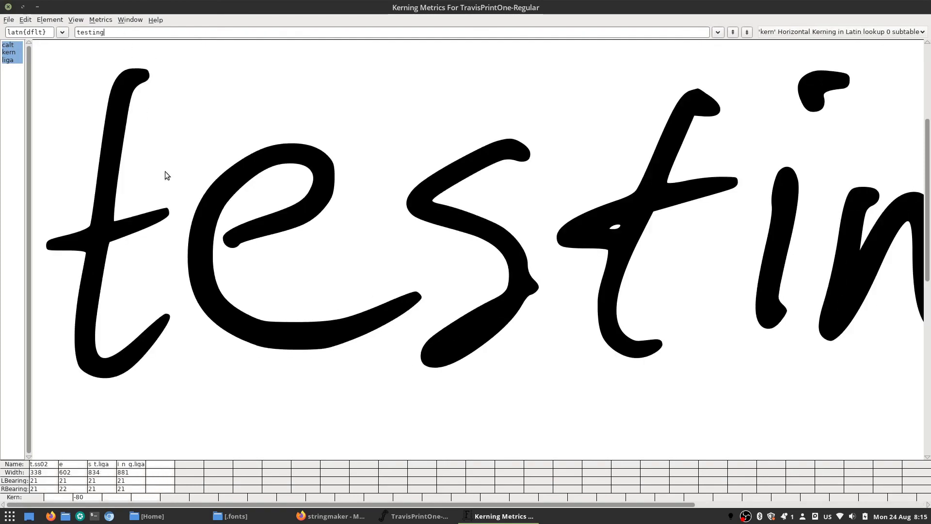
scroll(165, 170, "down", 2)
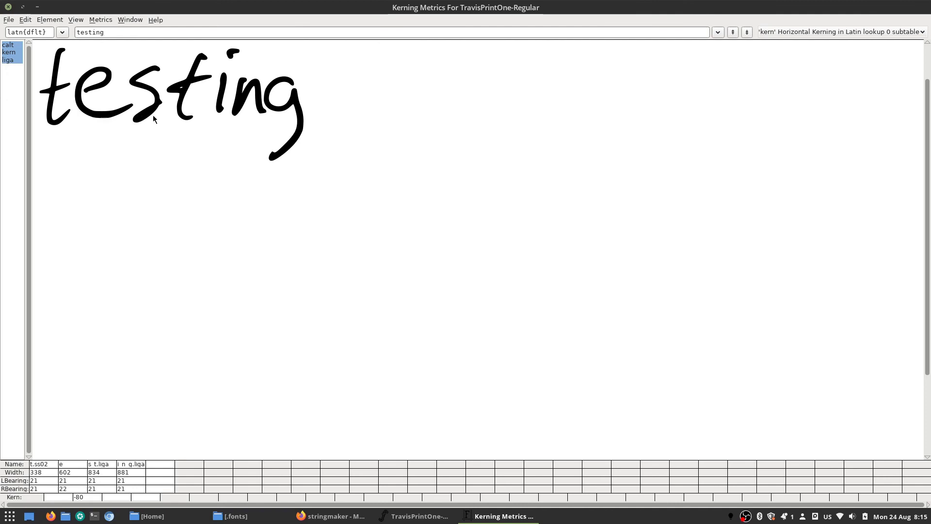
Load wordlist.txt from the home folder as the kerning word list for the metrics preview.
left_click(718, 32)
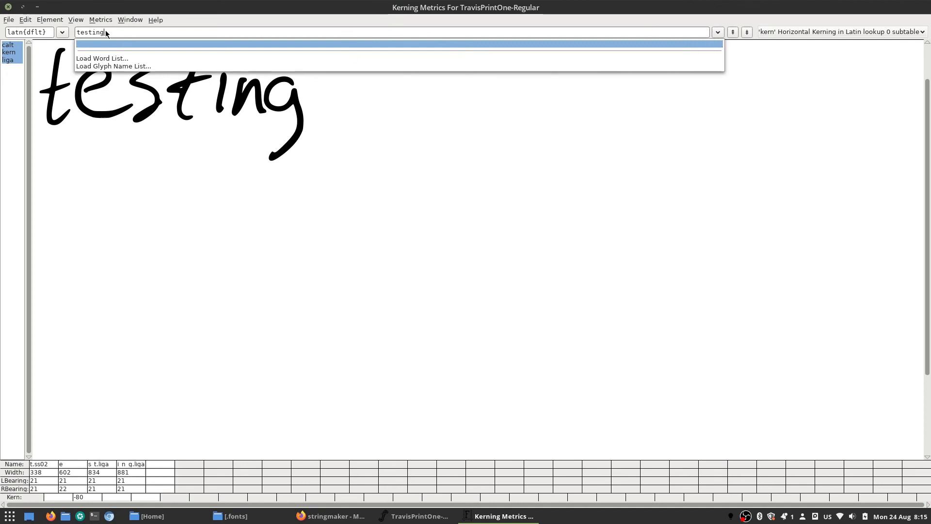
left_click(114, 59)
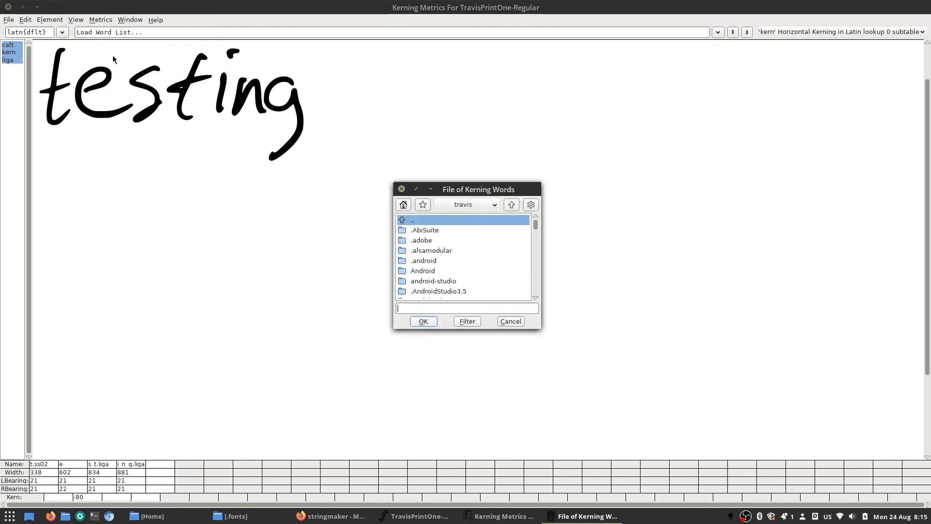
left_click(420, 270)
key("w")
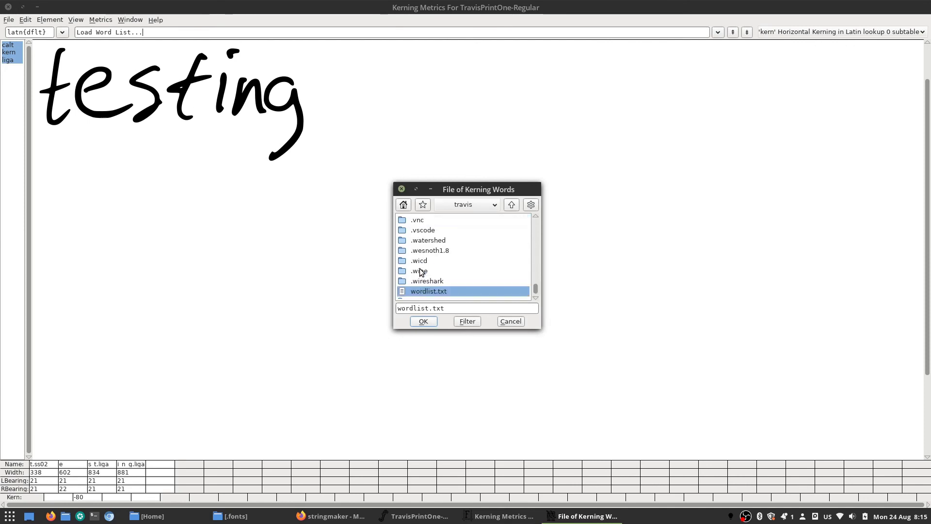
left_click(423, 322)
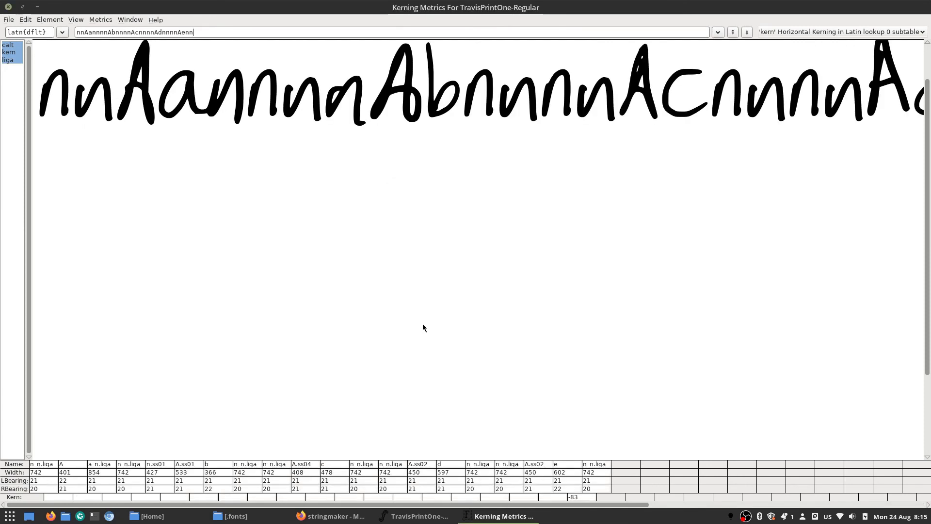
Advance the metrics preview four lines through the loaded word list to check the spacing of capital A beside lowercase letters.
scroll(407, 218, "down", 3)
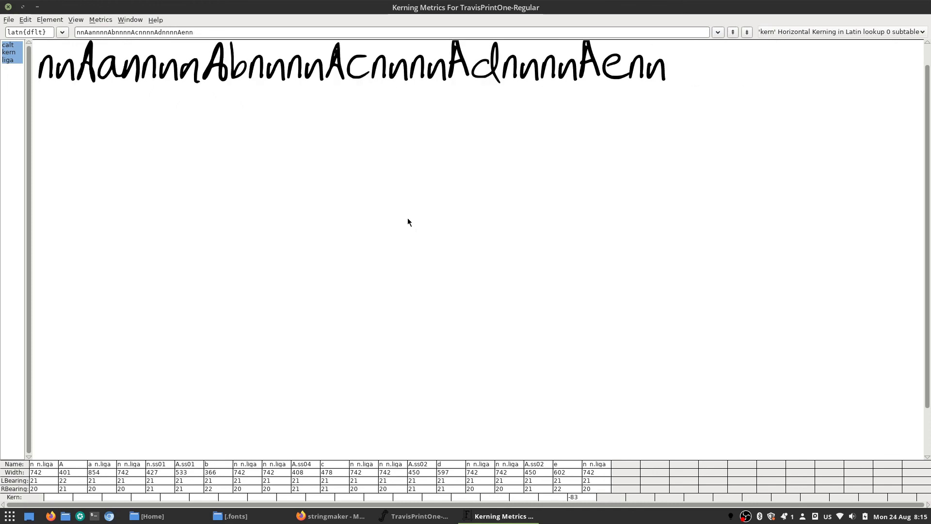
scroll(408, 218, "up", 1)
scroll(407, 222, "up", 1)
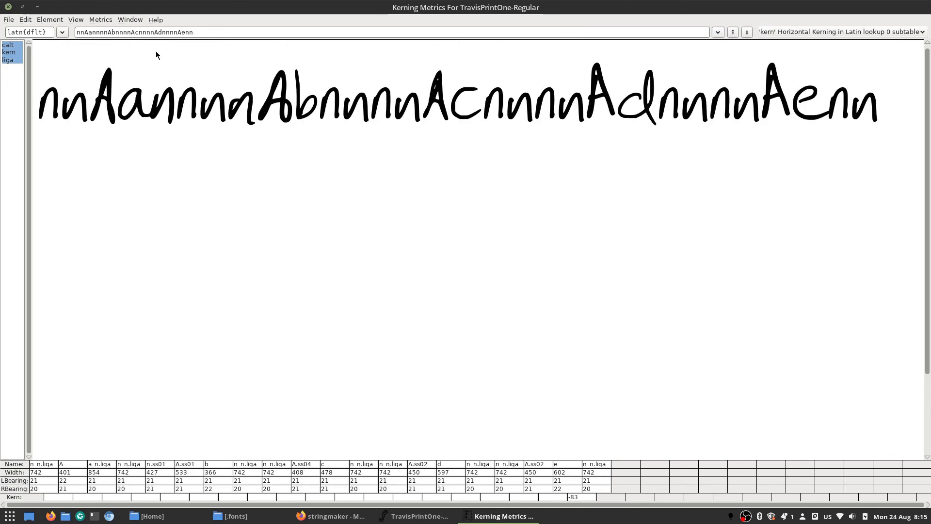
left_click(748, 35)
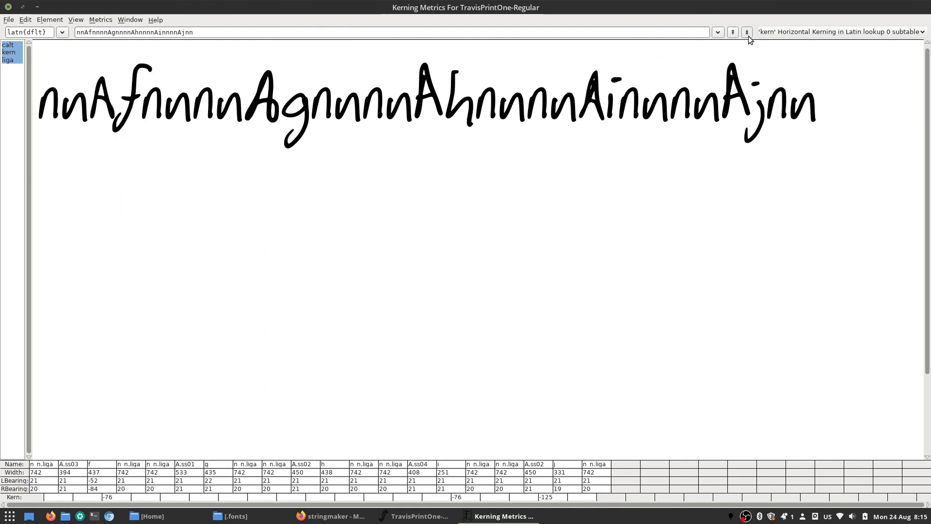
left_click(749, 35)
left_click(749, 36)
left_click(749, 35)
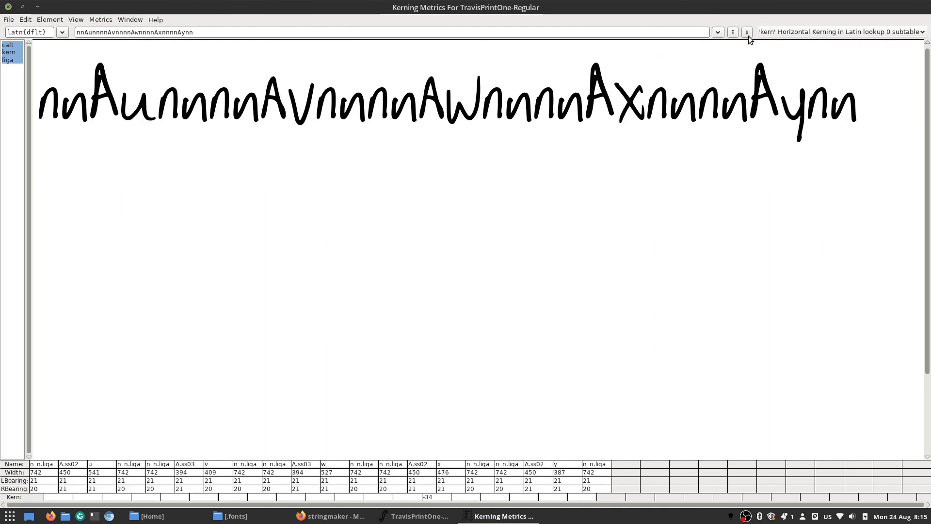
Advance the metrics preview through the word list up to the Ge–Gi line, checking the spacing of capitals A to G beside lowercase letters.
left_click(749, 36)
left_click(749, 36)
left_click(749, 35)
left_click(749, 36)
left_click(748, 36)
left_click(748, 36)
left_click(749, 36)
left_click(749, 35)
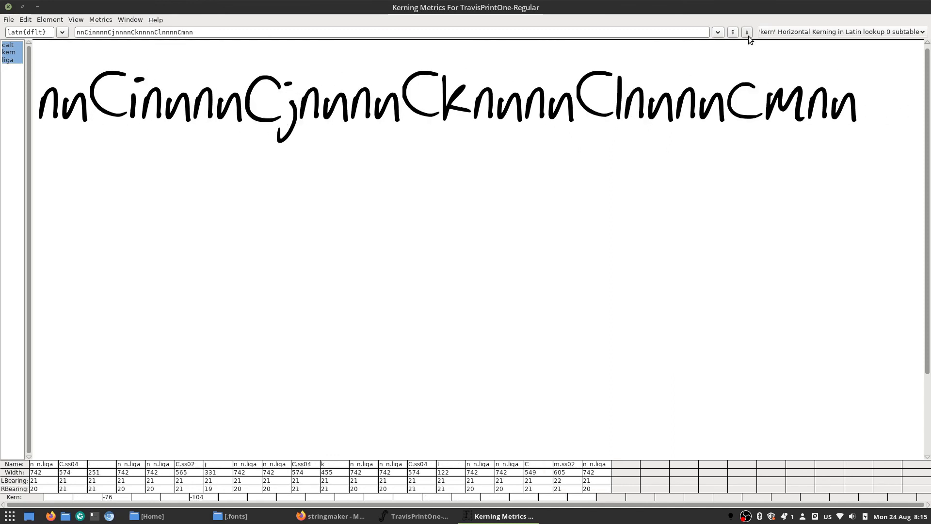
left_click(749, 35)
left_click(748, 36)
left_click(749, 36)
left_click(748, 36)
left_click(748, 36)
left_click(748, 36)
left_click(749, 35)
left_click(749, 36)
left_click(748, 36)
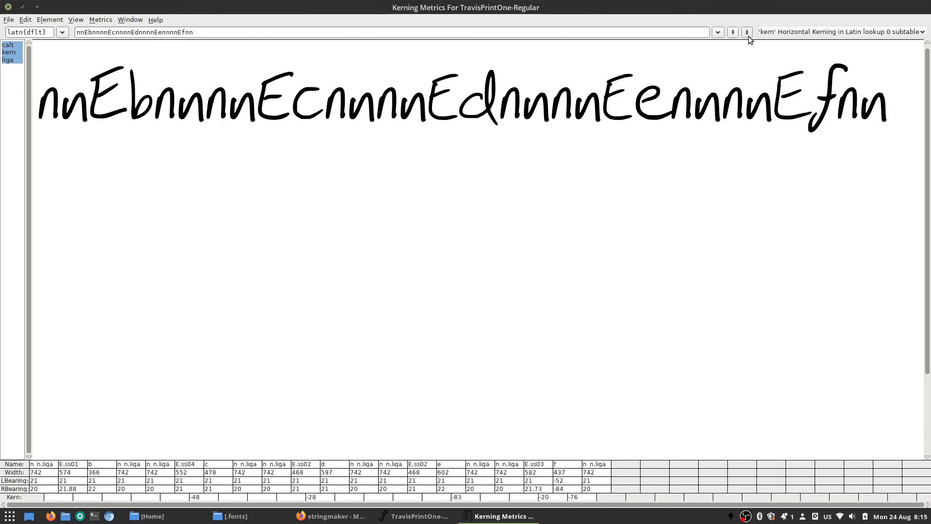
left_click(748, 36)
left_click(749, 36)
left_click(749, 35)
left_click(749, 36)
left_click(749, 36)
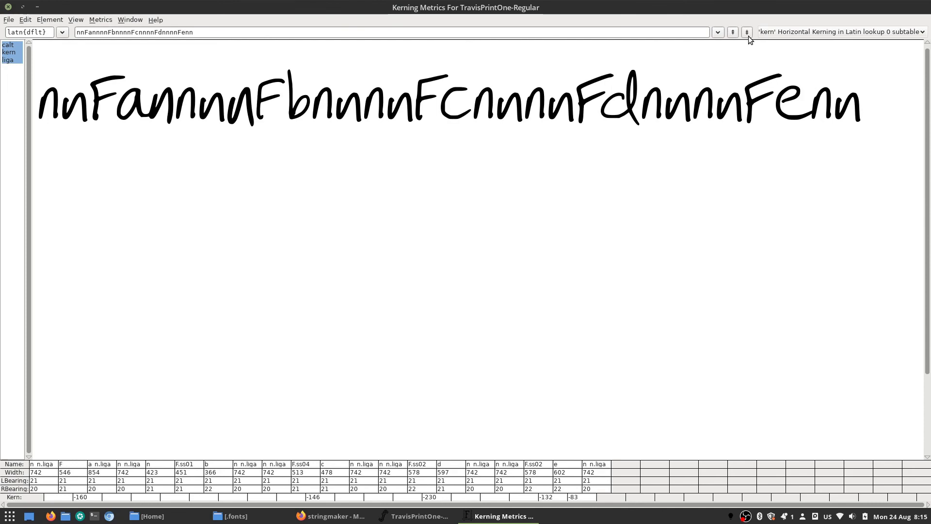
left_click(749, 36)
left_click(749, 36)
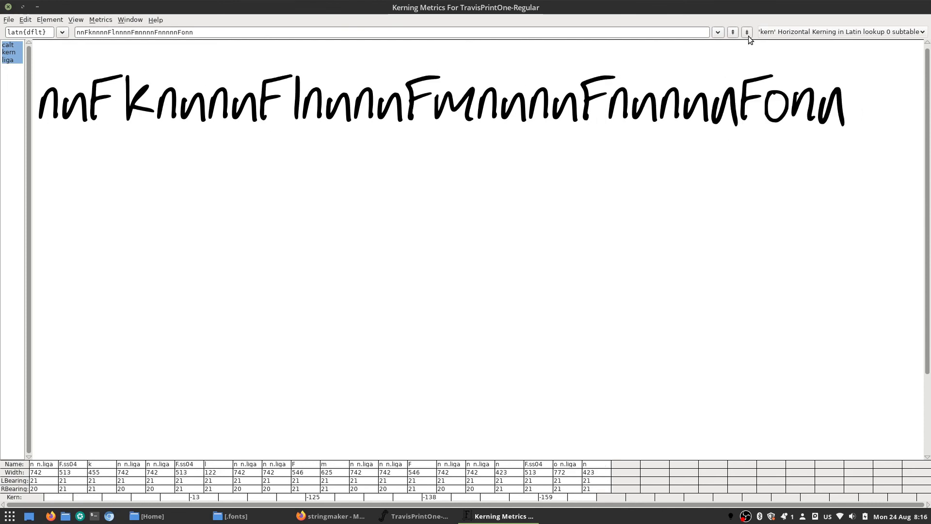
left_click(749, 35)
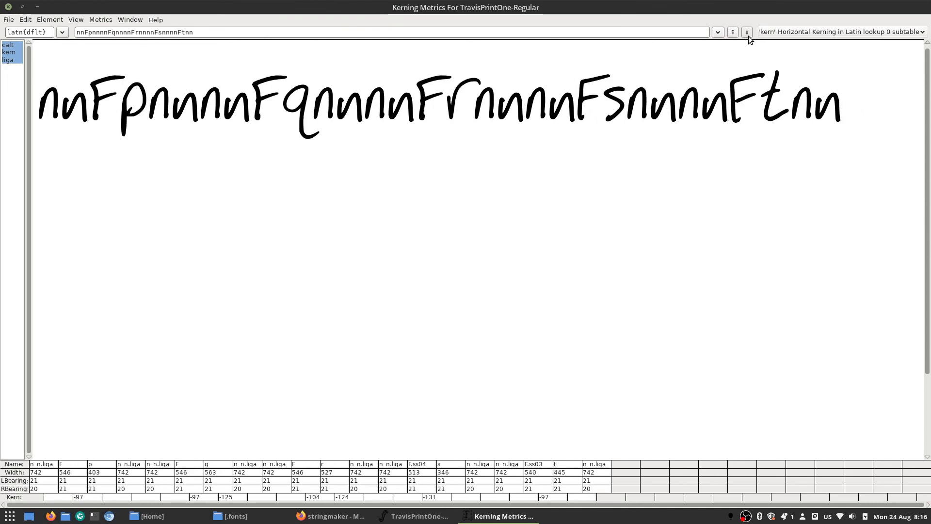
left_click(749, 36)
left_click(749, 36)
left_click(749, 36)
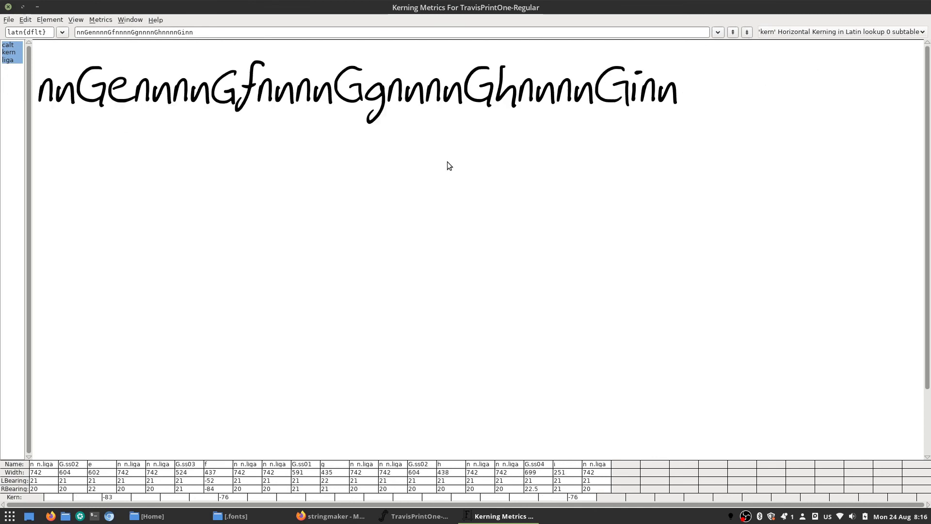
Show the Gj–Gn line of the word list and set the kerning of the Gj pair to -42.
left_click(746, 35)
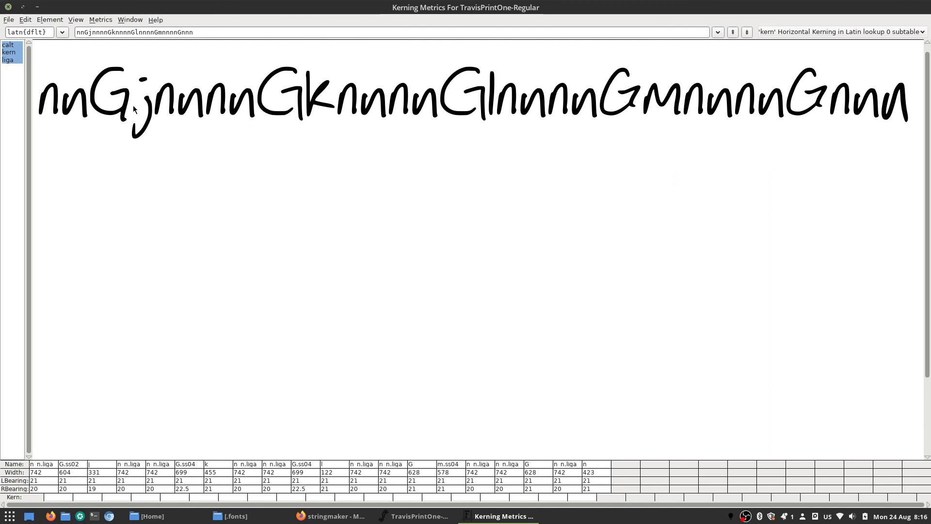
left_click_drag(131, 101, 124, 101)
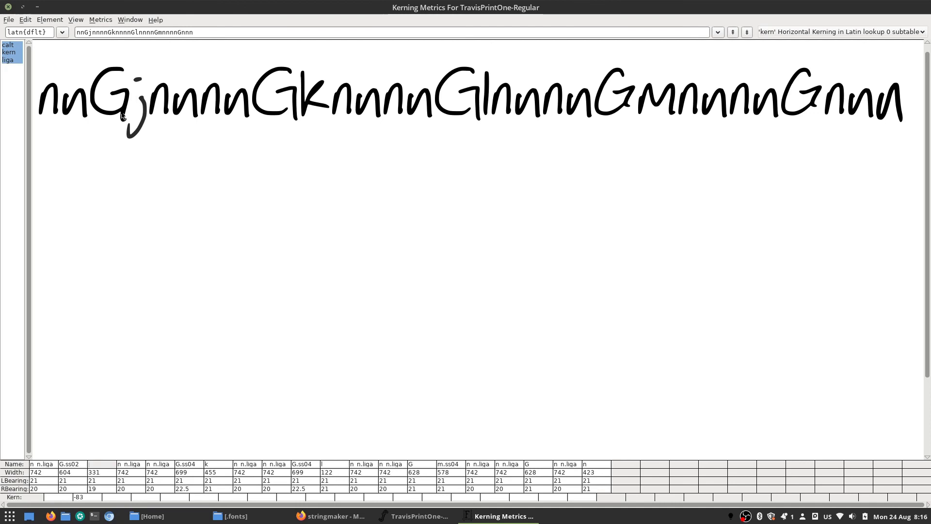
left_click(127, 97)
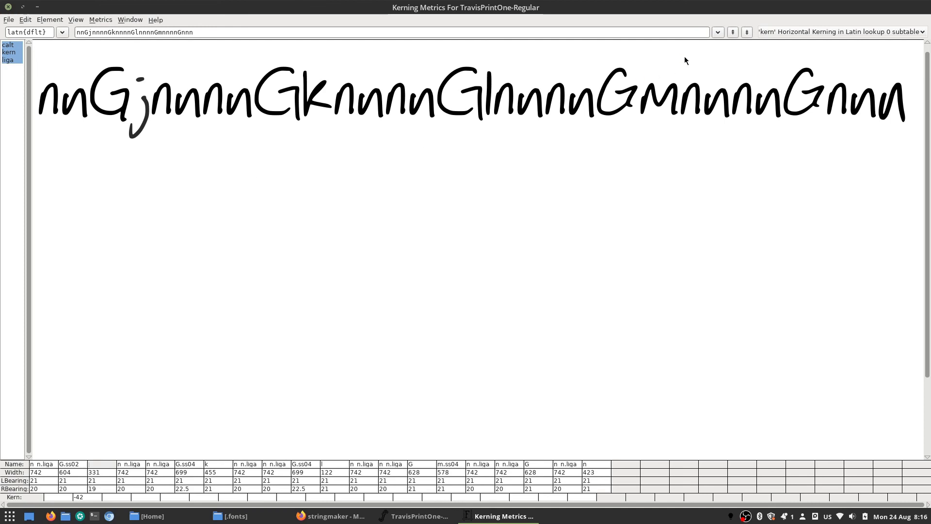
On the Go–Gs line, tighten the kerning between the r and the nn that follows it to -46.
left_click(747, 32)
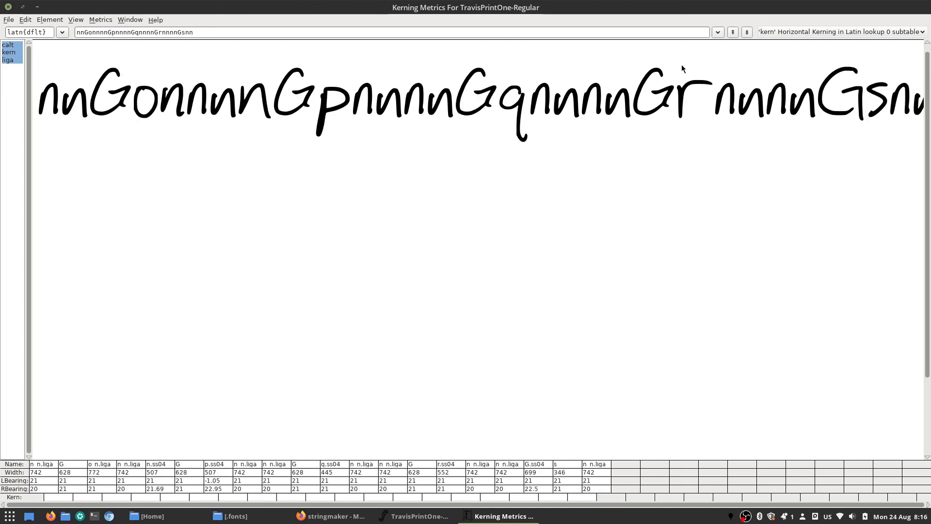
key("ctrl+minus")
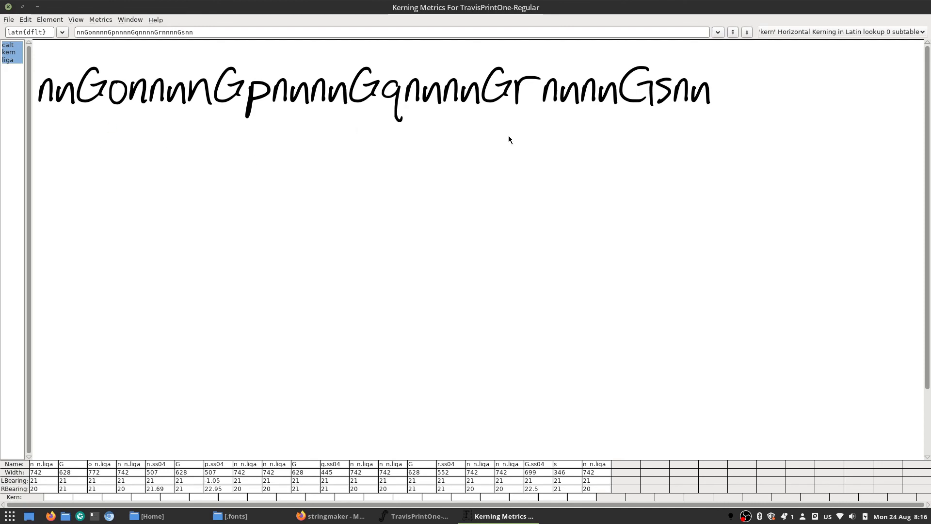
key("ctrl+plus")
key("ctrl+minus")
left_click_drag(543, 93, 540, 93)
Advance the word list to the line ending in Hc and set the Hc pair's kerning to -46.
left_click(745, 32)
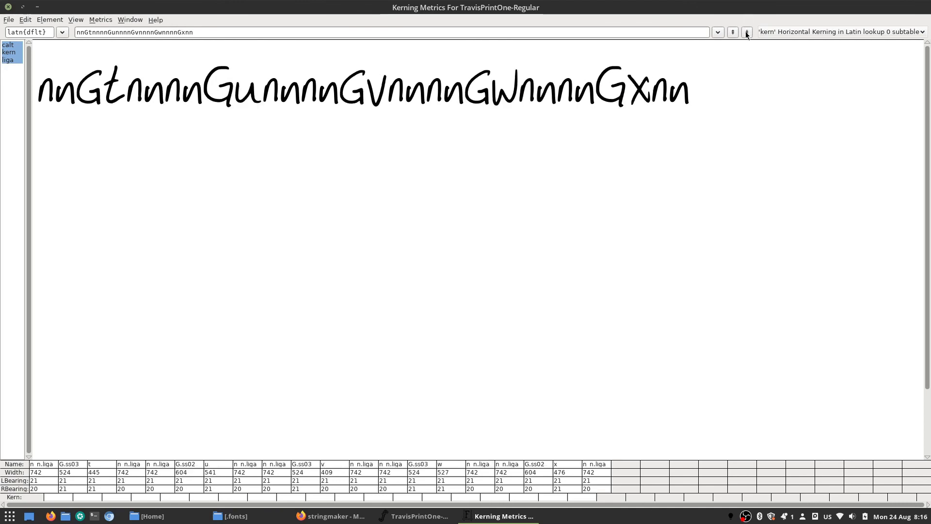
left_click(747, 32)
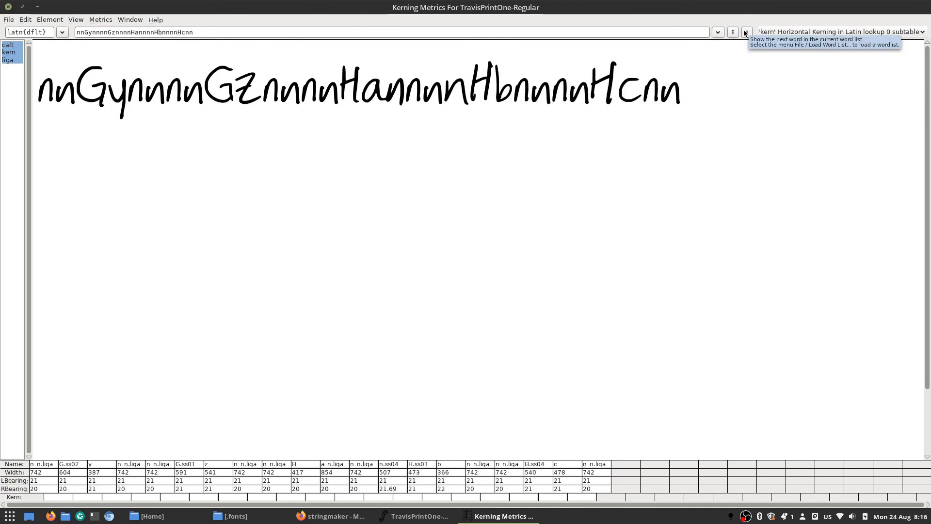
left_click(616, 92)
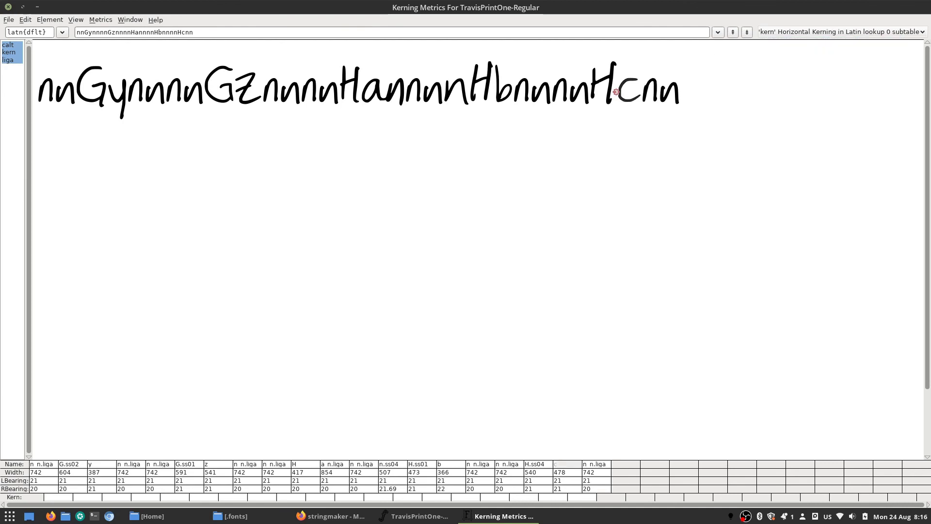
left_click_drag(616, 92, 614, 92)
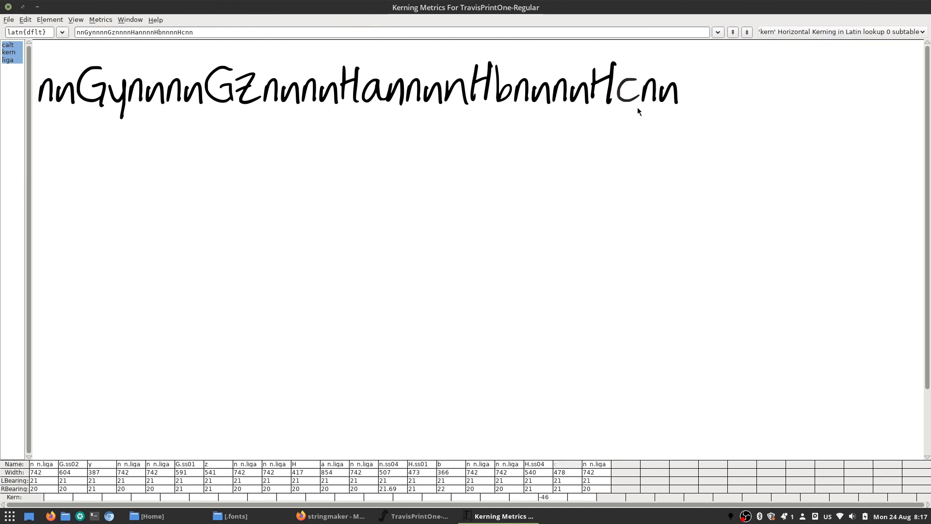
On the Hd–Hh line, set the kerning of Hf to -56, Hg to -46 and Hd to -37.
left_click(746, 33)
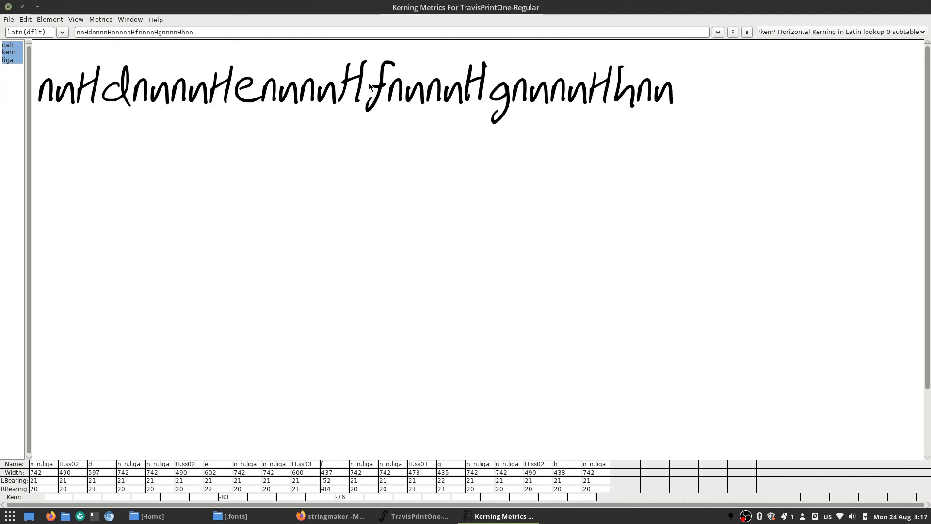
left_click_drag(370, 87, 366, 86)
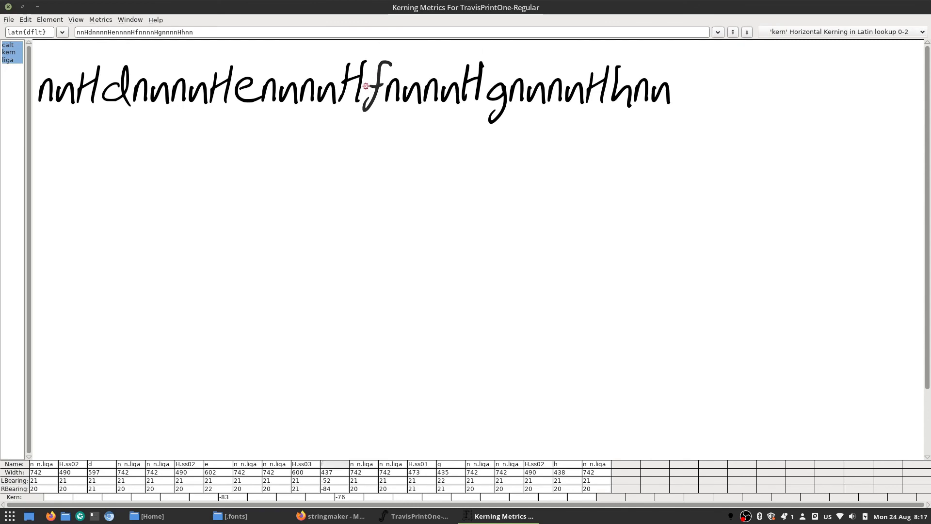
left_click(486, 85)
left_click_drag(485, 85, 484, 84)
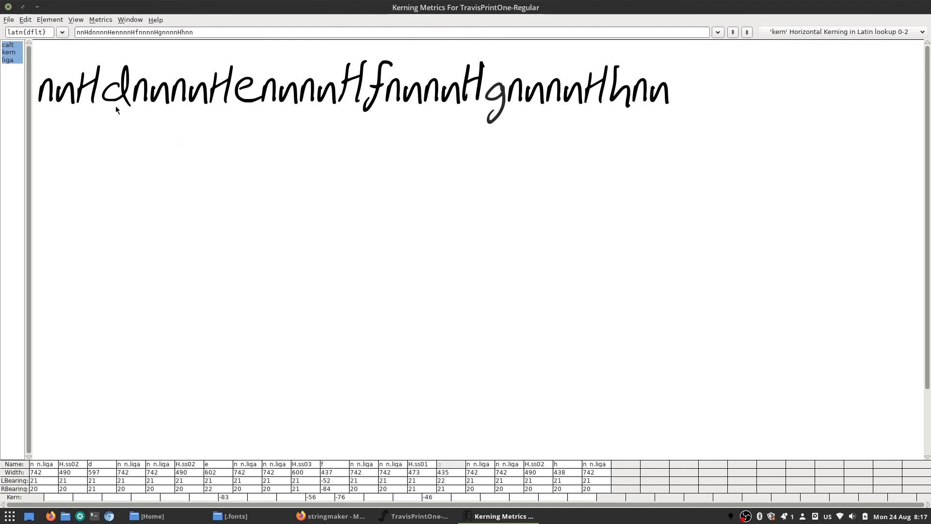
left_click(101, 84)
left_click_drag(102, 85, 101, 85)
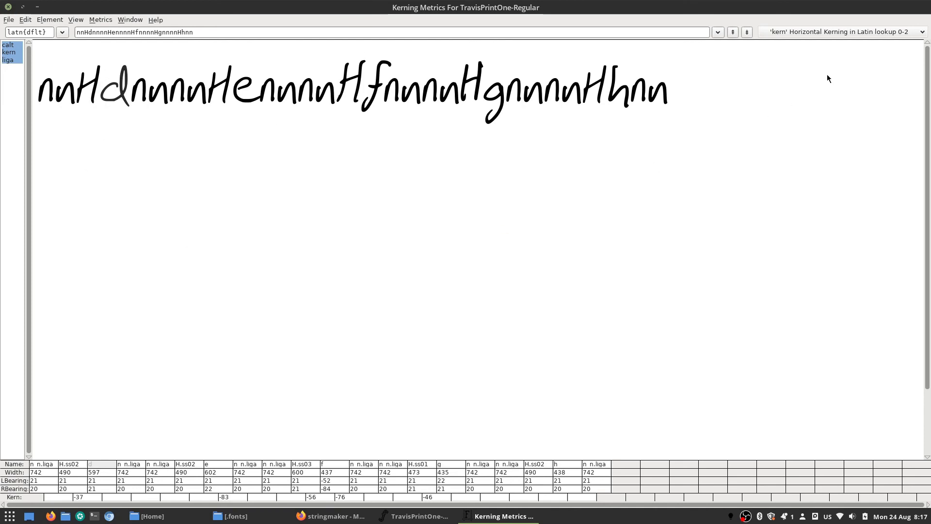
Continue through the capital H lines, setting the kerning of the Hj pair to -93 and the Ht pair to -37.
left_click(743, 34)
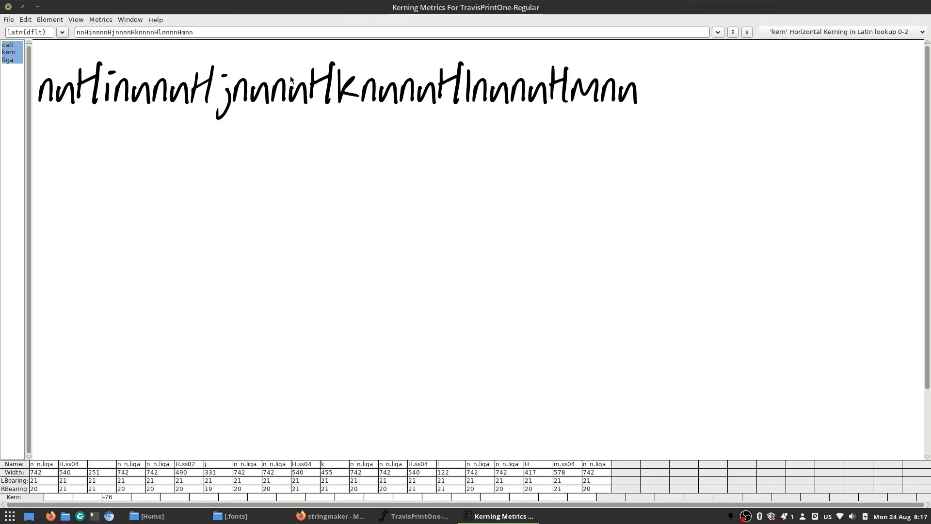
left_click_drag(218, 92, 209, 91)
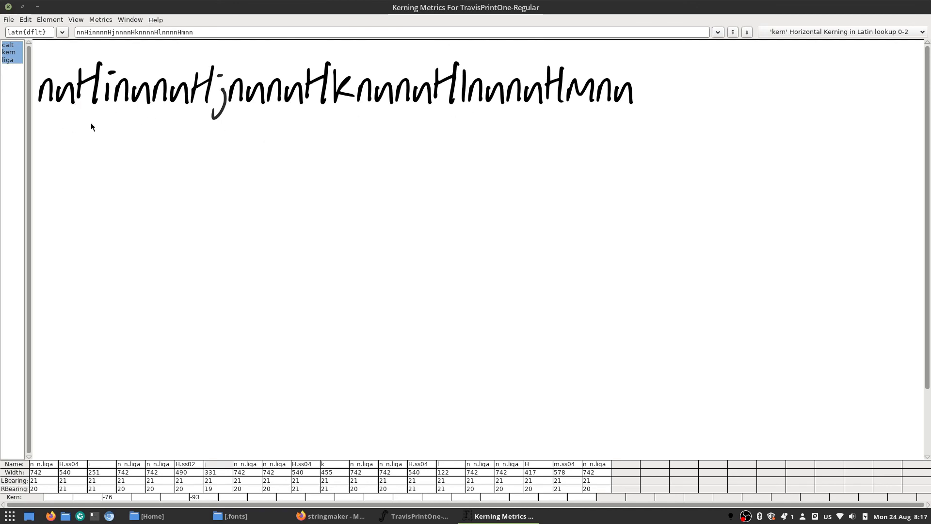
left_click(746, 33)
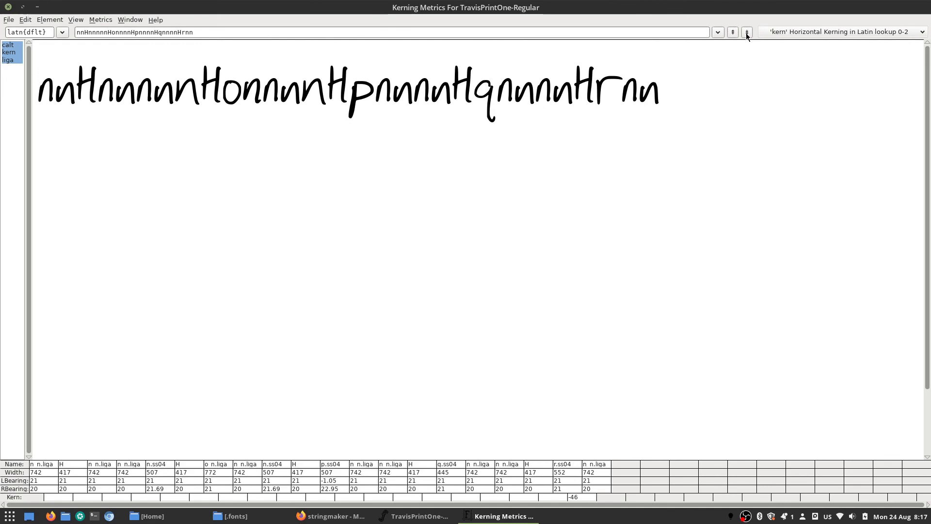
left_click(746, 32)
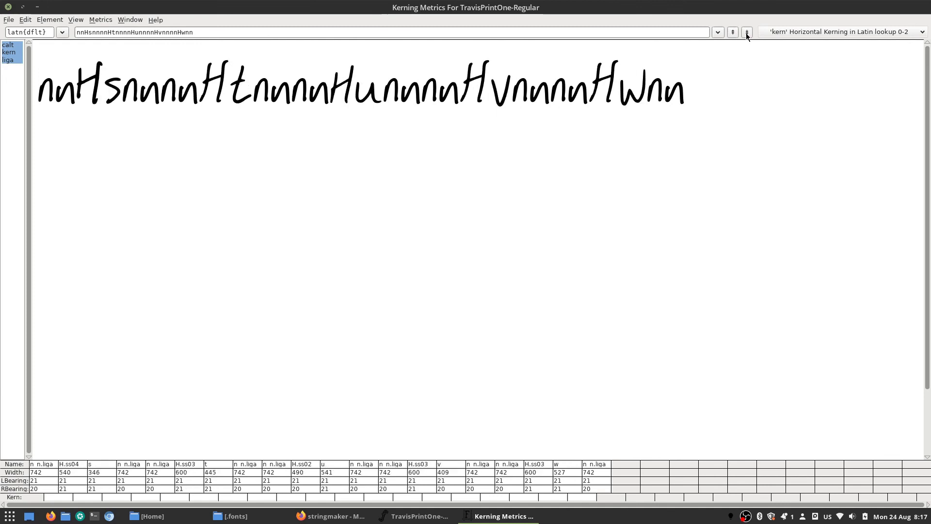
left_click(746, 33)
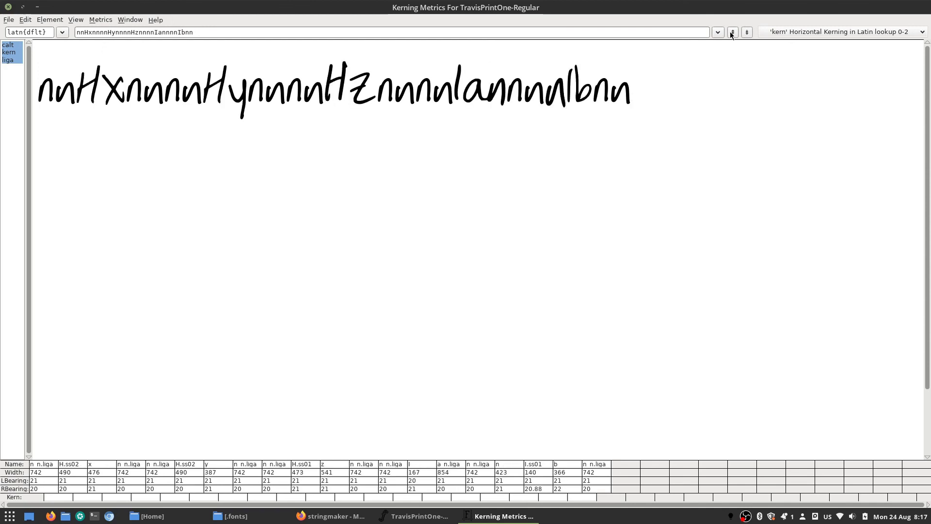
left_click(733, 33)
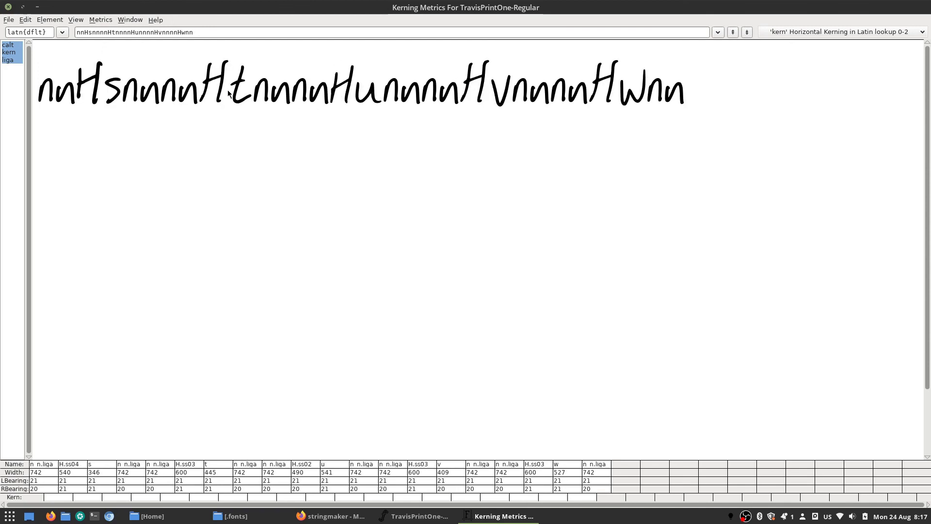
left_click_drag(230, 92, 228, 91)
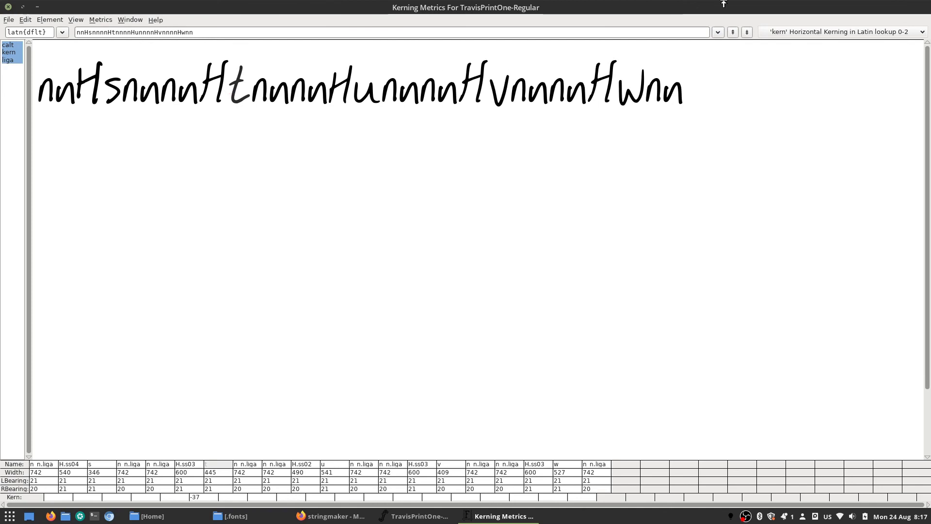
Advance the metrics preview through the remaining H line and the capital I lines to check their spacing beside lowercase letters.
left_click(747, 33)
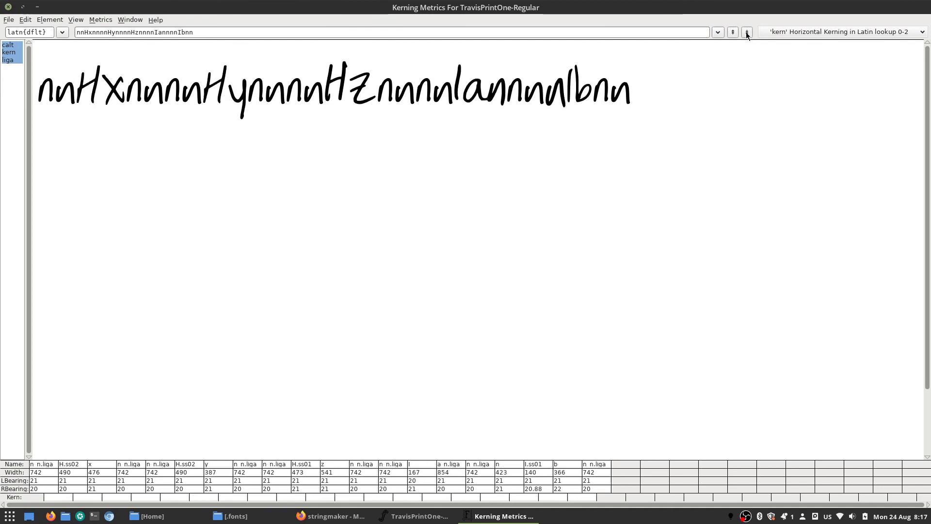
left_click(747, 33)
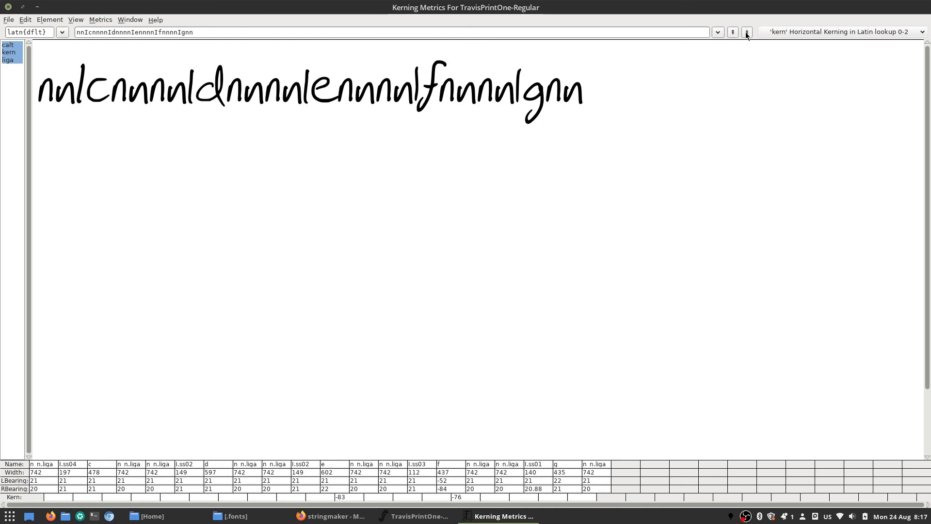
left_click(747, 32)
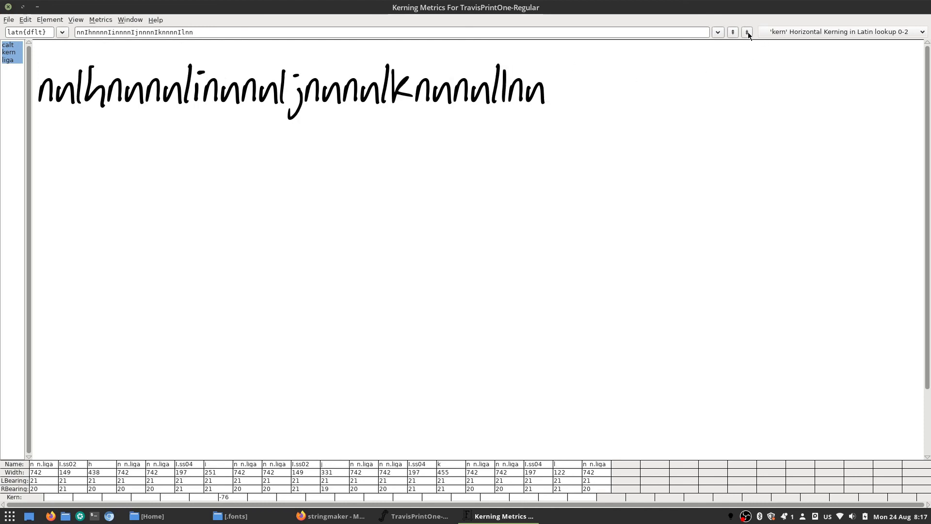
left_click(747, 33)
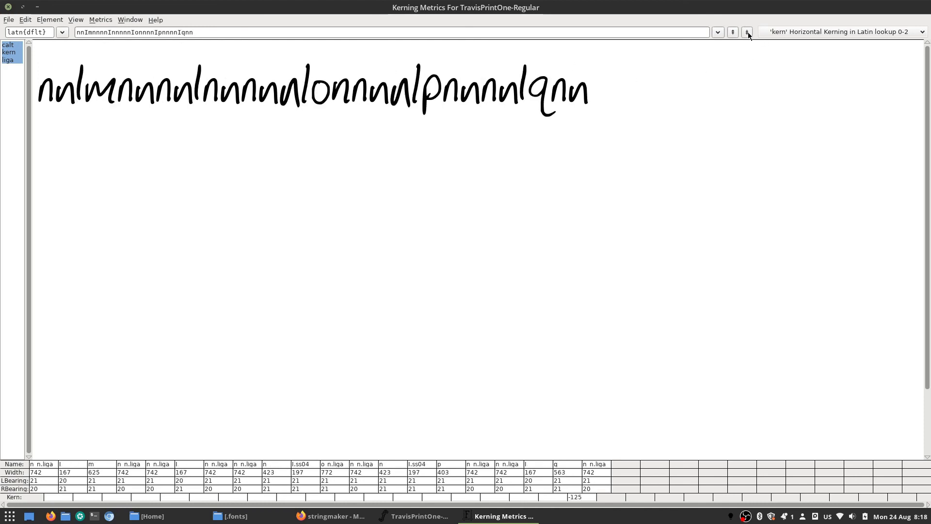
left_click(746, 32)
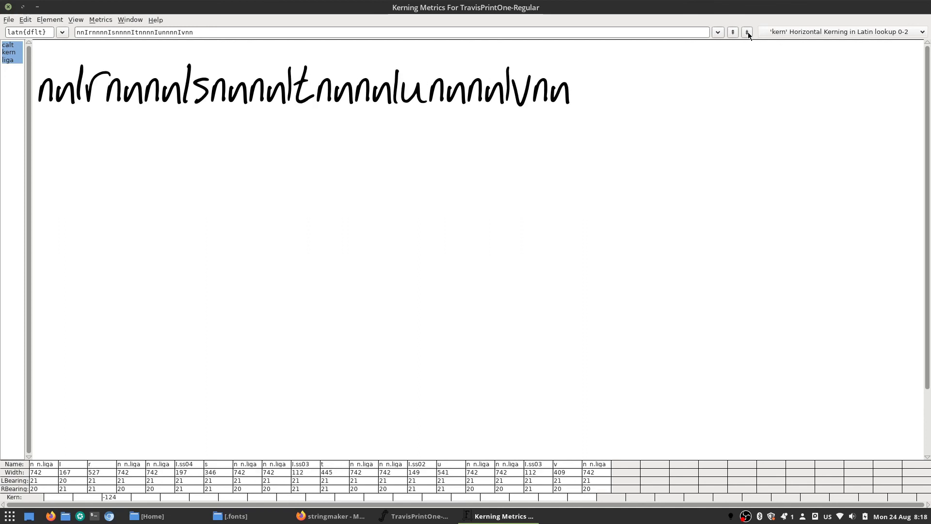
left_click(747, 32)
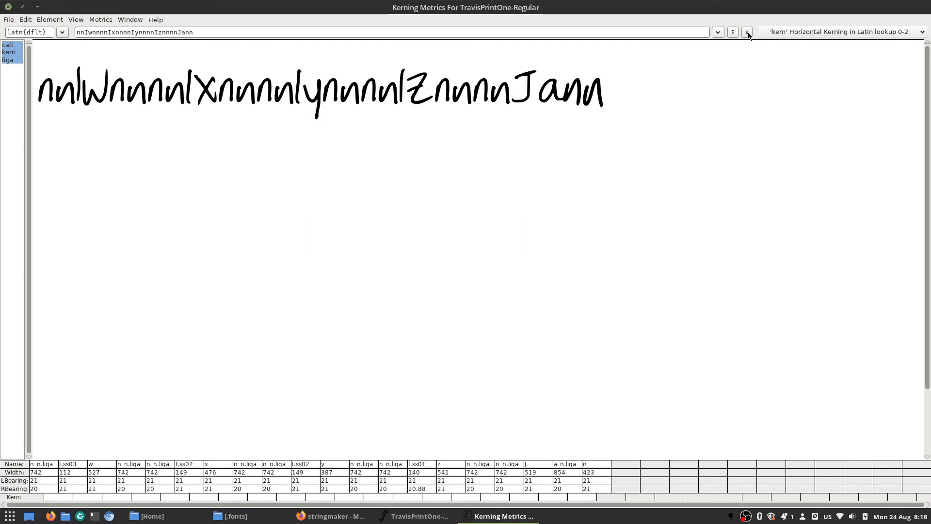
On the Jb–Jf line, set the kerning of the Jd pair to -65 and the Jf pair to -37.
left_click(747, 32)
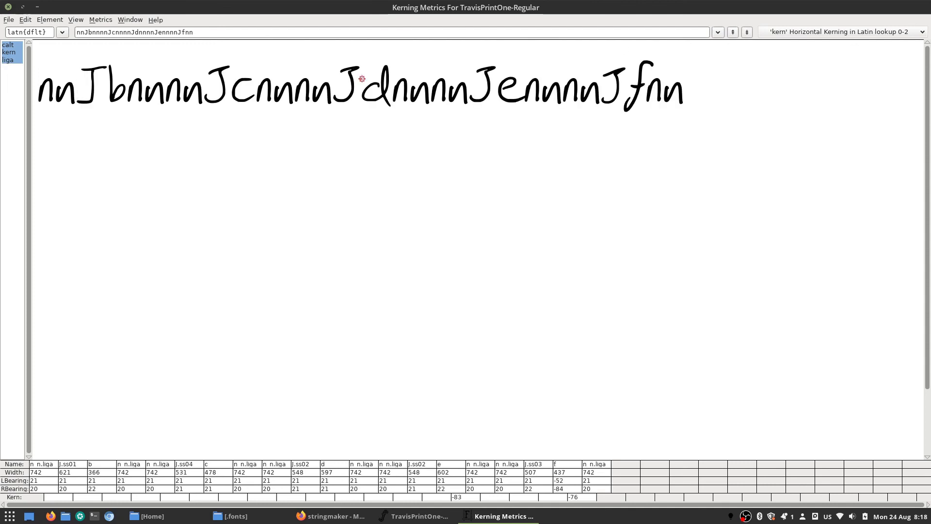
left_click_drag(361, 78, 358, 79)
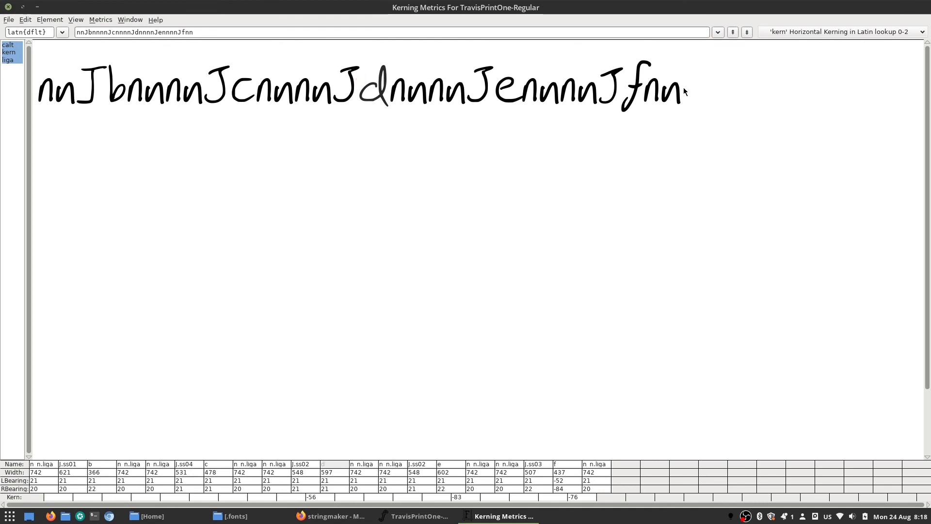
left_click(624, 82)
left_click_drag(624, 82, 622, 82)
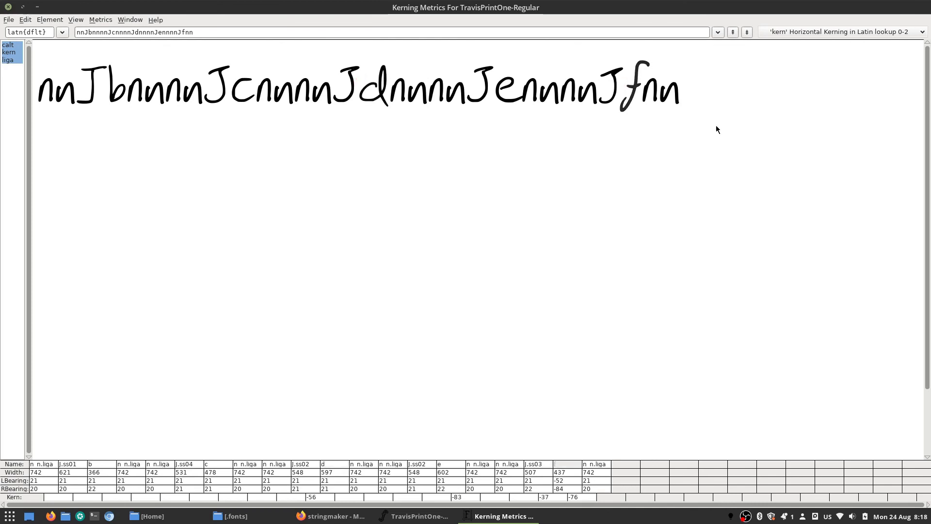
left_click(359, 77)
left_click_drag(359, 77, 358, 77)
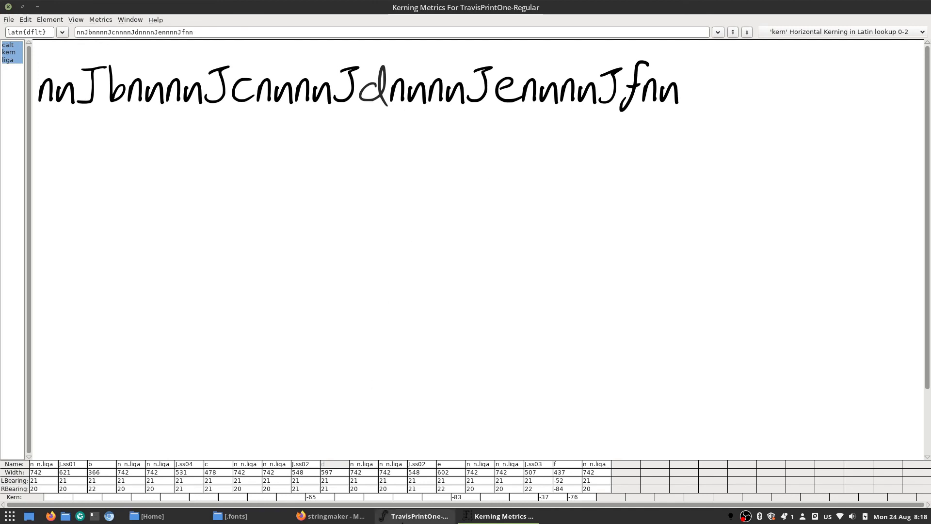
Switch to Firefox and show the Design With FontForge page on spacing, metrics and kerning.
left_click(330, 516)
left_click(147, 22)
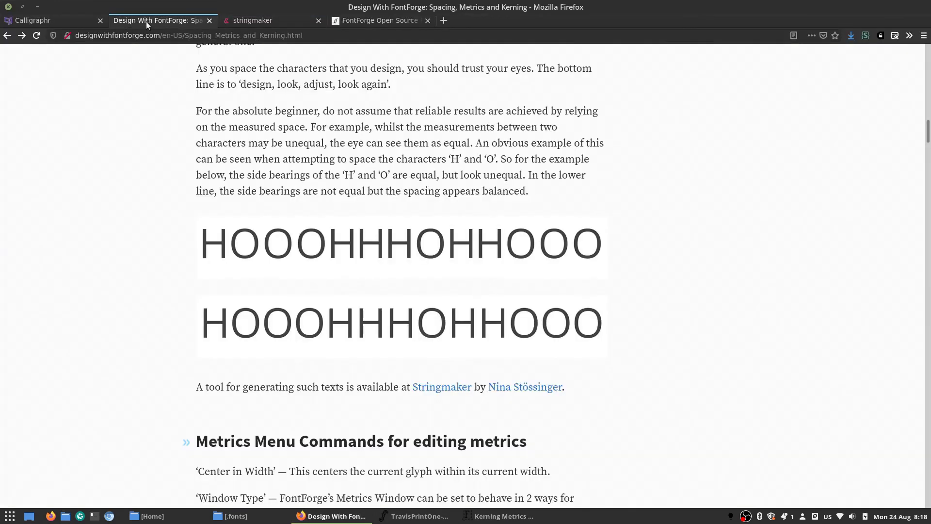